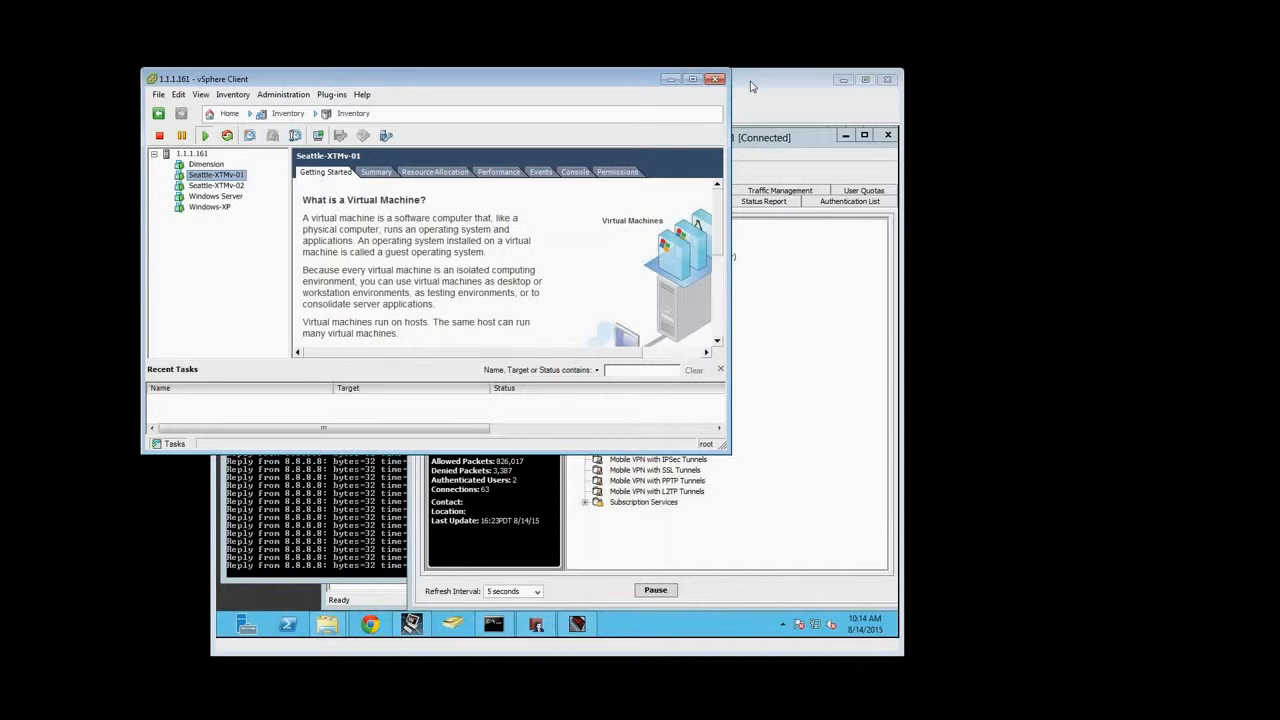
Check the Member2 entry in WatchGuard System Manager and the continuous ping to 8.8.8.8 on the Windows Server console
drag(753, 87, 829, 89)
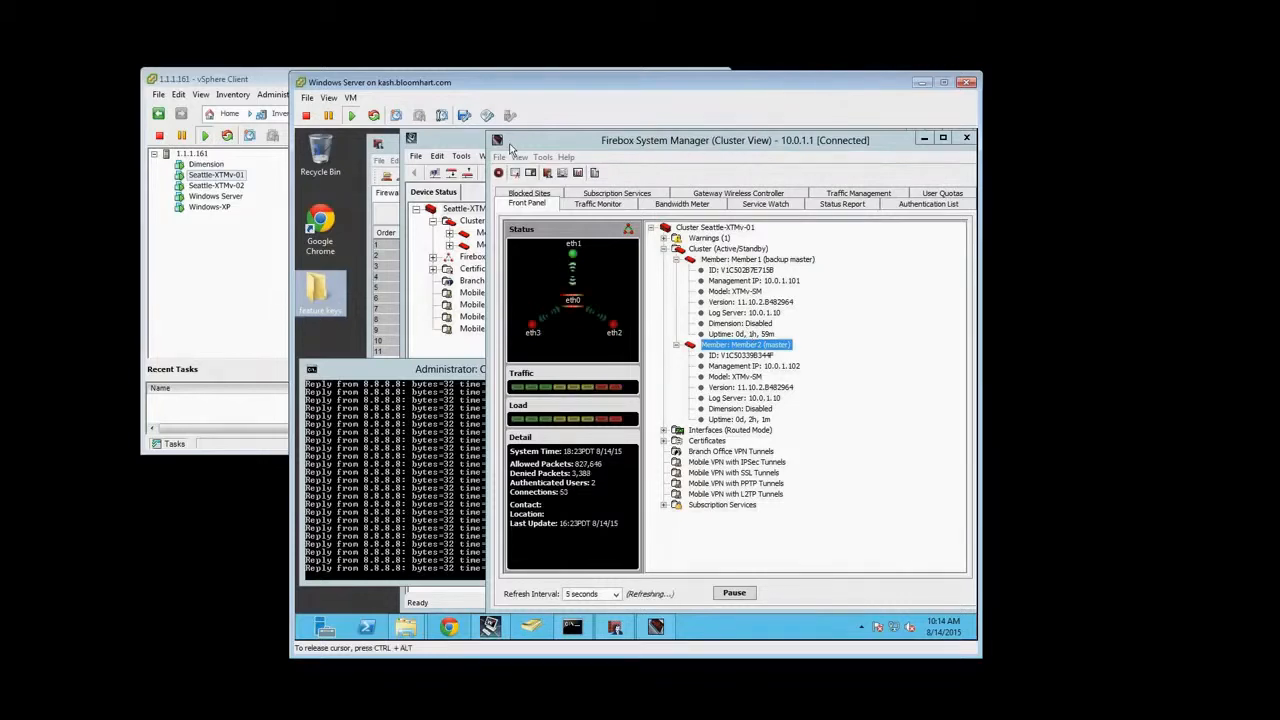
click(472, 146)
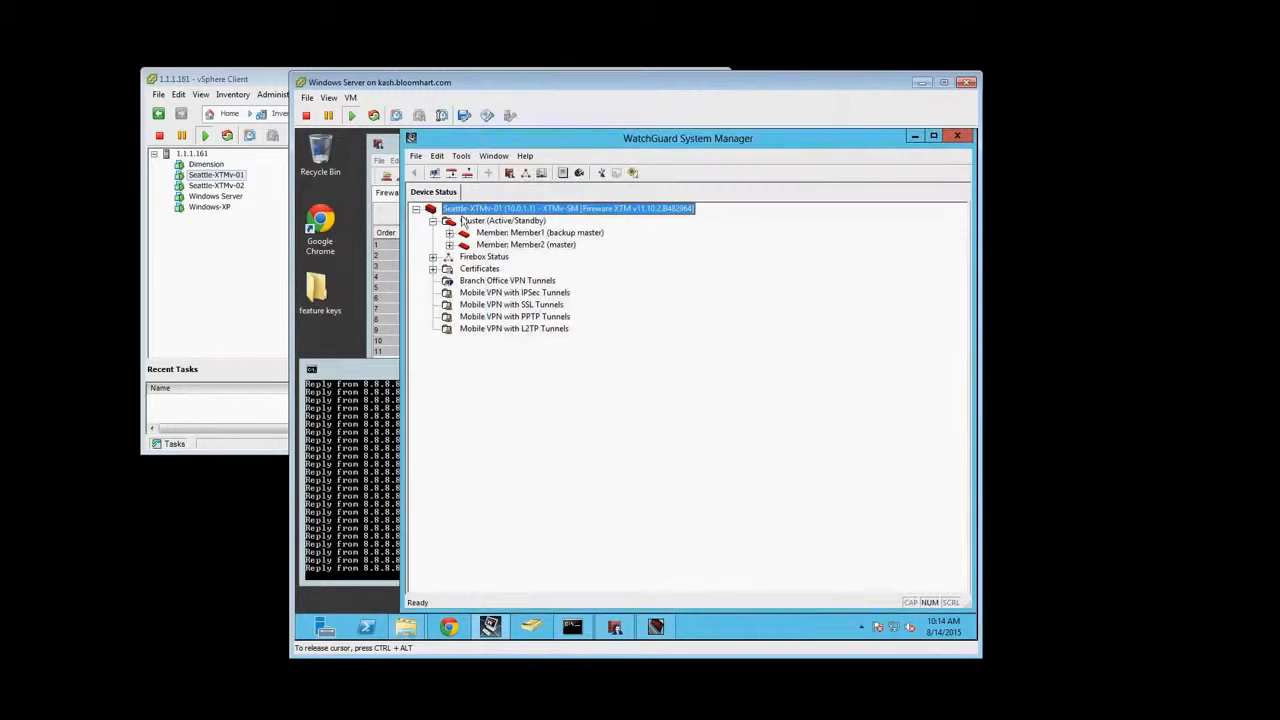
click(530, 244)
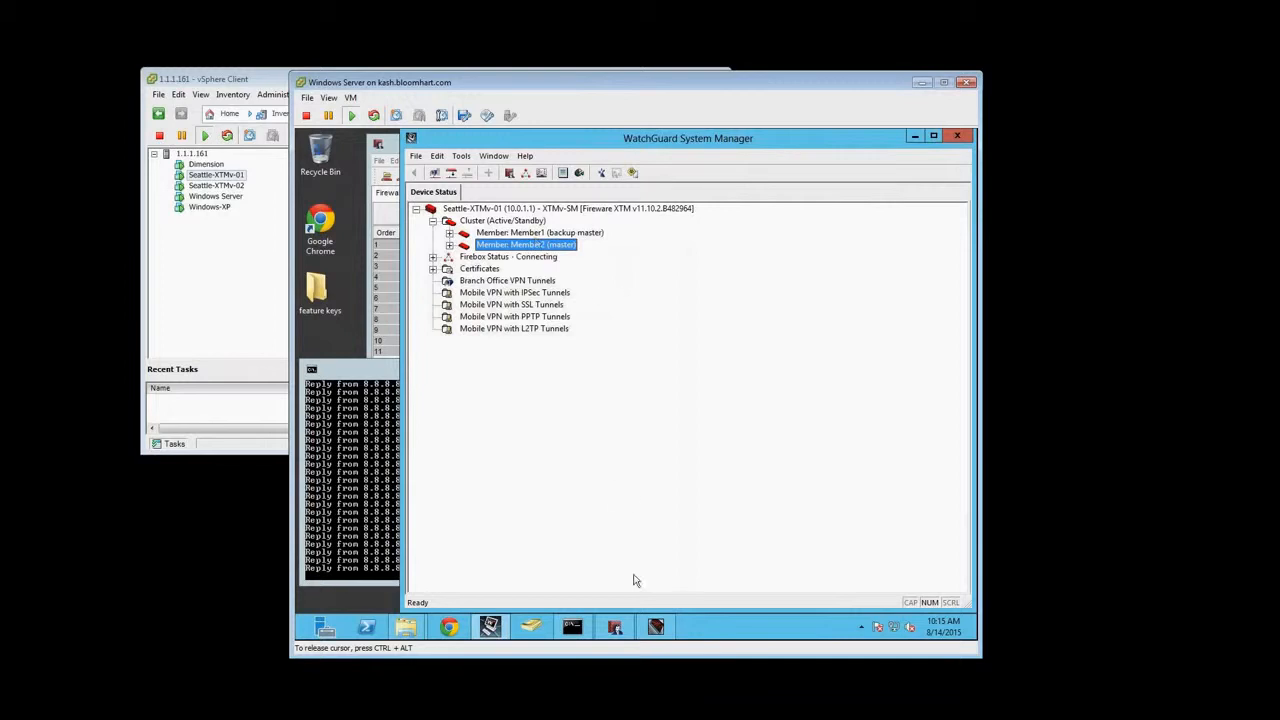
click(331, 458)
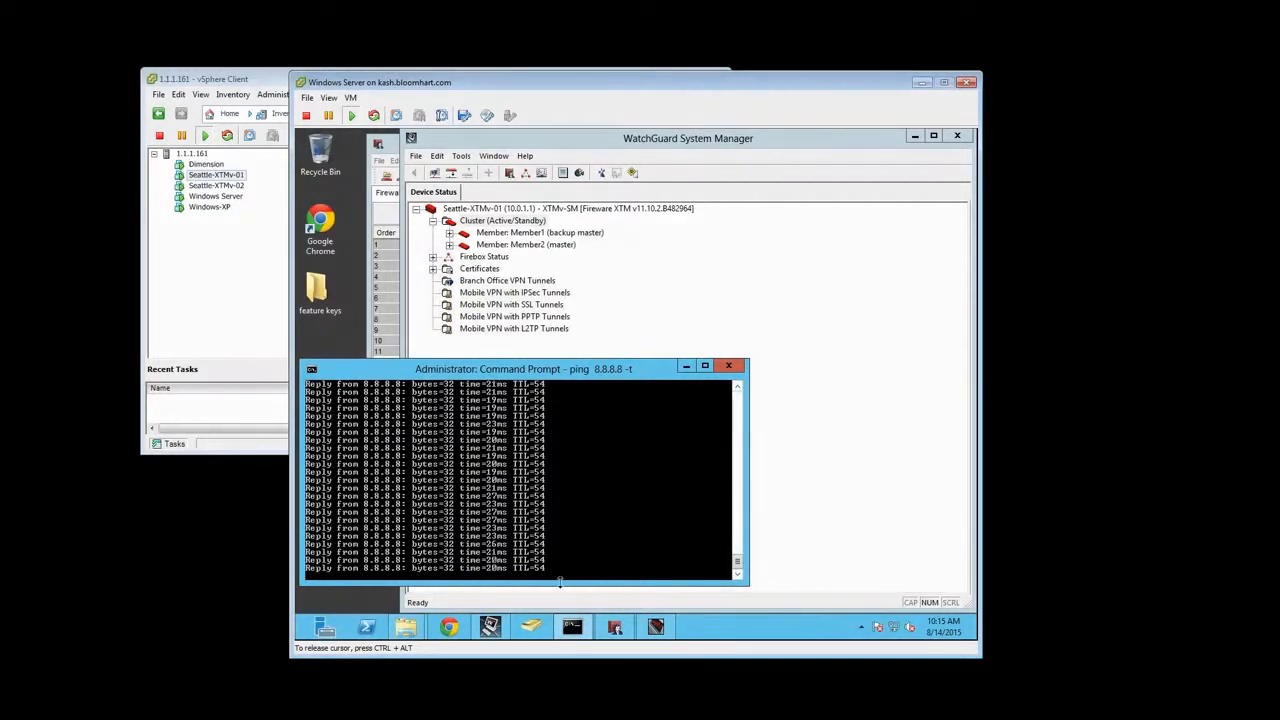
key(ctrl+alt)
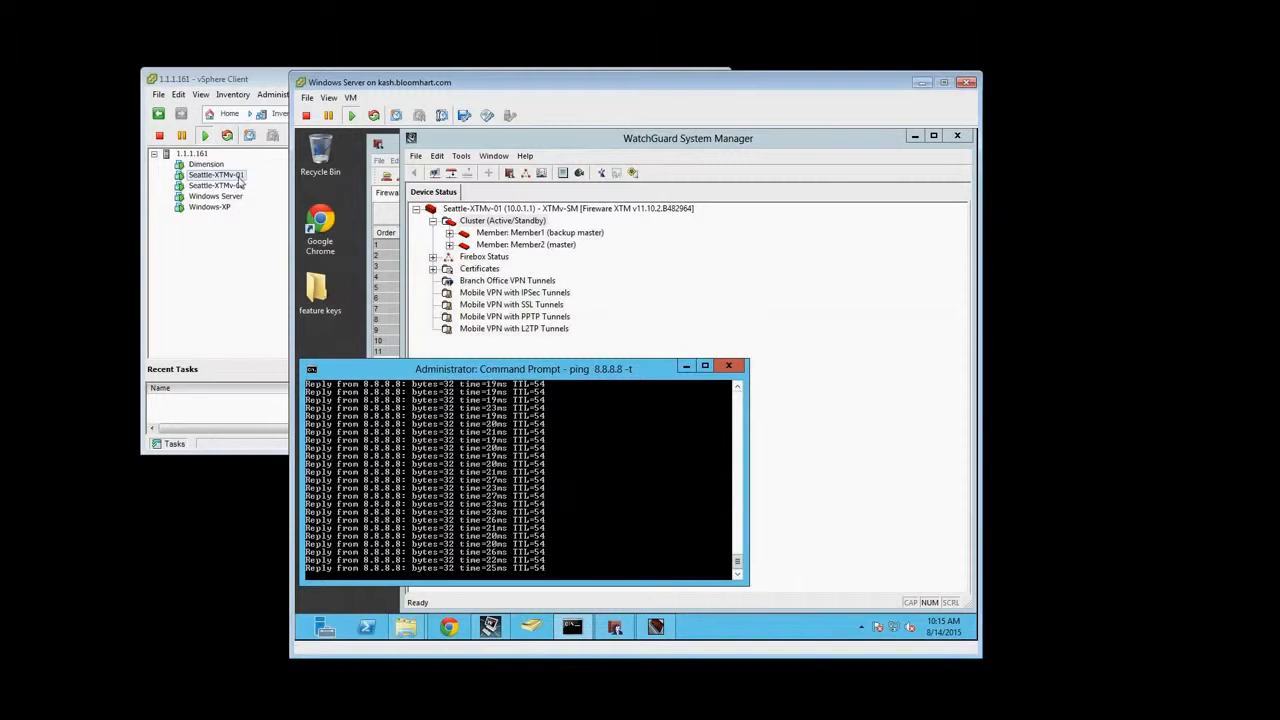
click(240, 183)
right_click(239, 181)
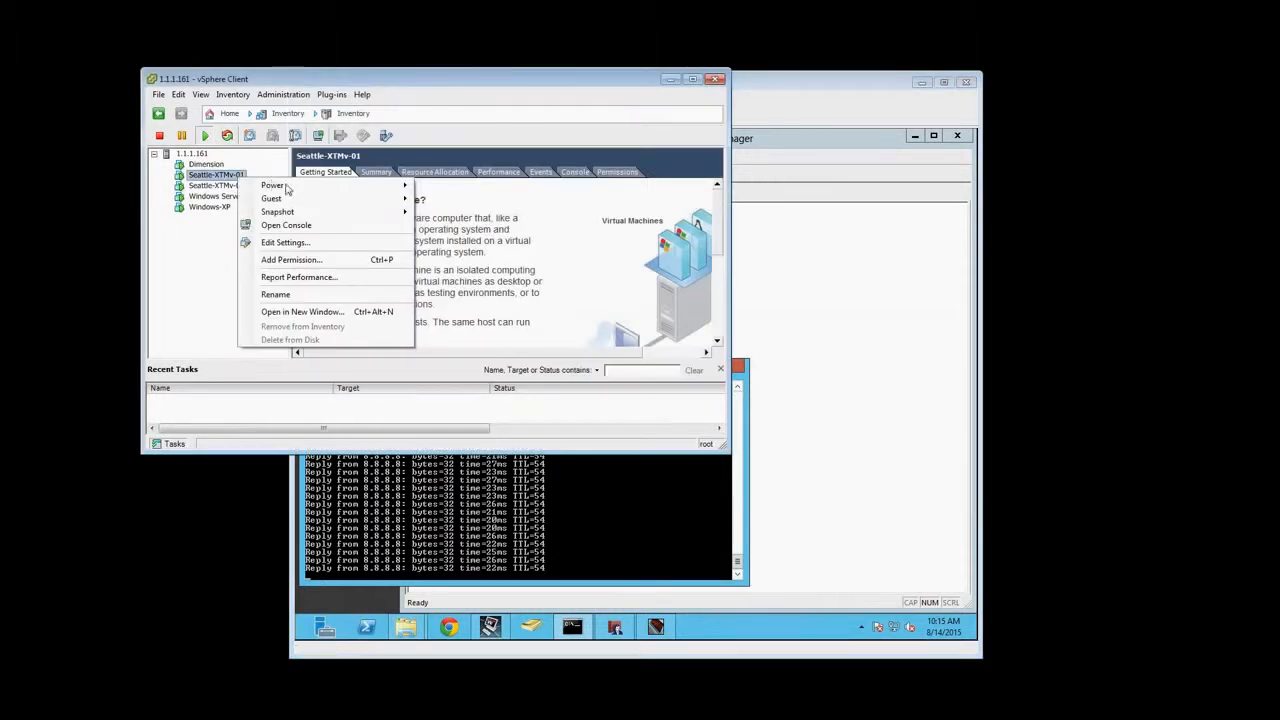
mouse_move(288, 187)
click(829, 294)
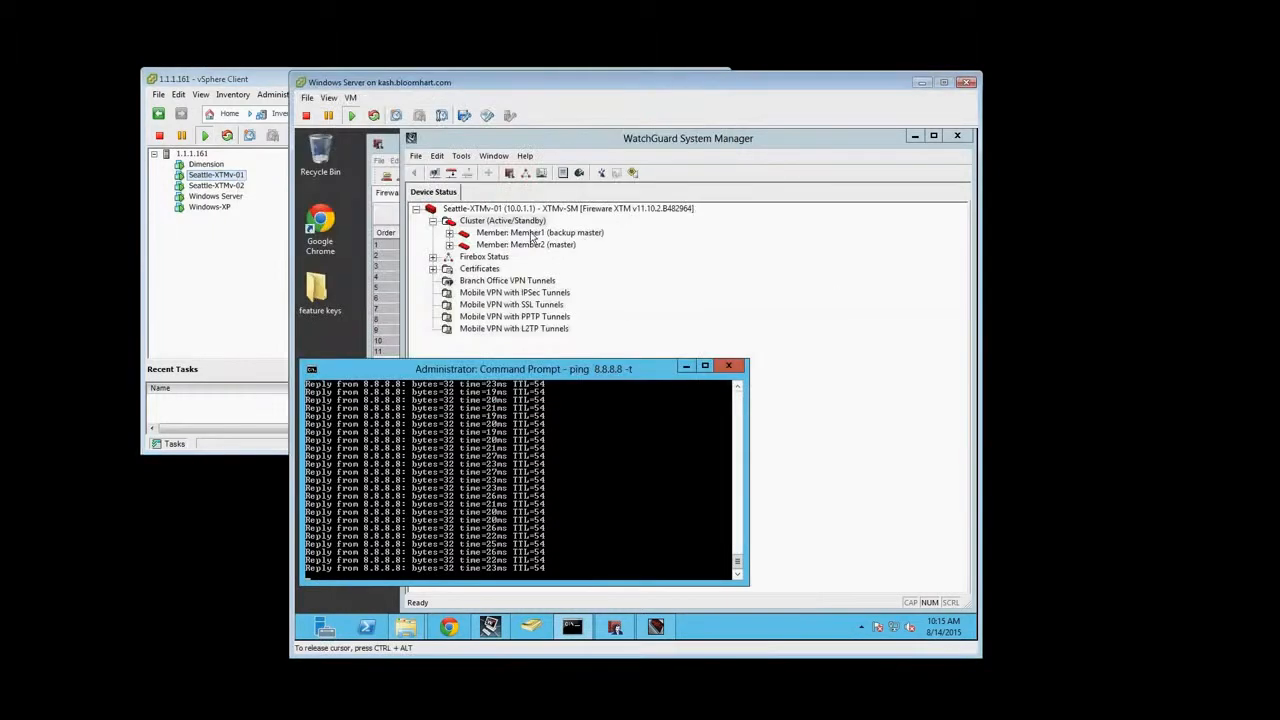
key(ctrl+alt)
click(236, 186)
right_click(230, 186)
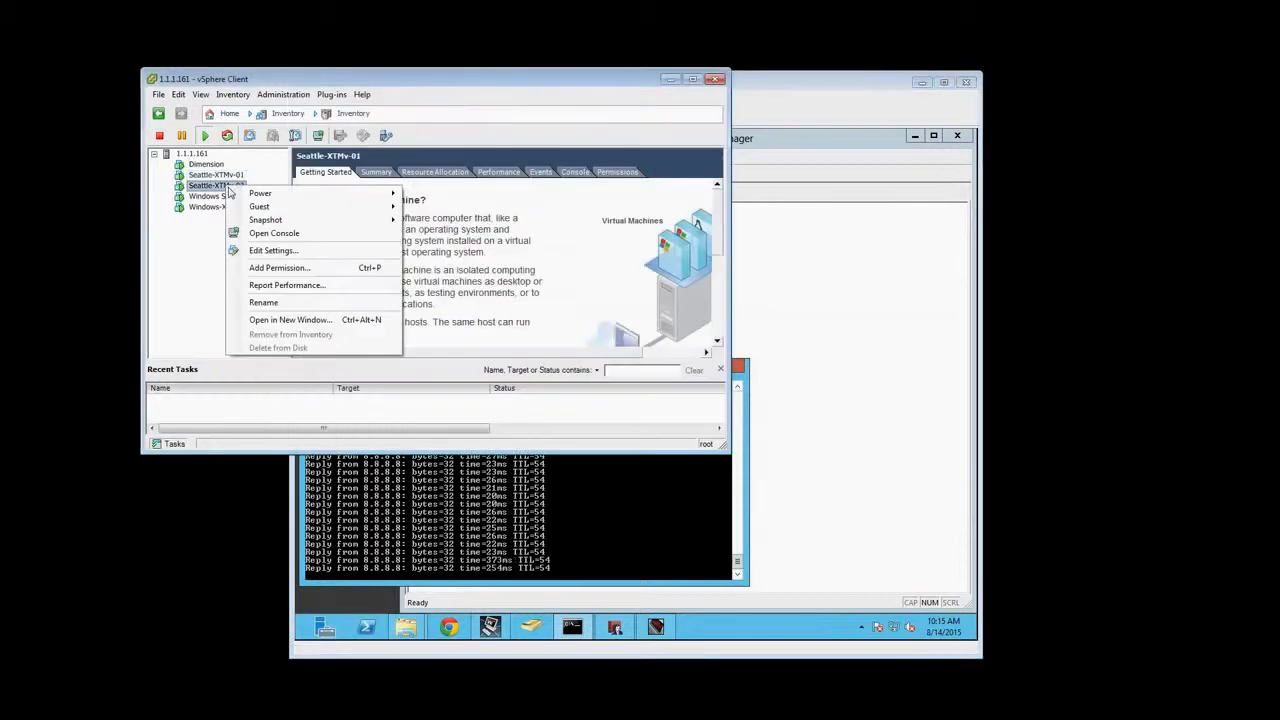
mouse_move(292, 196)
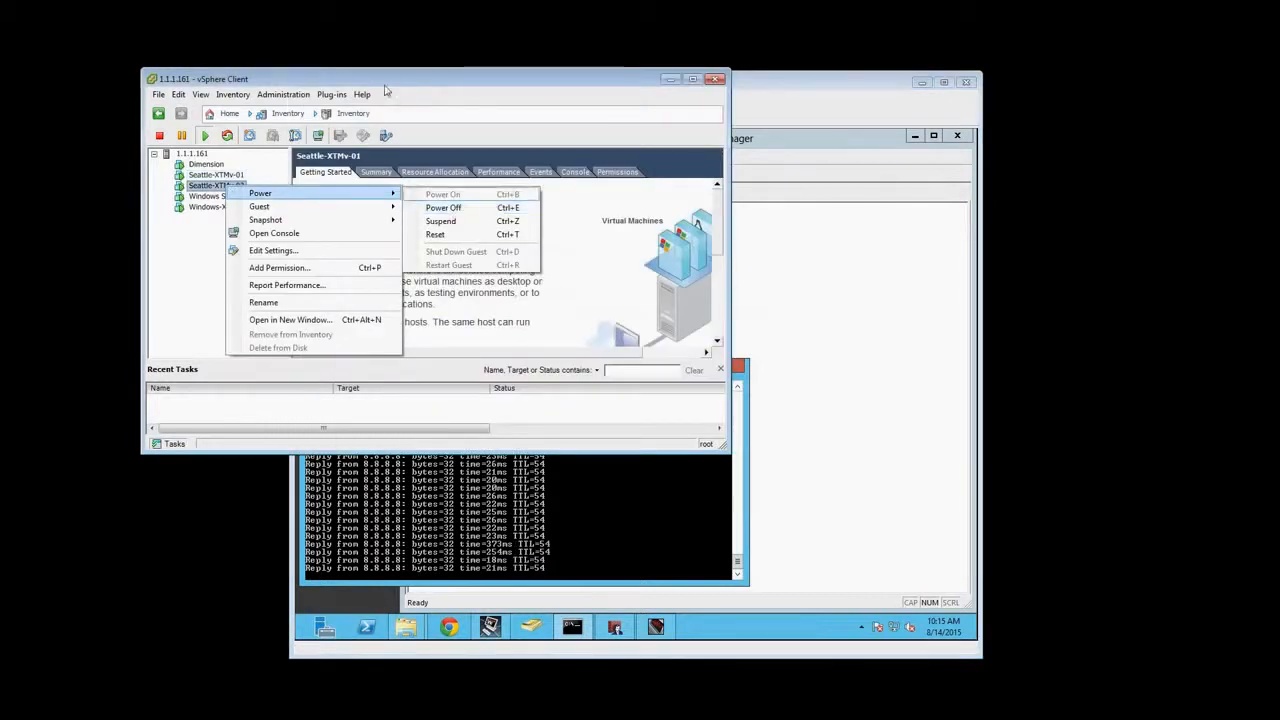
Place the vSphere Client and the Windows Server console side by side and power off the Seattle-XTMv-02 virtual machine
drag(385, 83, 321, 51)
drag(846, 99, 1138, 95)
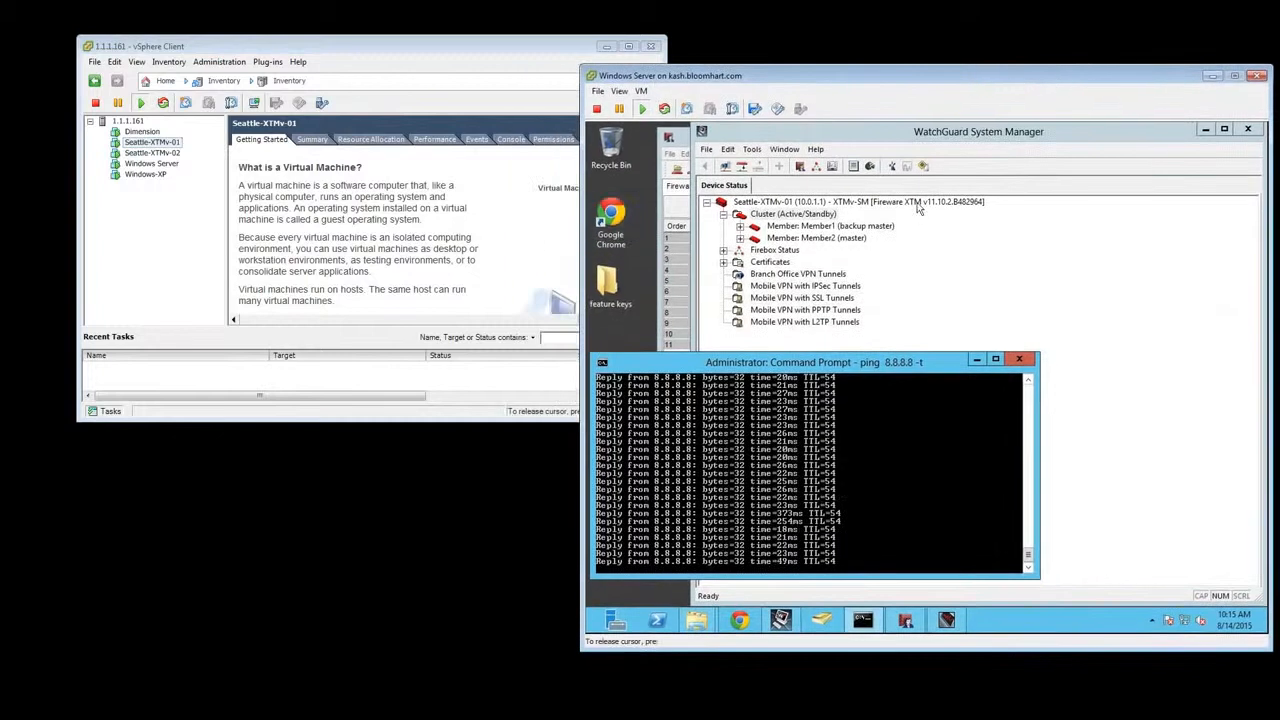
click(158, 153)
right_click(158, 153)
mouse_move(193, 160)
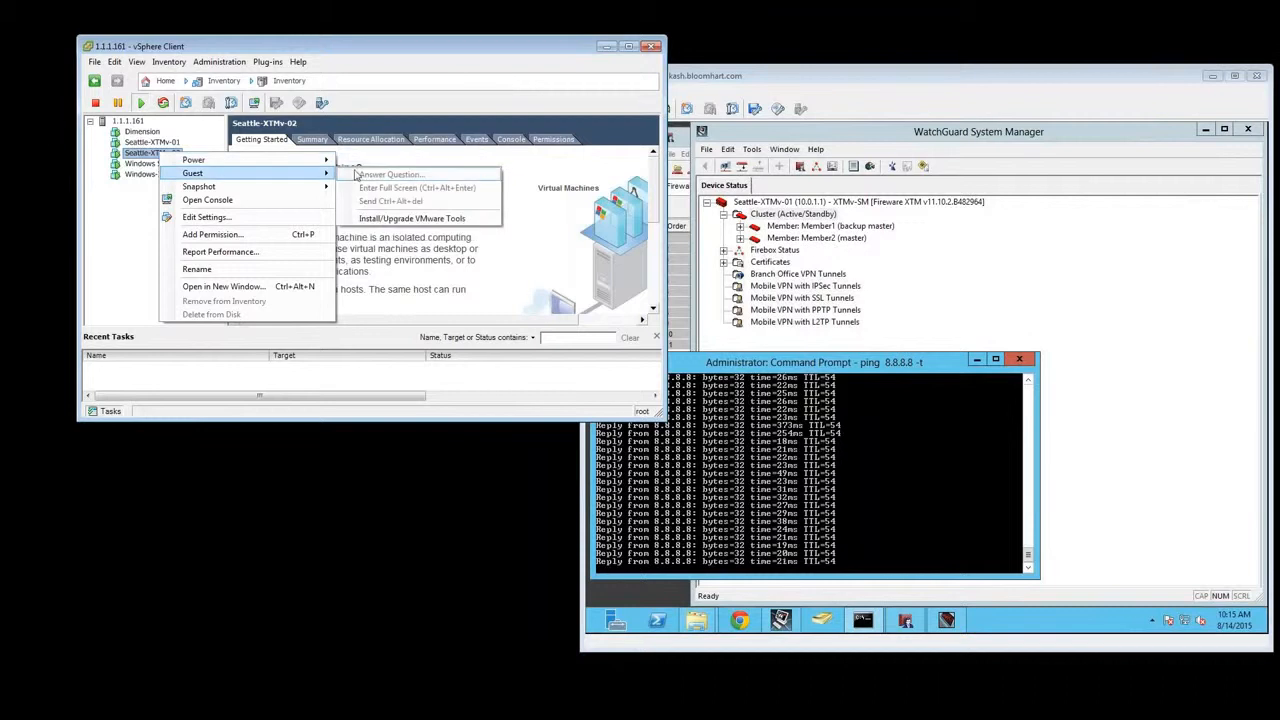
click(389, 177)
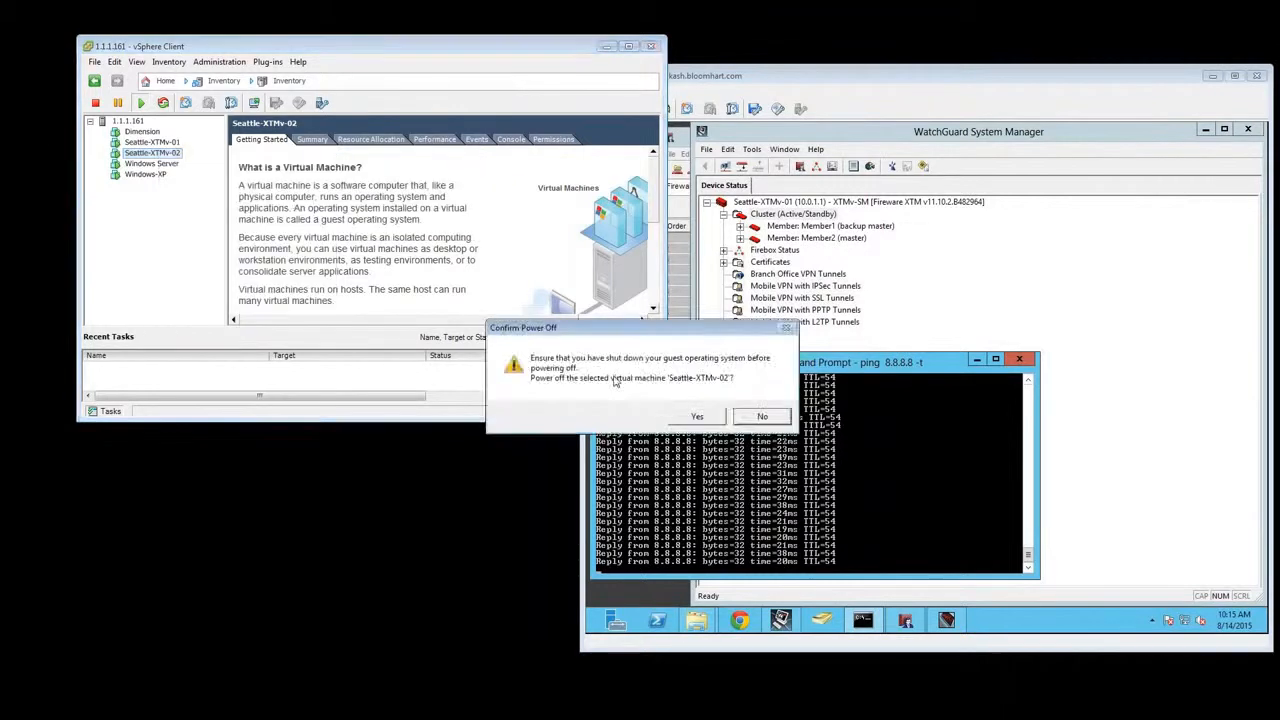
click(693, 414)
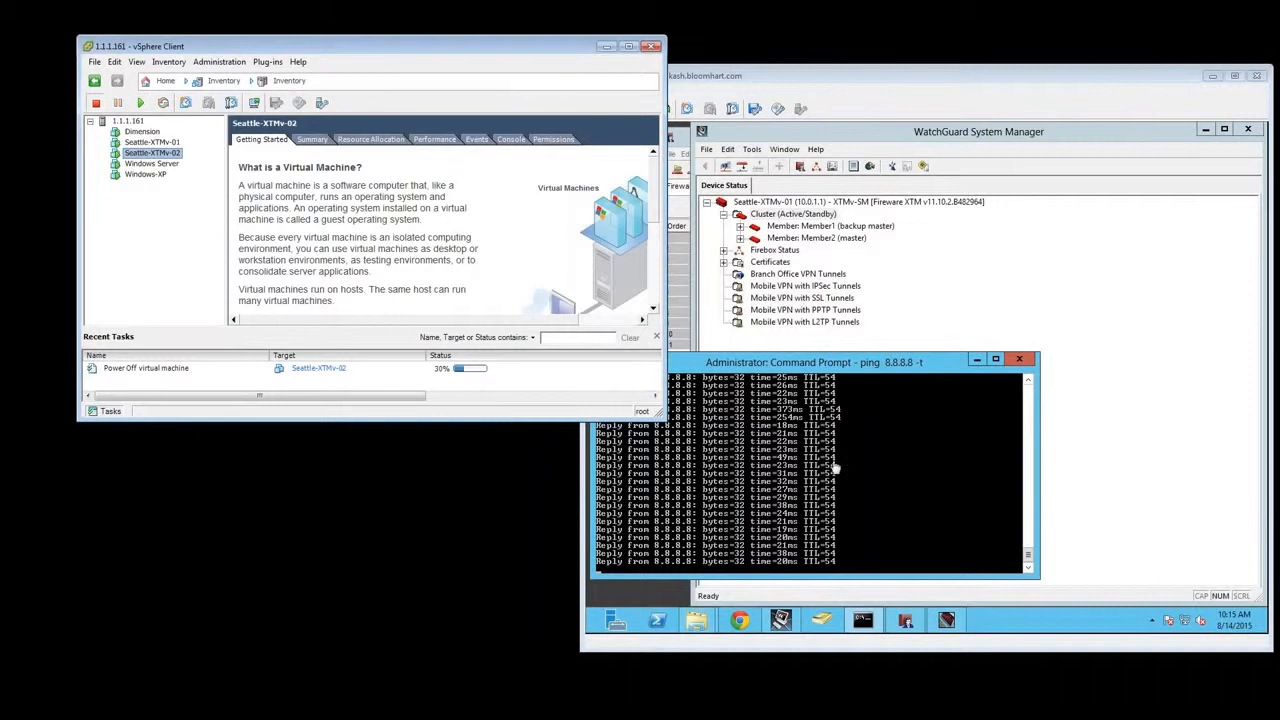
Check the ping to 8.8.8.8 and the roles of both cluster members in WatchGuard System Manager
click(822, 492)
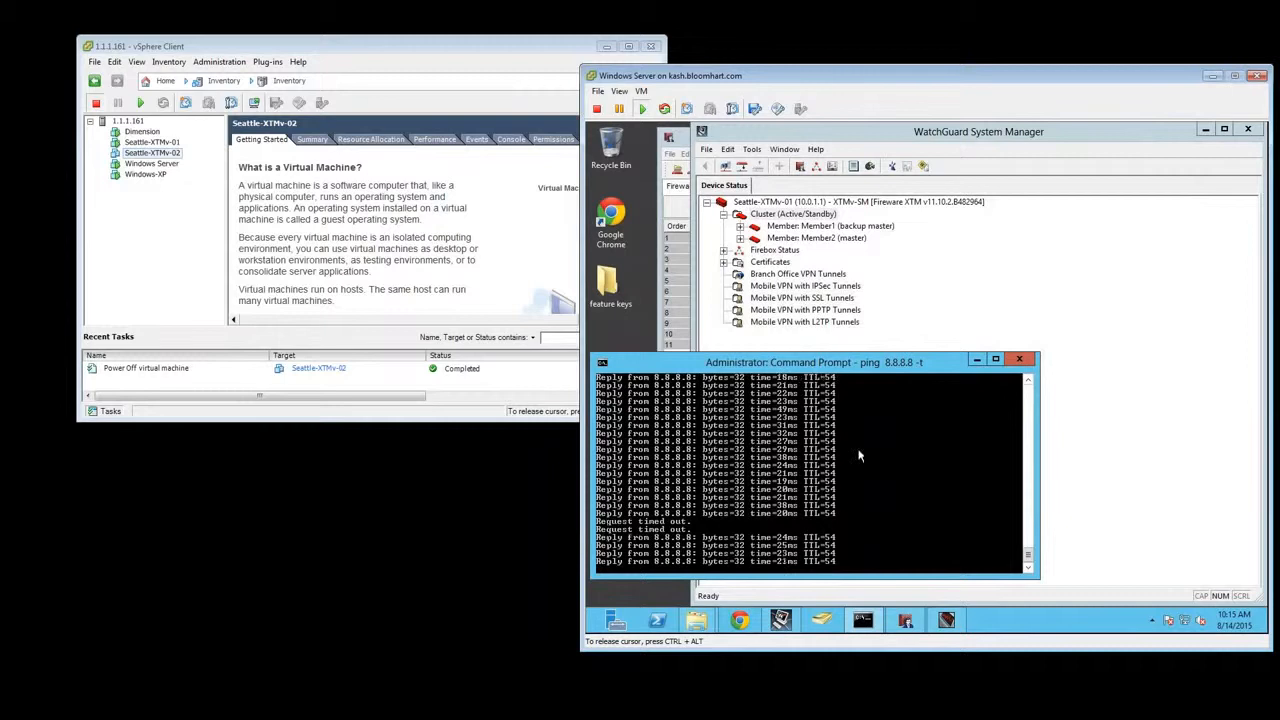
click(783, 216)
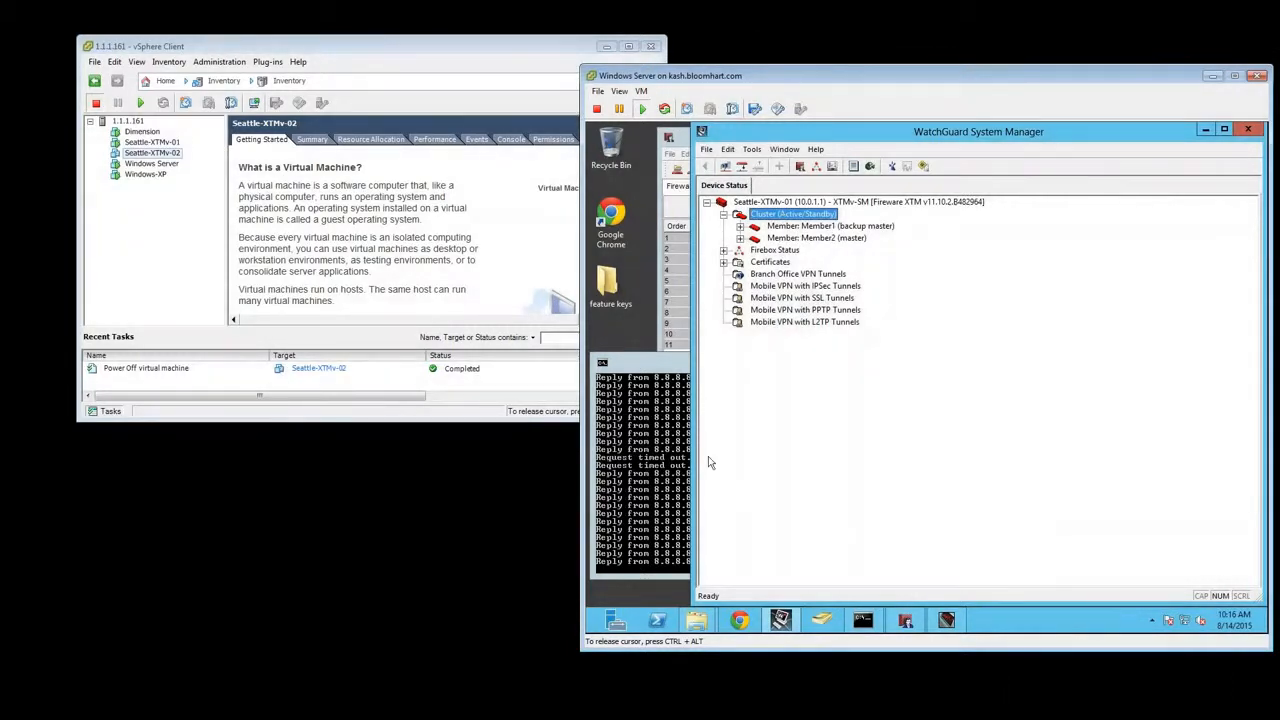
click(660, 497)
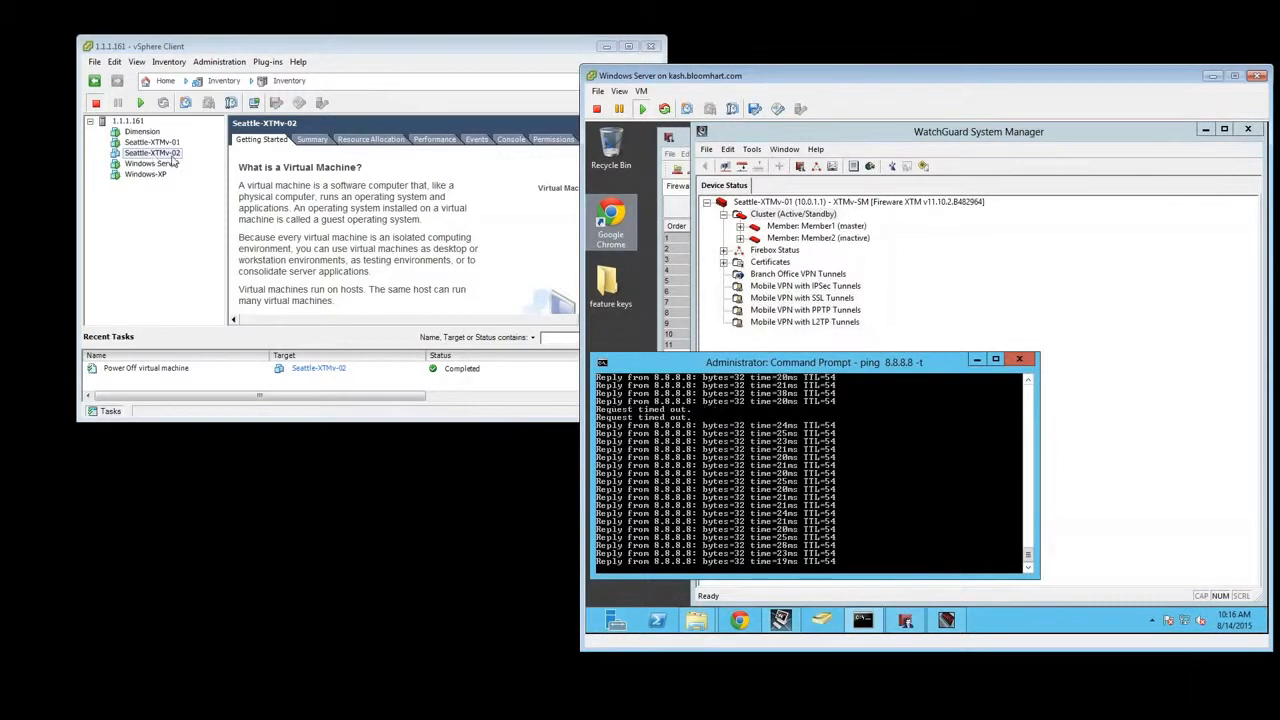
click(667, 413)
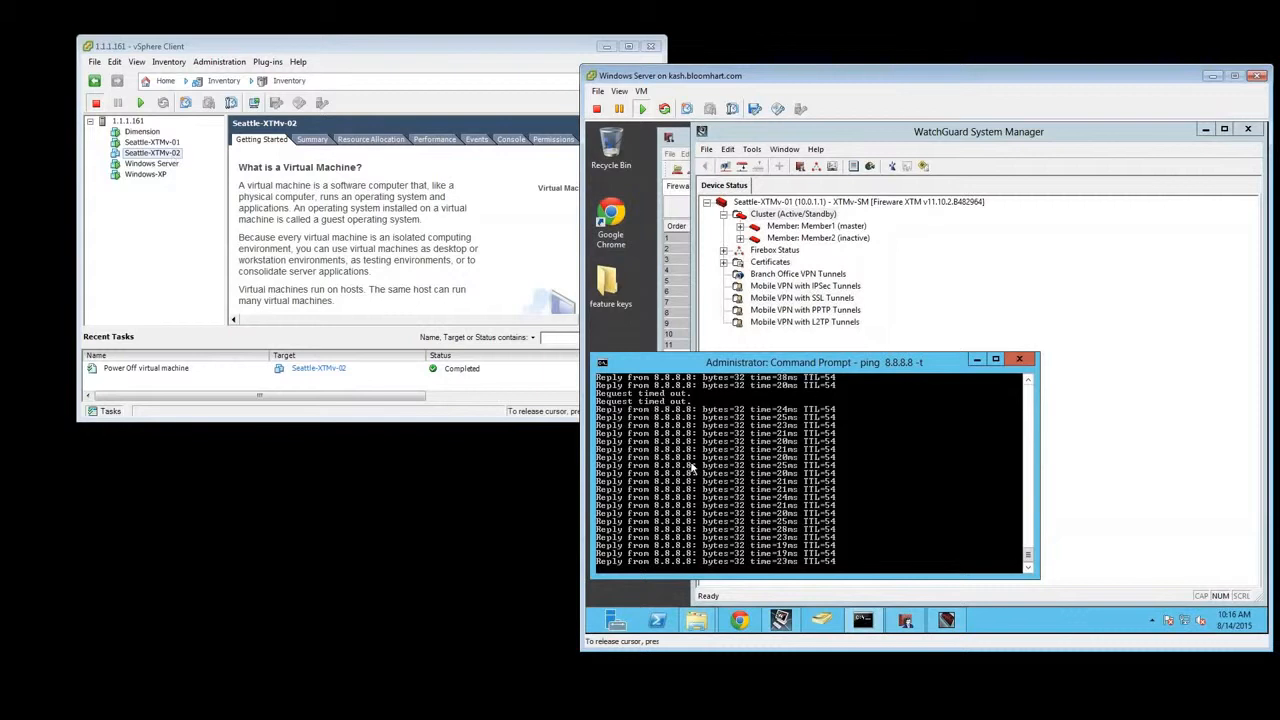
click(827, 228)
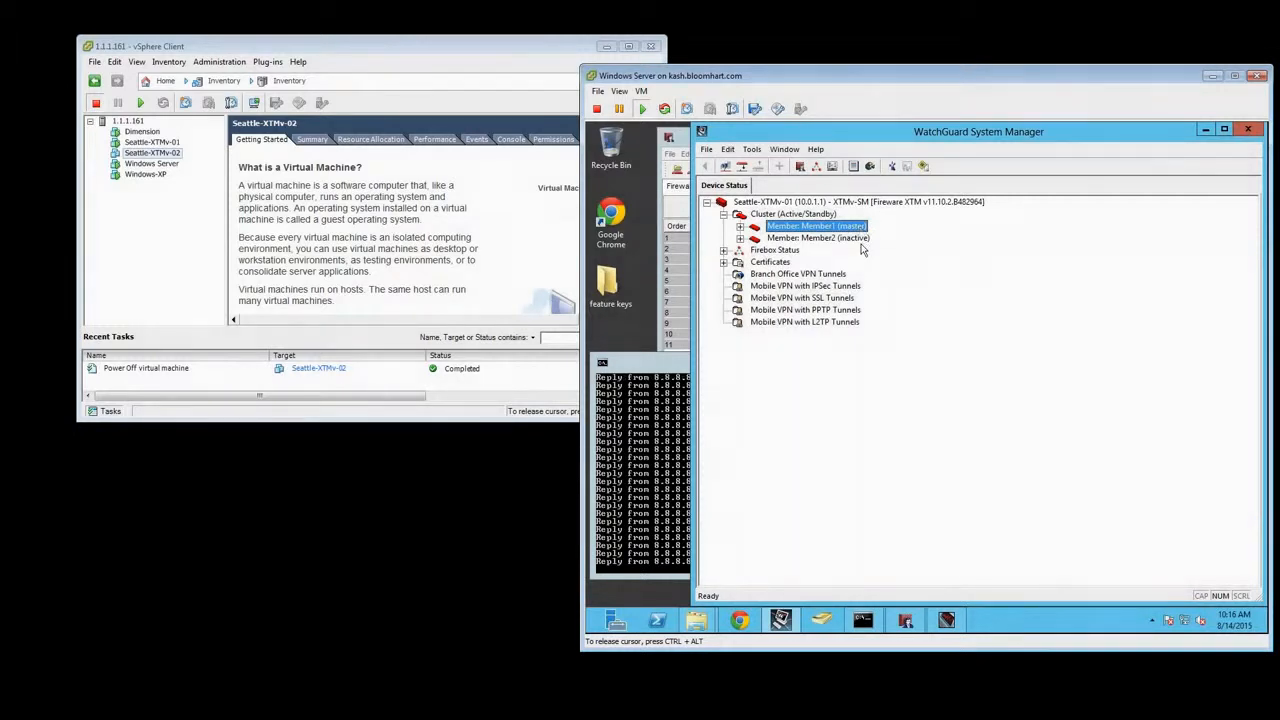
click(662, 398)
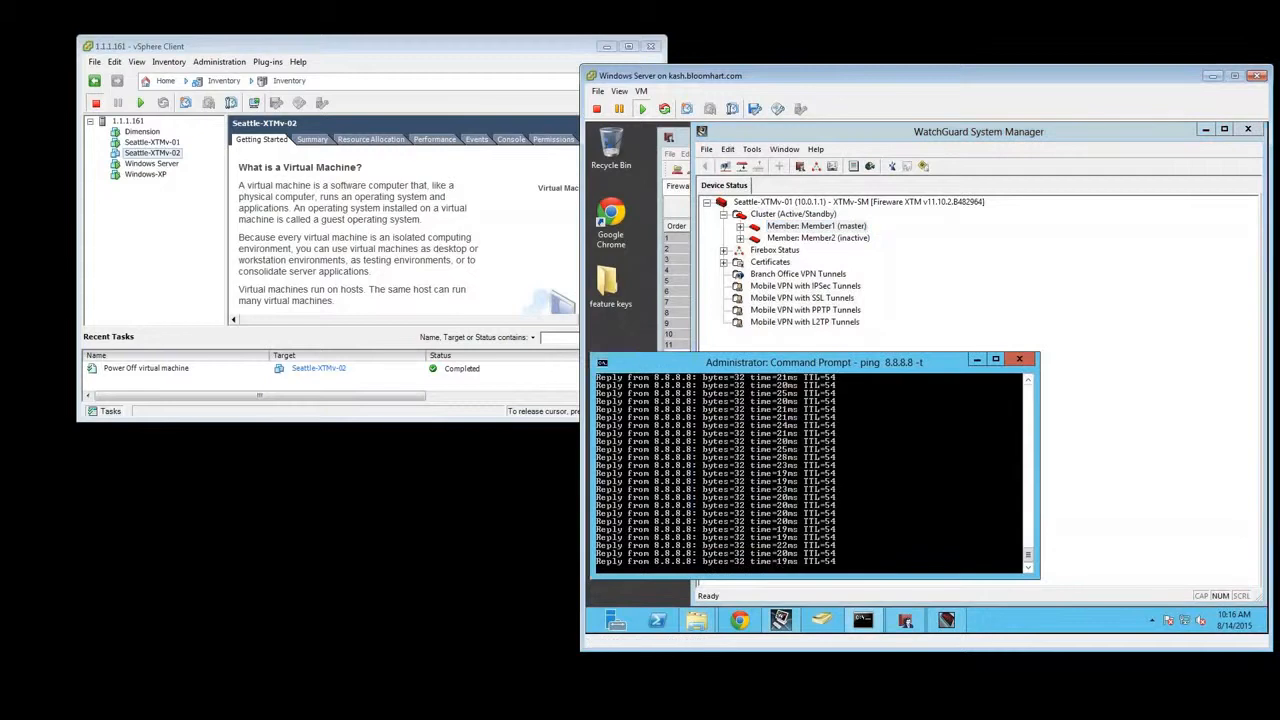
Power on the Seattle-XTMv-02 virtual machine and open its console, placing it below the vSphere inventory
right_click(172, 152)
mouse_move(200, 158)
click(370, 158)
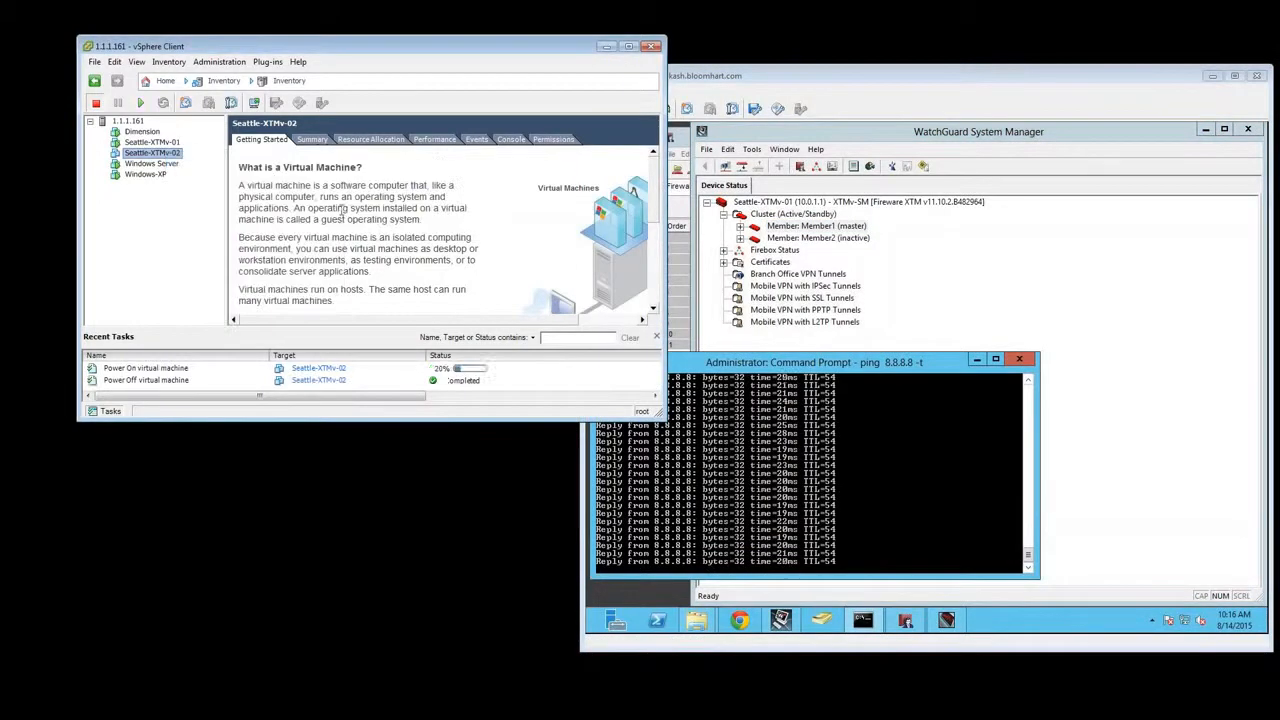
right_click(143, 153)
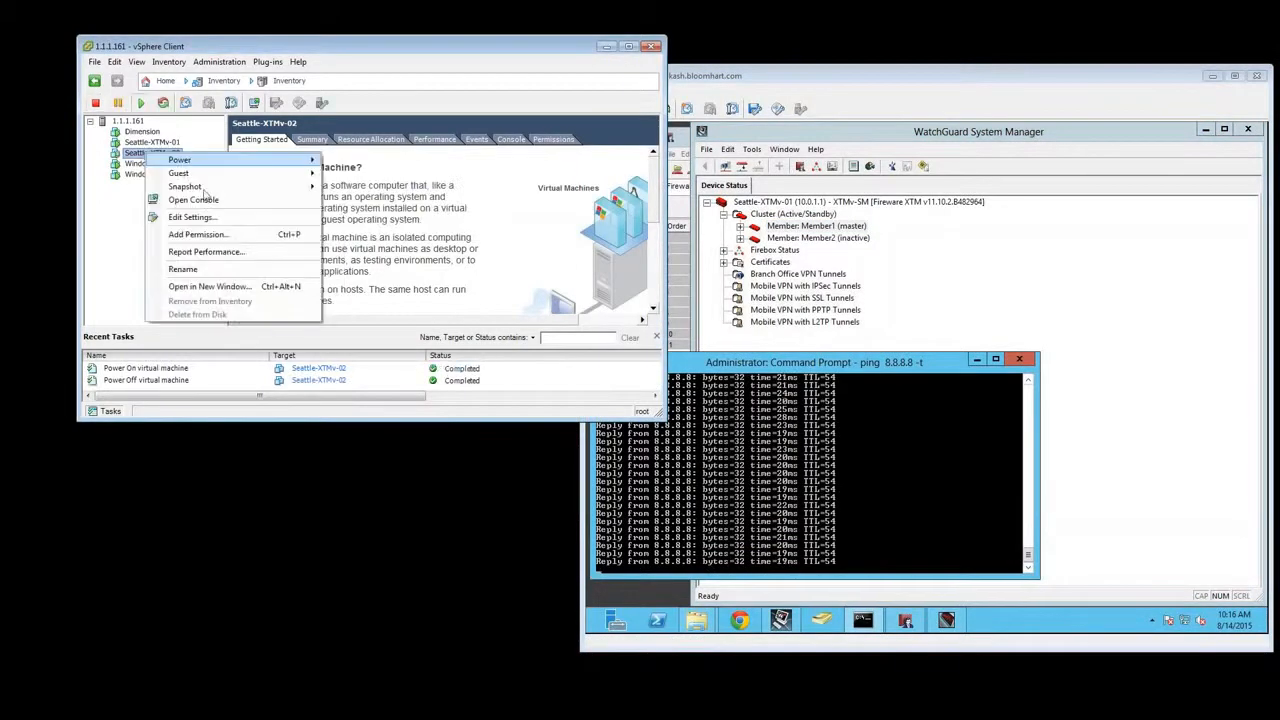
click(205, 200)
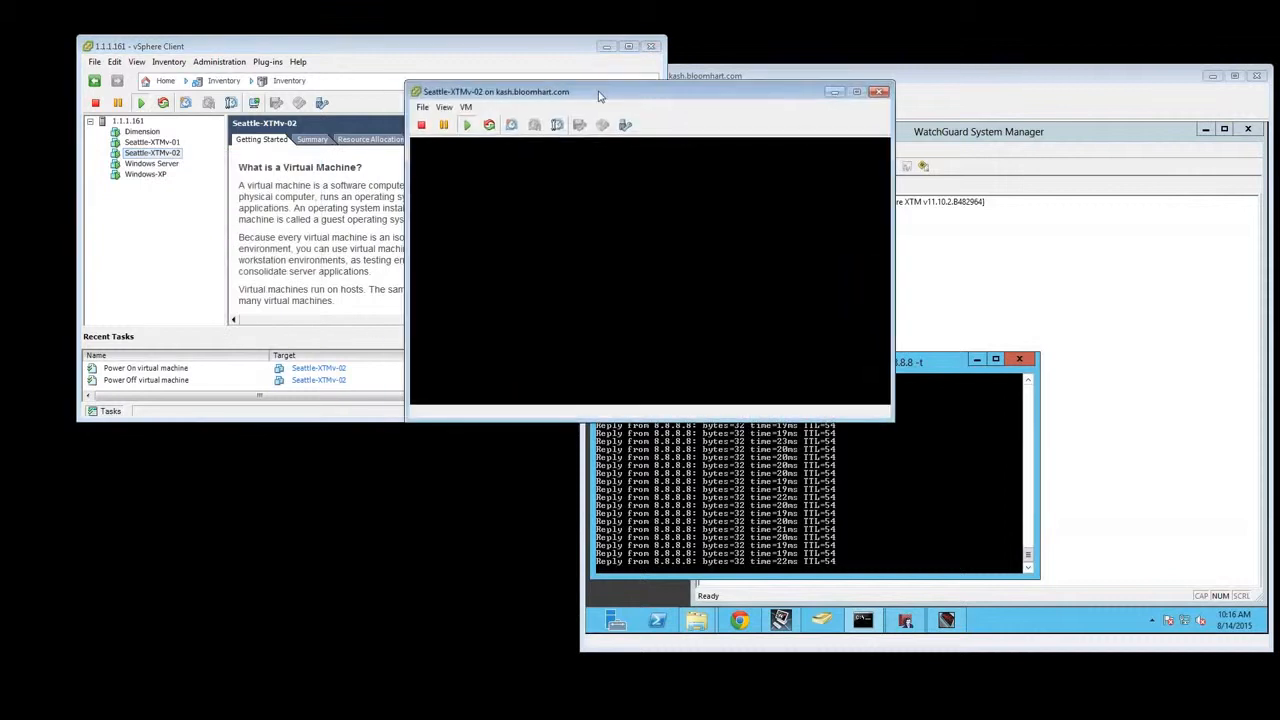
drag(590, 94, 332, 338)
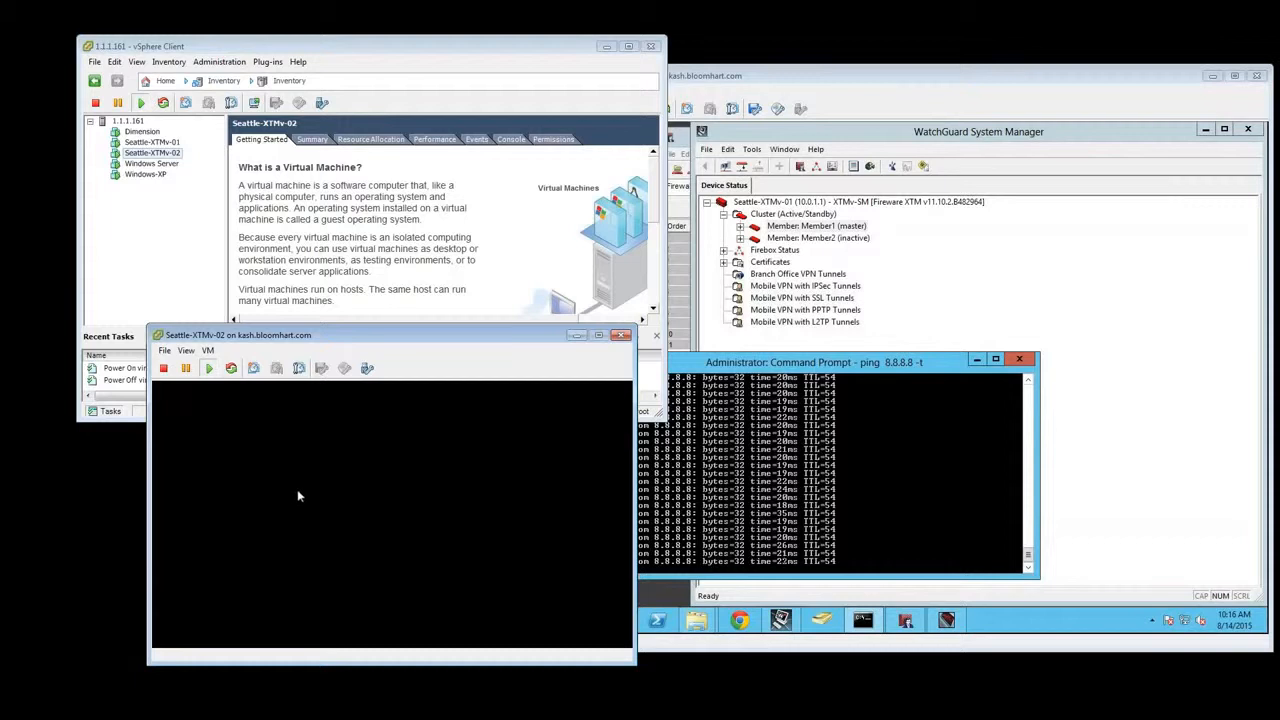
click(178, 203)
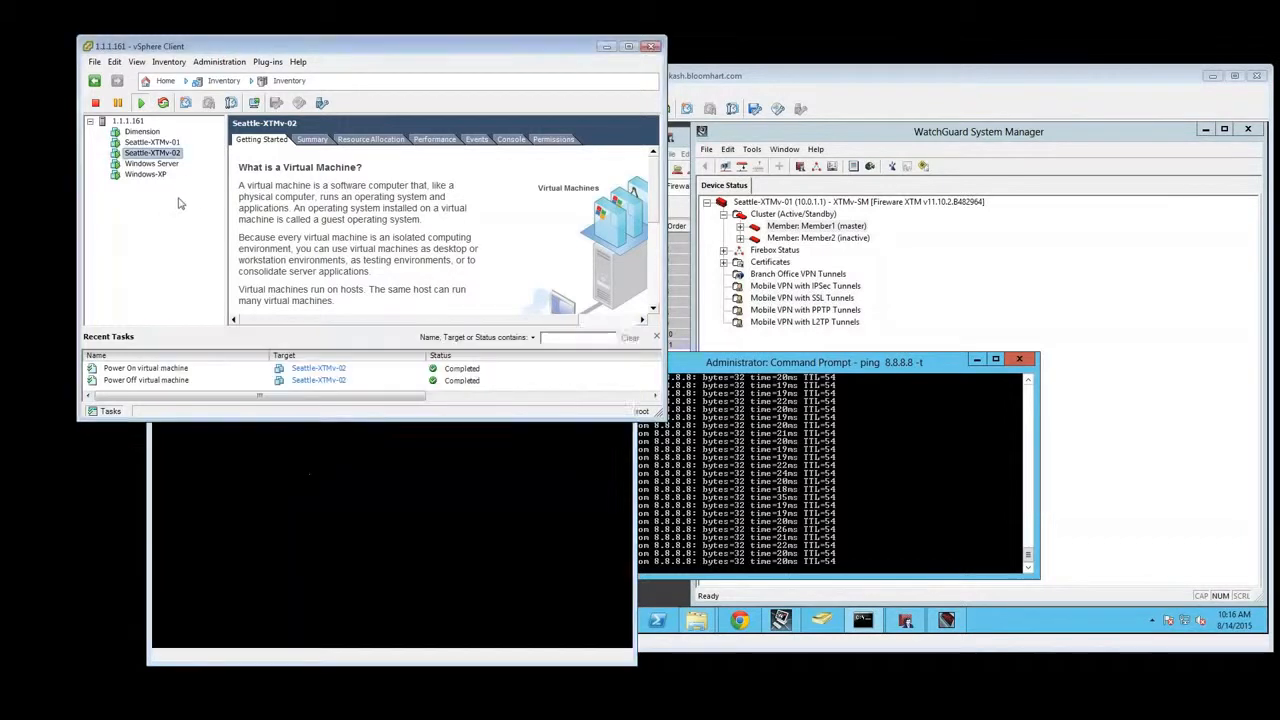
click(816, 249)
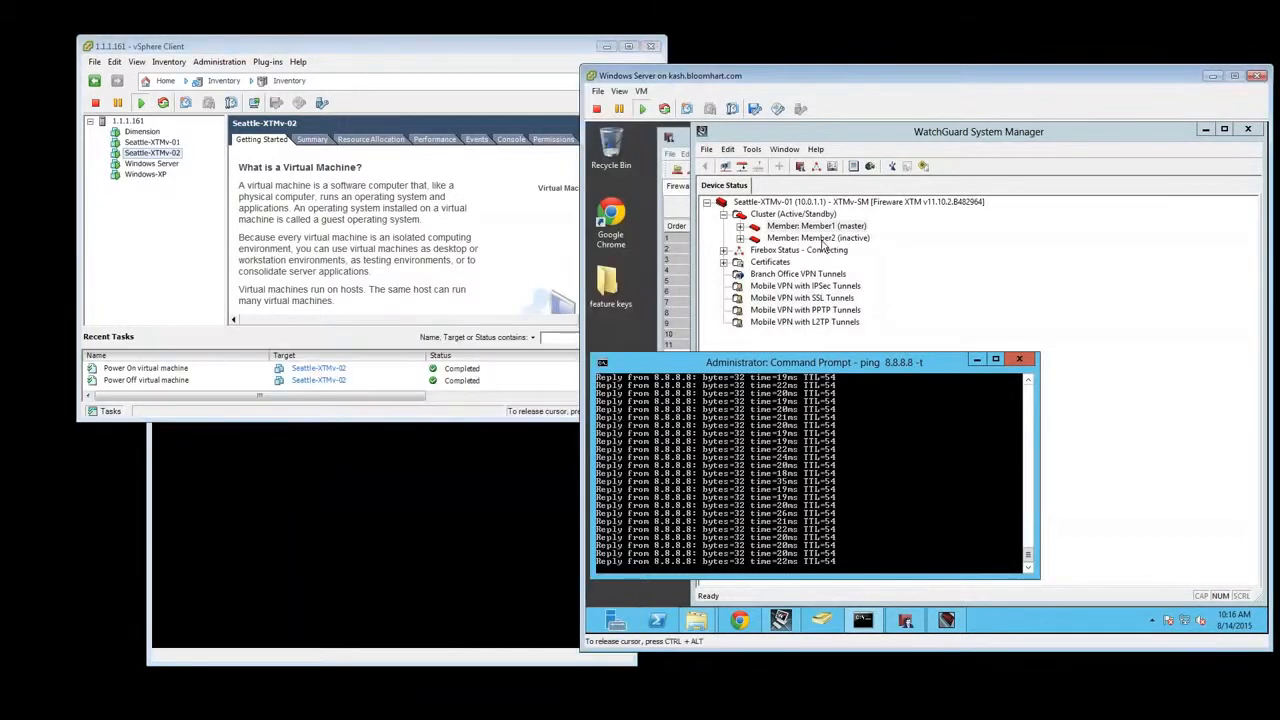
click(155, 143)
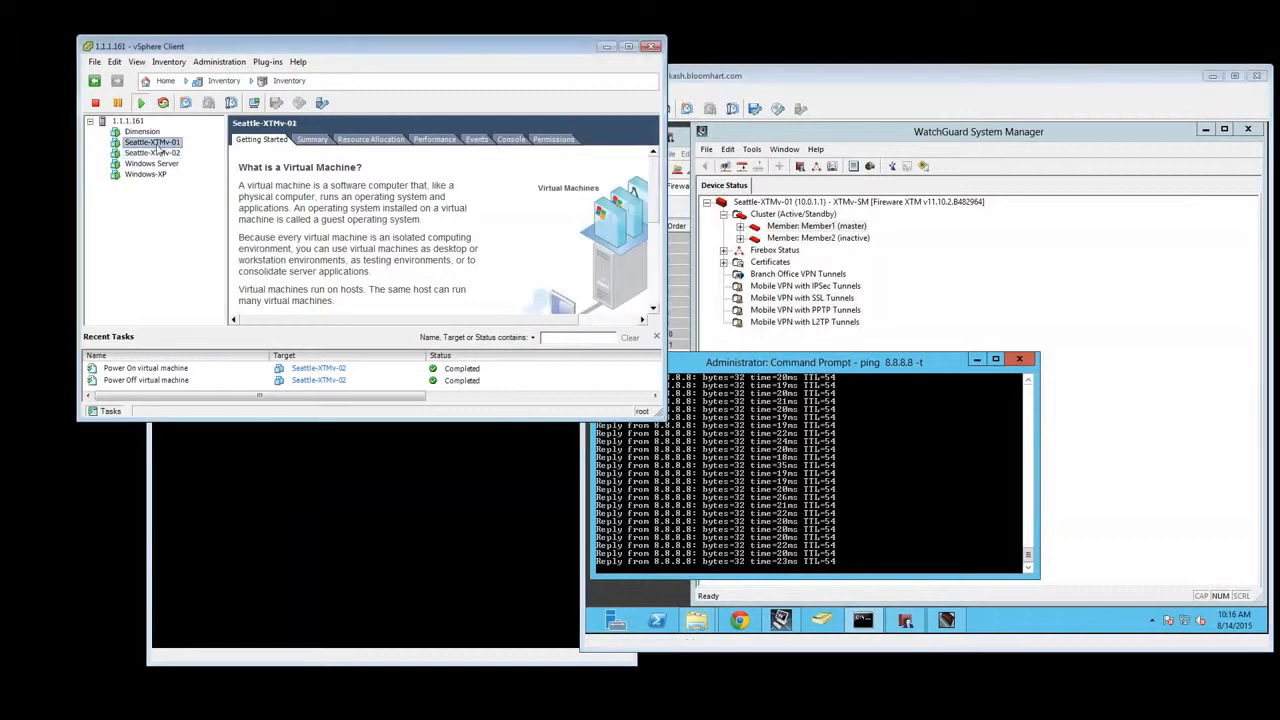
right_click(161, 147)
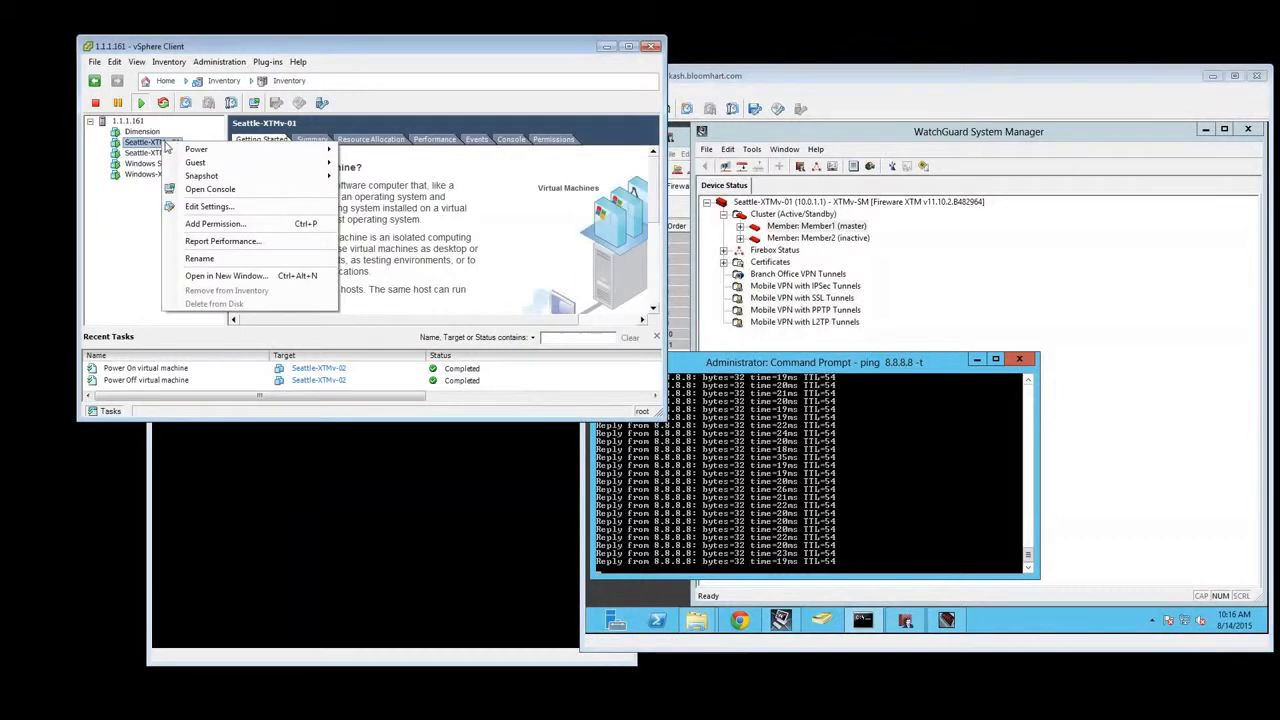
click(210, 207)
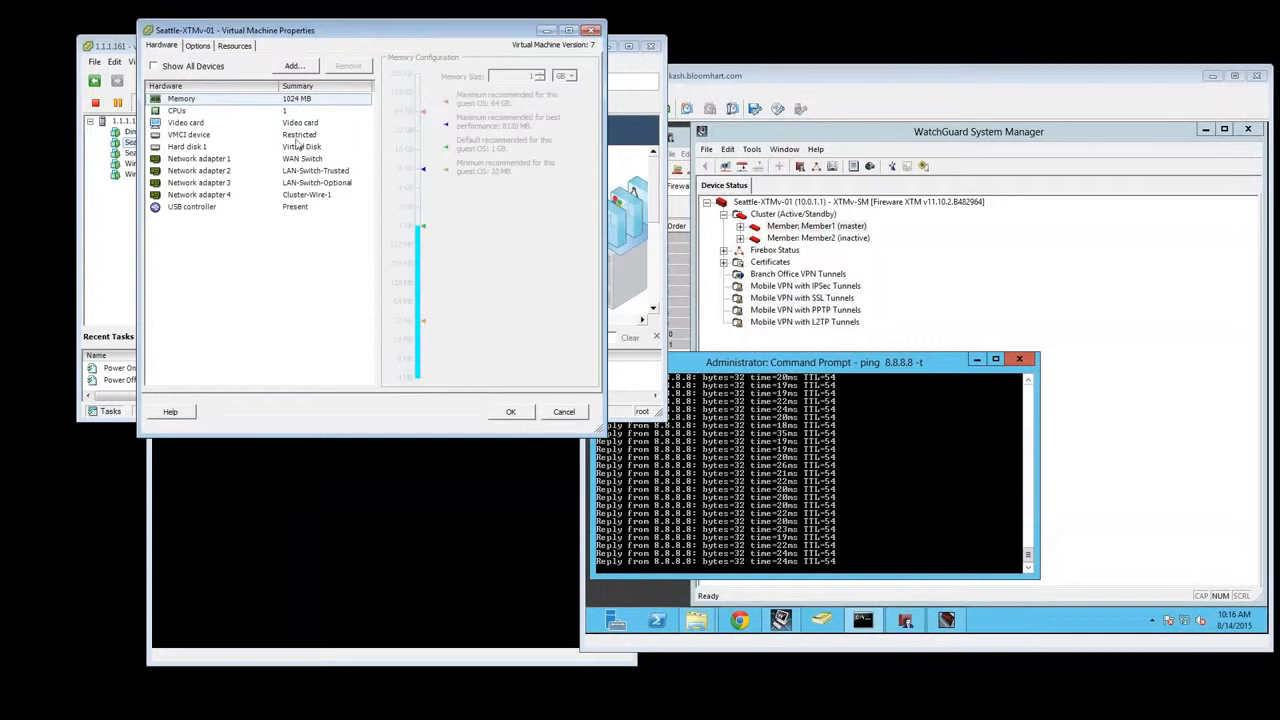
click(304, 160)
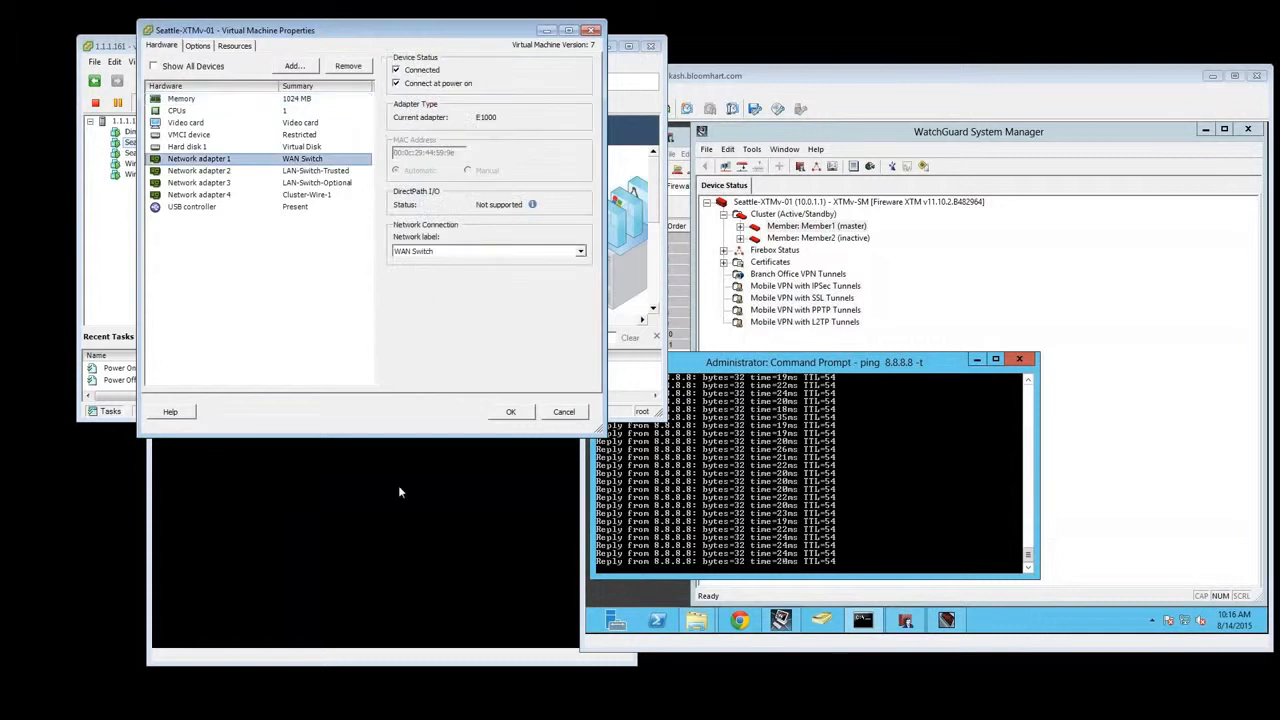
click(566, 411)
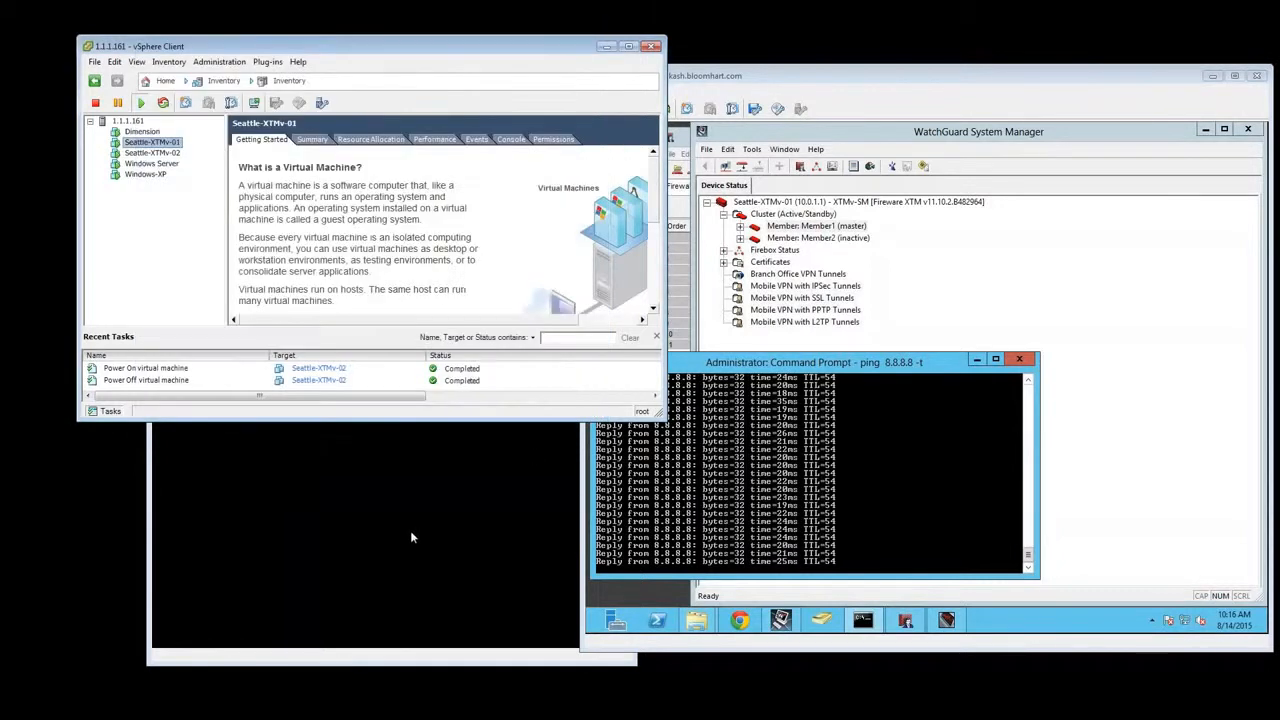
Close the Seattle-XTMv-02 console and disconnect Network adapter 1 (WAN Switch) of Seattle-XTMv-01, also disabling its connection at power on
click(410, 538)
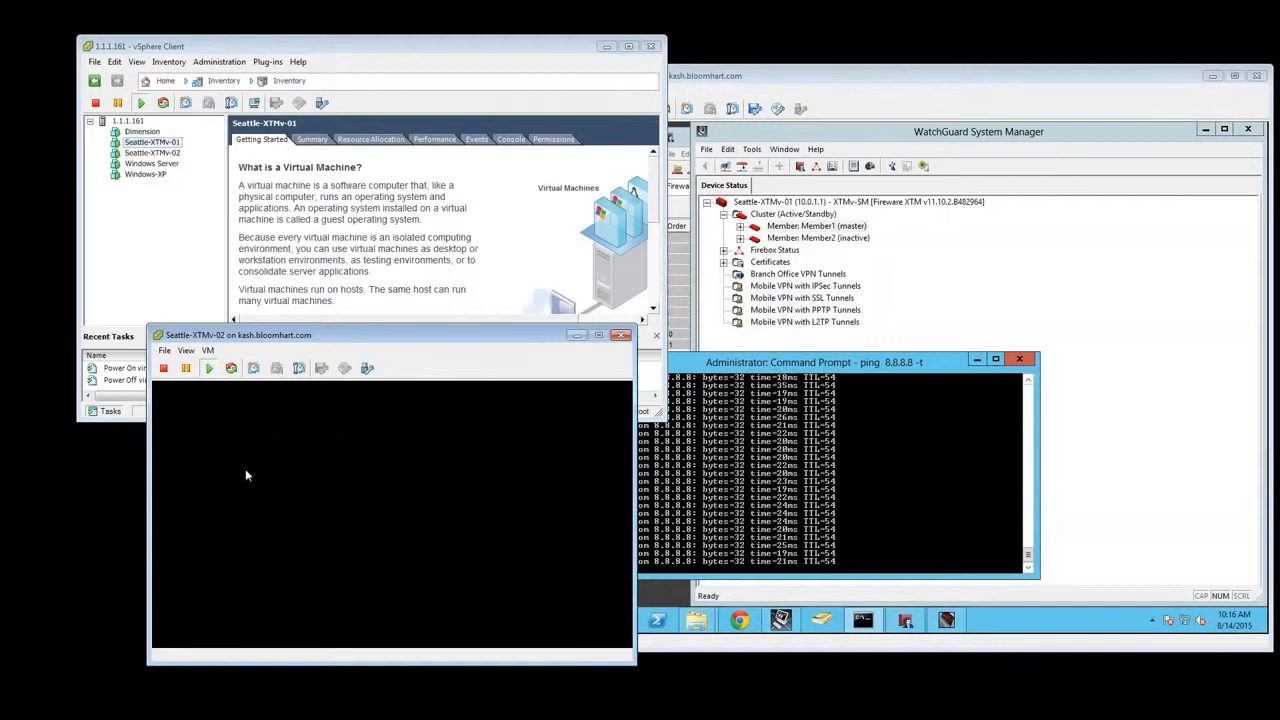
click(622, 336)
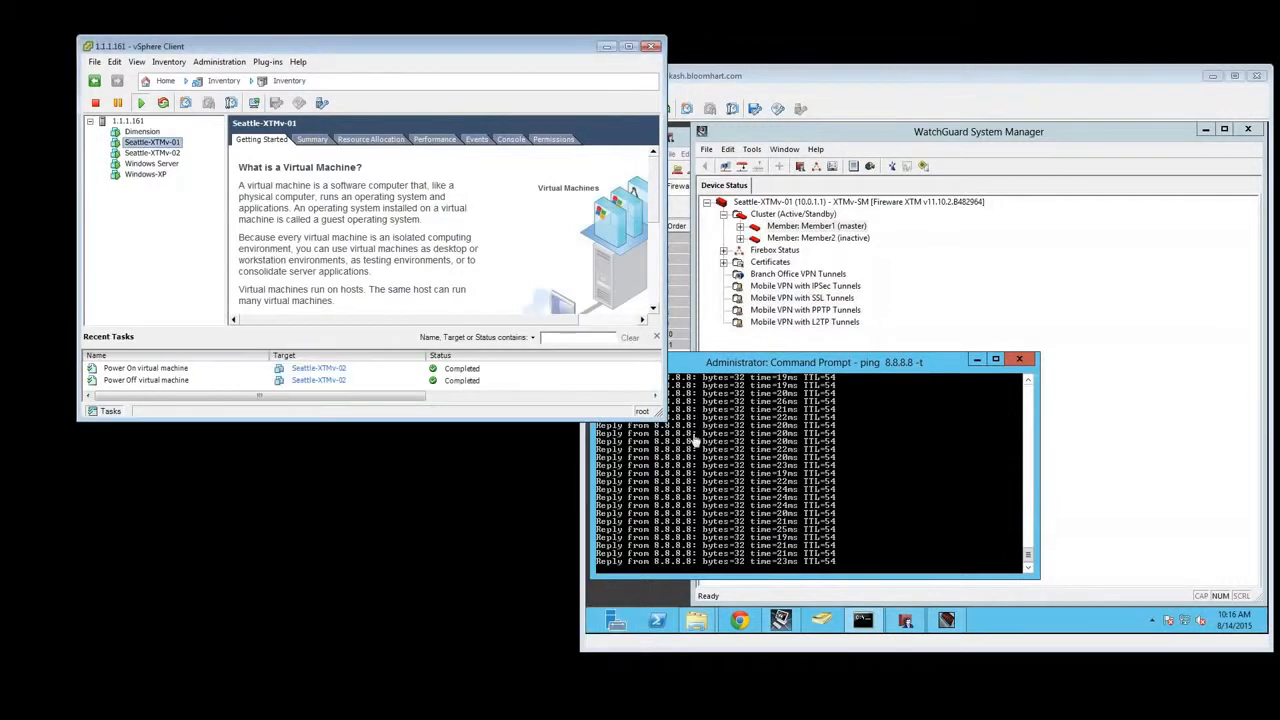
right_click(165, 146)
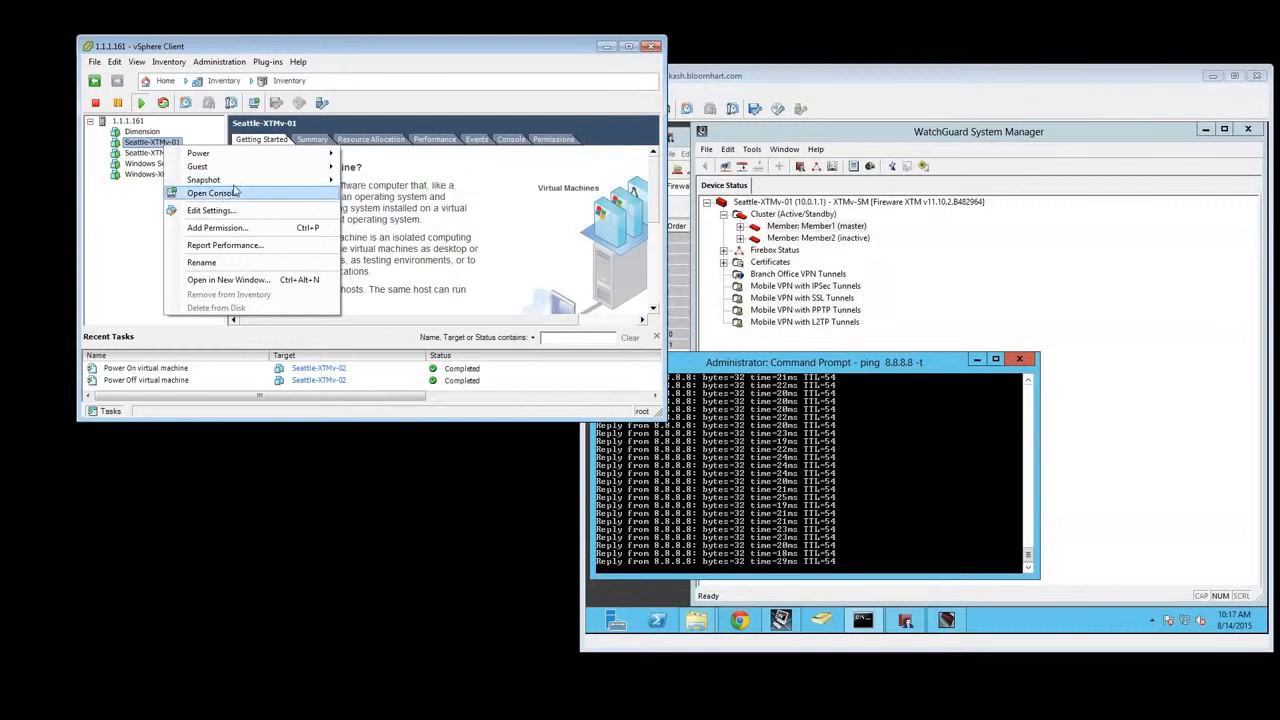
click(212, 210)
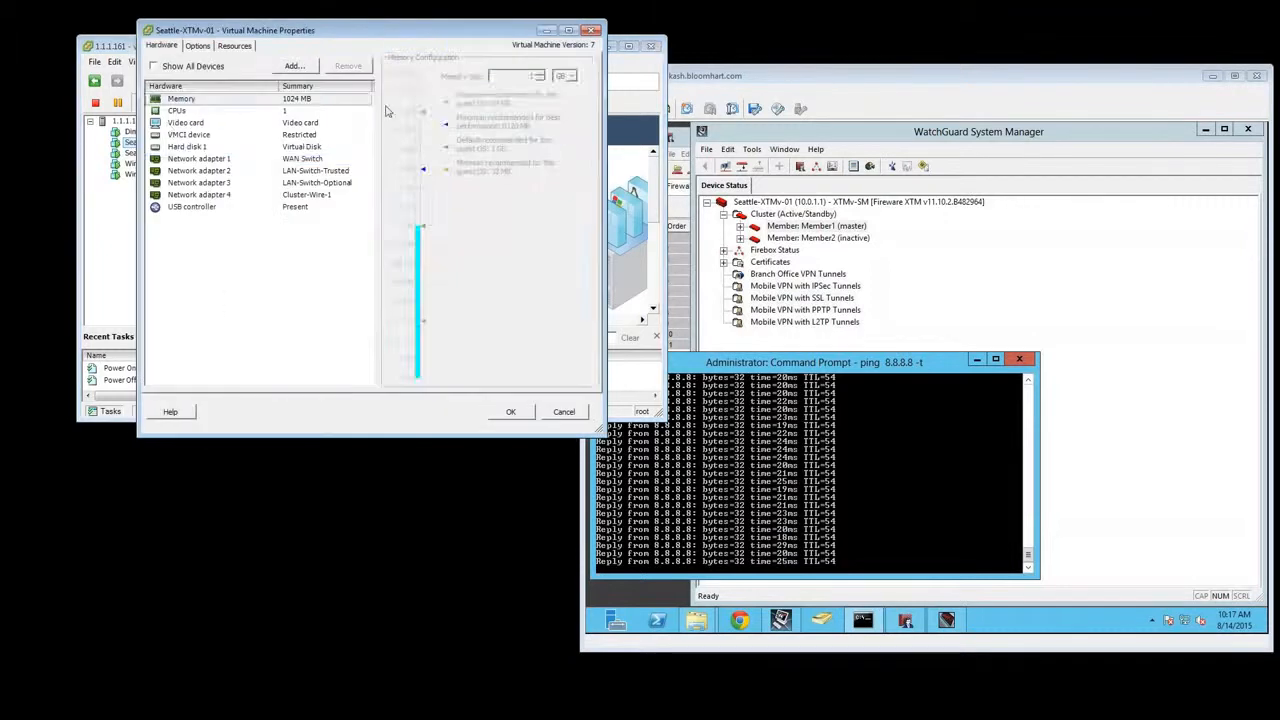
click(216, 160)
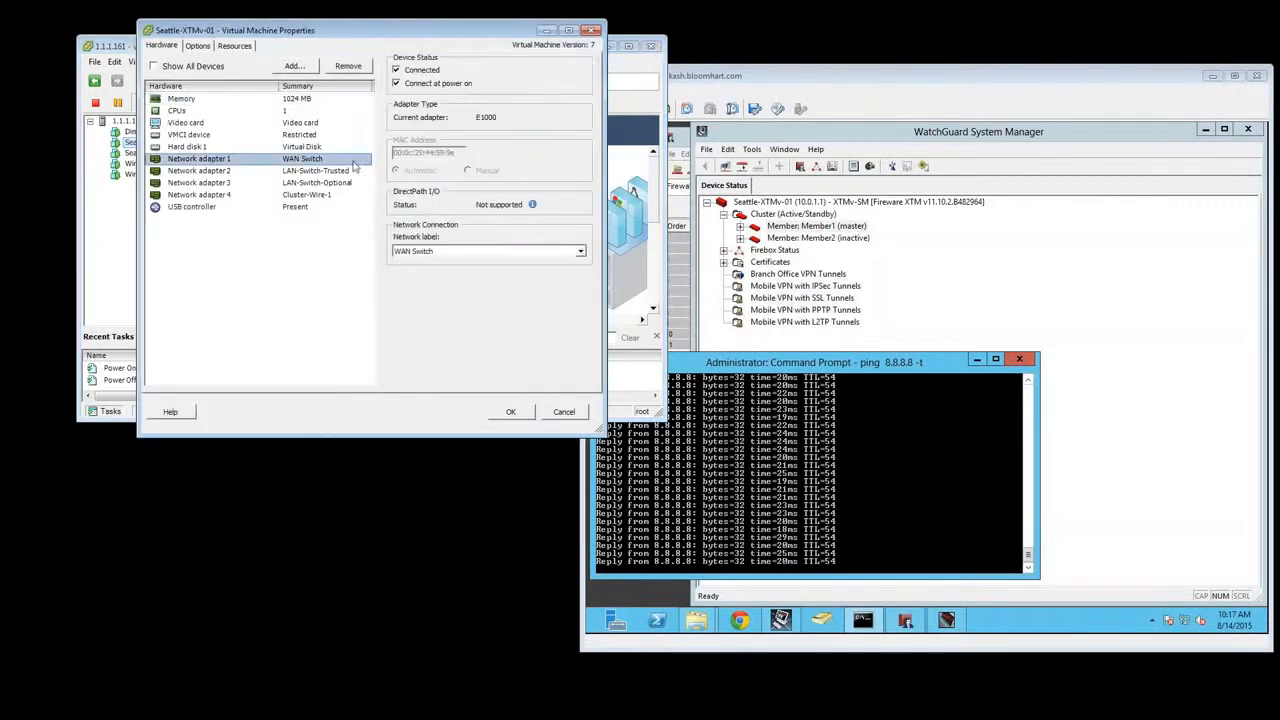
click(412, 86)
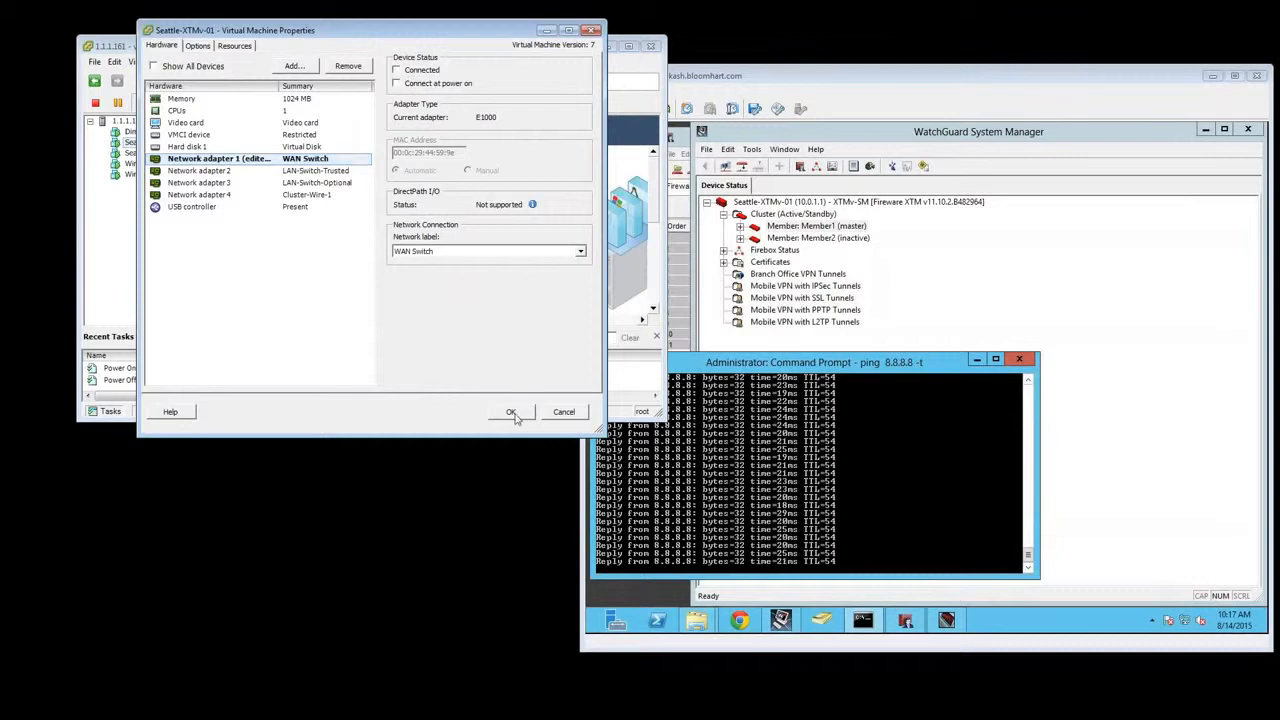
click(512, 413)
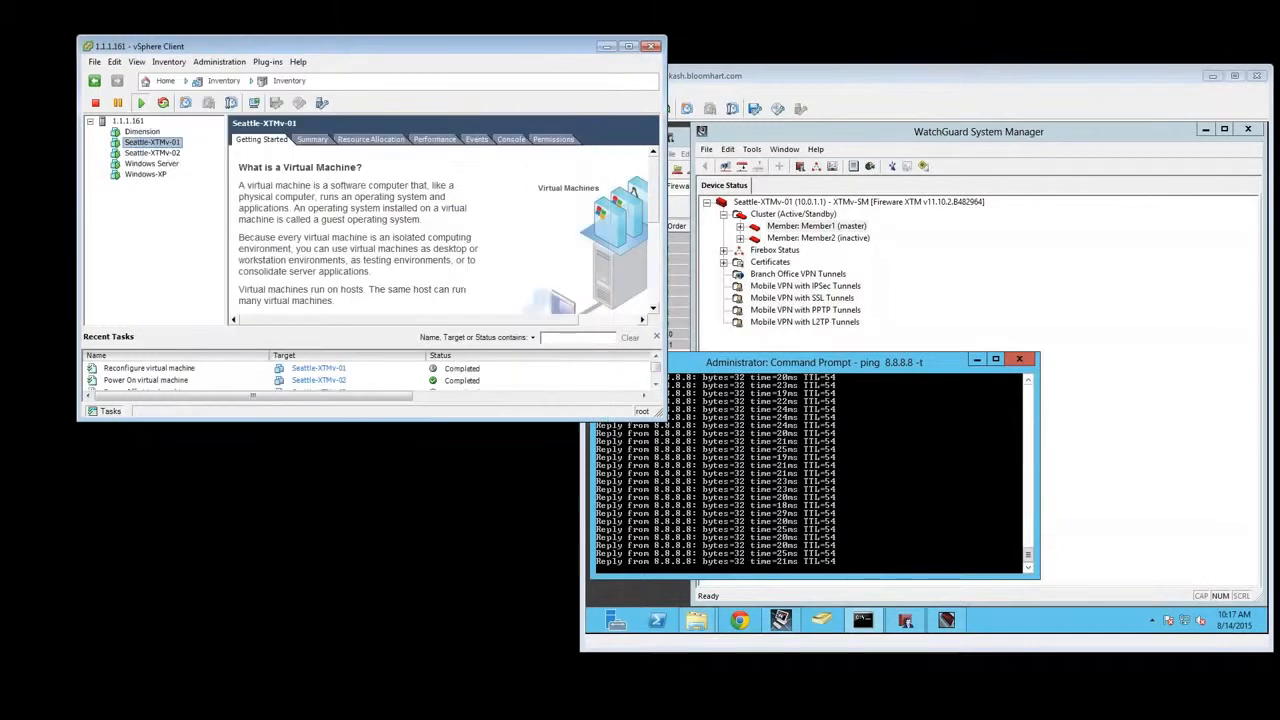
Check the continuous ping to 8.8.8.8 and the roles of Member1 and Member2 after disconnecting the WAN adapter
right_click(167, 153)
click(221, 214)
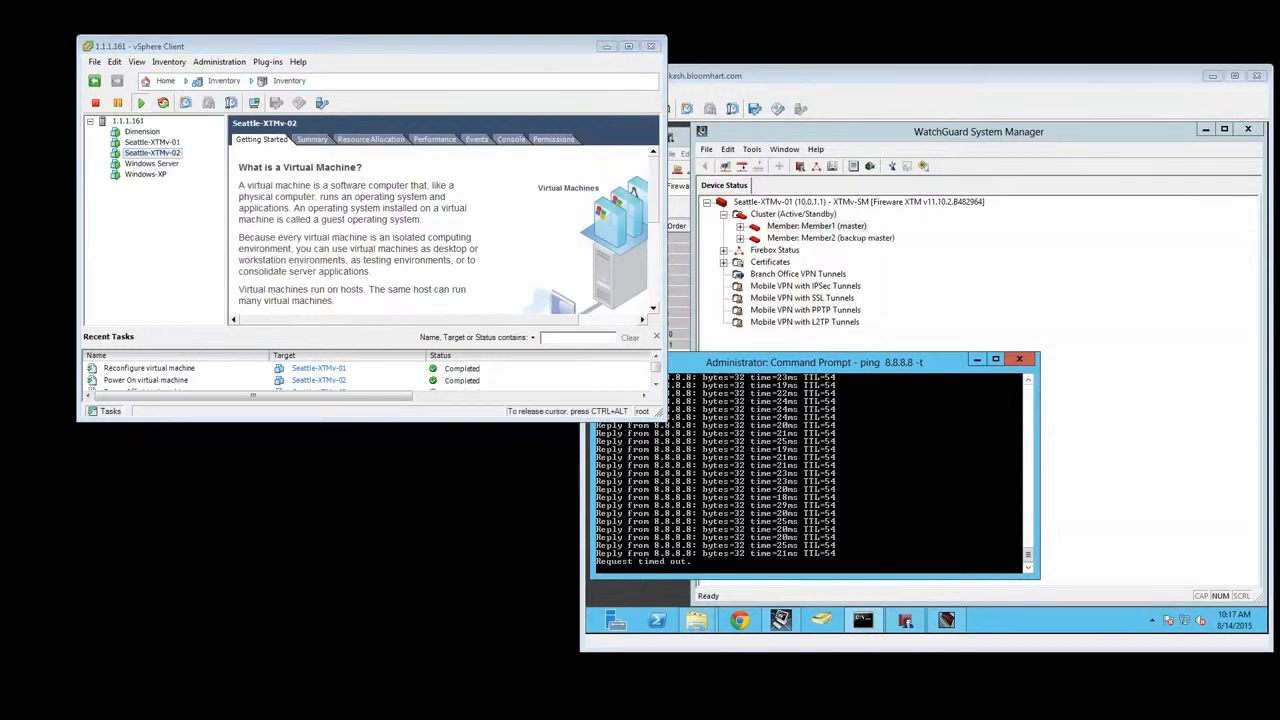
key(ctrl+alt)
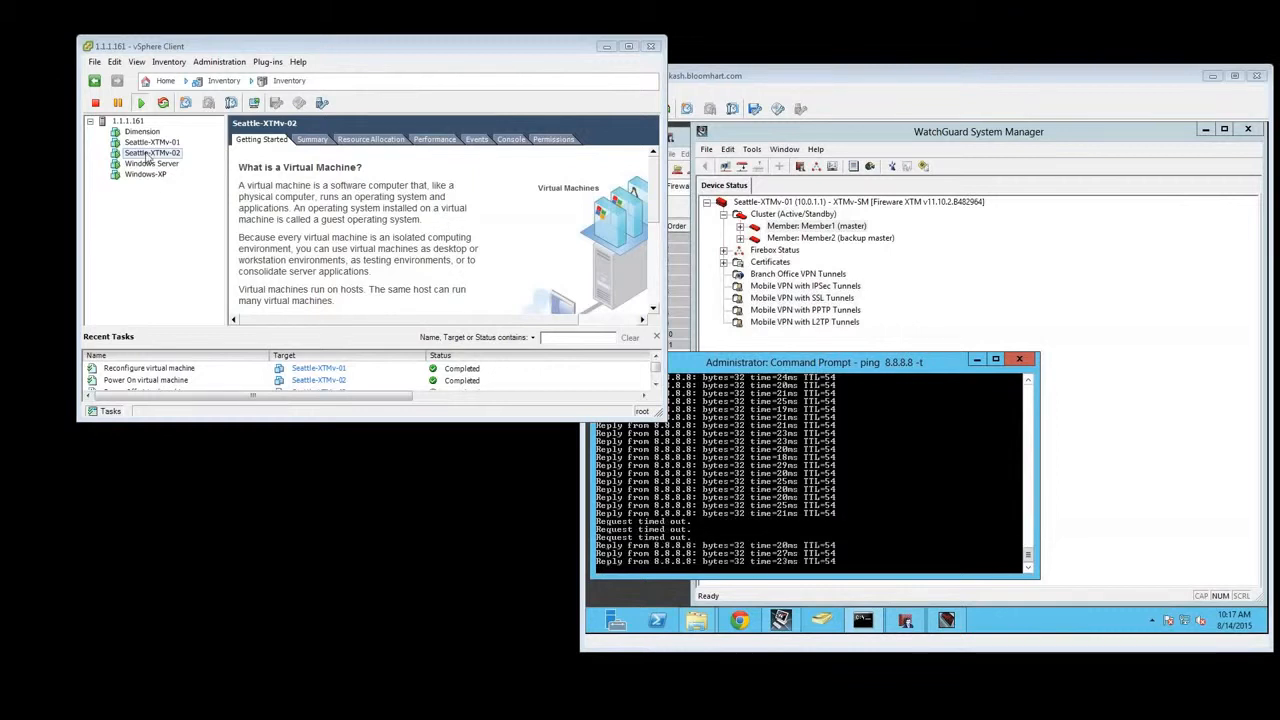
click(690, 459)
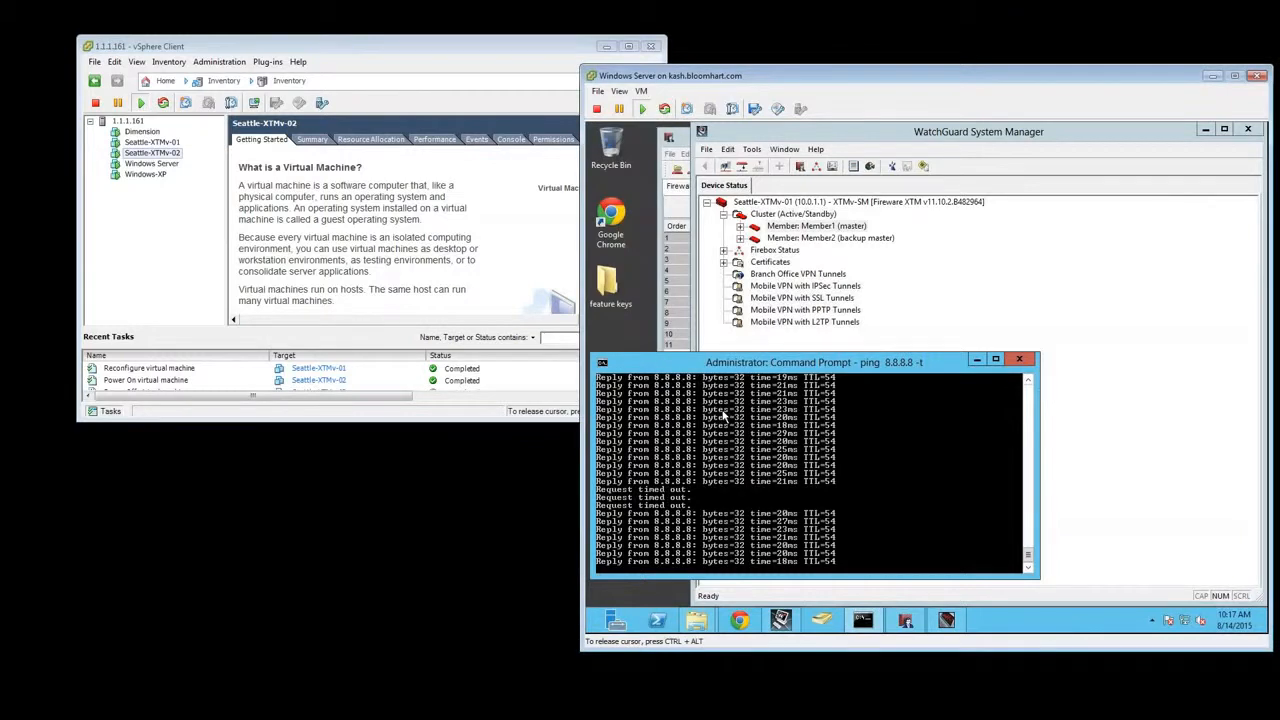
key(ctrl+alt)
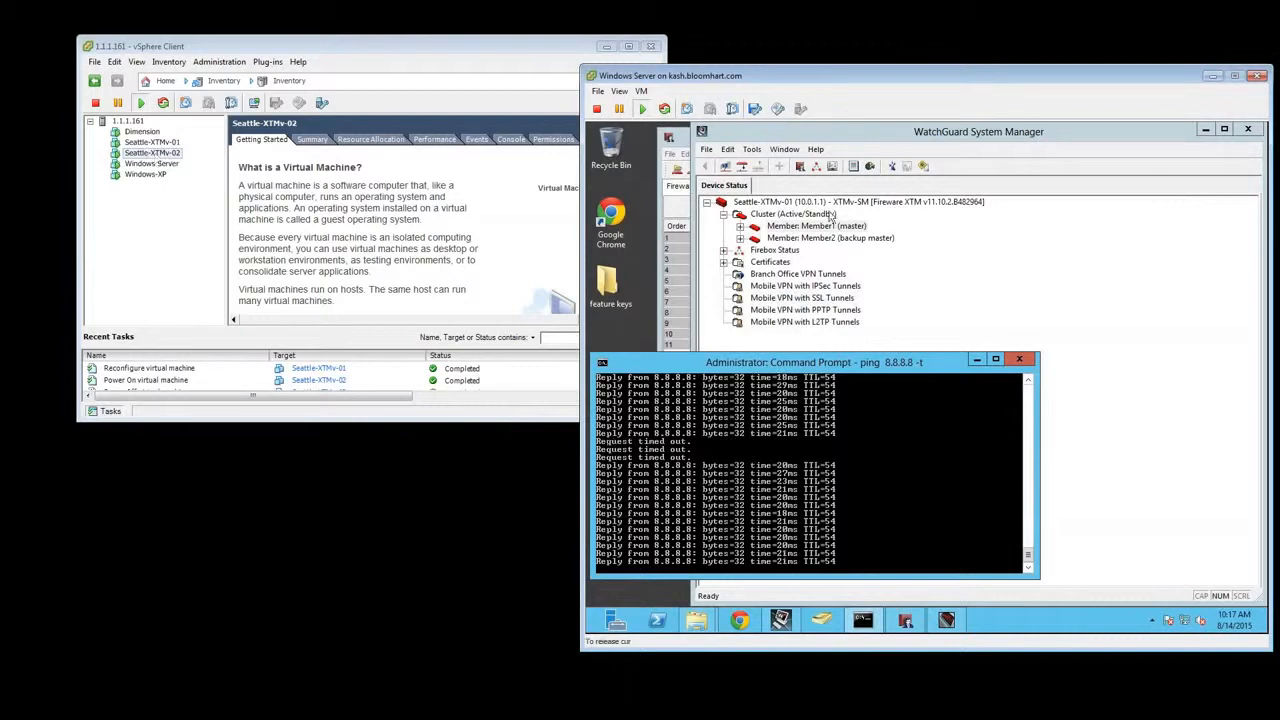
Open the Seattle-XTMv-01 cluster configuration in a fresh Policy Manager window, with the vSphere Client minimized and the server console centered
click(684, 161)
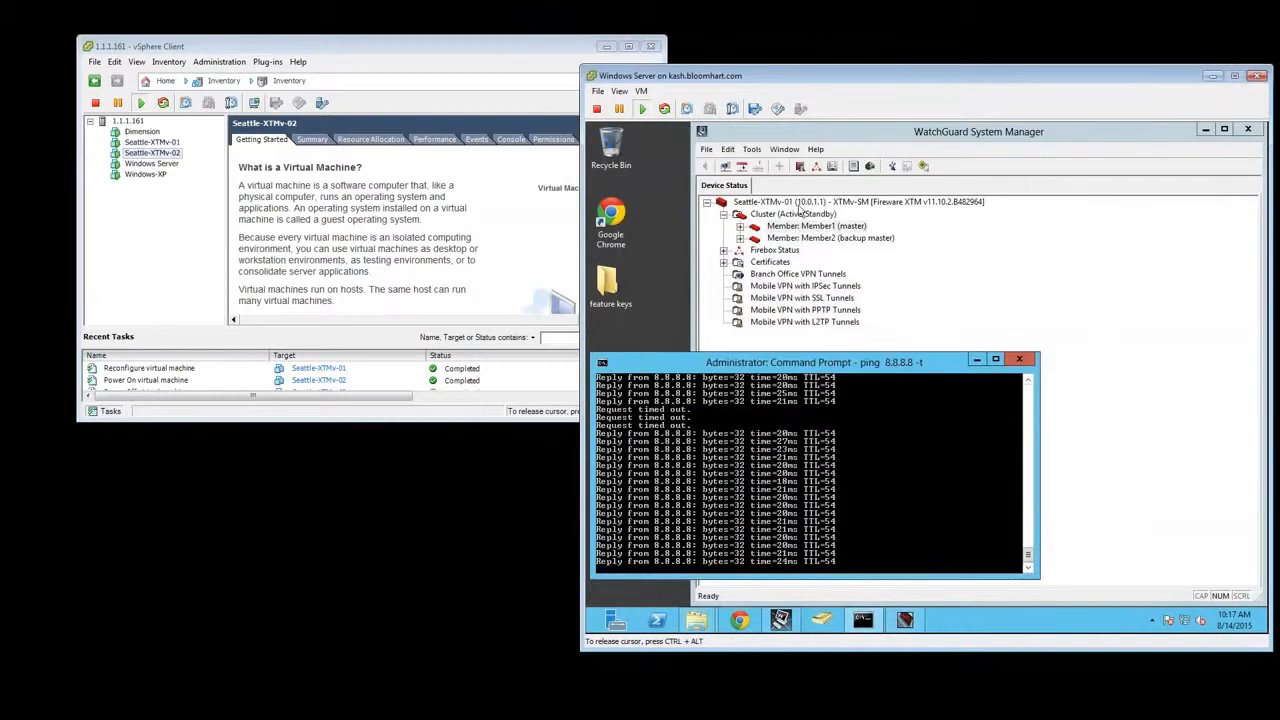
click(802, 205)
right_click(802, 205)
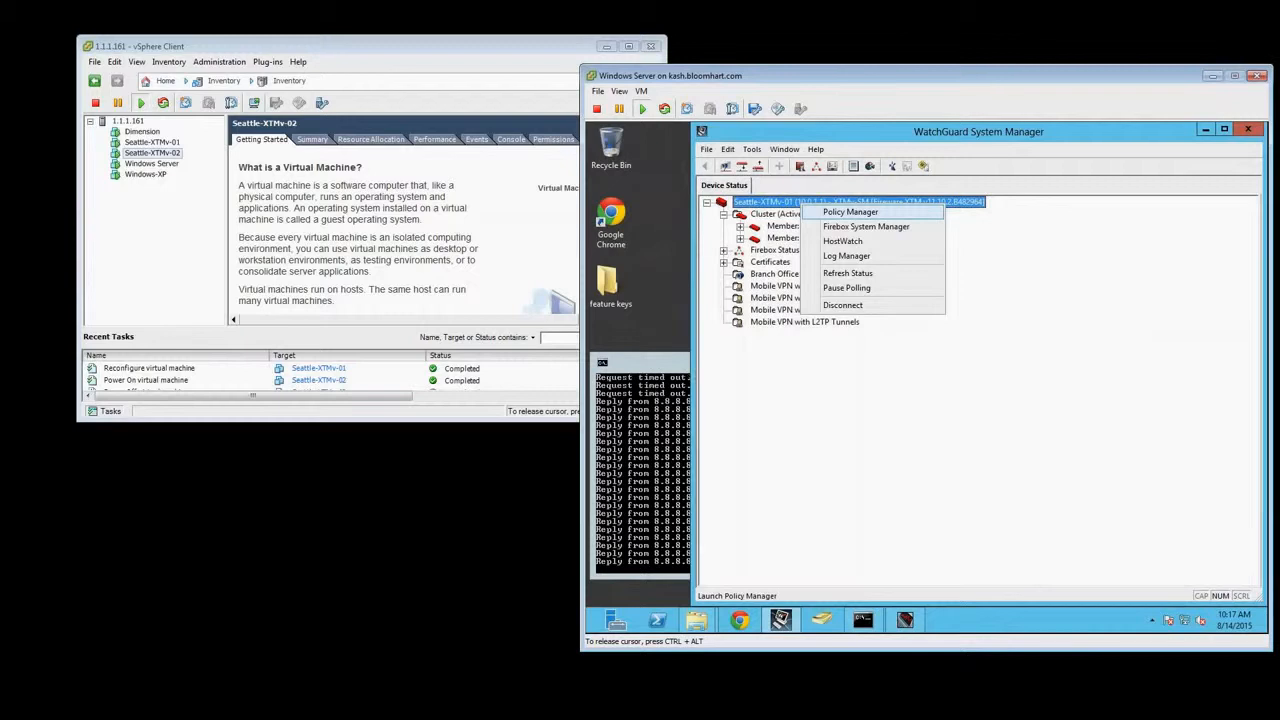
click(850, 212)
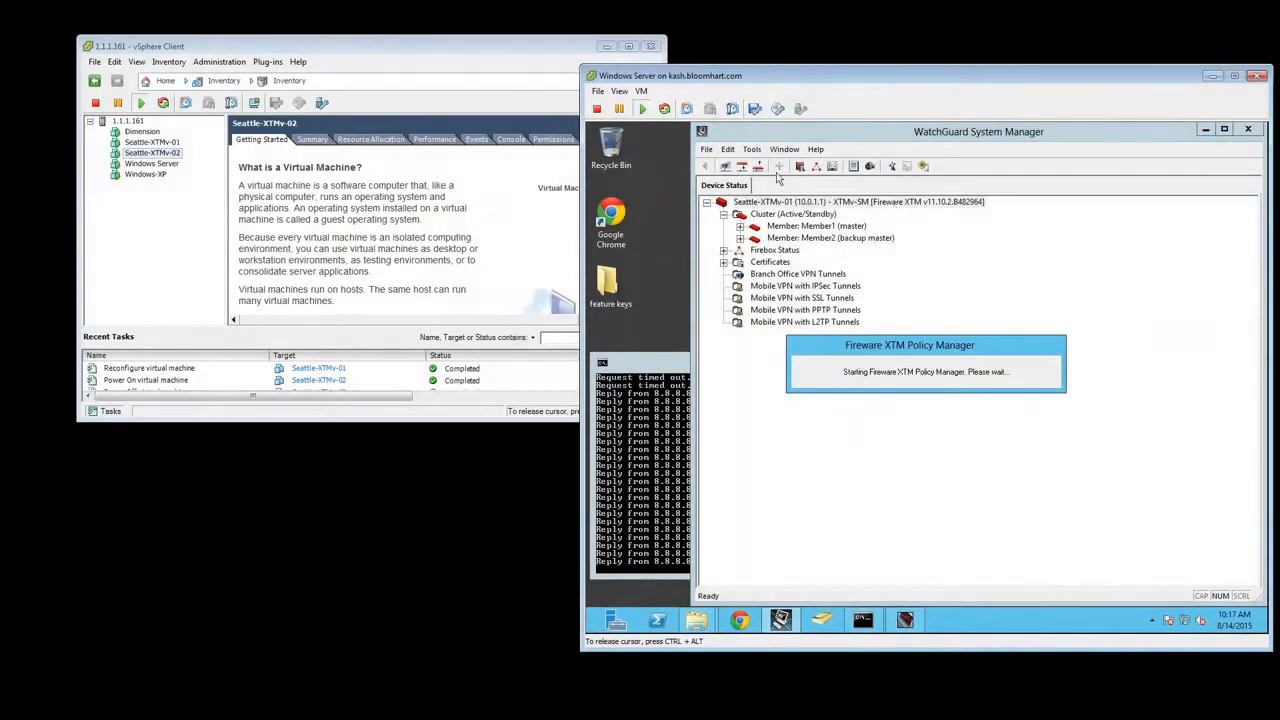
click(606, 47)
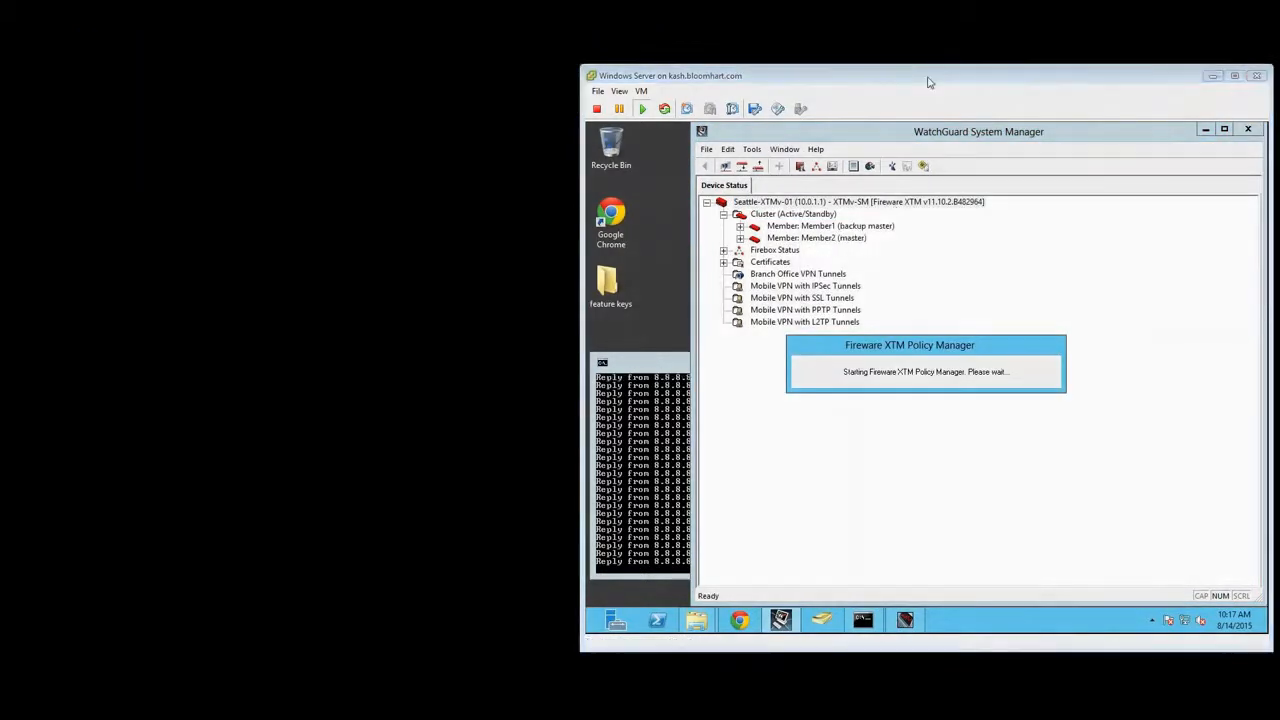
drag(927, 82, 656, 72)
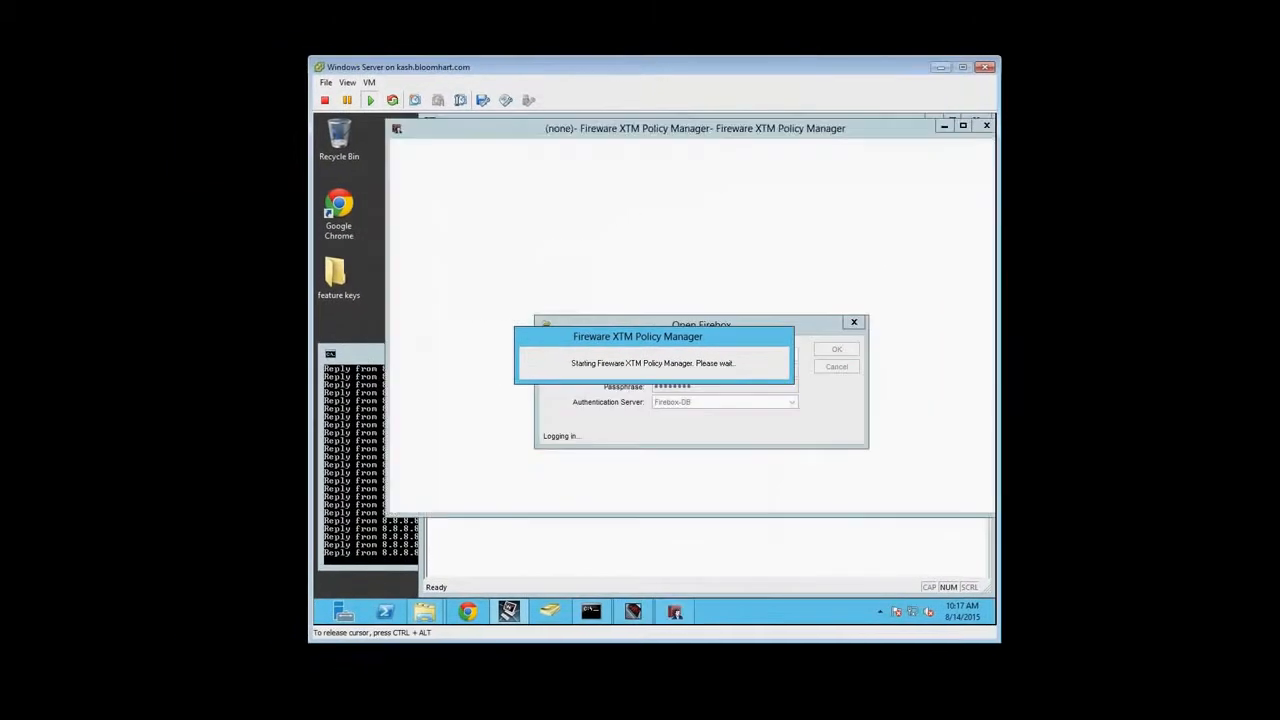
click(674, 611)
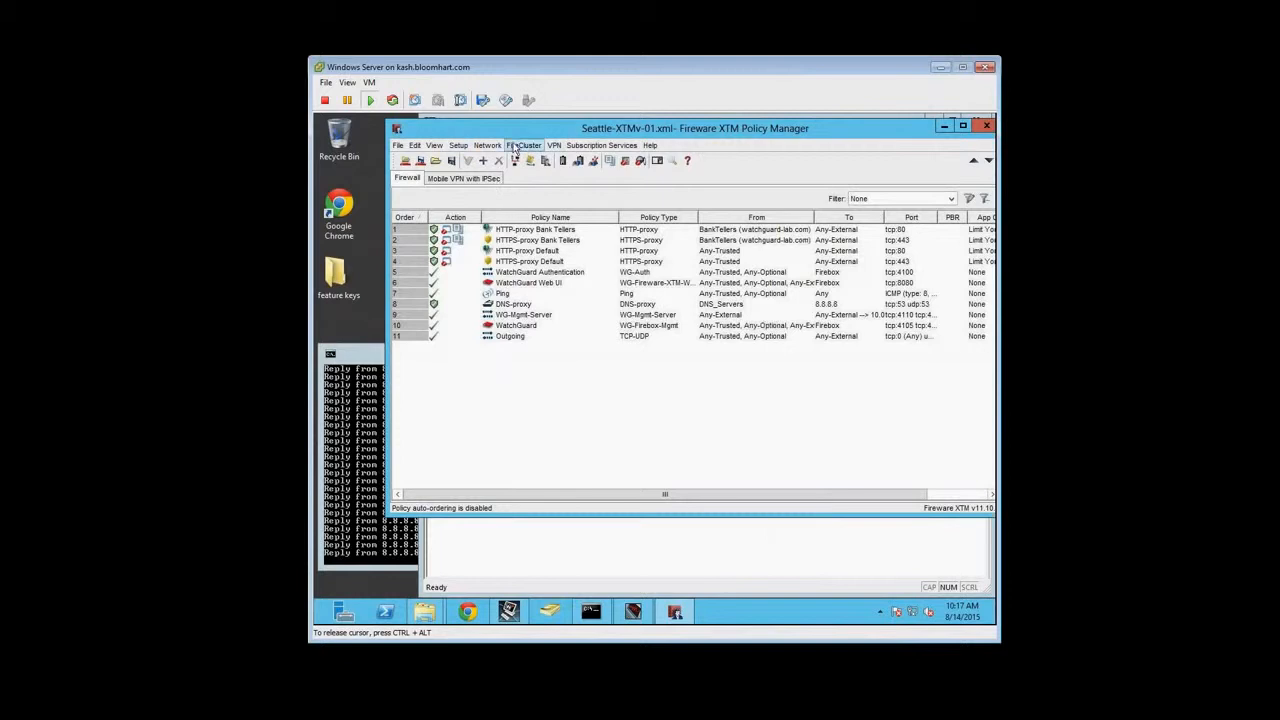
Disable FireCluster in the FireCluster configuration of Seattle-XTMv-01
click(515, 146)
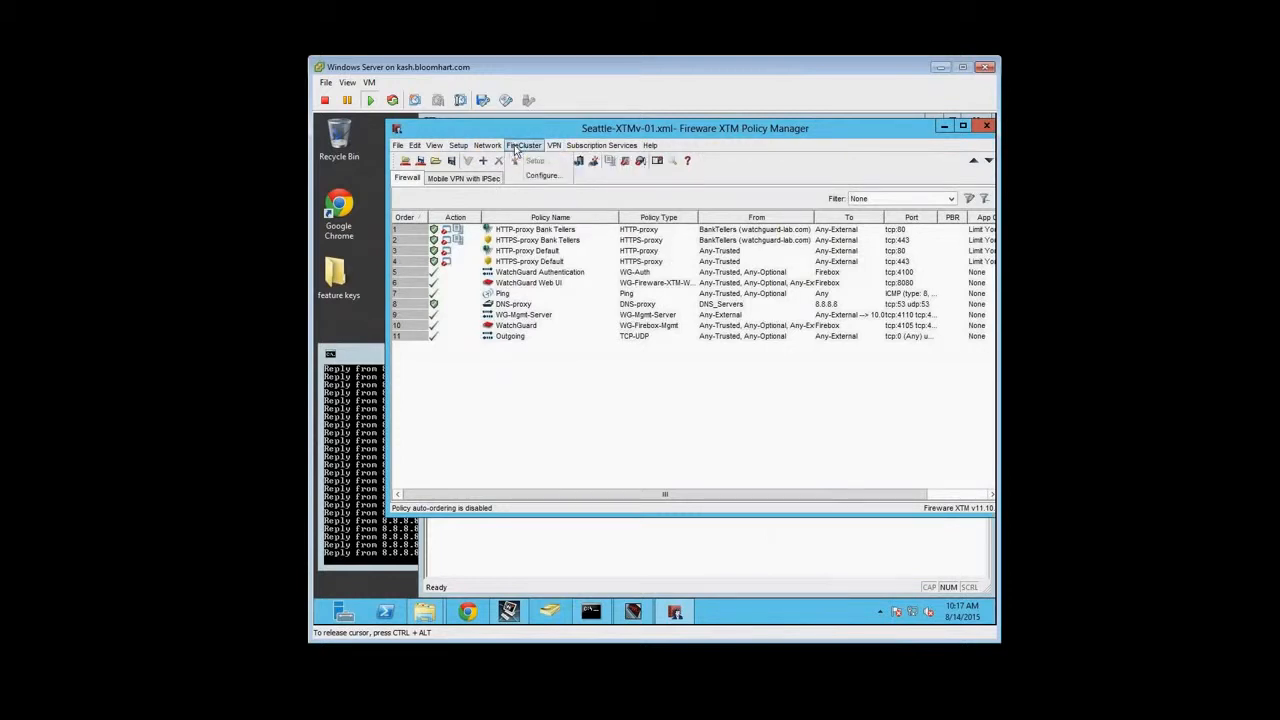
click(530, 177)
click(503, 180)
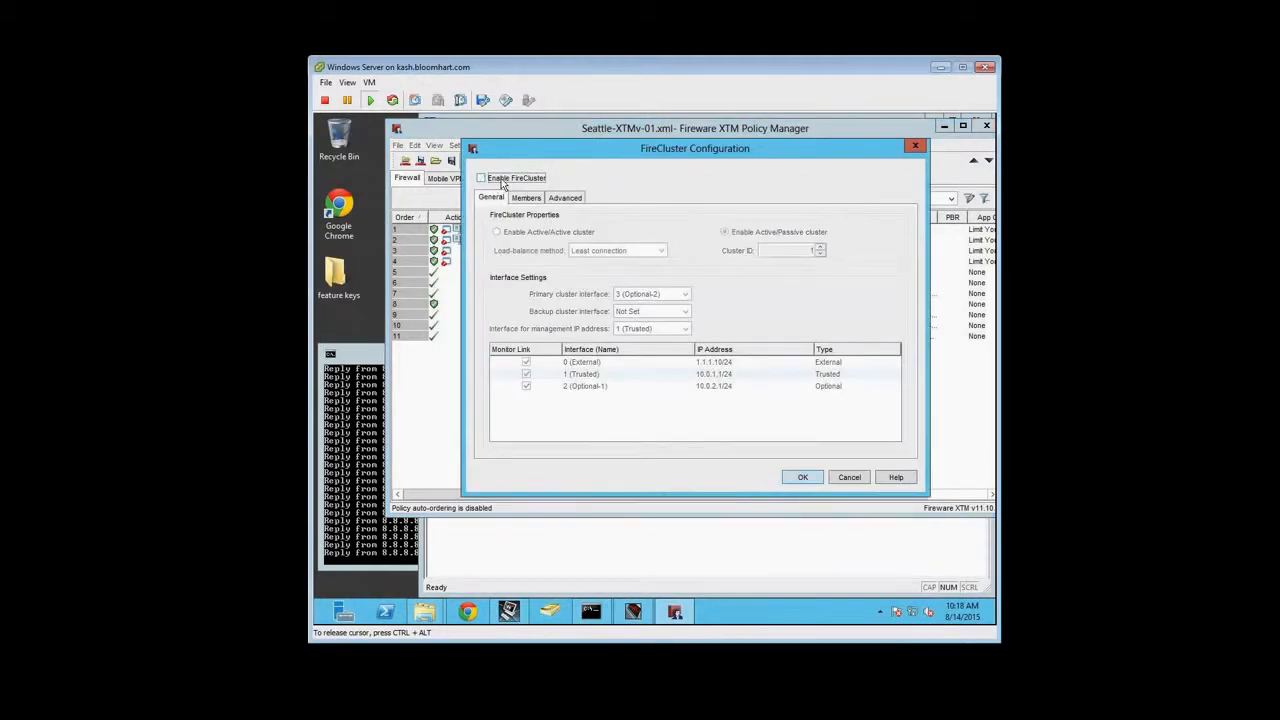
click(804, 477)
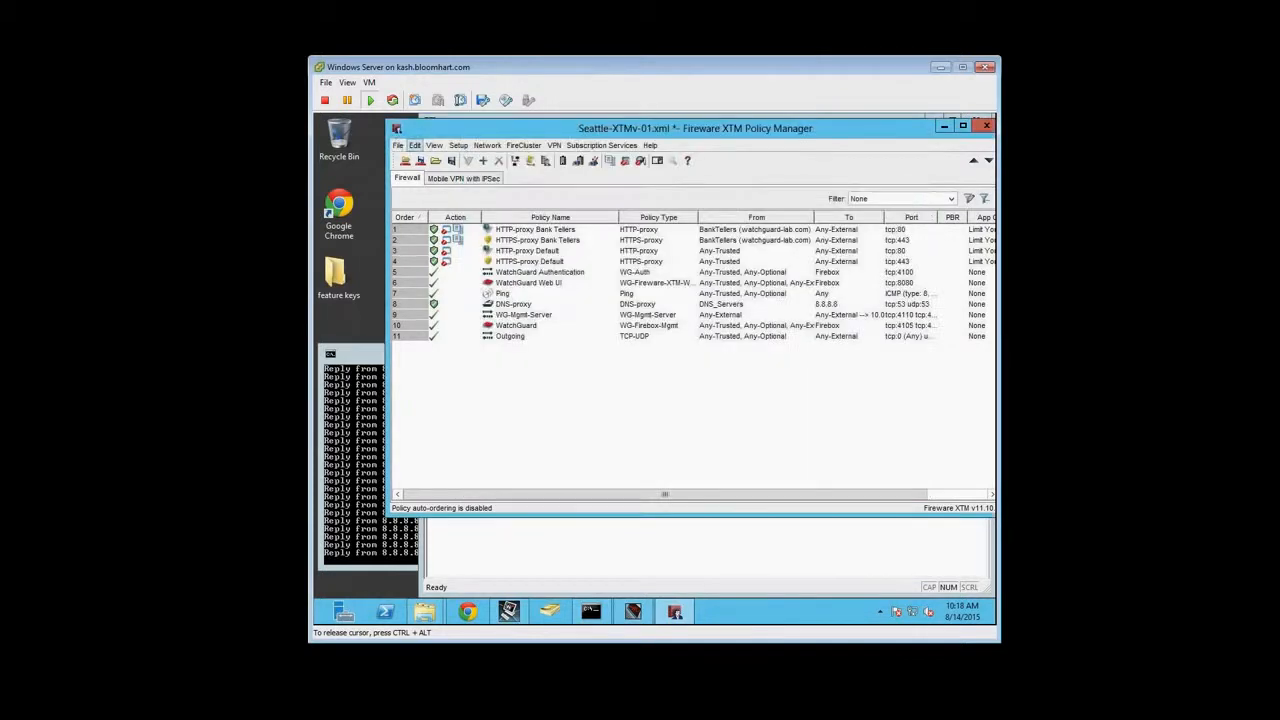
Start saving the configuration to the Firebox at 10.0.1.1 as admin, entering the administrator passphrase
click(398, 146)
mouse_move(423, 189)
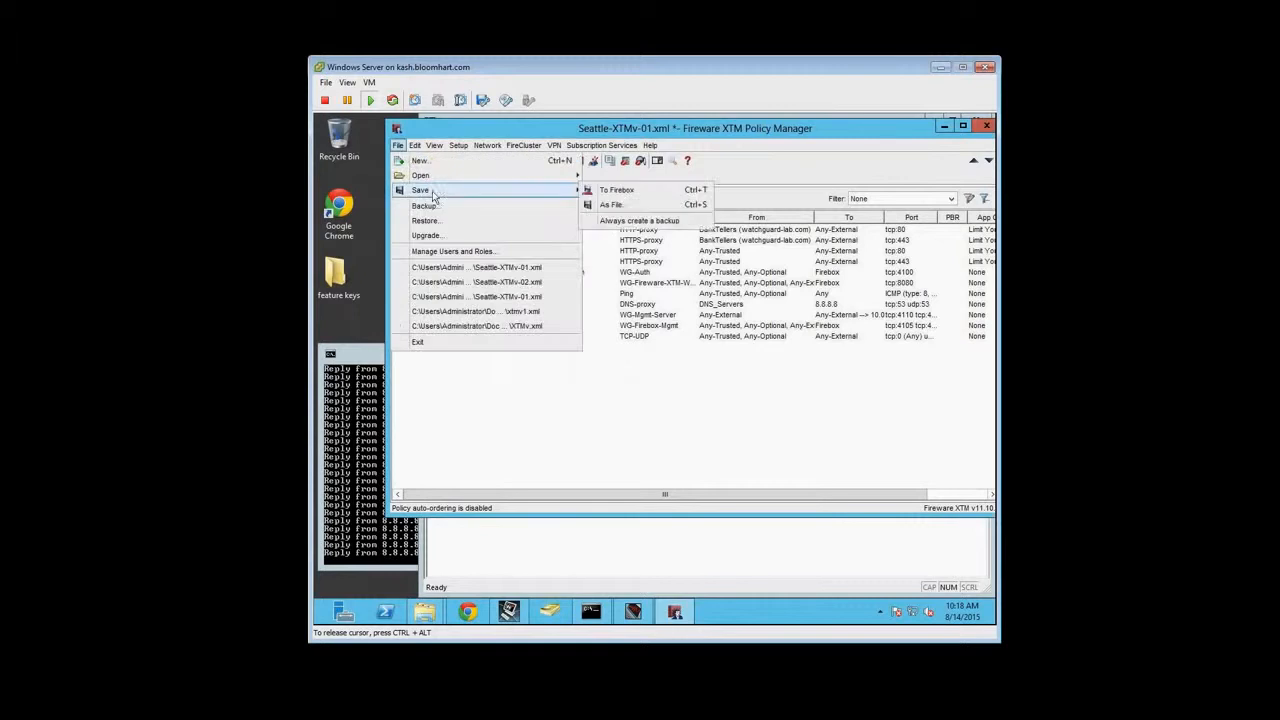
click(645, 197)
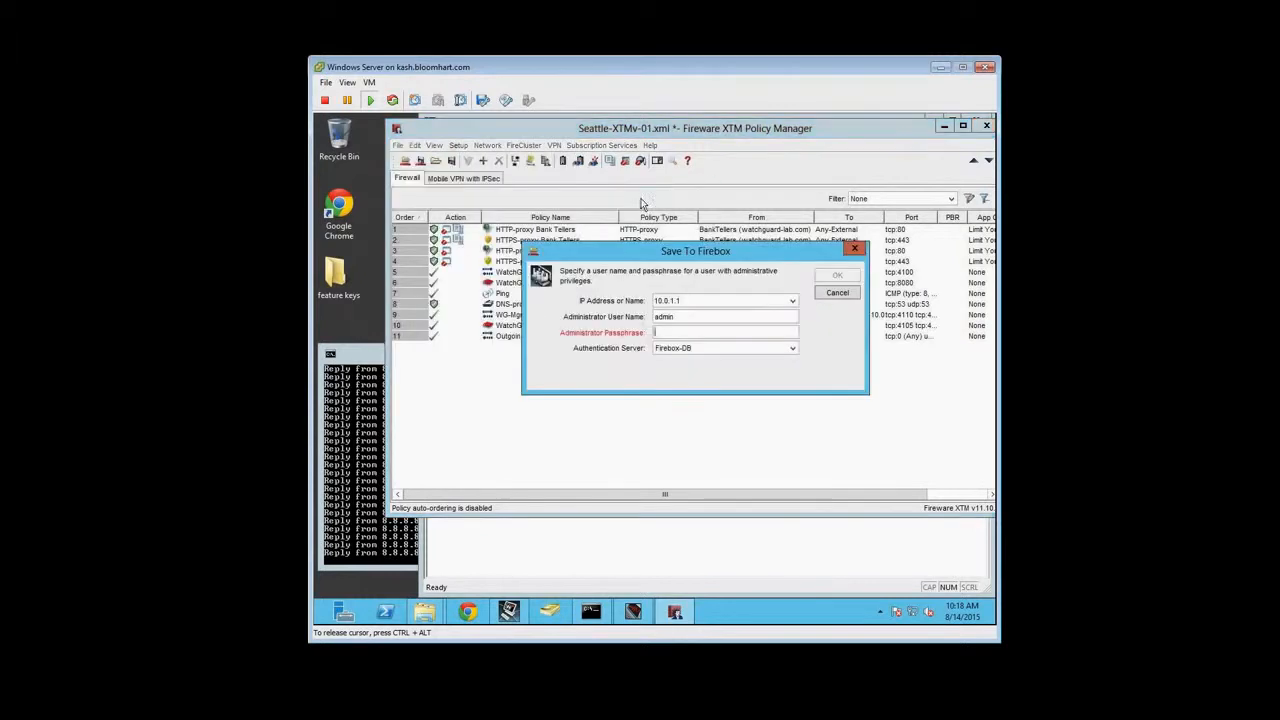
text(•••••)
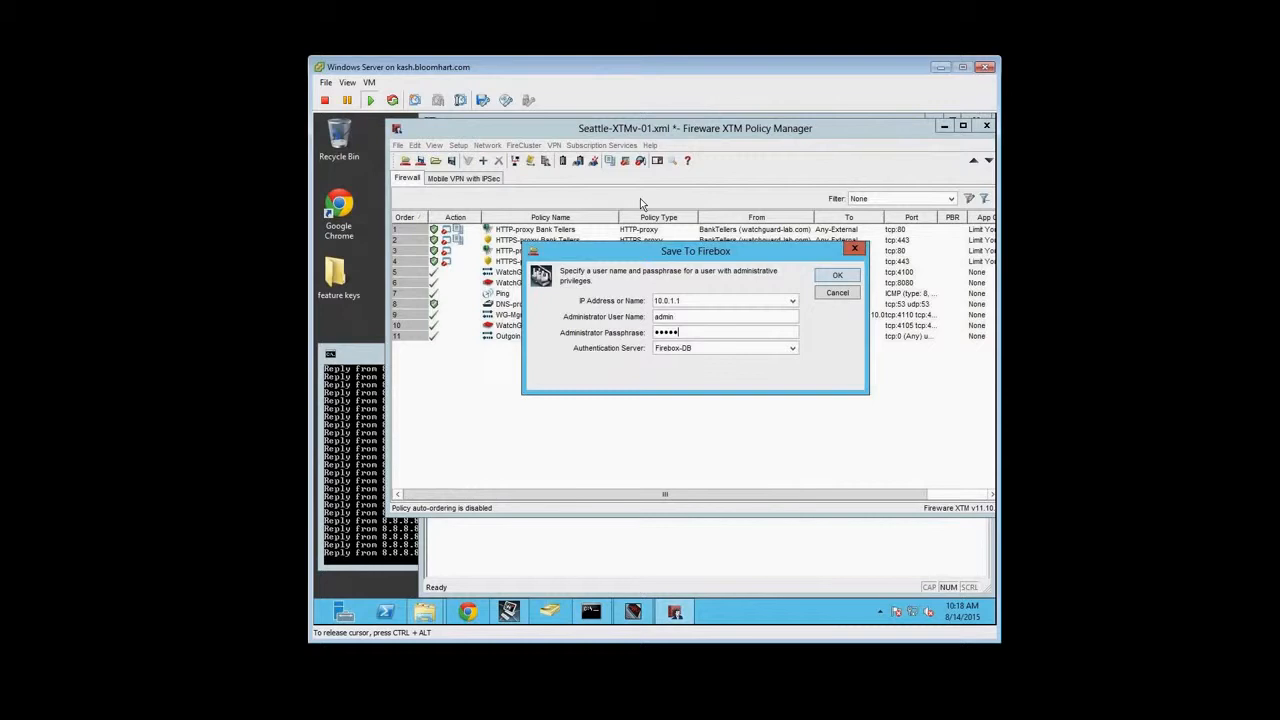
key(Return)
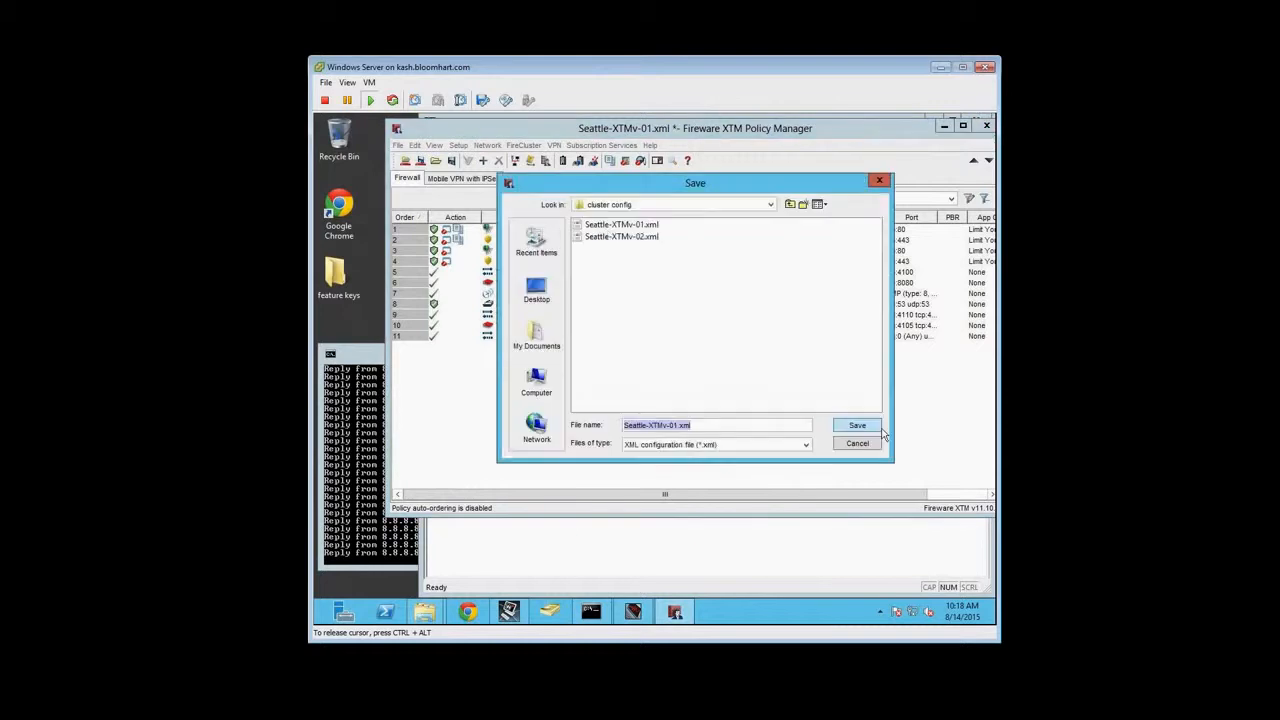
Name the configuration file Seattle-XTMv-01-new.xml and complete the save to the Firebox, accepting the device reboot
click(686, 425)
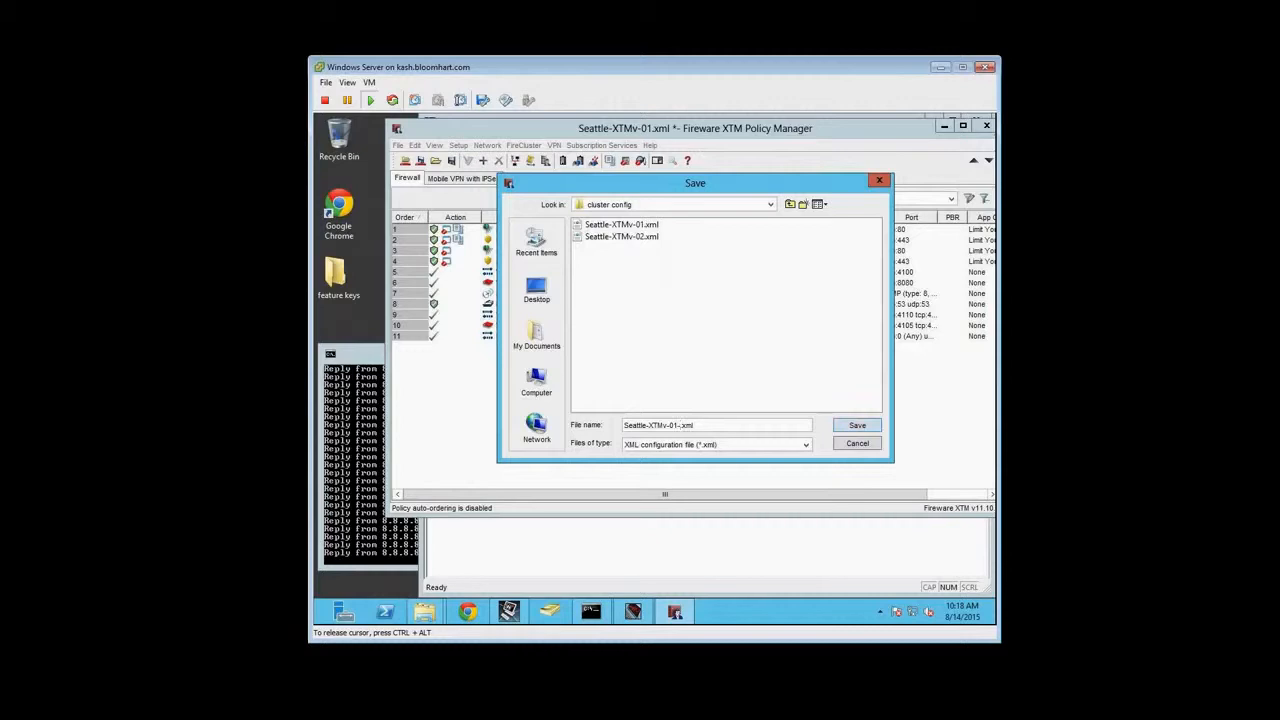
text(-new)
key(Return)
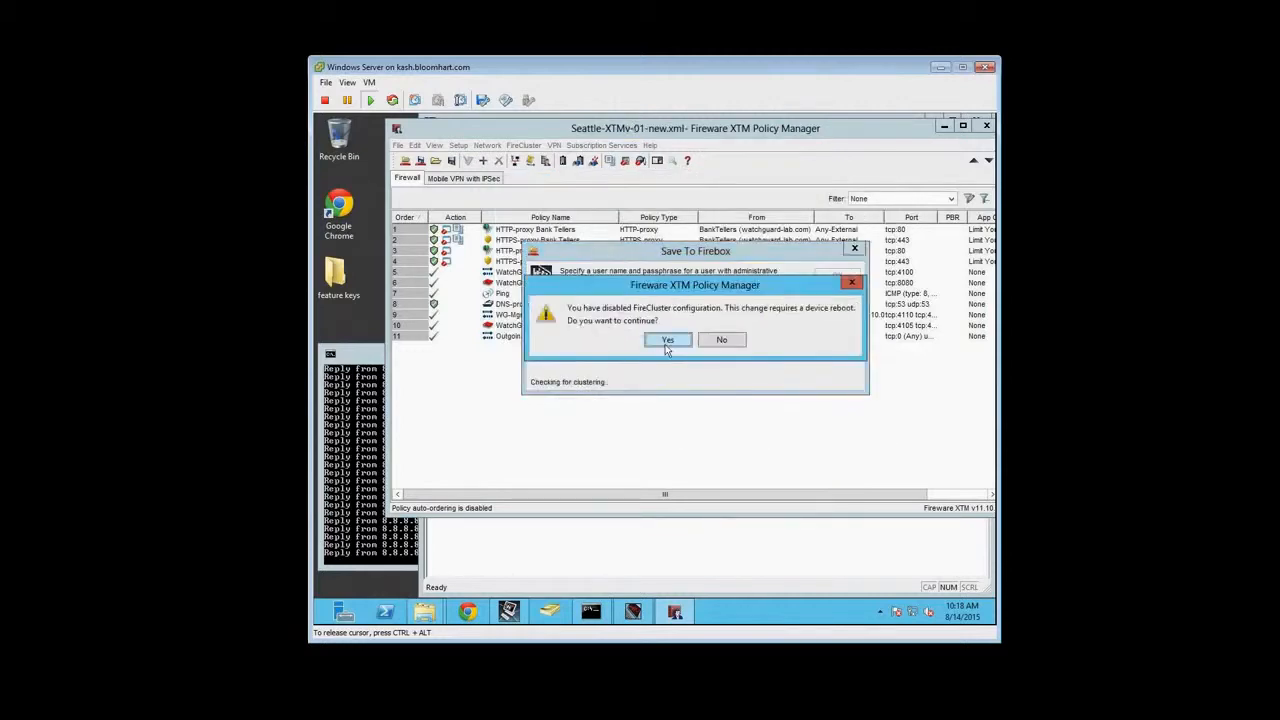
click(668, 340)
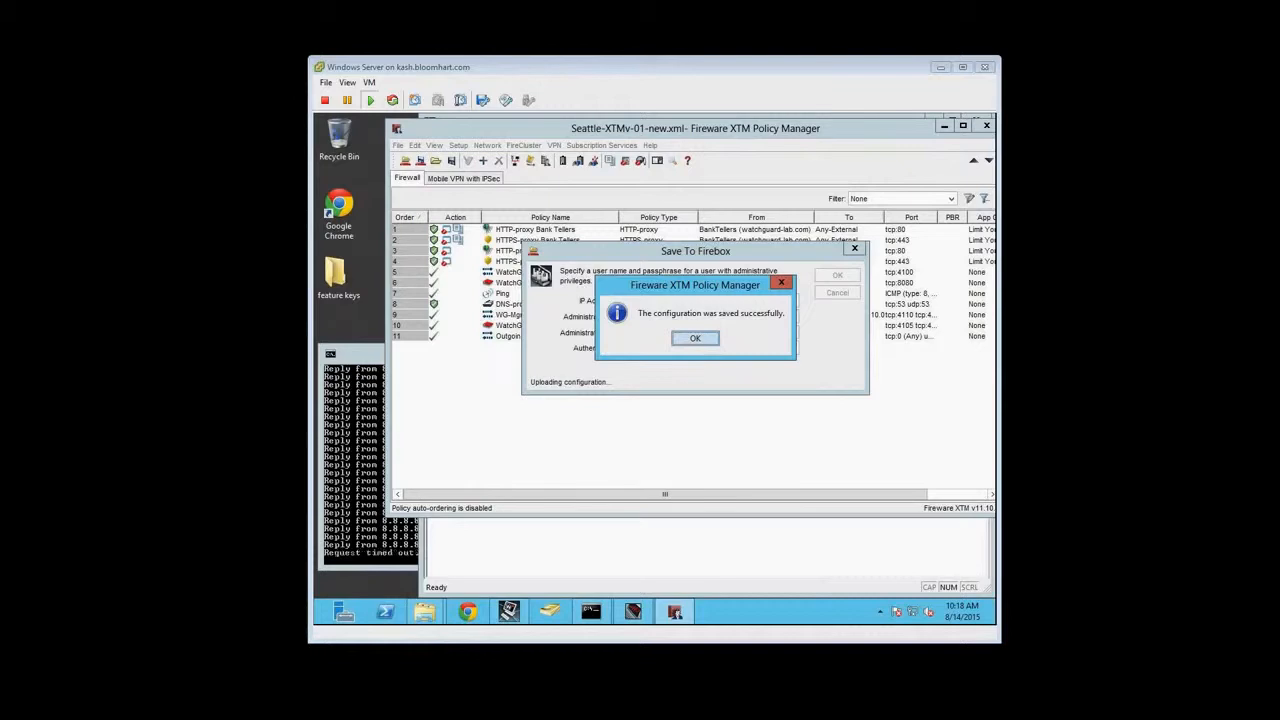
click(703, 342)
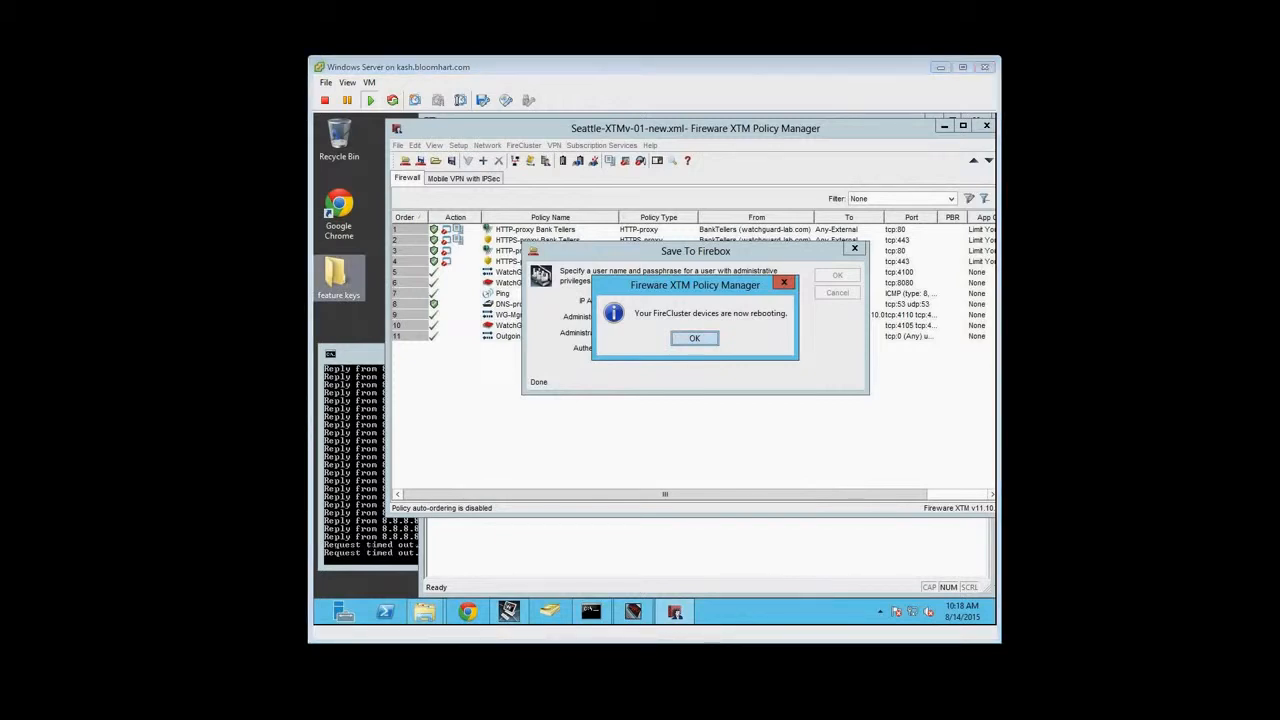
Place the PowerPoint slide's cluster interface IP address table, enlarged to 80%, beside the server console and dismiss the cluster reboot notice
drag(867, 354, 946, 37)
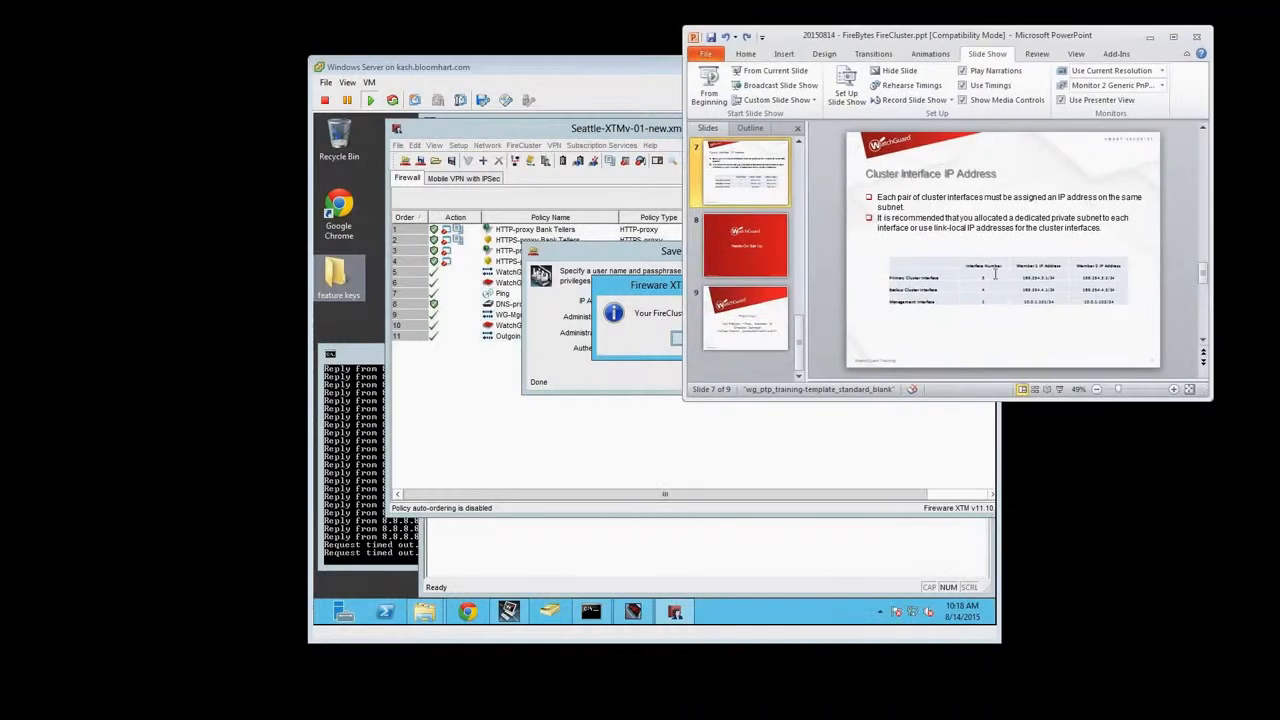
click(1173, 390)
click(1173, 390)
click(1173, 390)
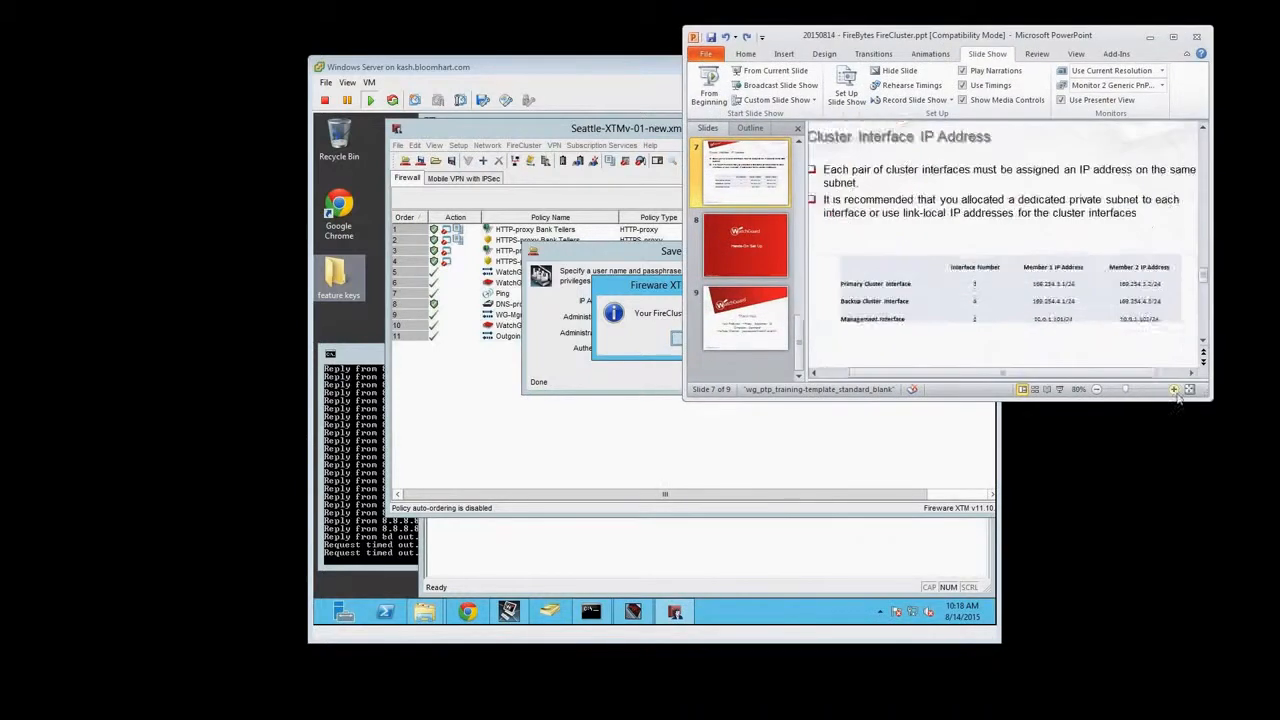
click(1173, 390)
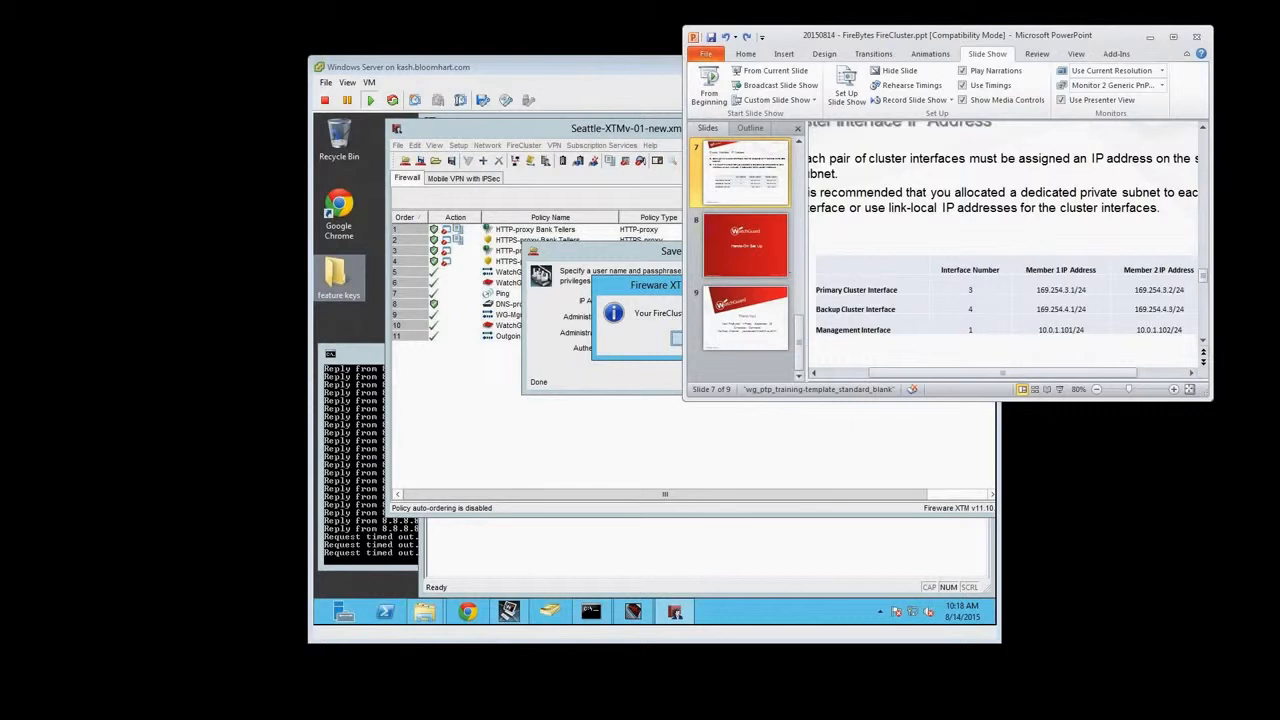
drag(557, 71, 337, 61)
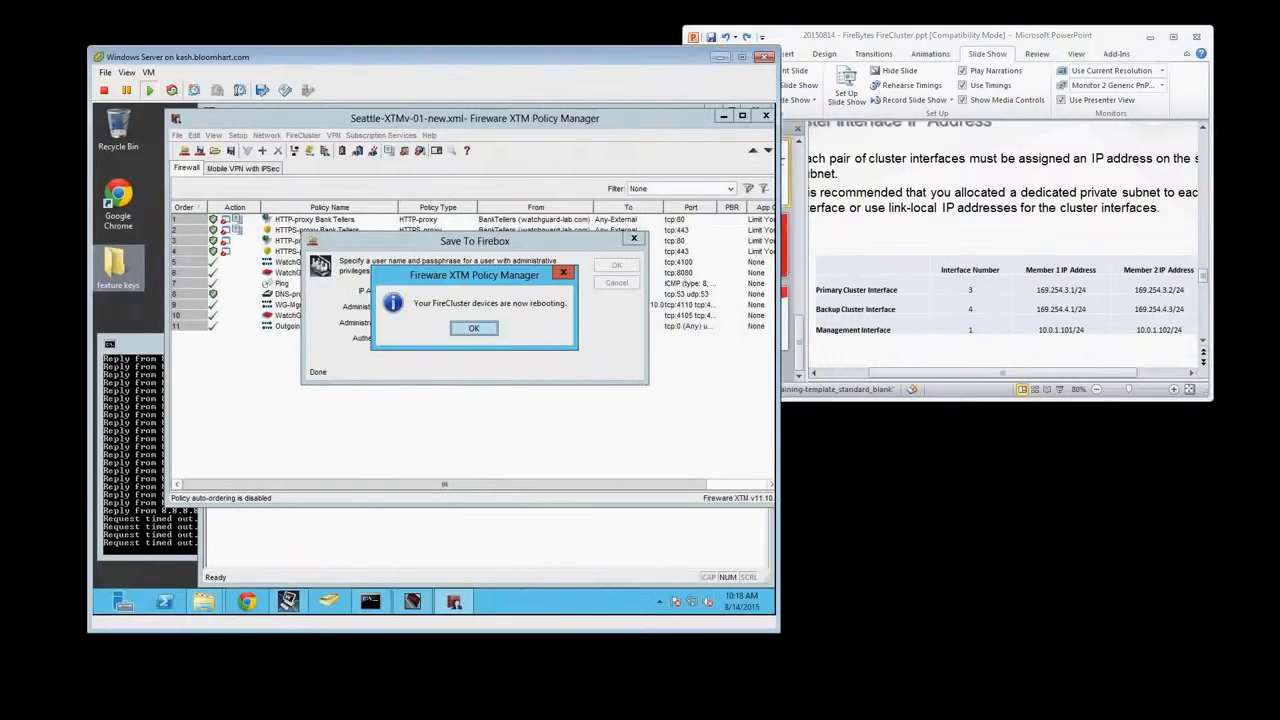
click(484, 326)
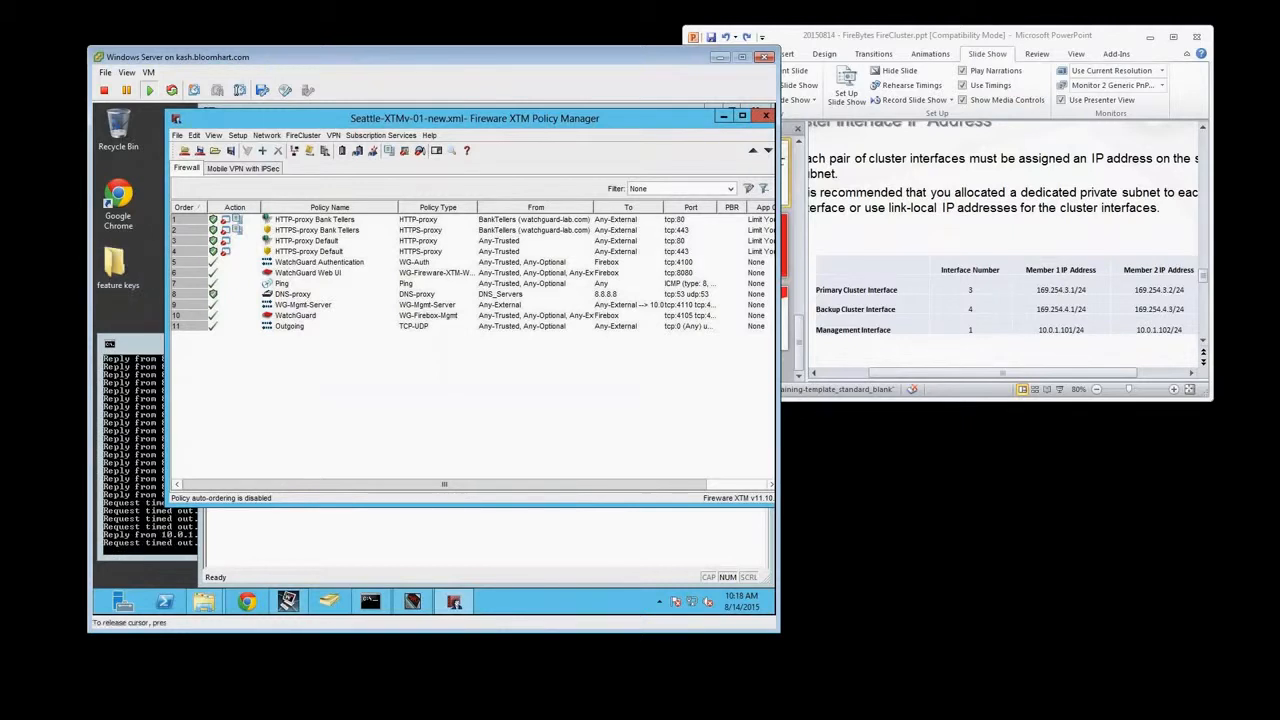
Reposition the Policy Manager window and bring up the vSphere Client next to it, selecting Seattle-XTMv-02 before returning to Policy Manager
drag(416, 120, 370, 130)
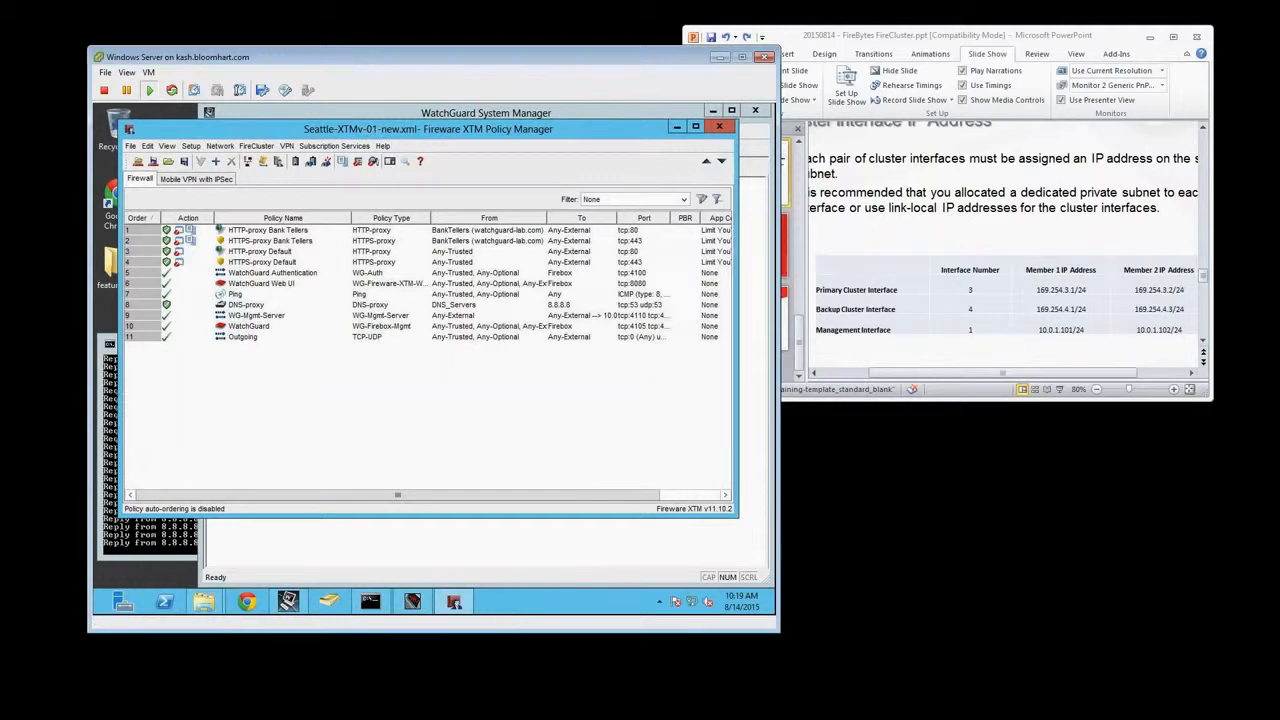
drag(430, 128, 632, 237)
click(641, 344)
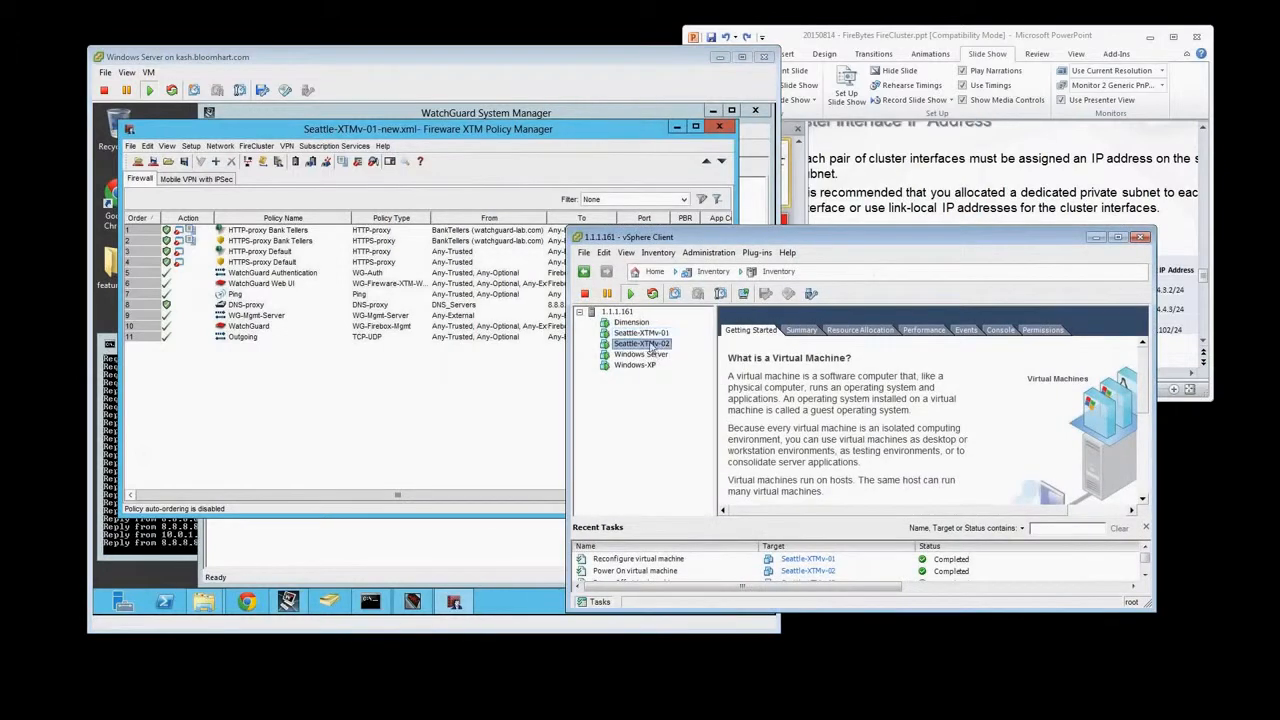
click(709, 131)
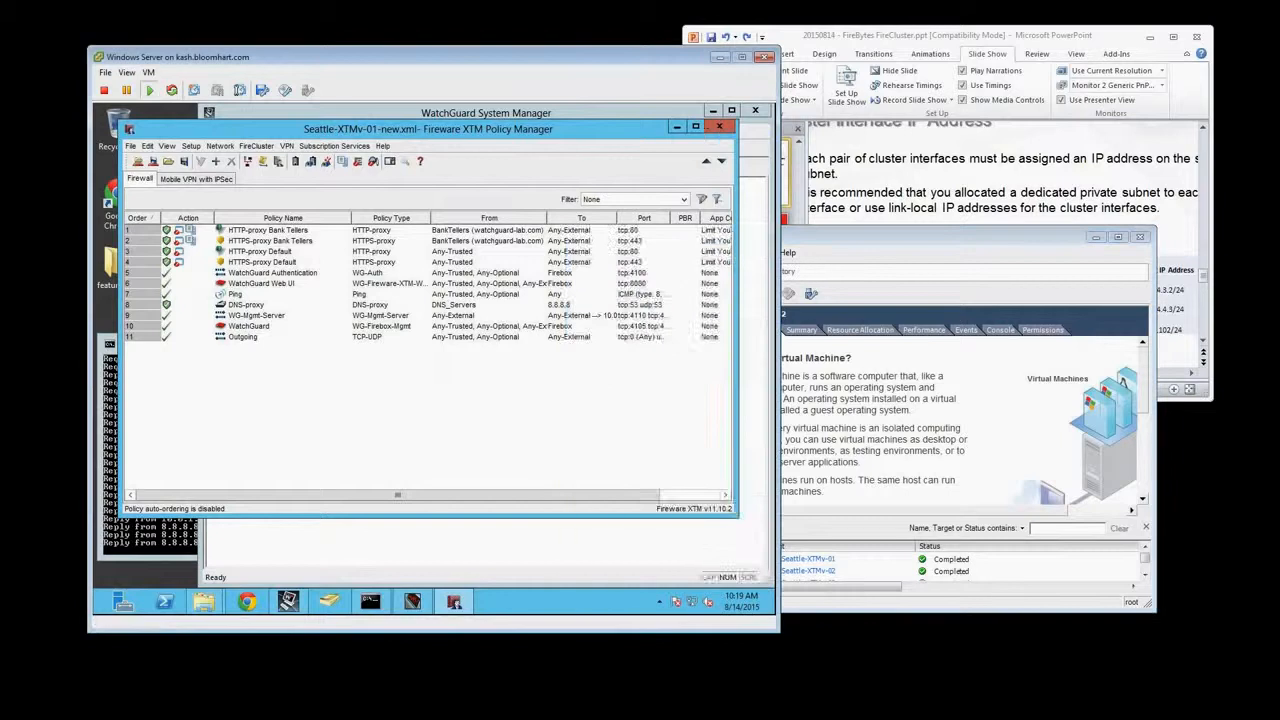
Close Policy Manager and Firebox System Manager on the Windows Server console
click(719, 127)
click(755, 111)
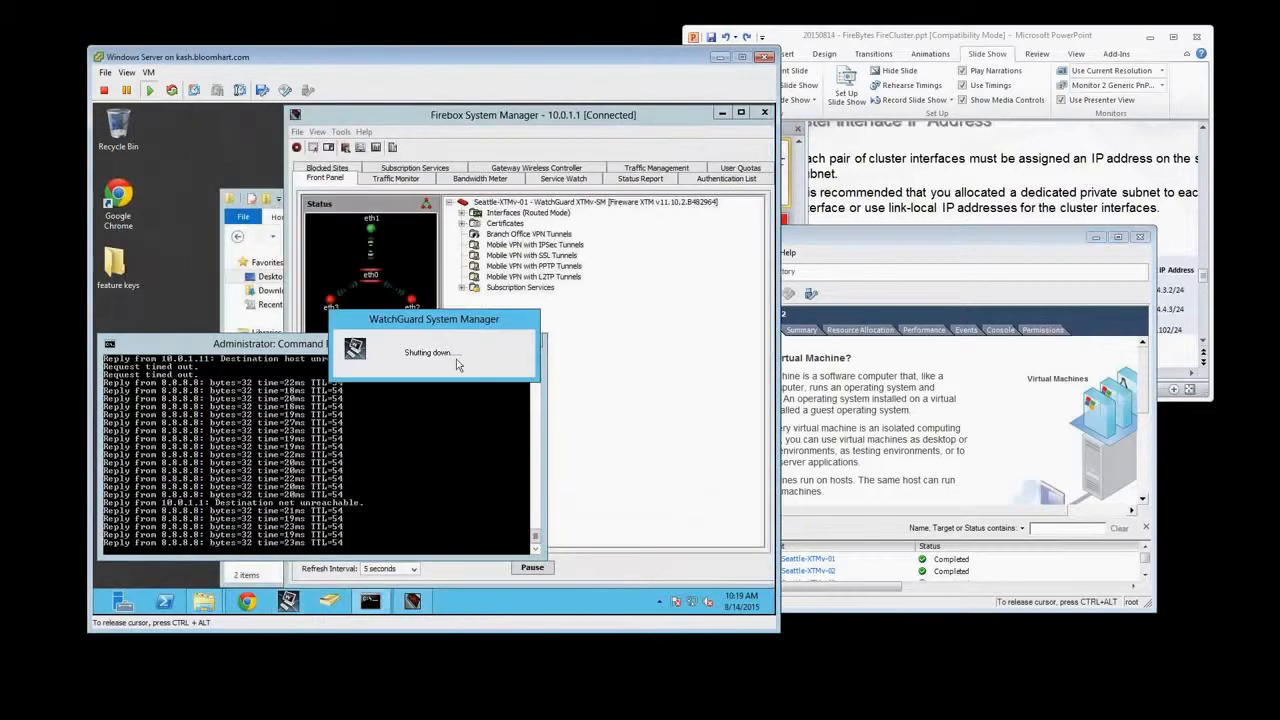
click(764, 115)
Power off the Seattle-XTMv-02 virtual machine from the vSphere Client and close its console window
click(812, 420)
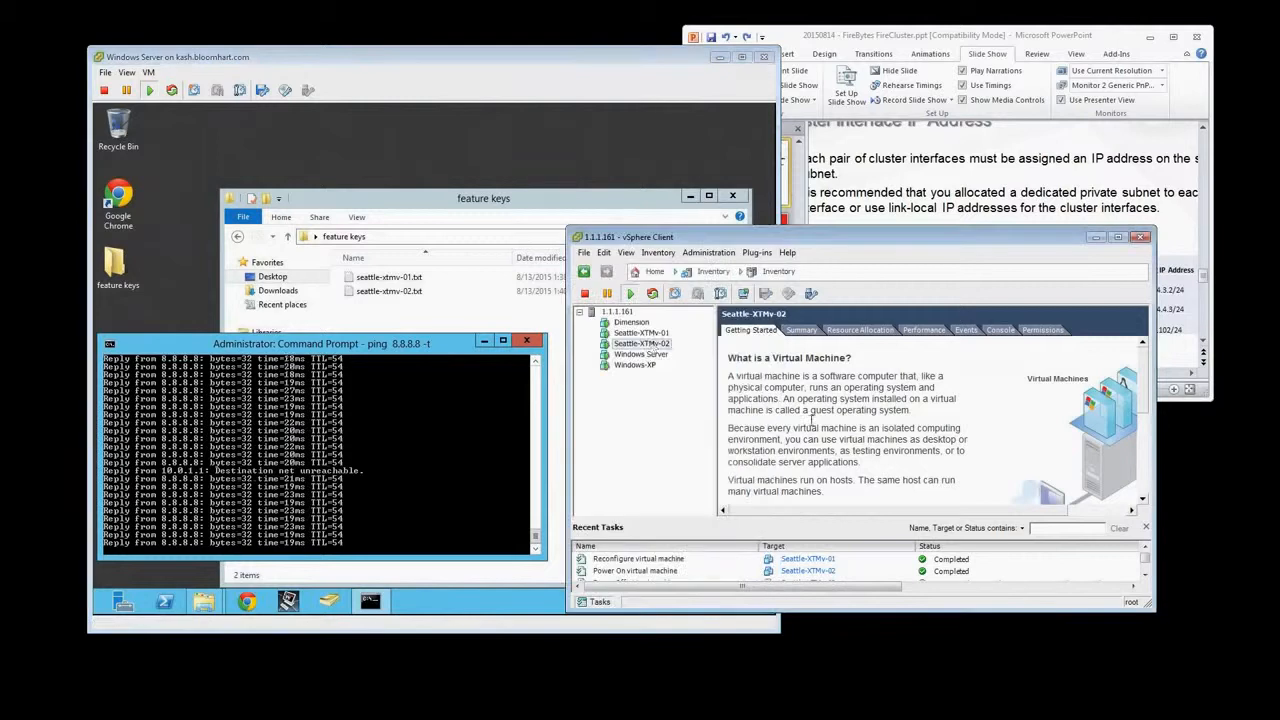
right_click(652, 350)
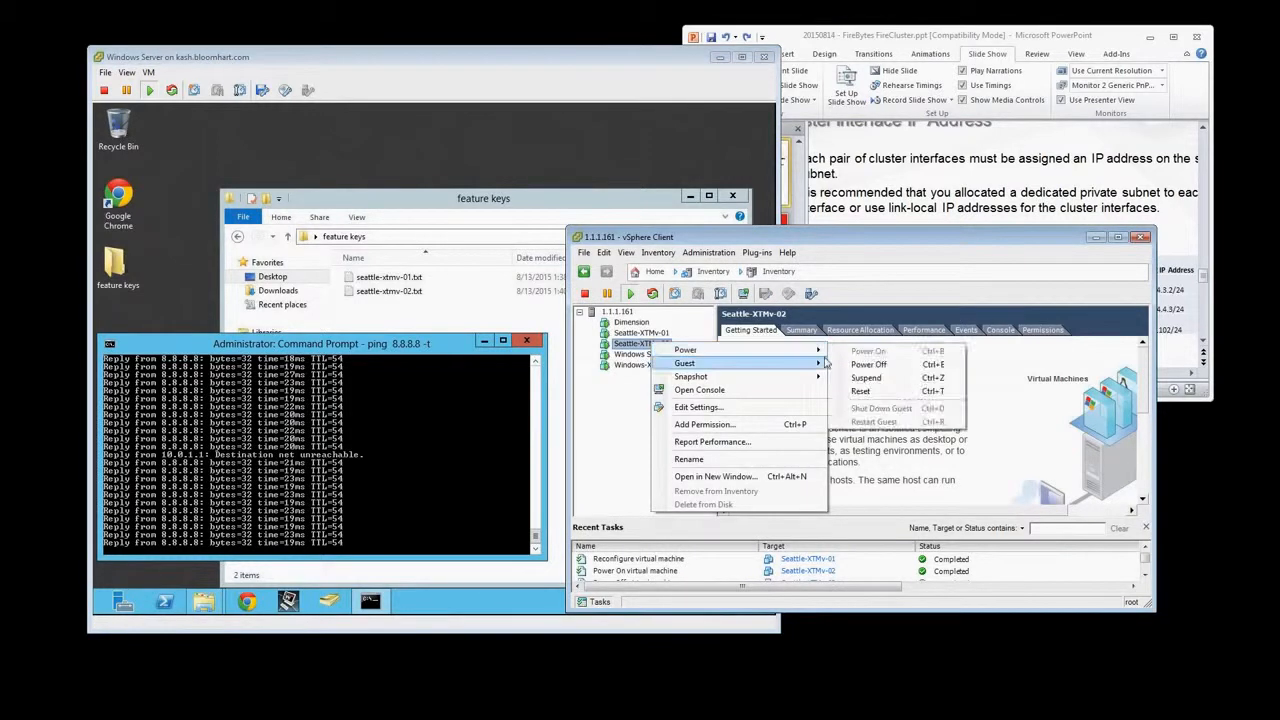
click(850, 364)
click(700, 417)
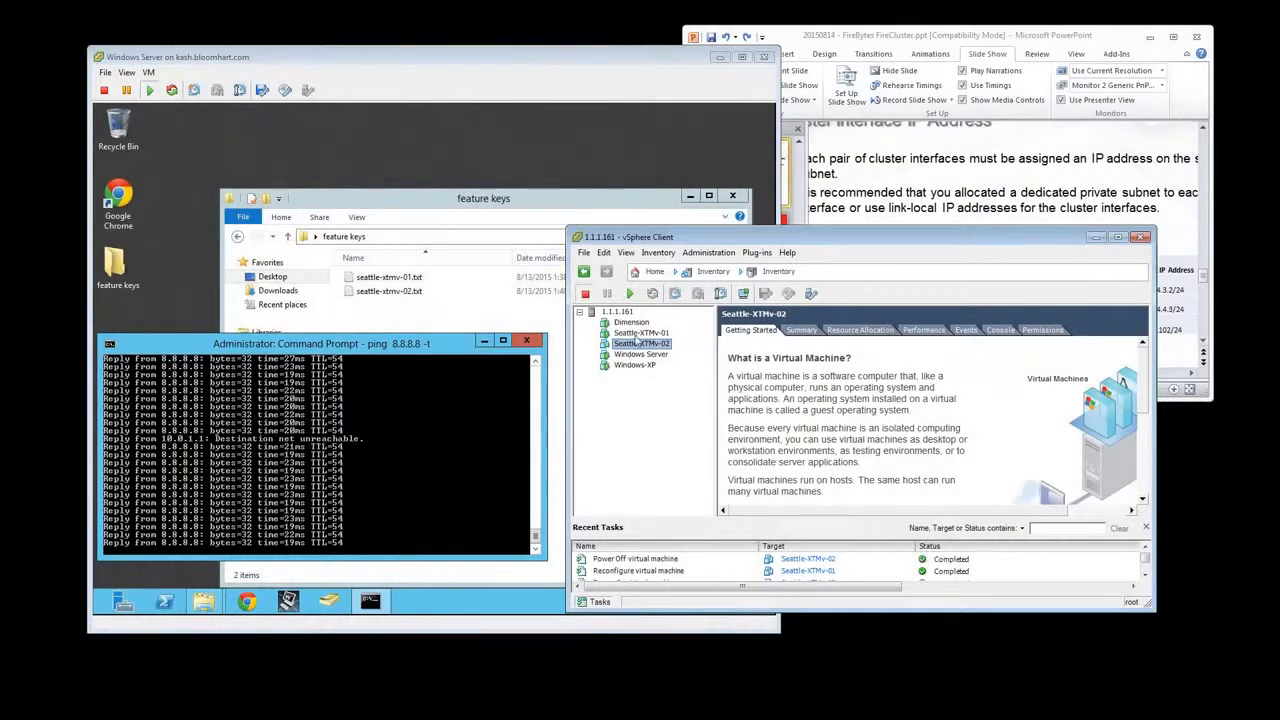
drag(0, 188, 740, 298)
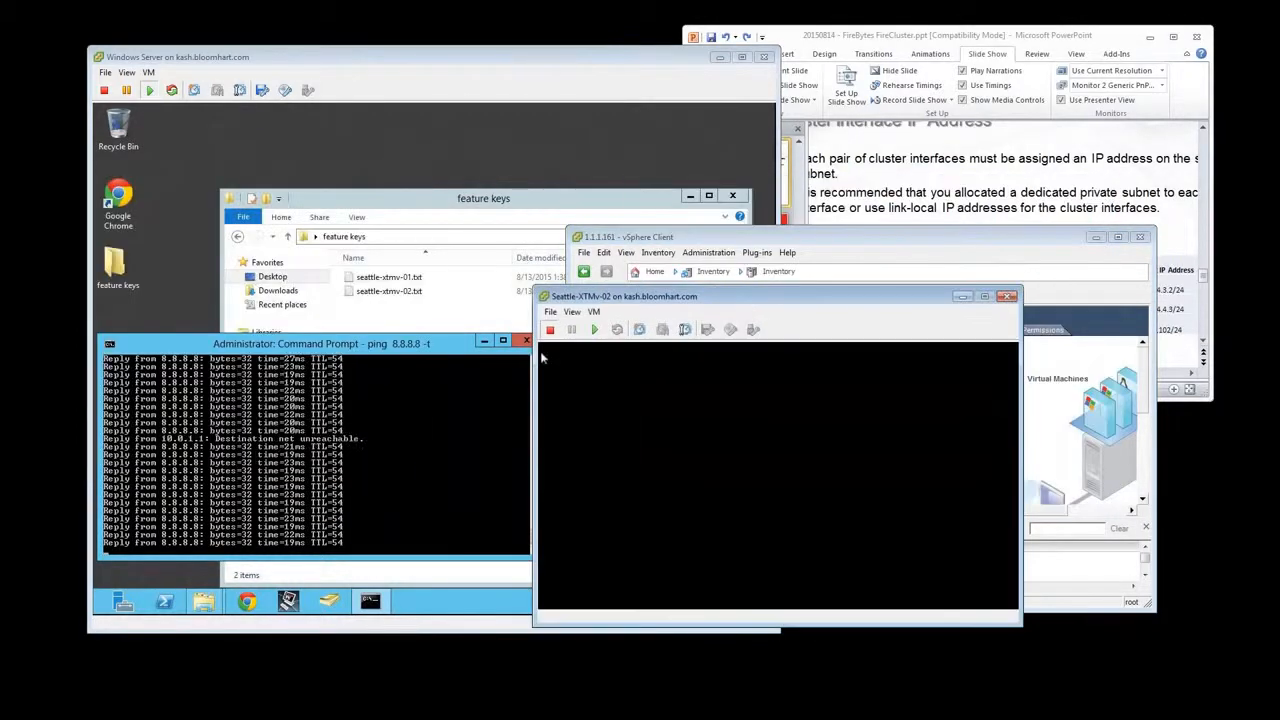
click(1008, 296)
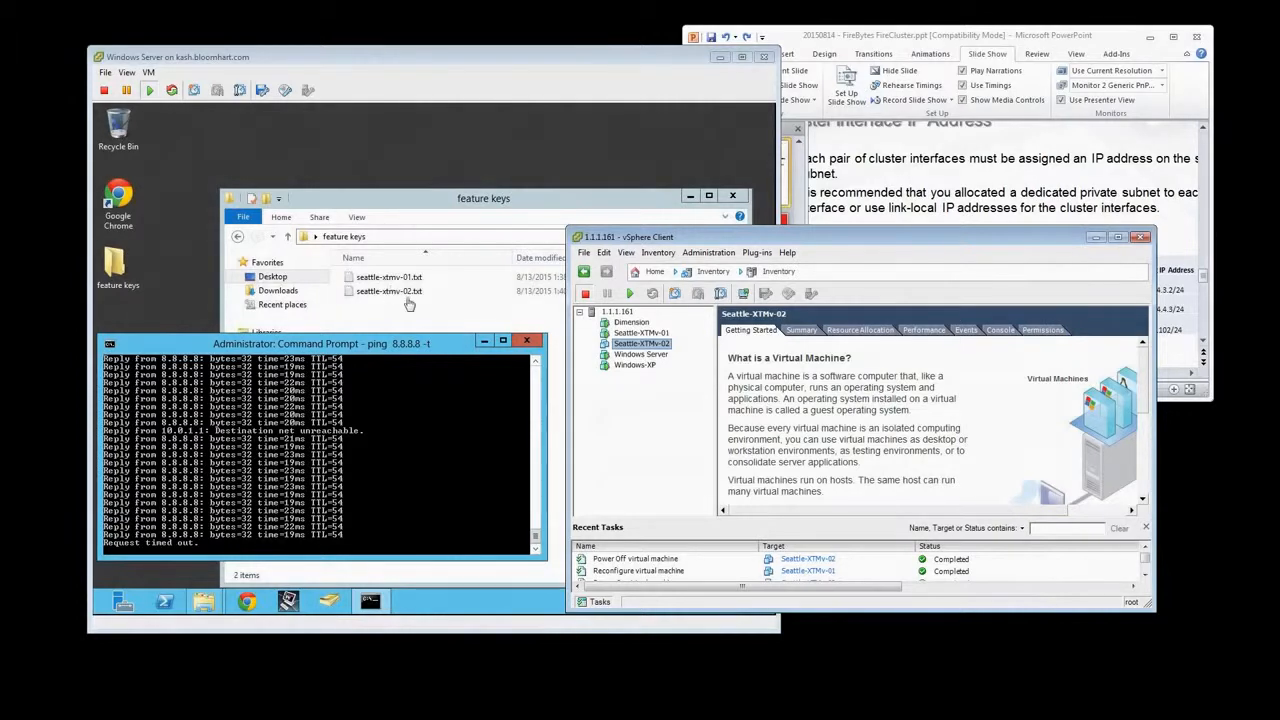
Return to the Windows Server console and bring up WatchGuard System Manager
click(393, 218)
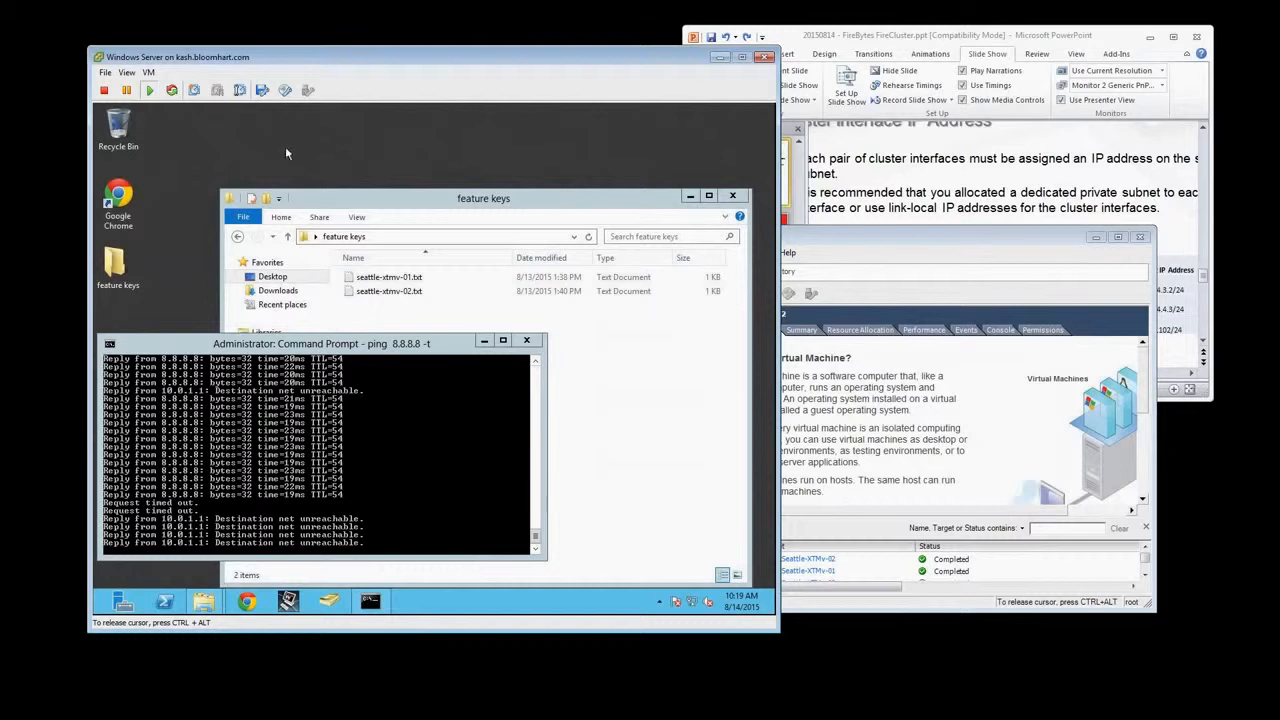
click(289, 600)
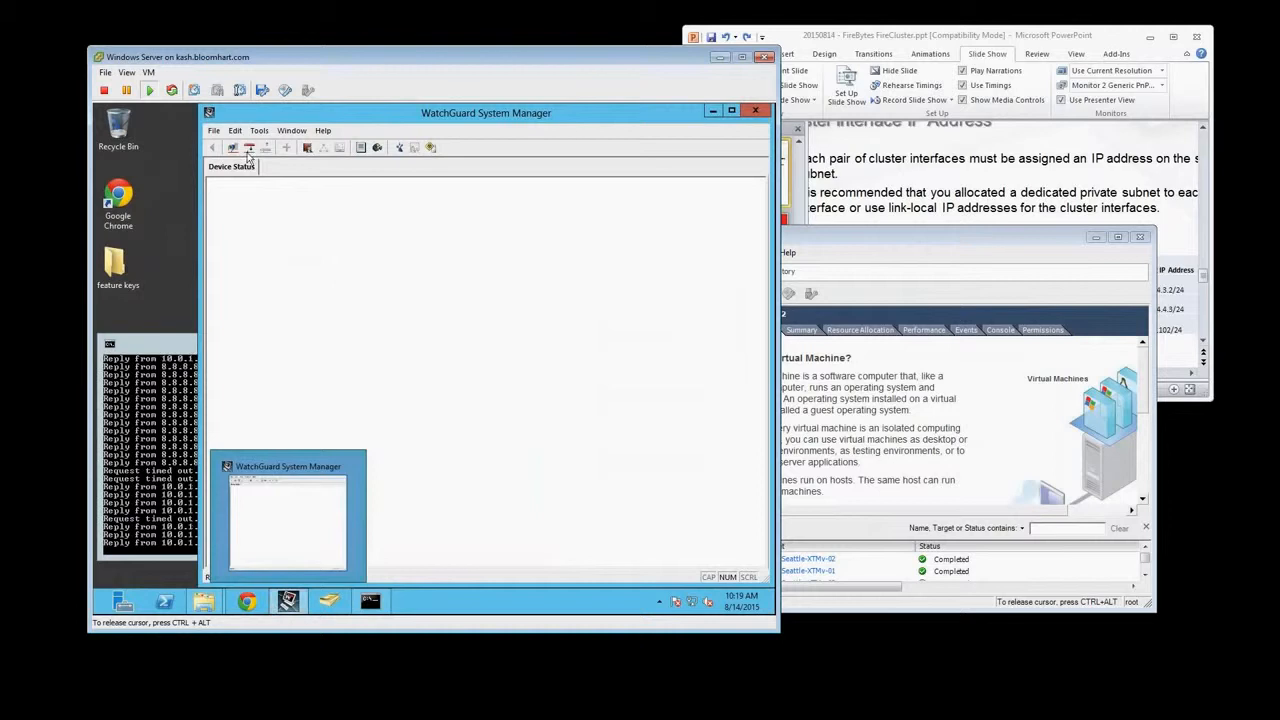
click(213, 130)
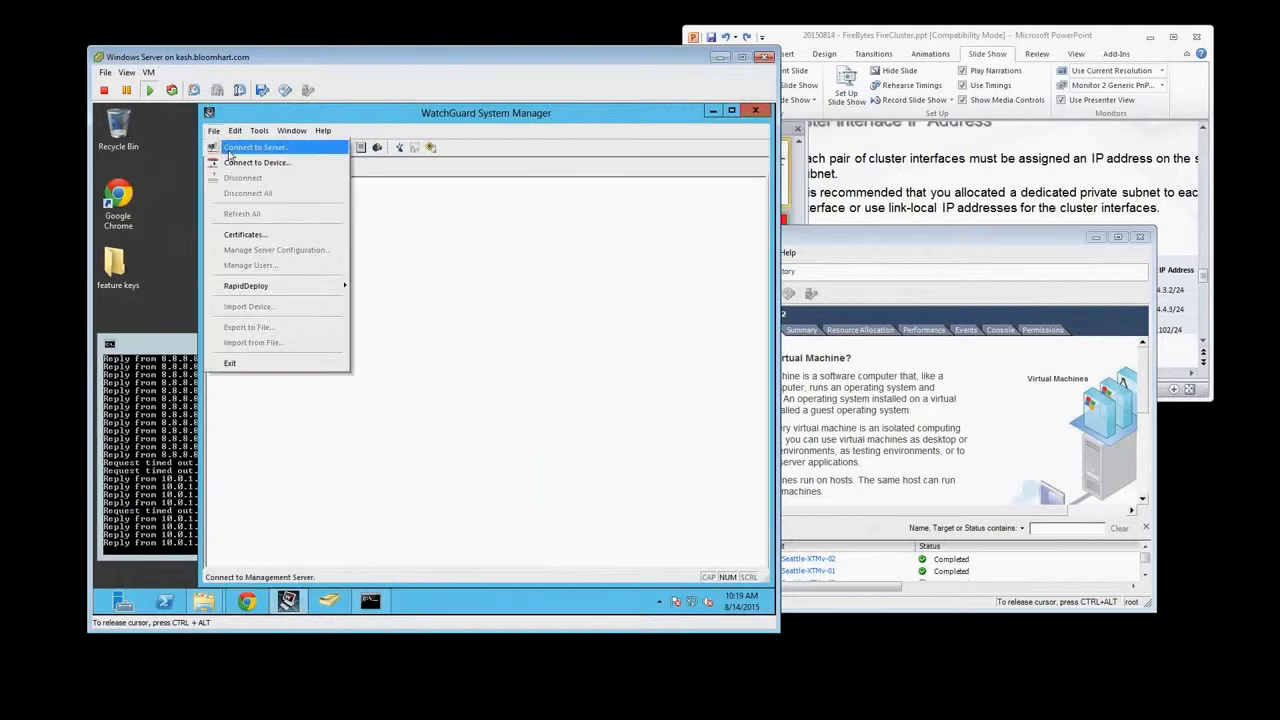
click(158, 462)
click(253, 230)
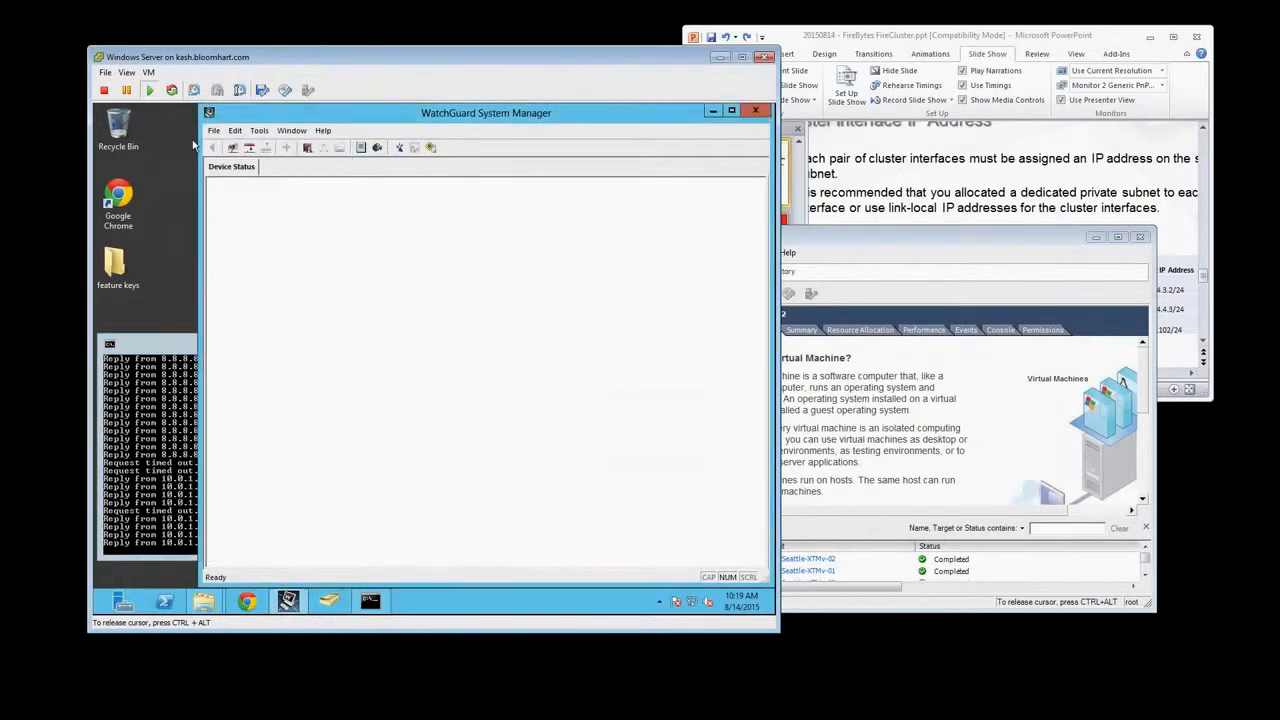
click(214, 131)
click(230, 147)
key(Escape)
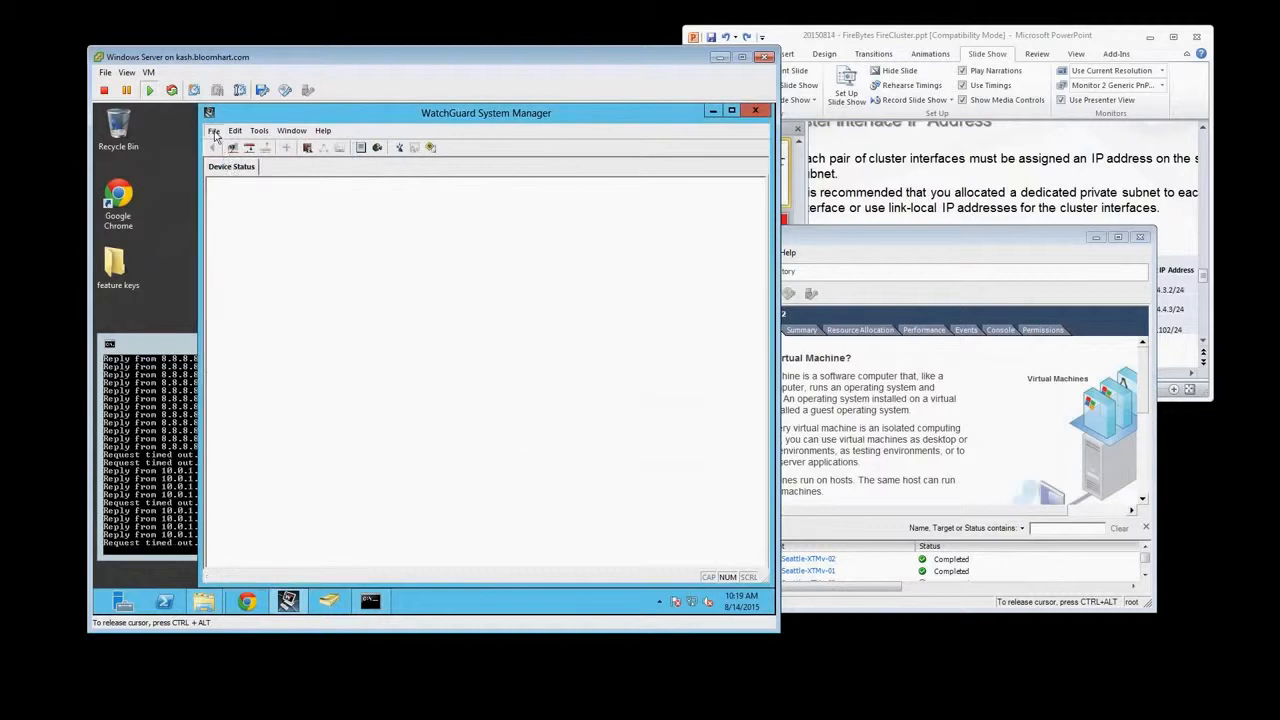
Connect to the Firebox at 10.0.1.1 with the status user, entering its passphrase
click(215, 132)
click(227, 161)
text(********)
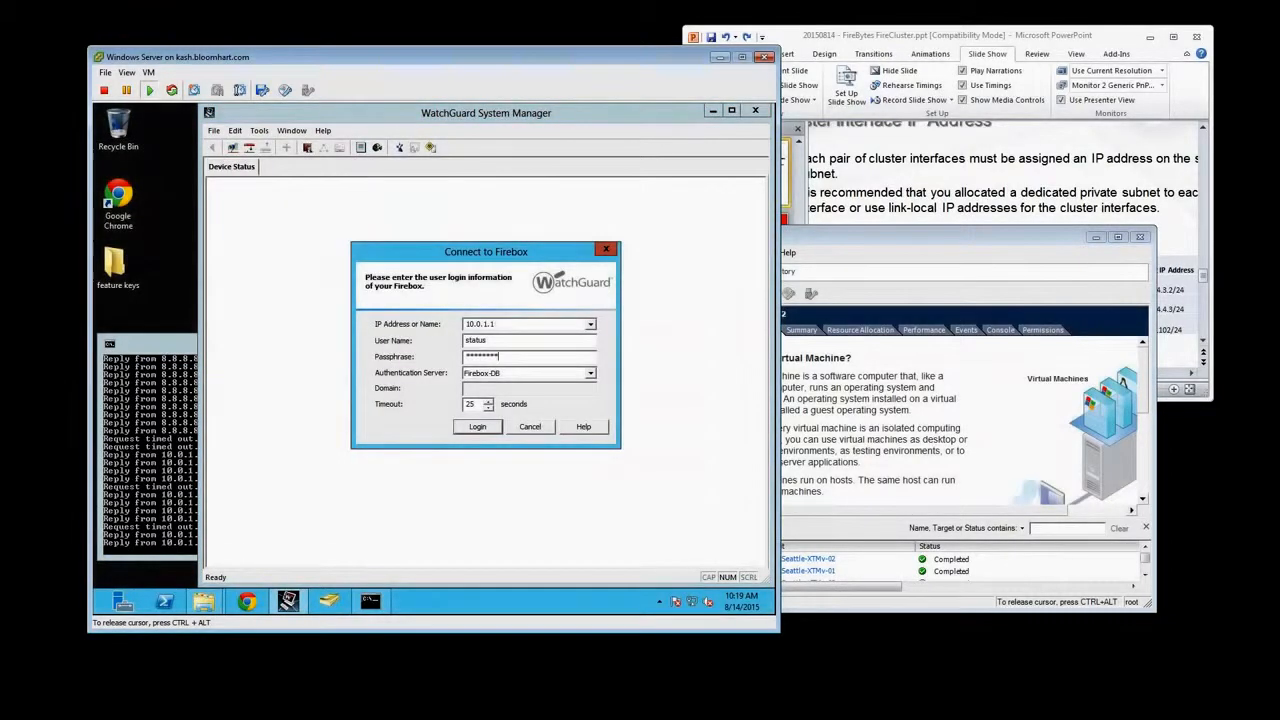
key(Return)
Select the connecting WatchGuard-XTM device, then open the console of the Seattle-XTMv-01 virtual machine from the vSphere Client
click(917, 440)
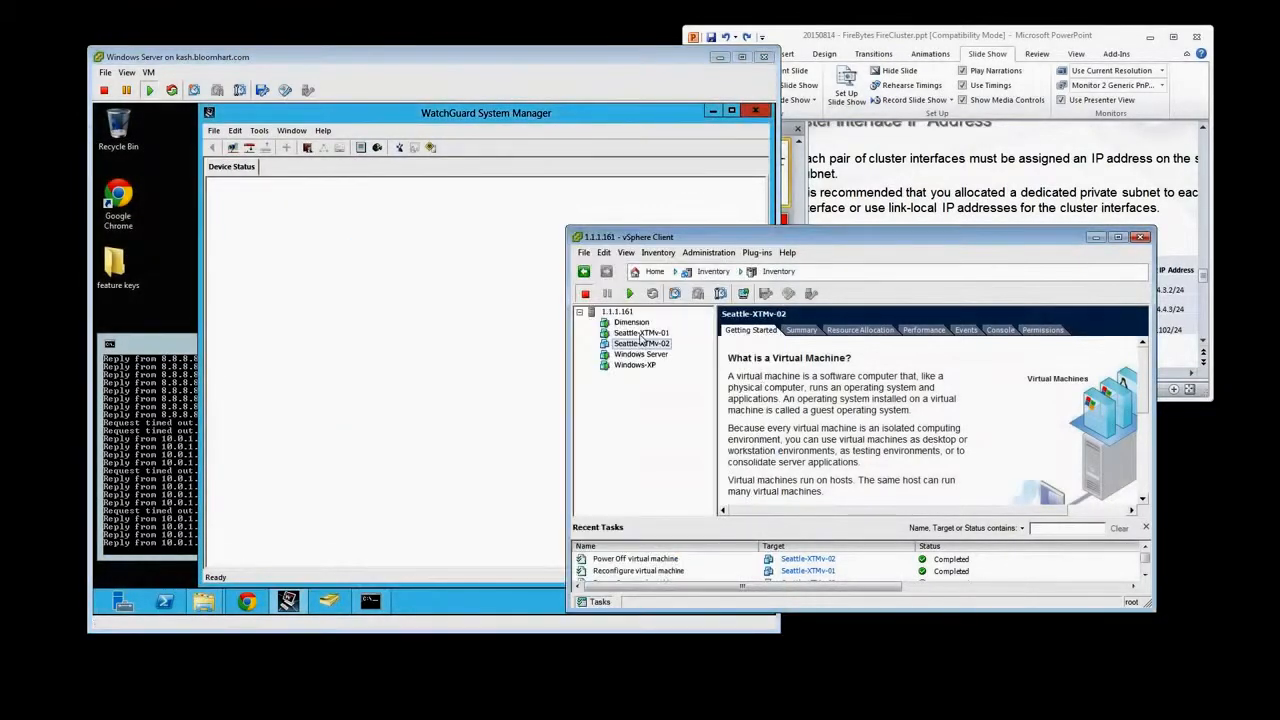
click(288, 184)
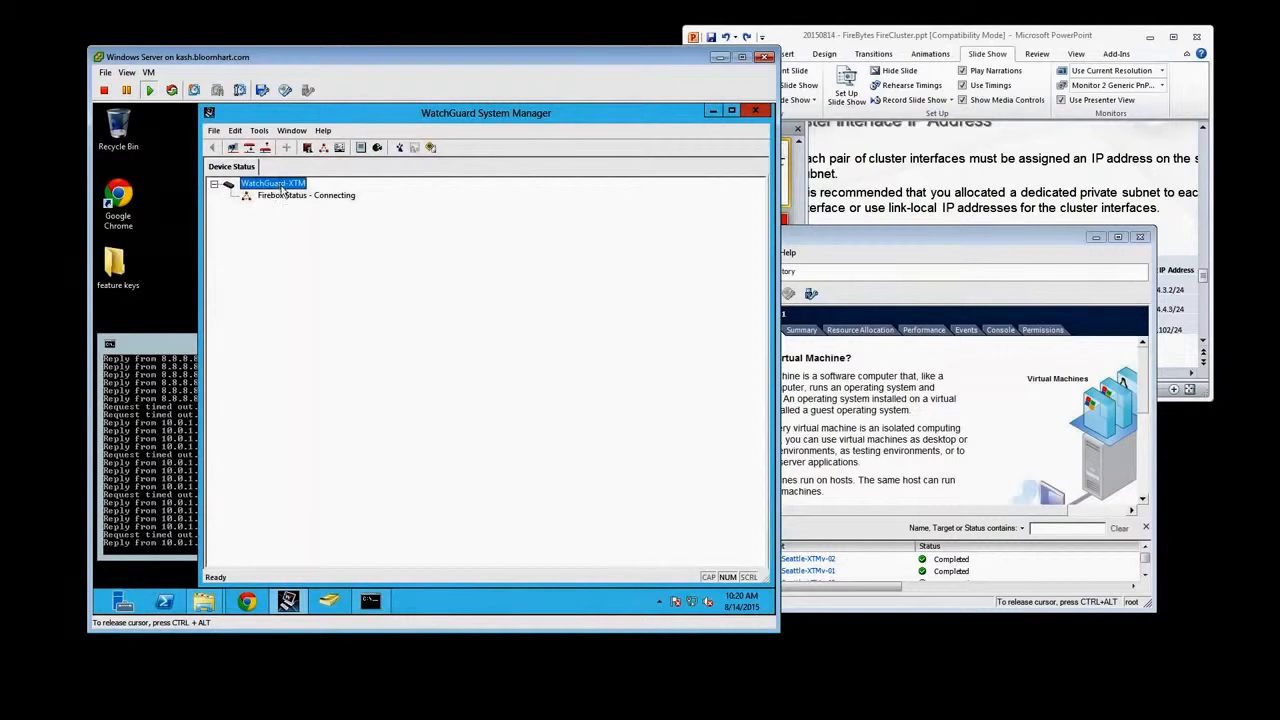
click(838, 240)
right_click(647, 336)
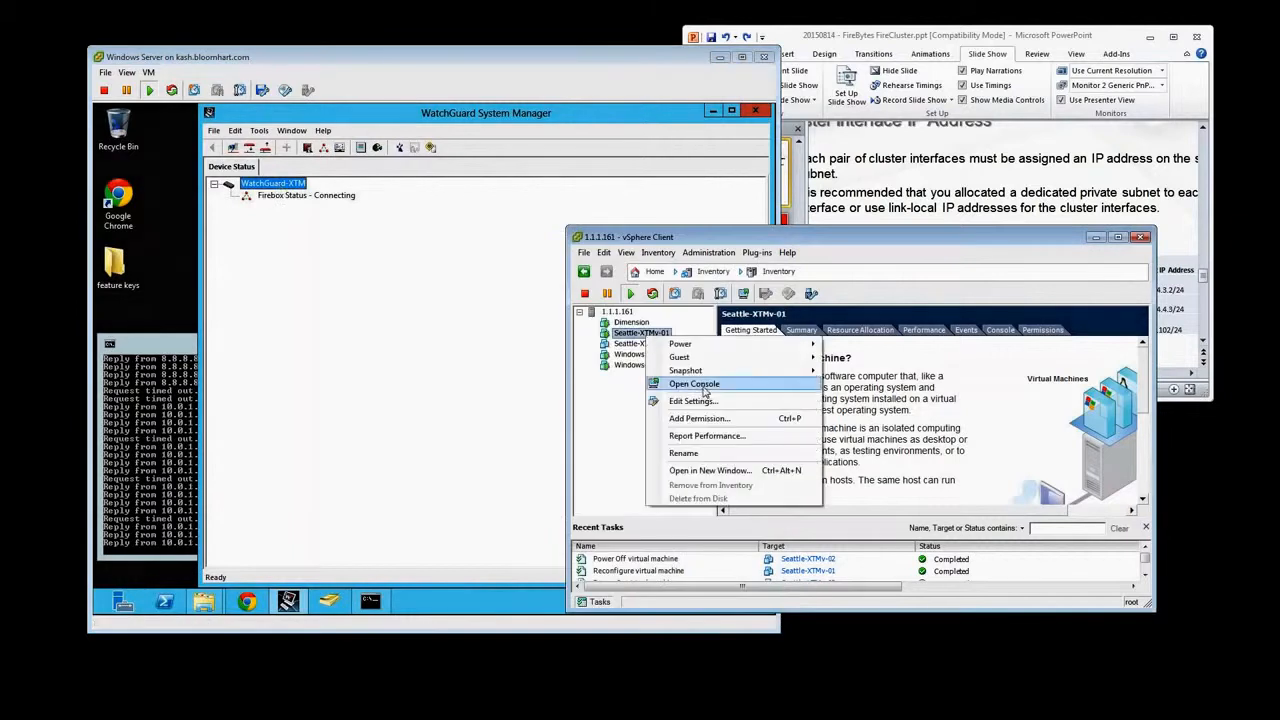
click(703, 388)
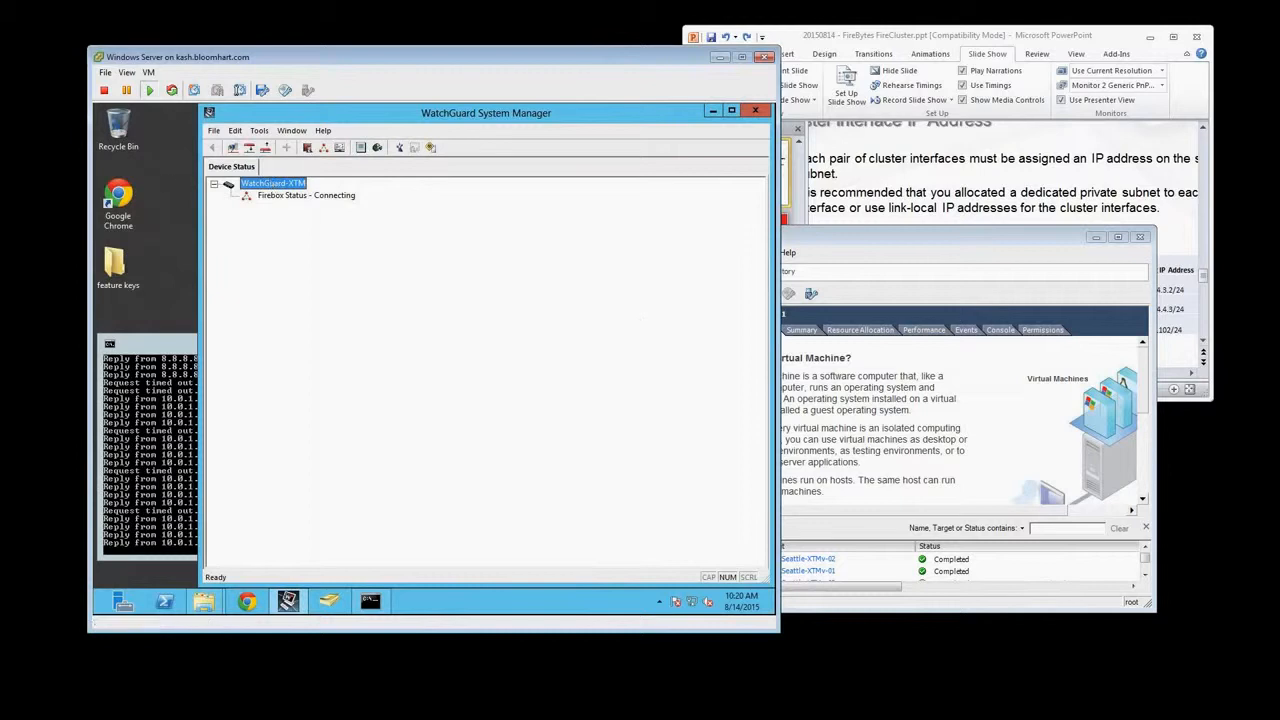
click(98, 450)
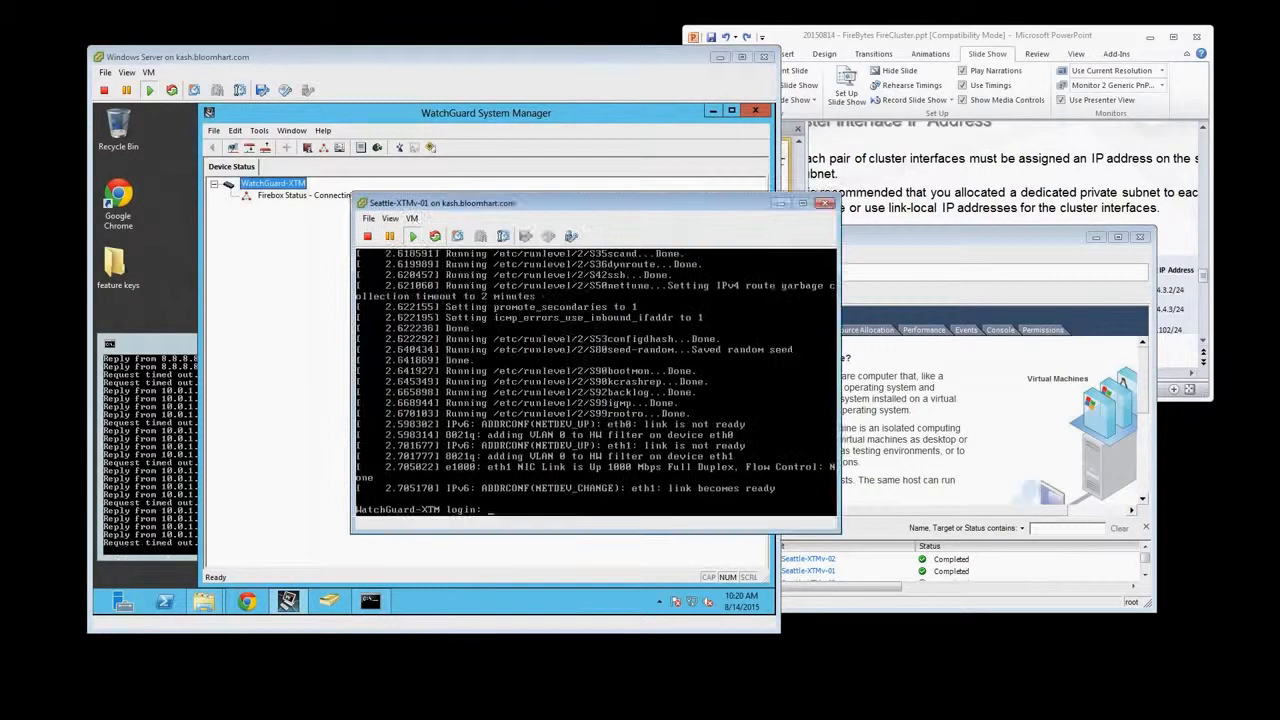
Move the Seattle-XTMv-01 console aside and reset that virtual machine, accepting the reset confirmation
drag(430, 204, 709, 217)
click(694, 234)
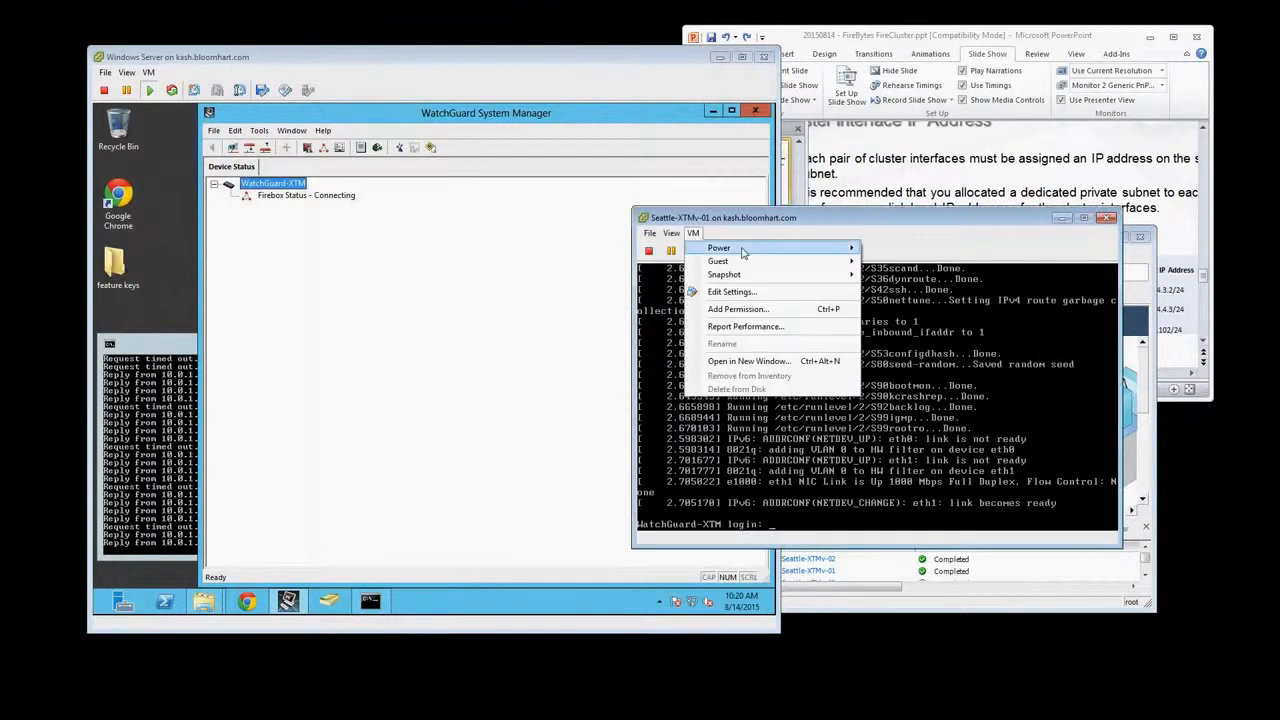
mouse_move(746, 250)
click(903, 289)
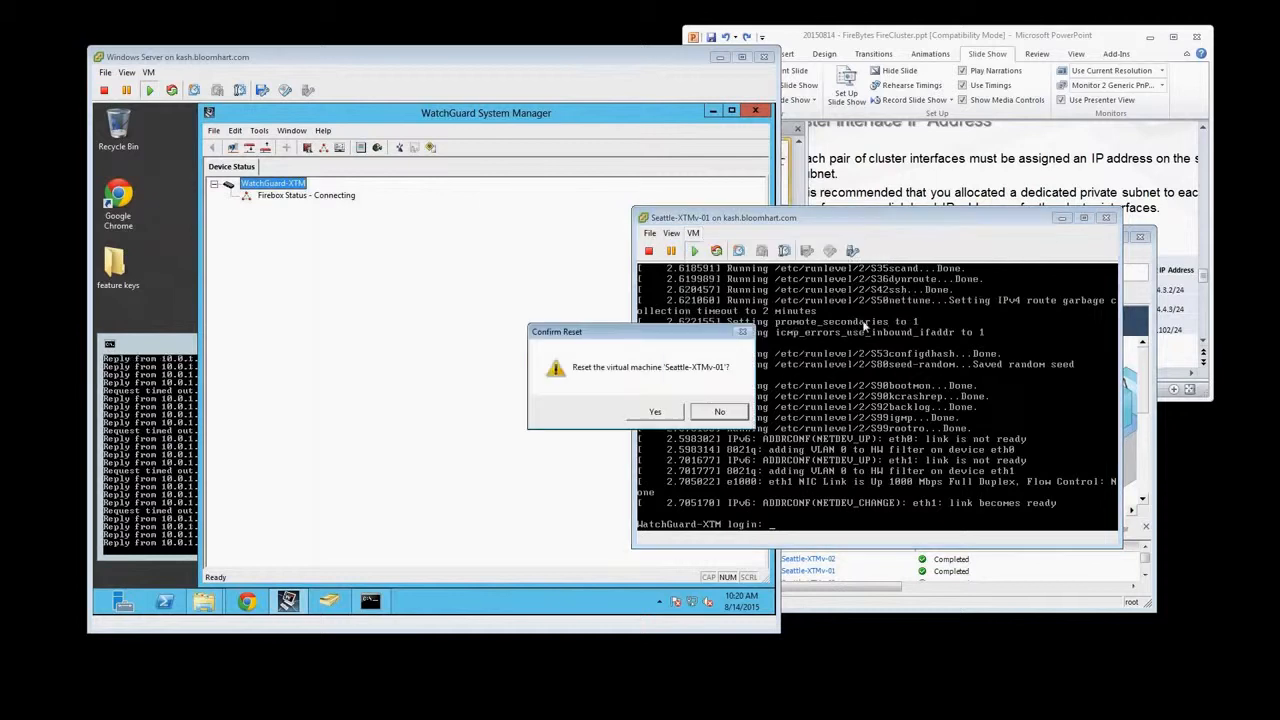
click(642, 429)
Disconnect the WatchGuard-XTM device in WatchGuard System Manager and close the program
click(266, 184)
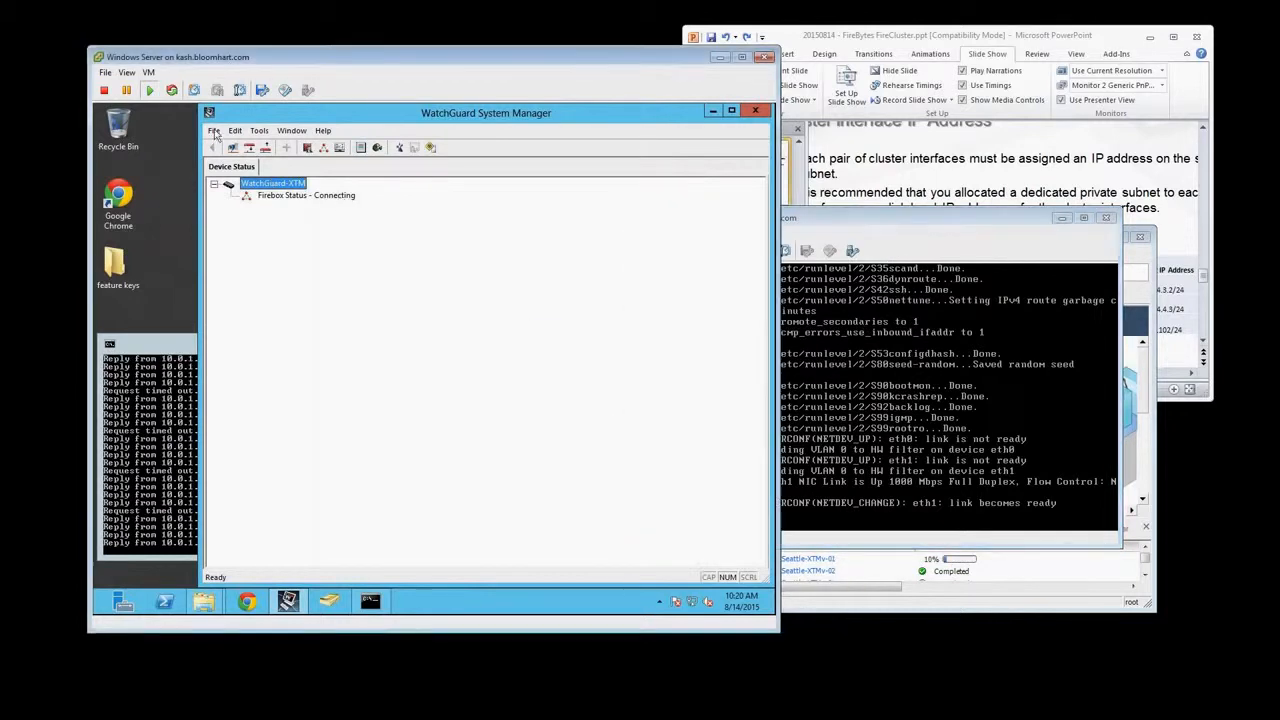
click(213, 130)
click(257, 189)
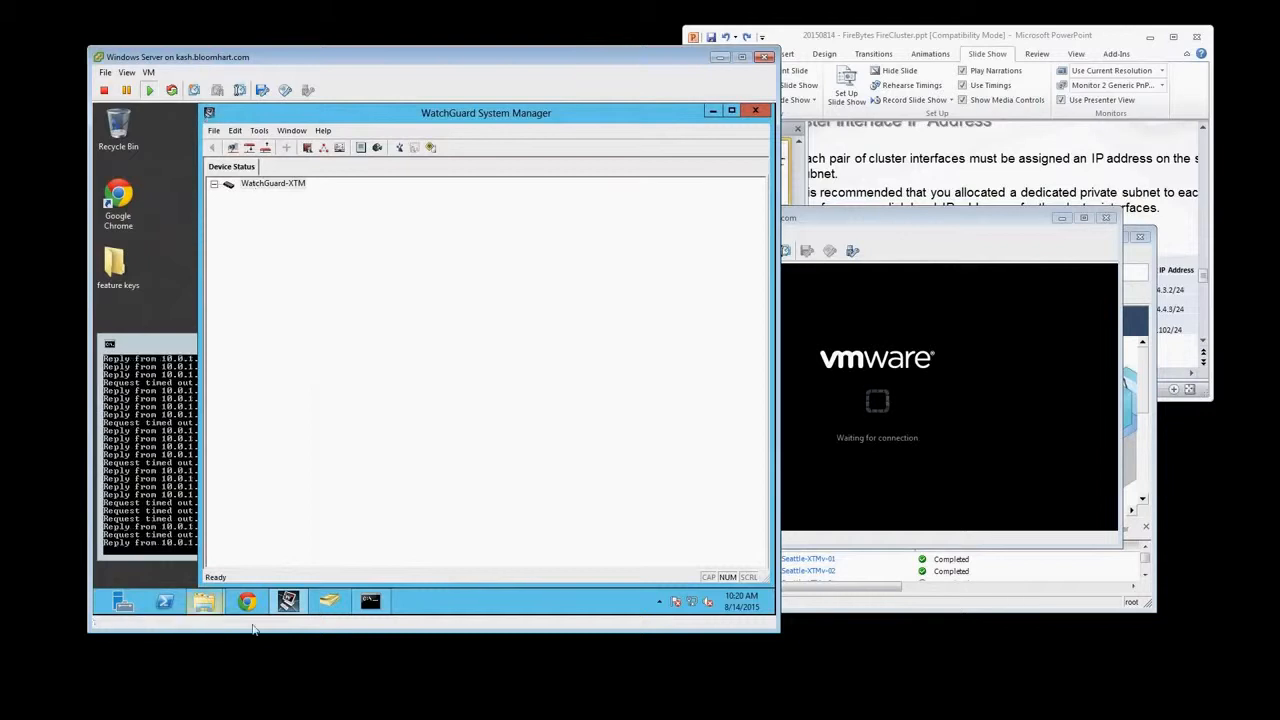
mouse_move(283, 613)
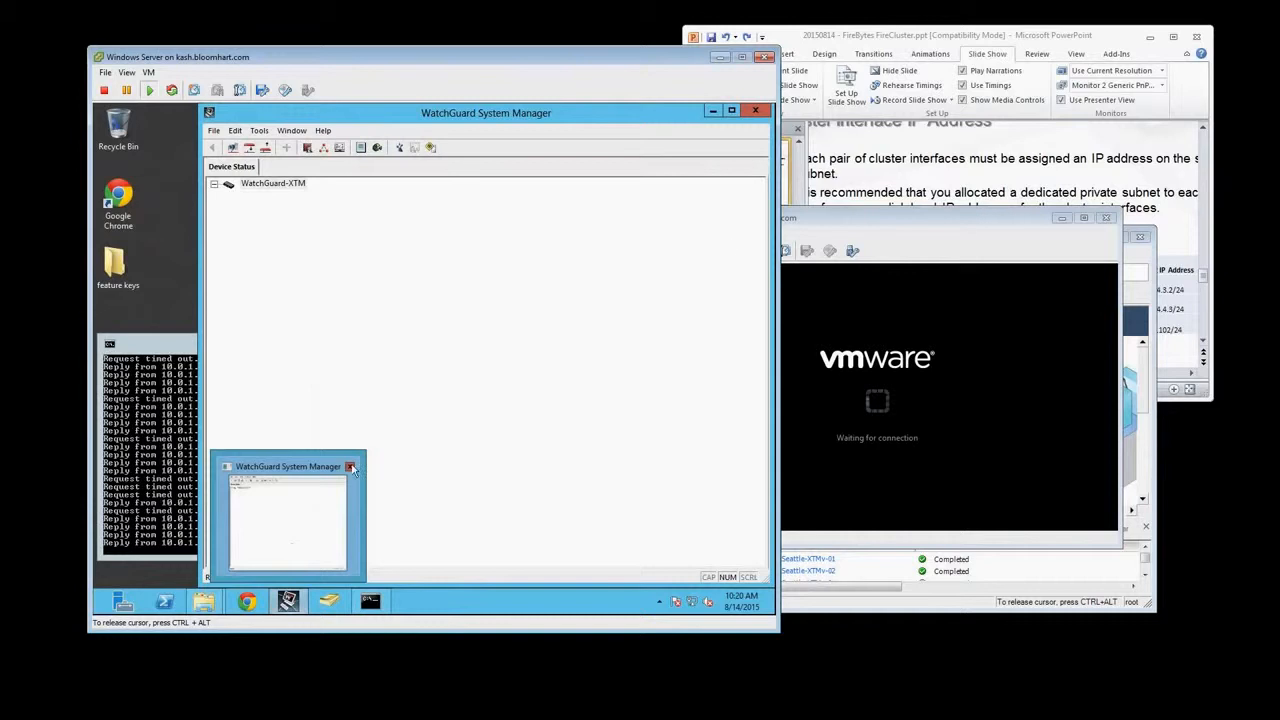
click(760, 111)
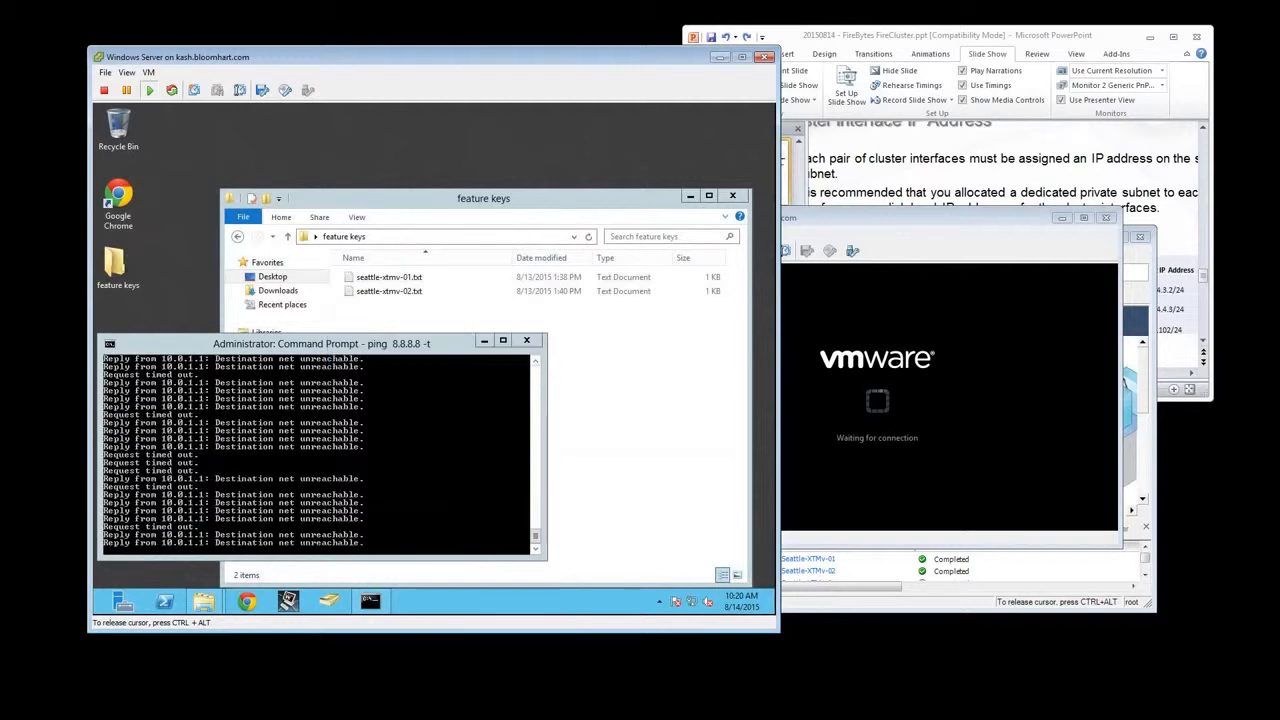
click(895, 430)
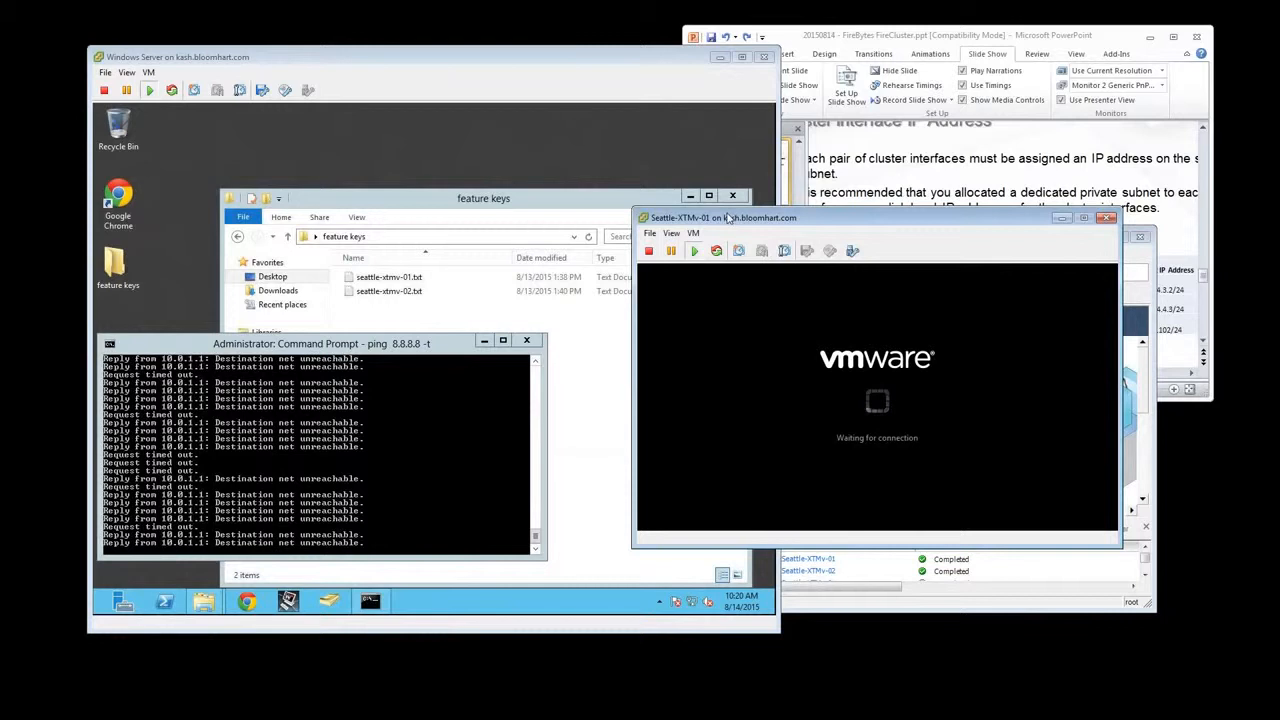
drag(727, 218, 706, 190)
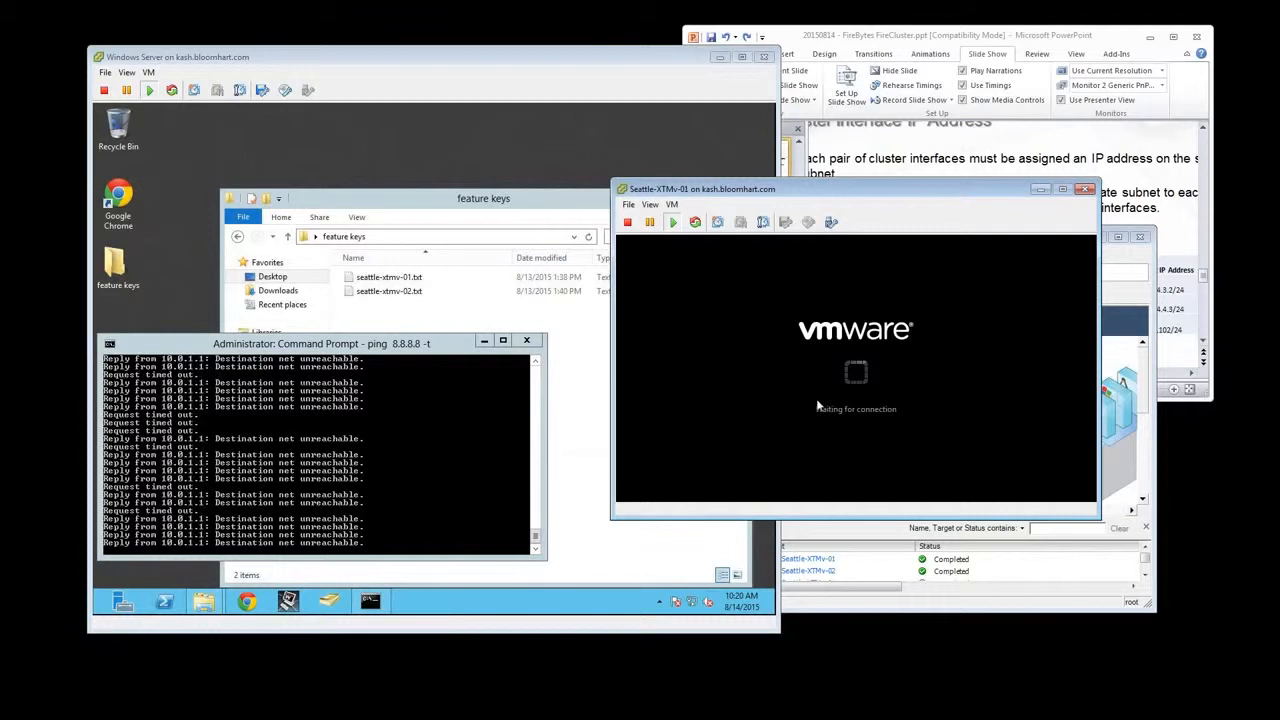
click(651, 208)
click(672, 206)
mouse_move(760, 219)
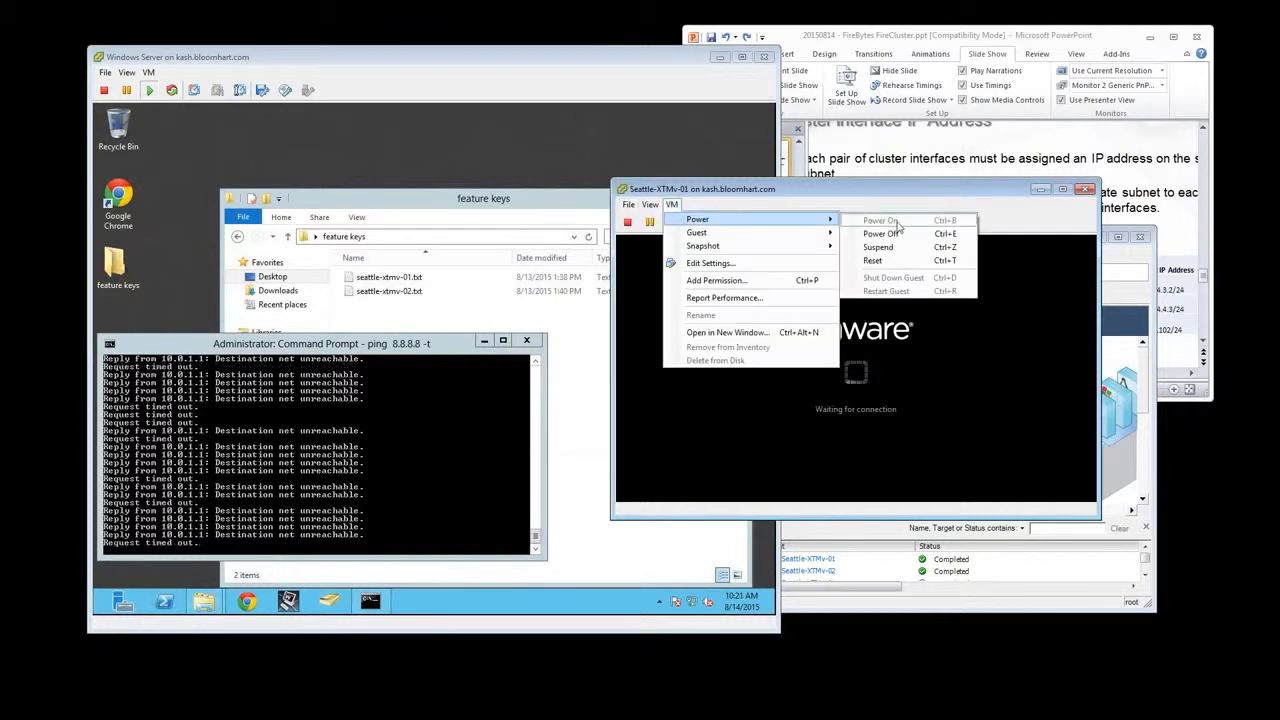
click(904, 203)
Close the Seattle-XTMv-01 console, reposition the vSphere Client, and reopen that virtual machine's console from the inventory
click(1087, 190)
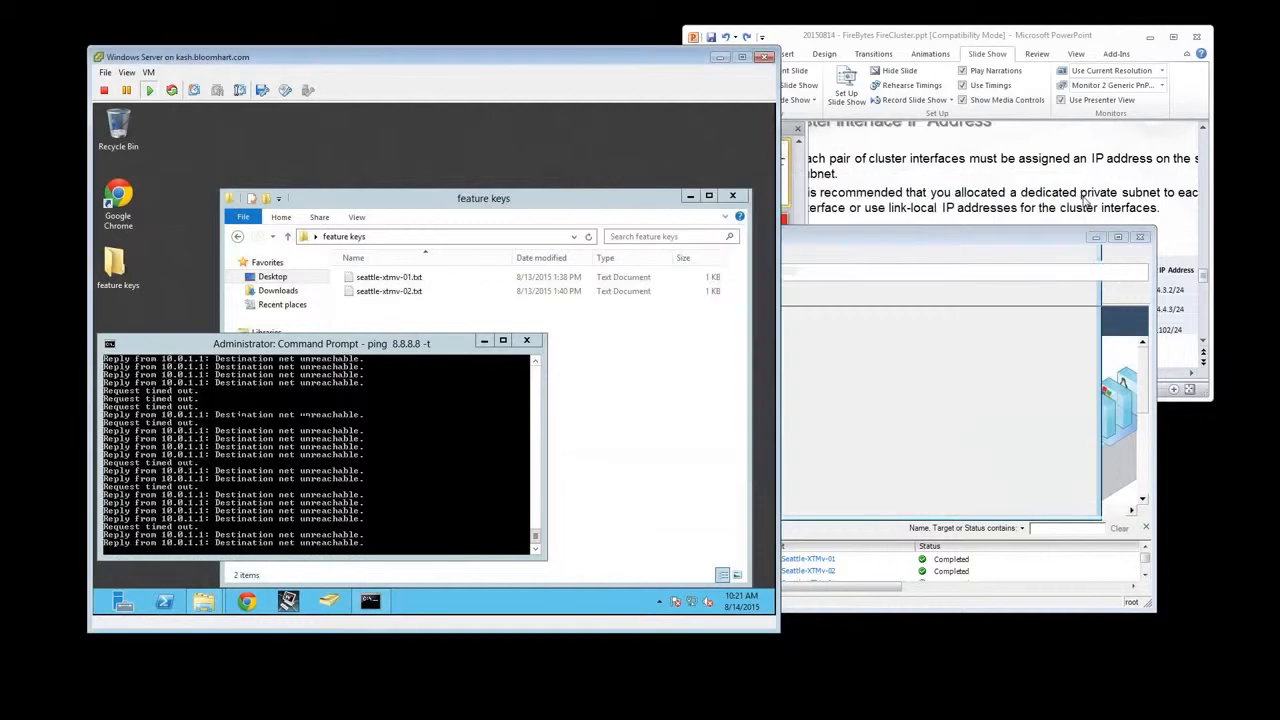
drag(921, 235, 963, 156)
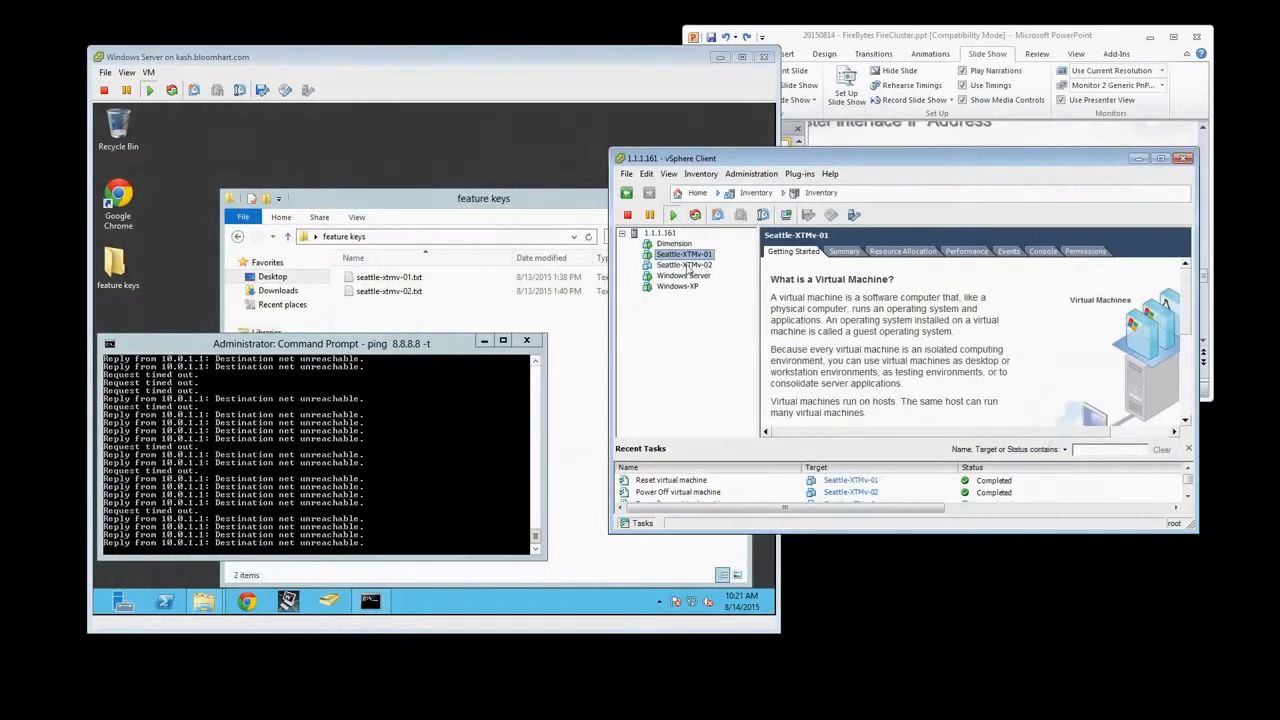
right_click(690, 256)
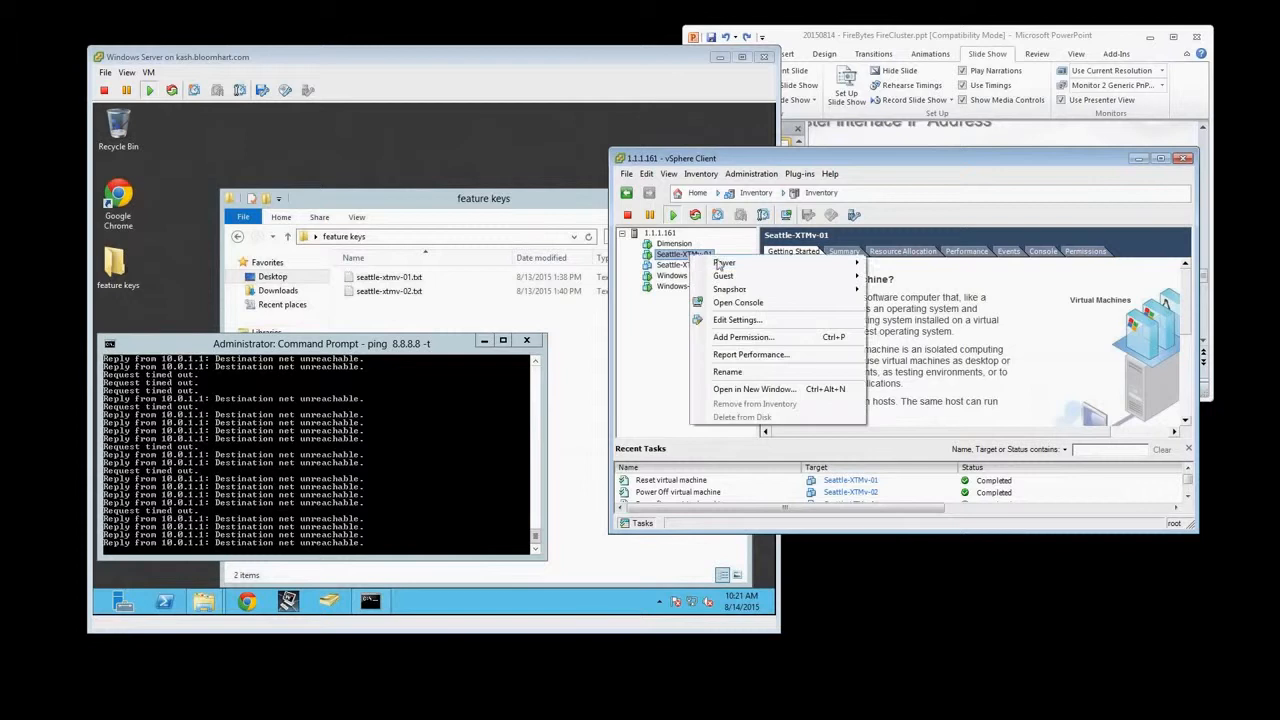
mouse_move(745, 262)
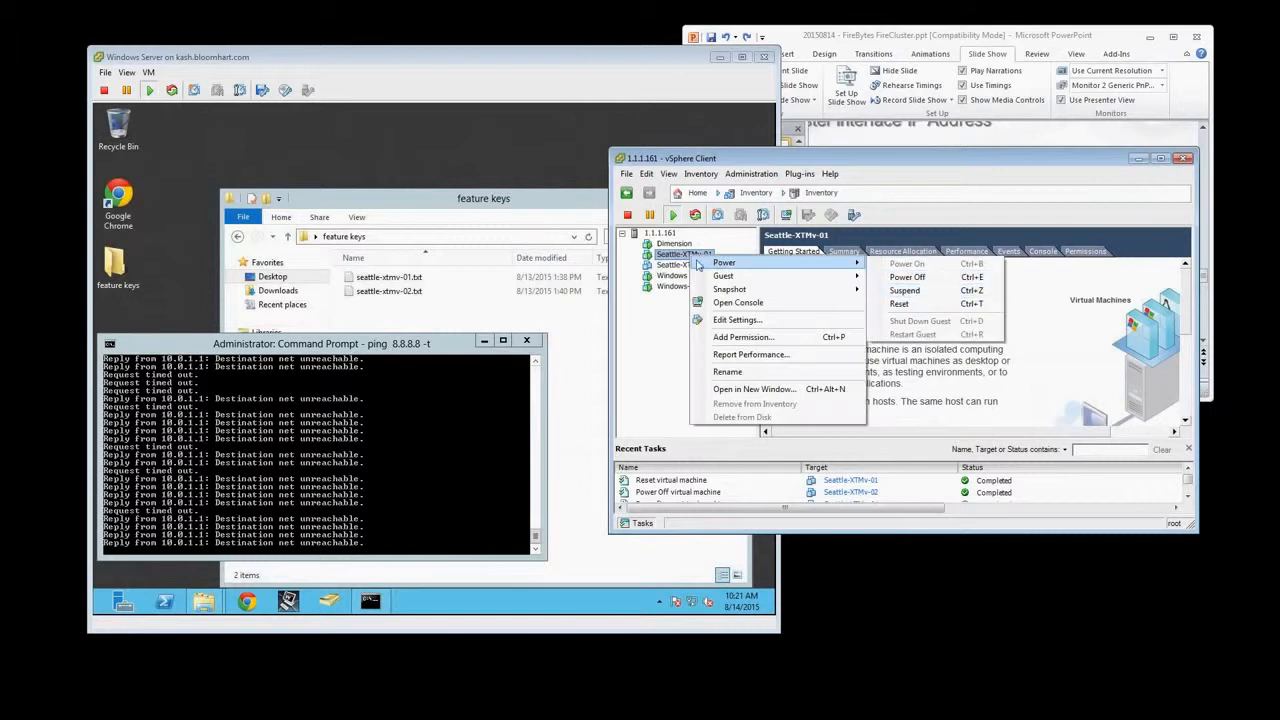
click(765, 303)
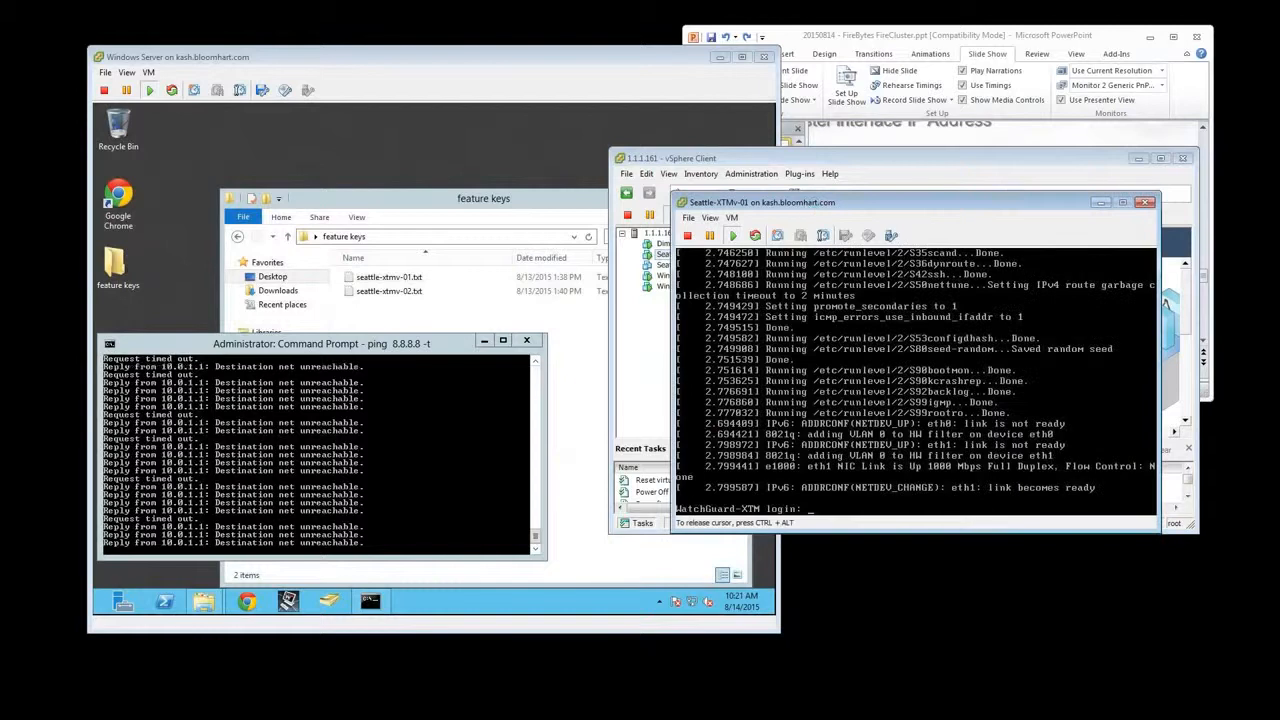
On the Windows Server, stop the continuous ping to 8.8.8.8 and display the IP configuration with ipconfig
click(410, 308)
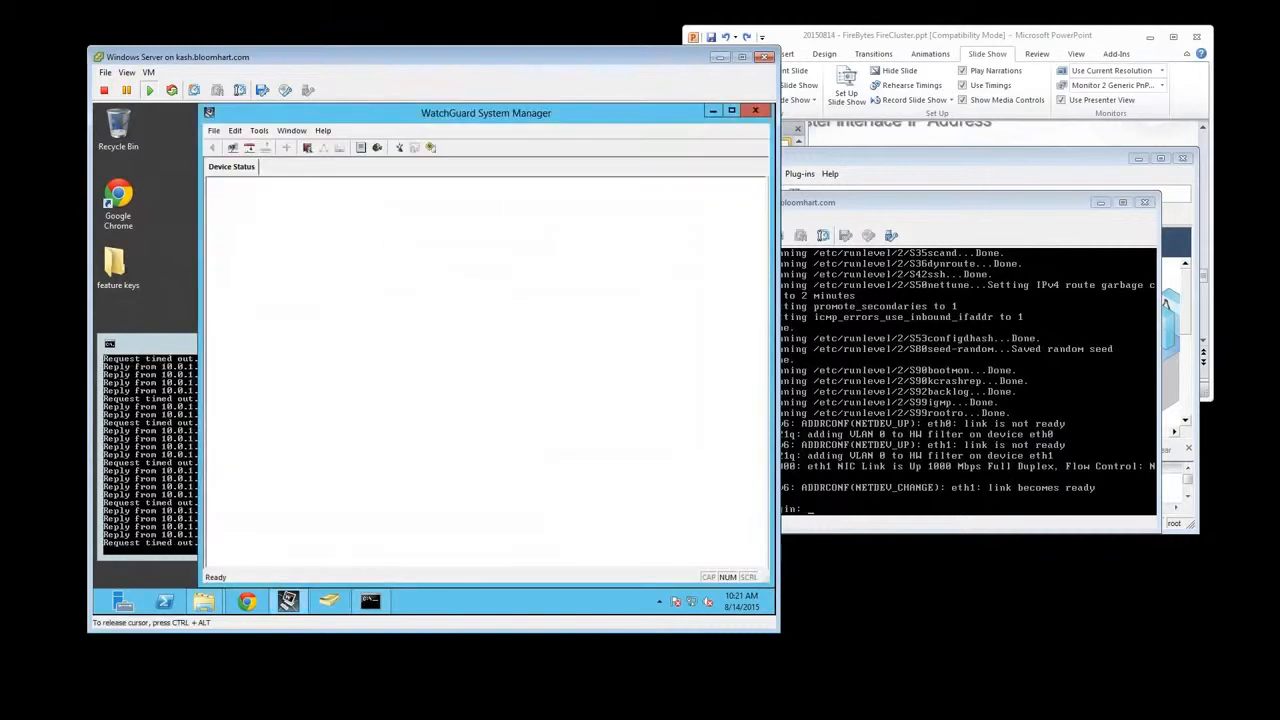
key(ctrl+c)
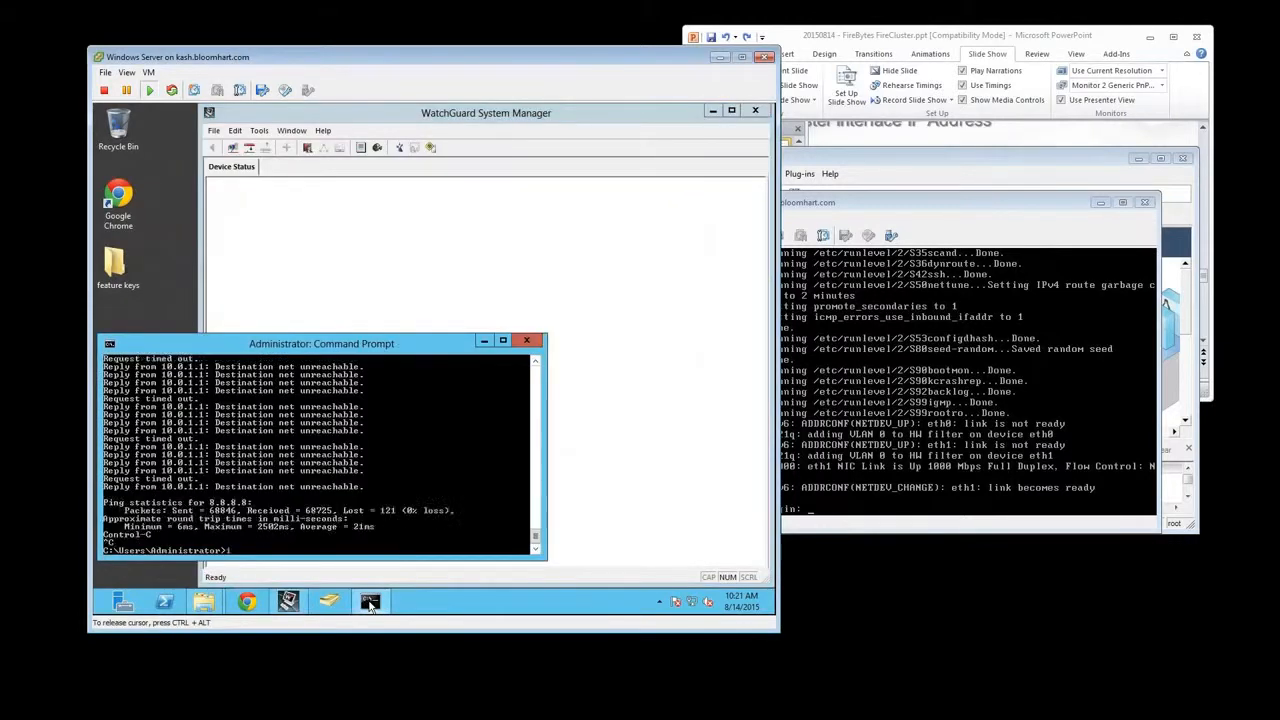
text(ipconfig)
key(Return)
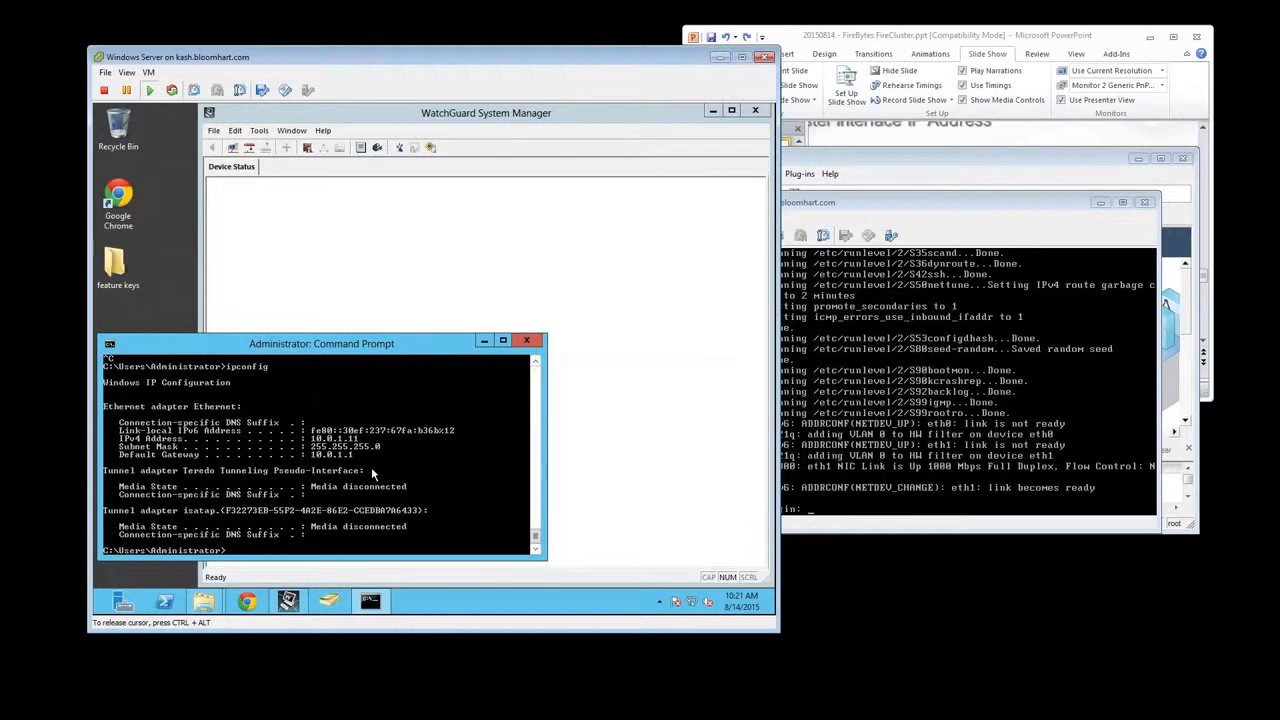
Try to release and renew the server's IP address with ipconfig /release and ipconfig /renew
text(ipconfig /release)
key(Return)
text(ipconf)
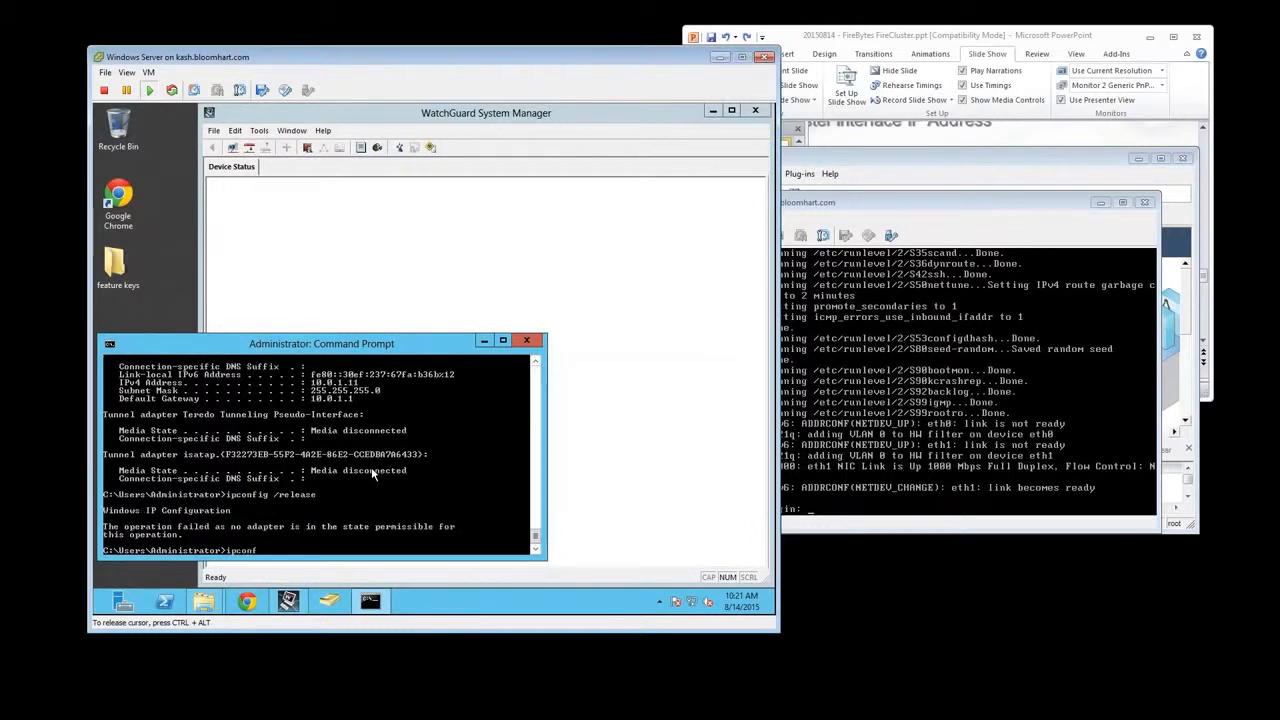
text(ig /renew)
key(Return)
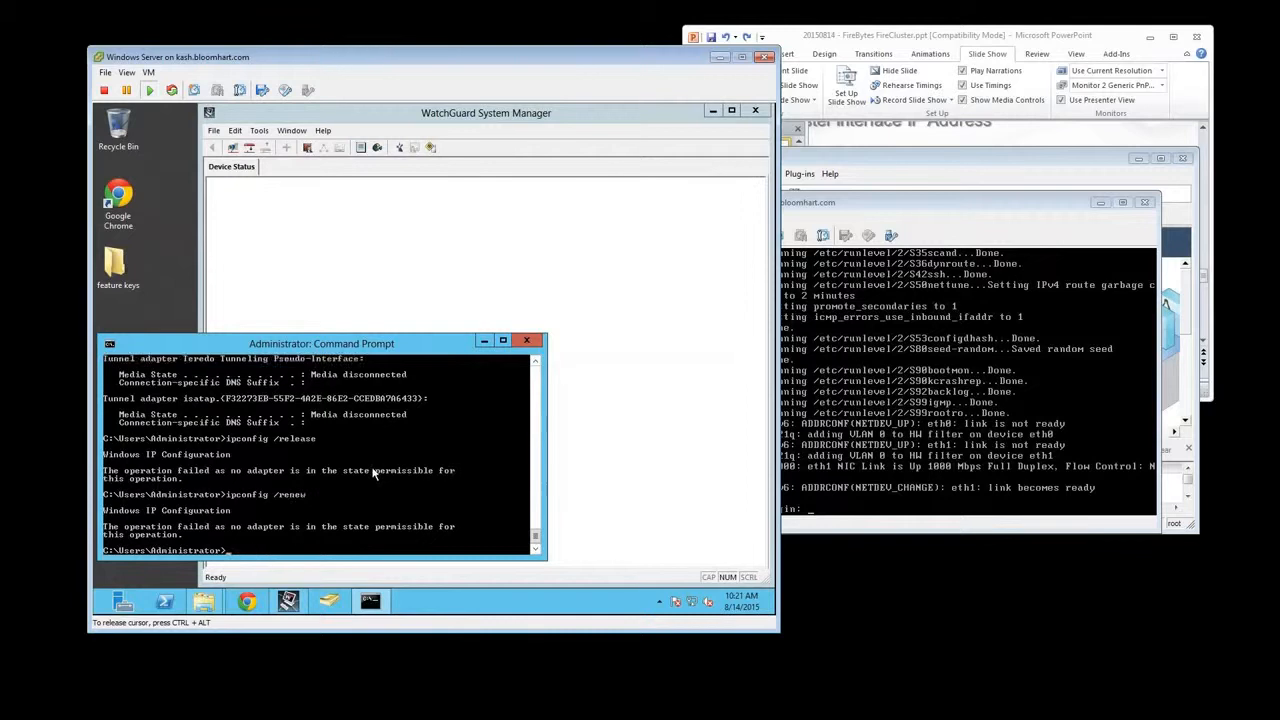
Ping the Firebox at 10.0.1.1 to test the server's connectivity, and stop the ping
scroll(365, 428, up, 3)
text(ping 10.0.1.1)
key(Return)
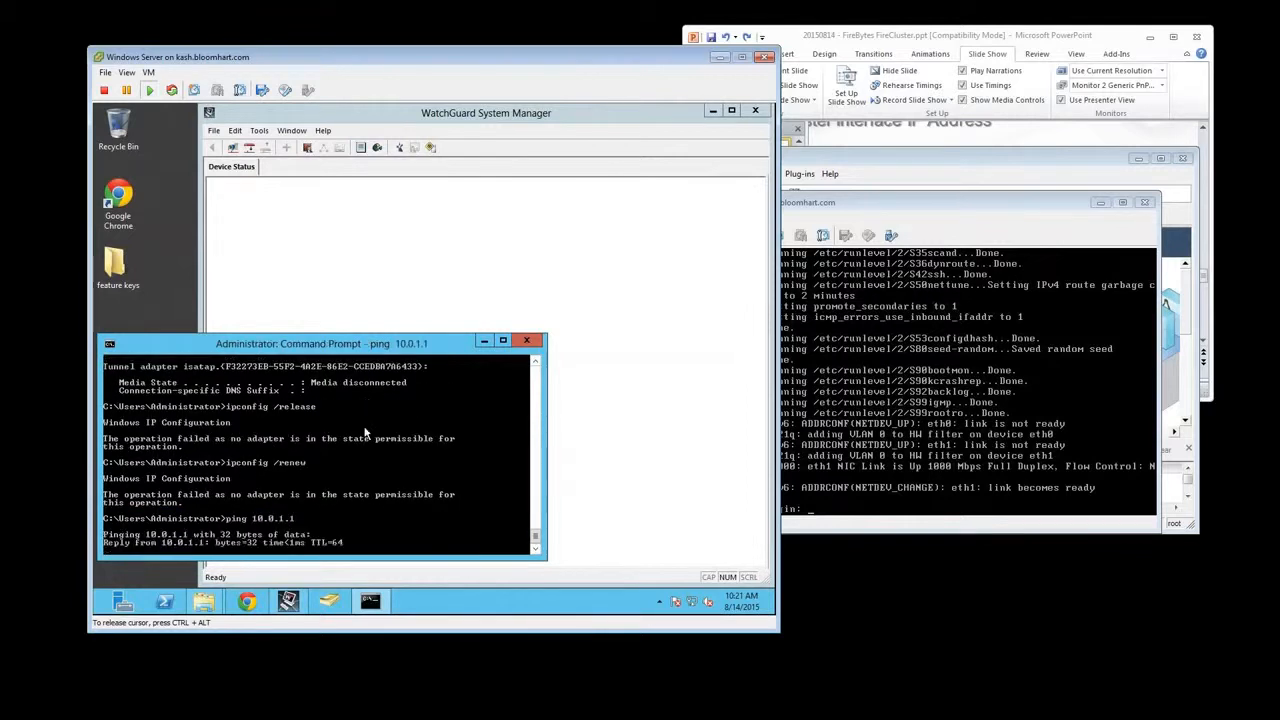
key(ctrl+c)
Connect WatchGuard System Manager to the device at 10.0.1.1 as status with the account passphrase and Firebox-DB authentication
click(213, 130)
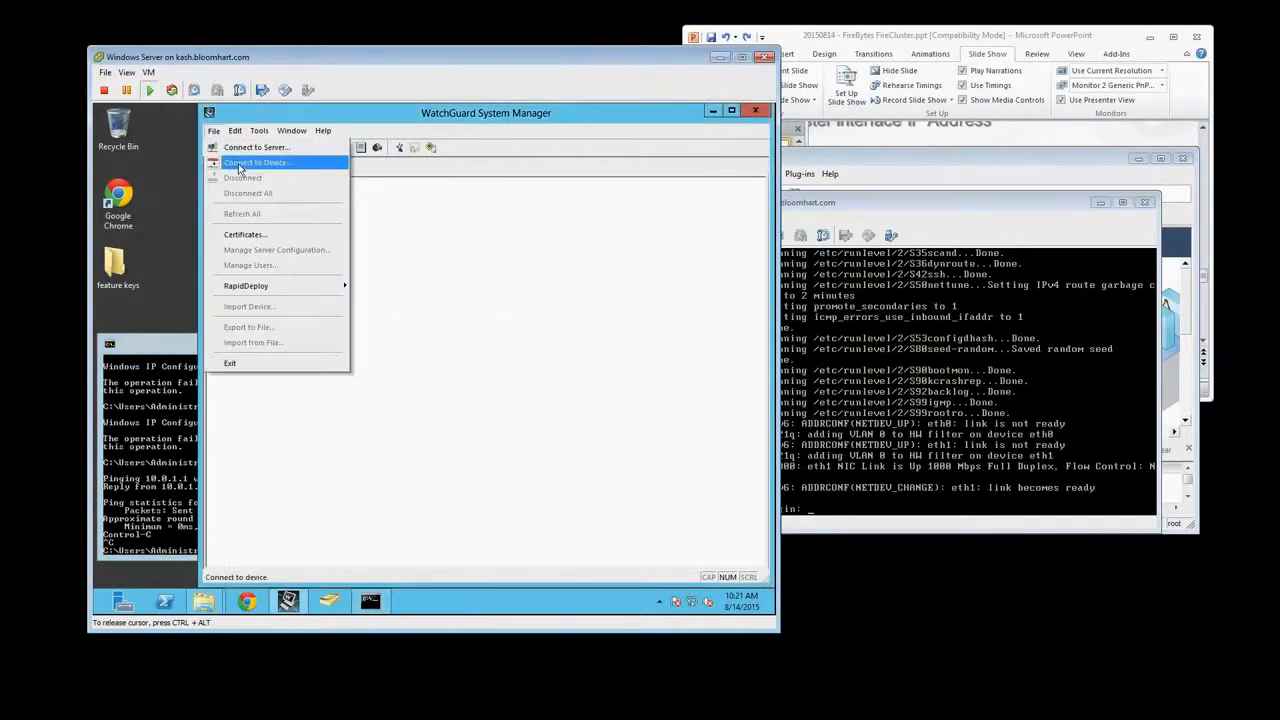
click(240, 163)
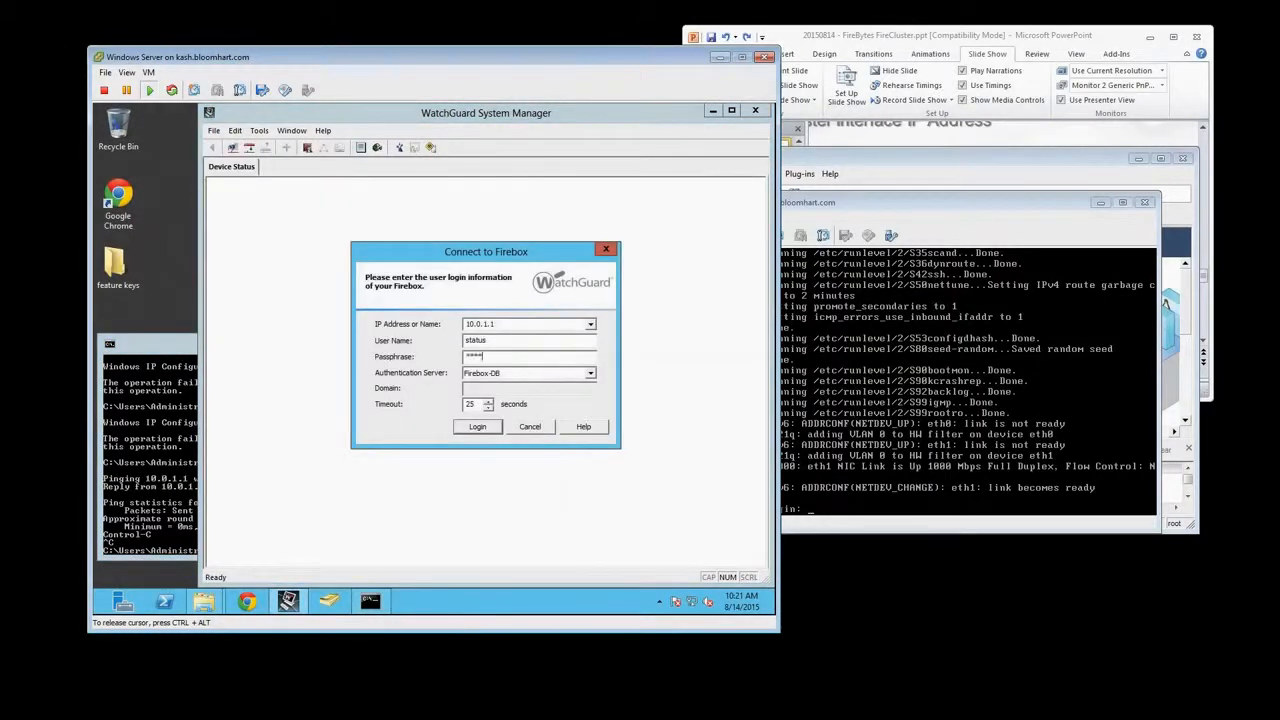
key(Return)
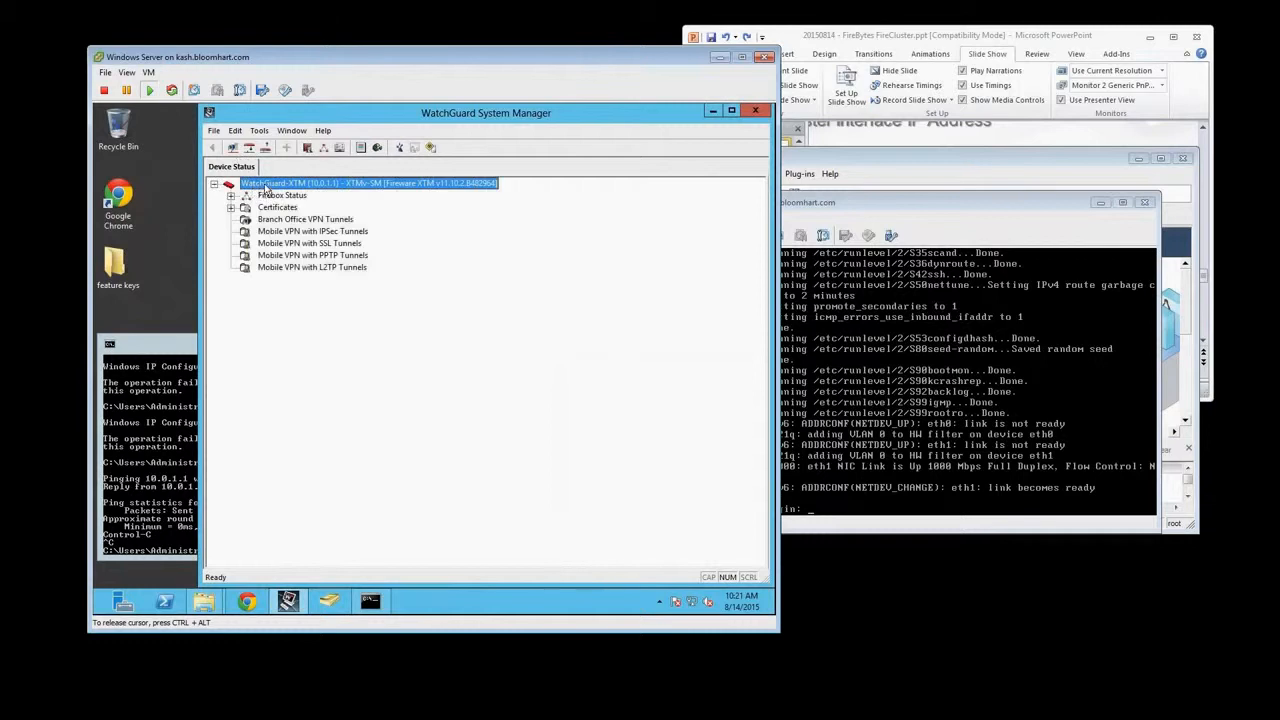
Open Policy Manager for the connected WatchGuard-XTM device and bring its window to the front
right_click(282, 187)
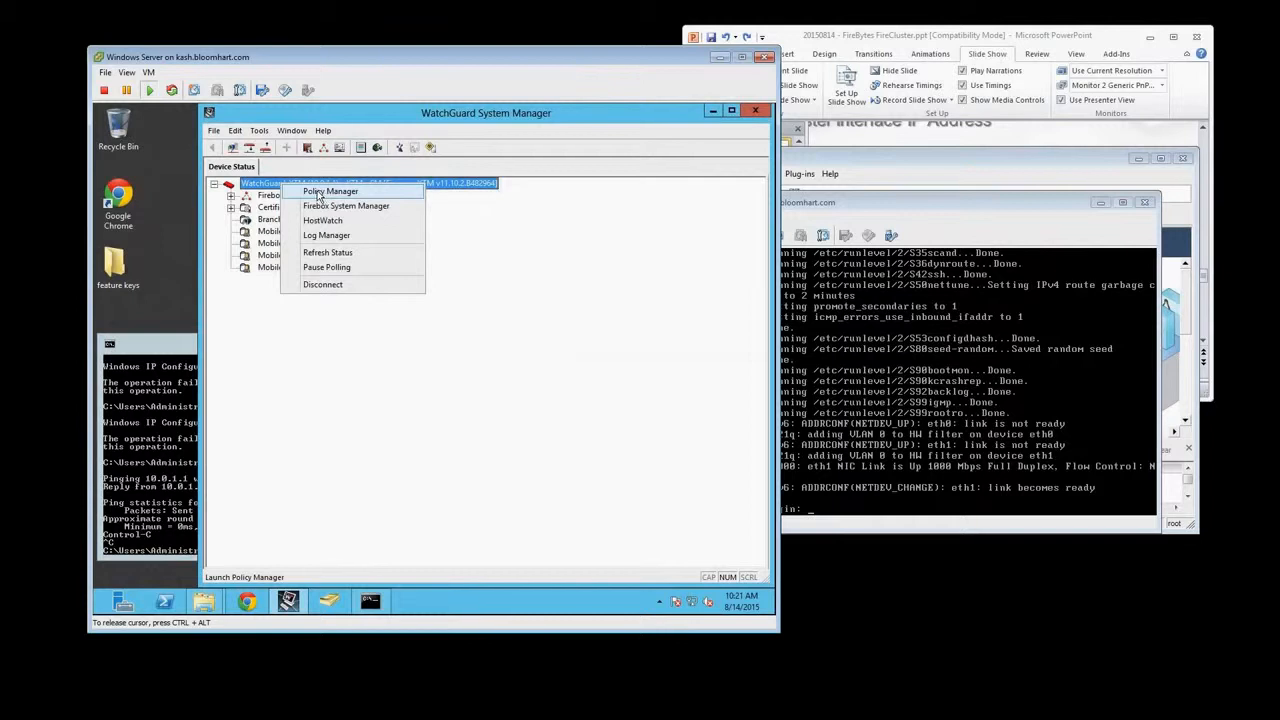
click(323, 192)
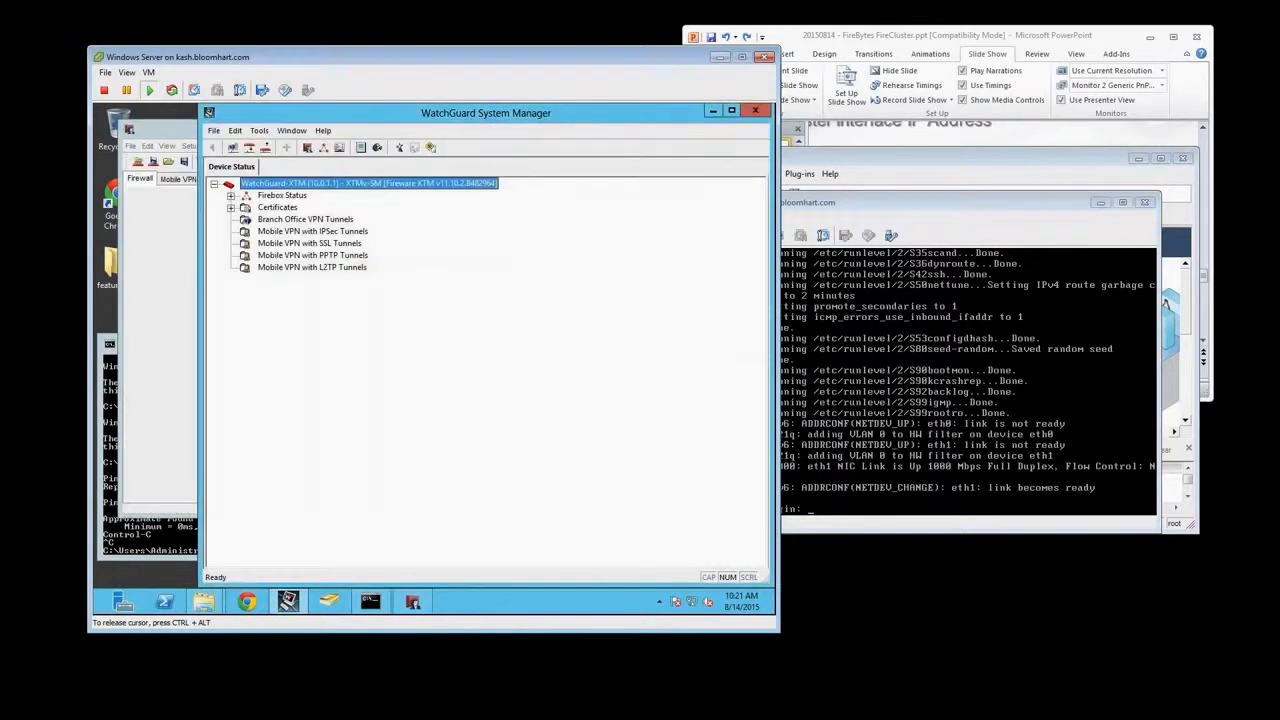
click(158, 260)
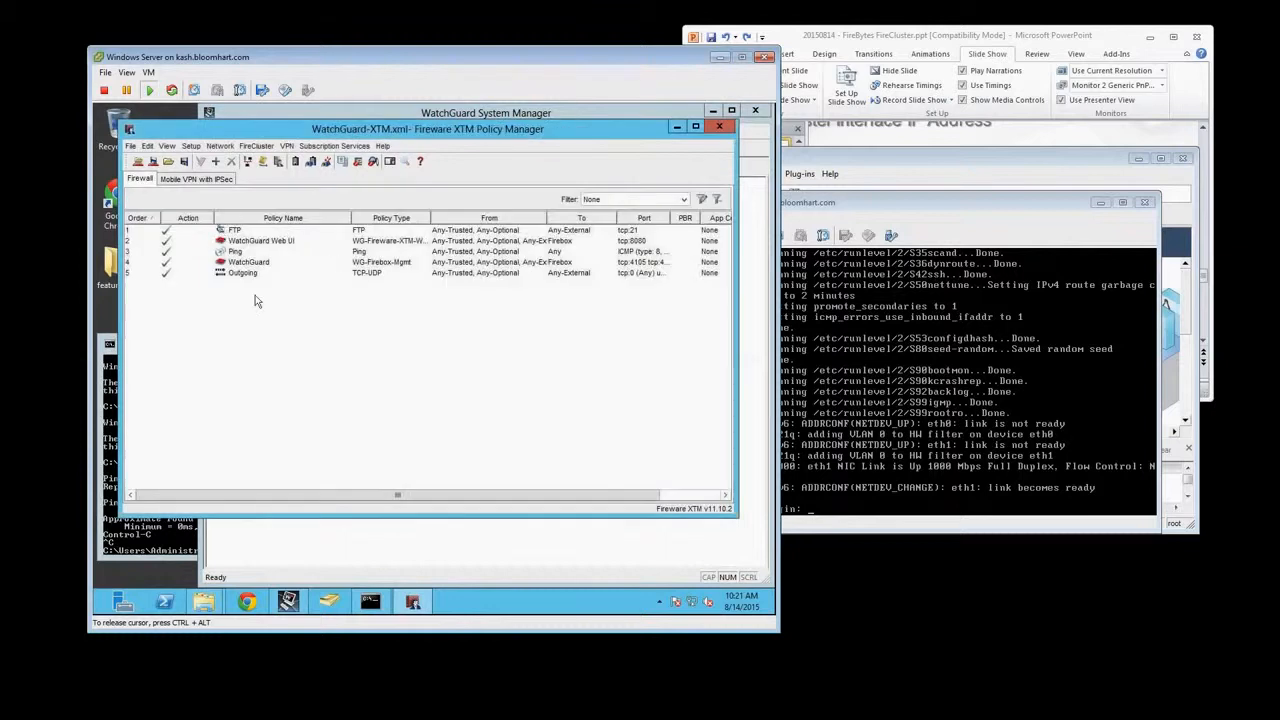
Try to start the FireCluster setup, dismiss the message, and check the interfaces in the network configuration without changing them
click(286, 147)
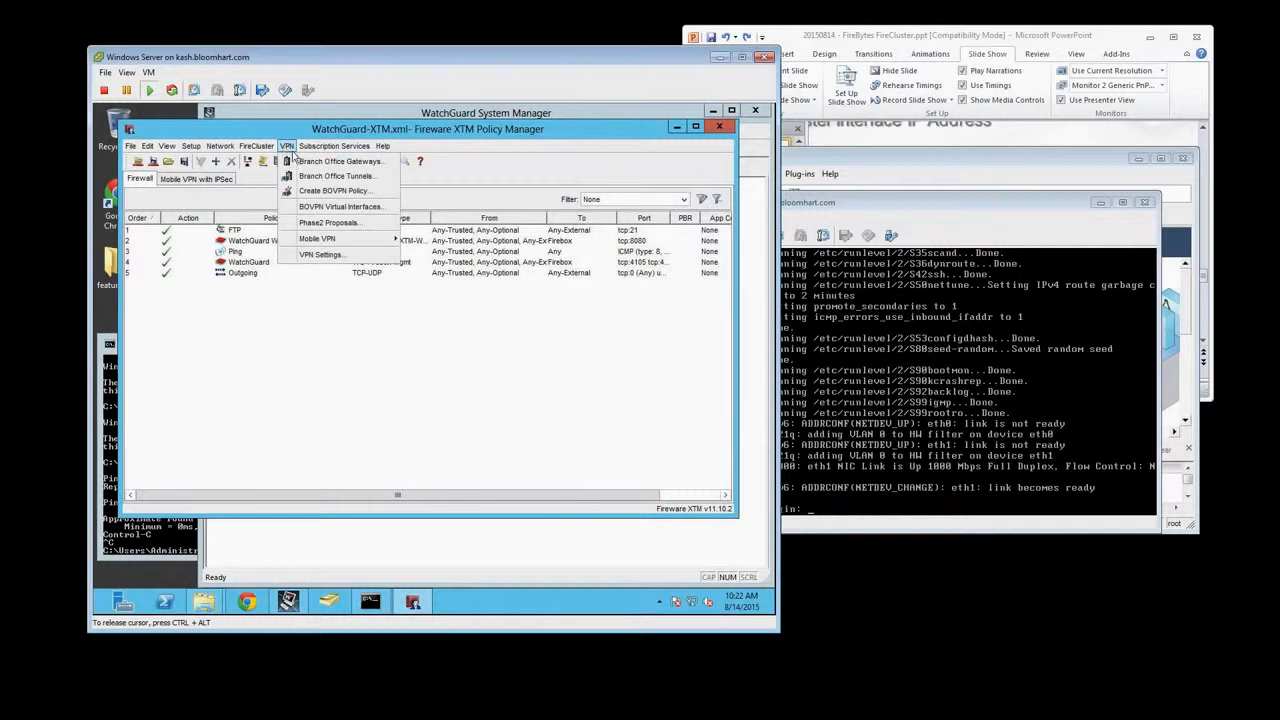
click(257, 147)
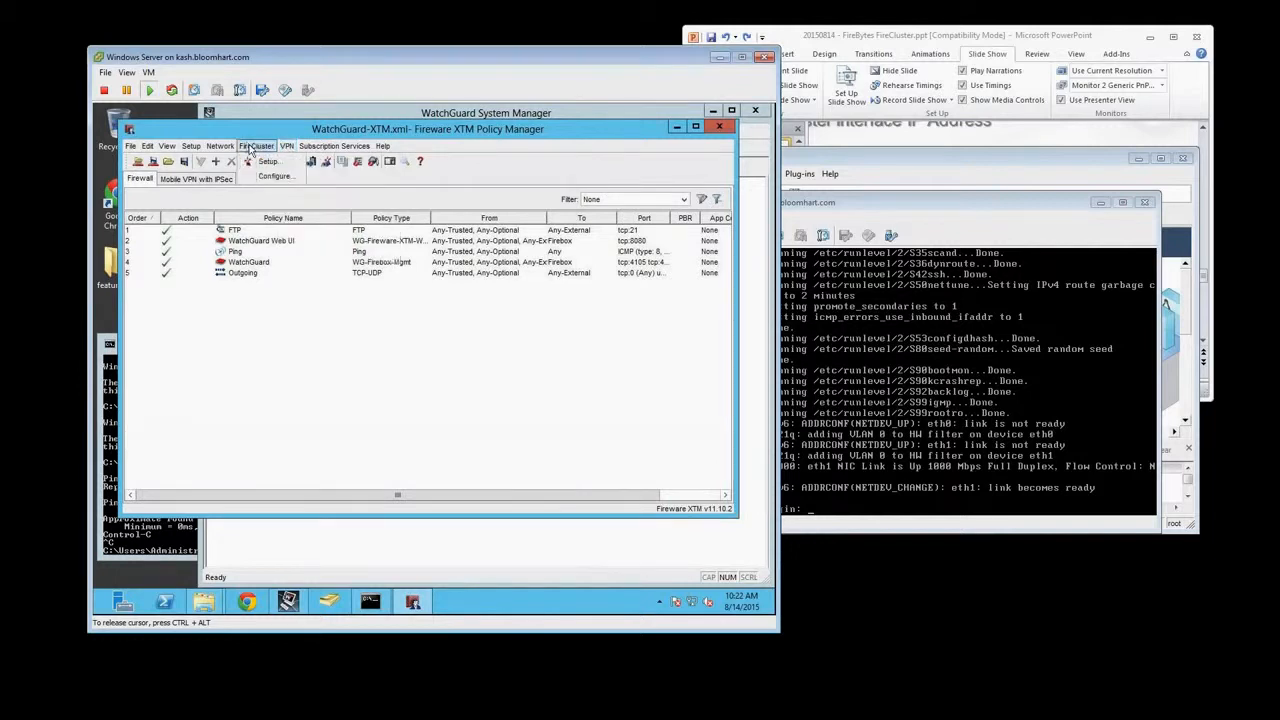
click(258, 163)
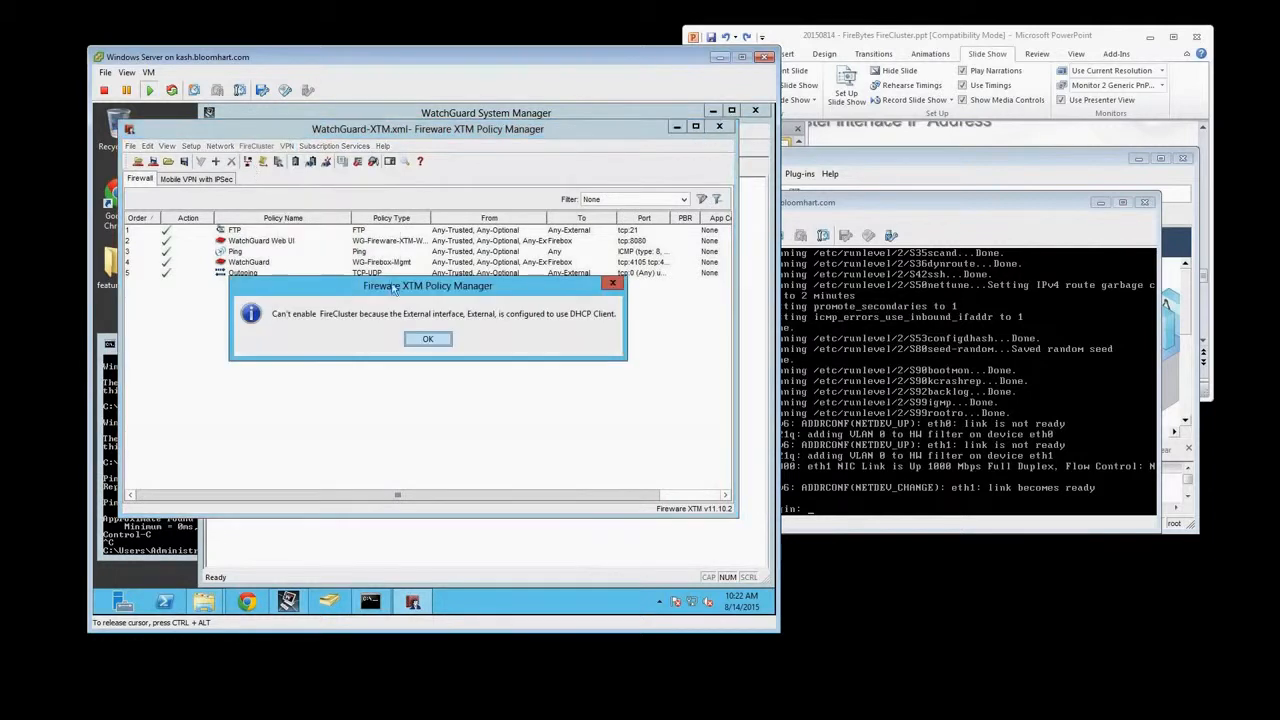
click(423, 337)
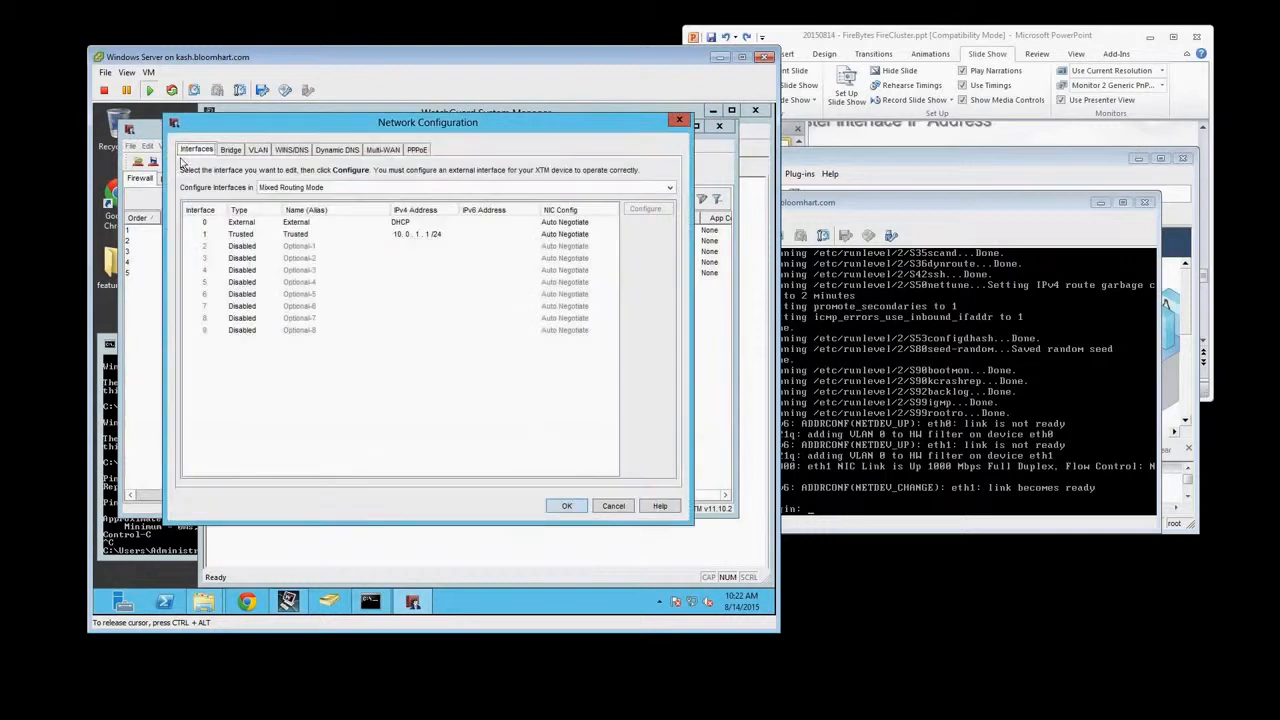
click(614, 506)
Open the saved configuration file Seattle-XTMv-01.xml in Policy Manager
click(132, 147)
mouse_move(190, 176)
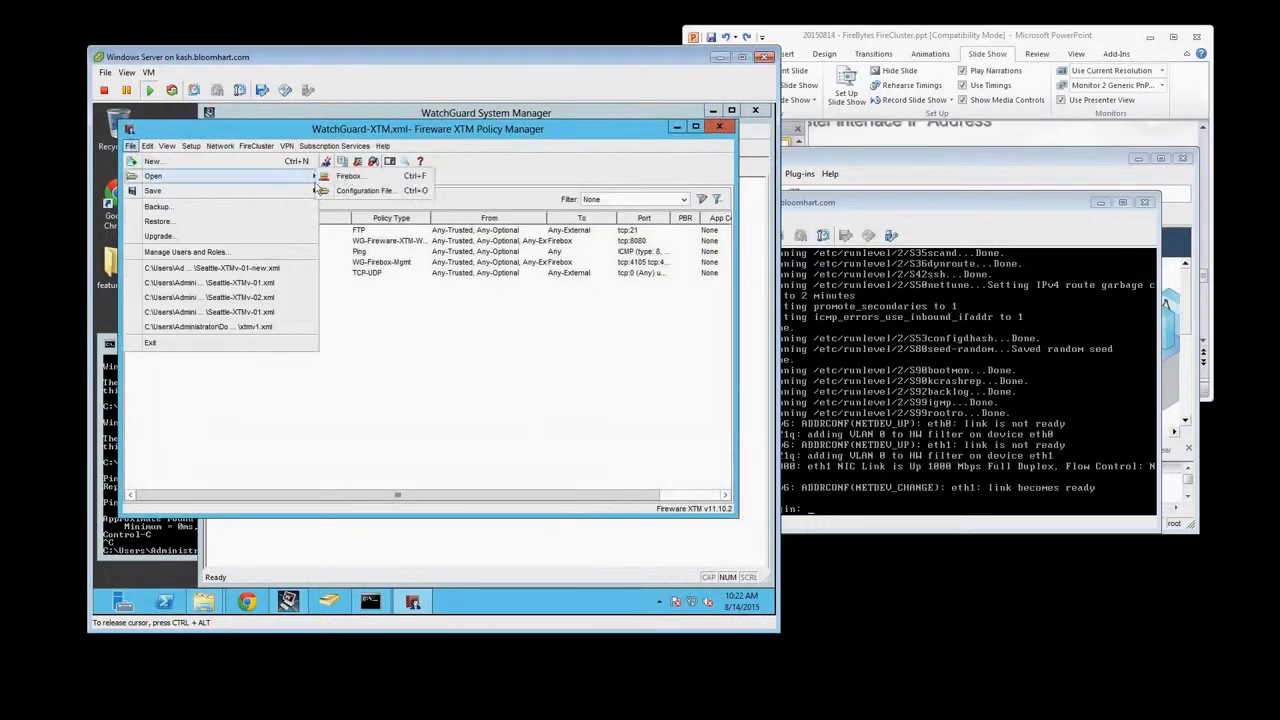
click(346, 183)
key(Escape)
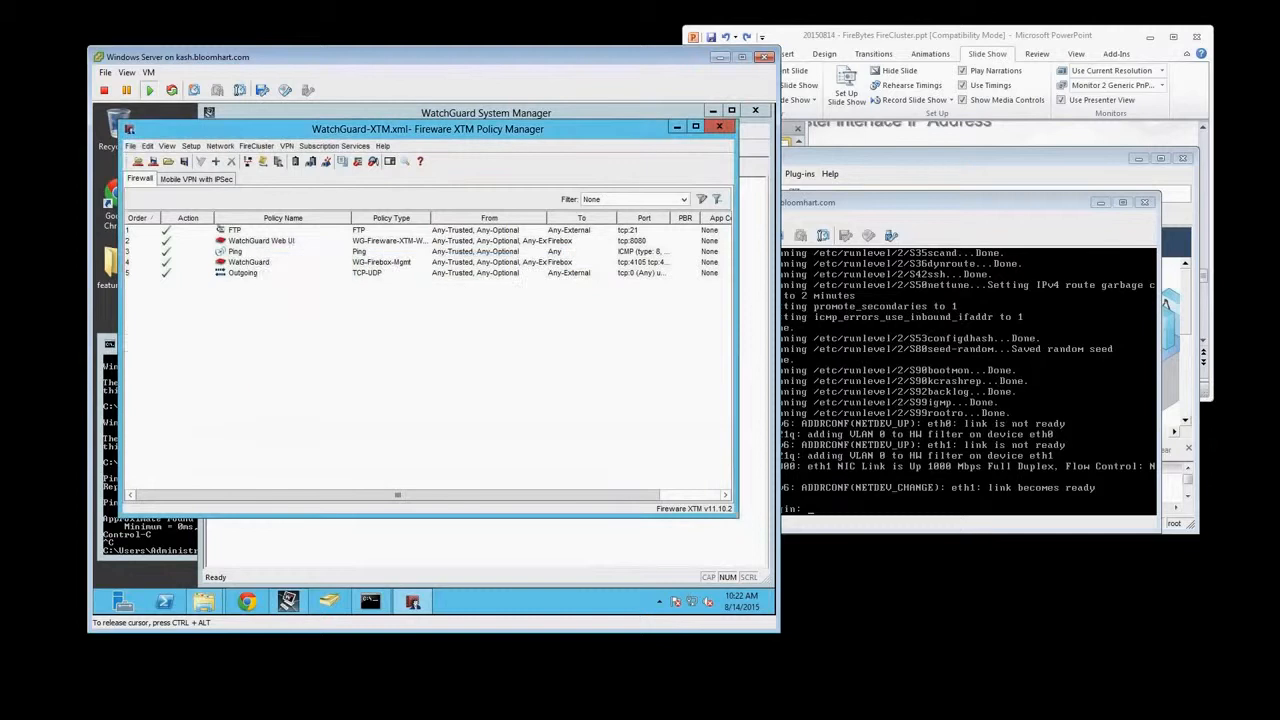
click(130, 147)
mouse_move(180, 176)
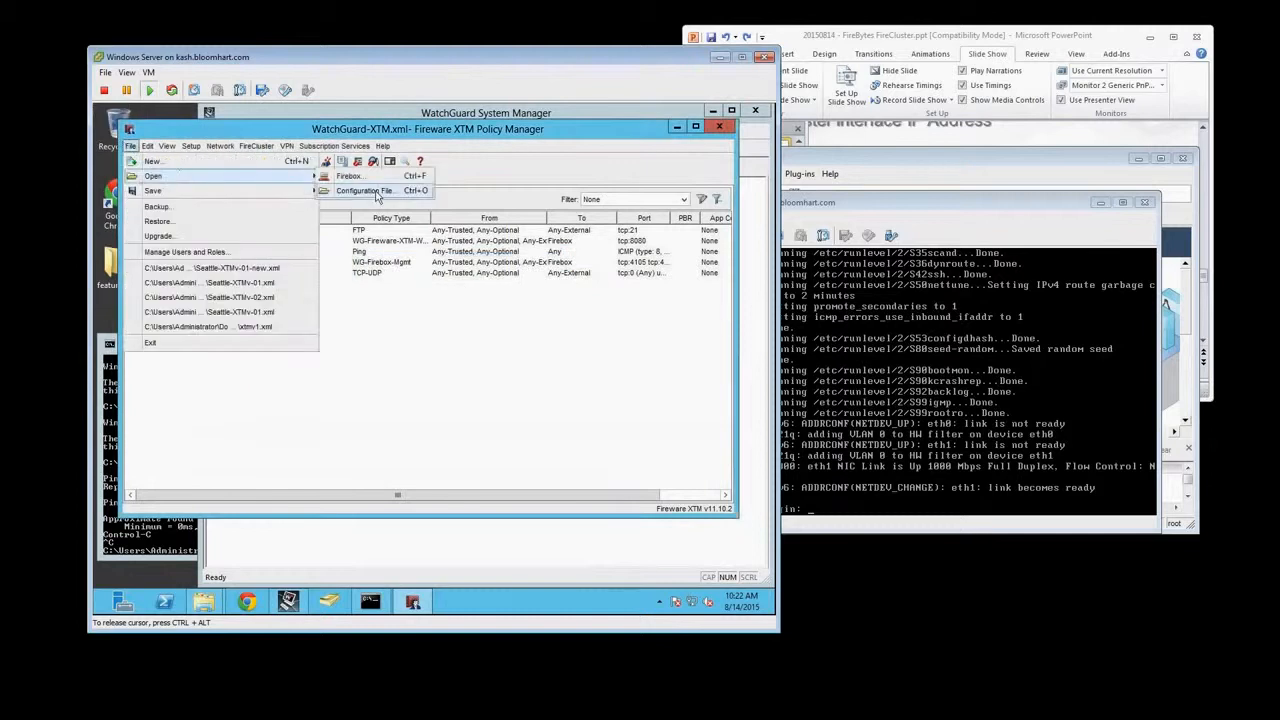
click(378, 196)
double_click(384, 225)
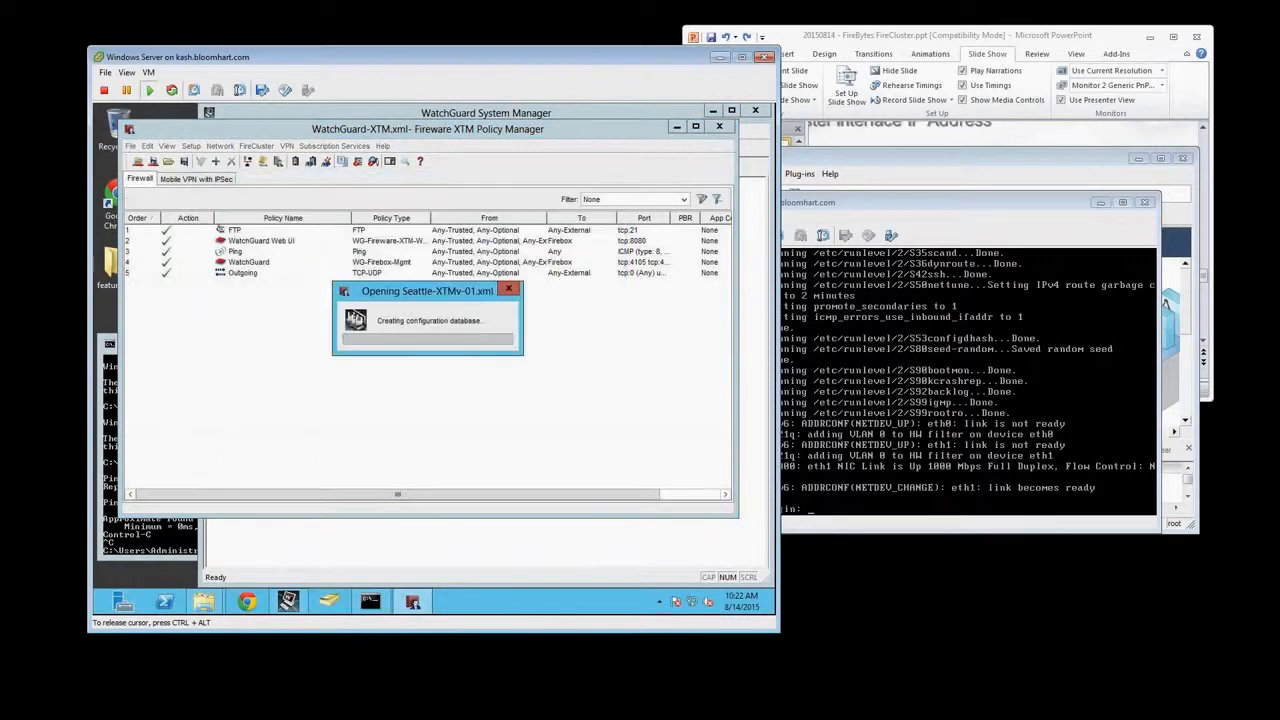
Review the FireCluster configuration of Seattle-XTMv-01.xml and accept it with FireCluster left disabled
click(256, 146)
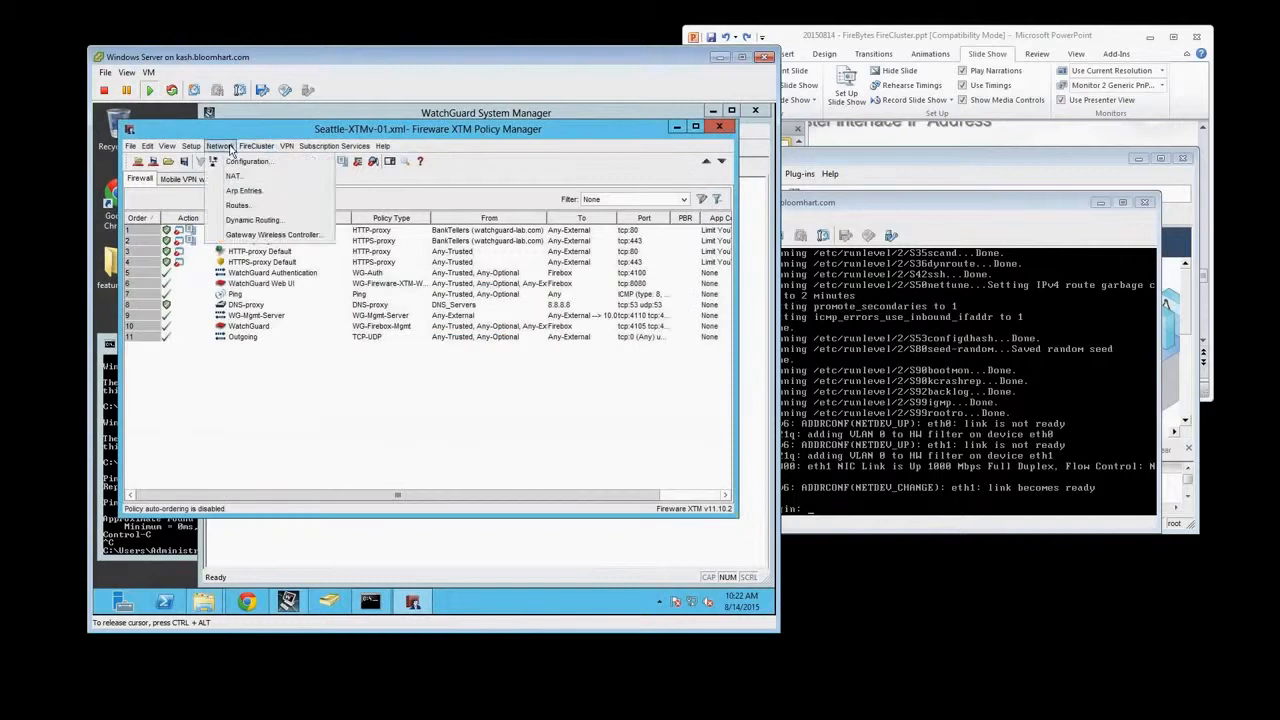
click(272, 176)
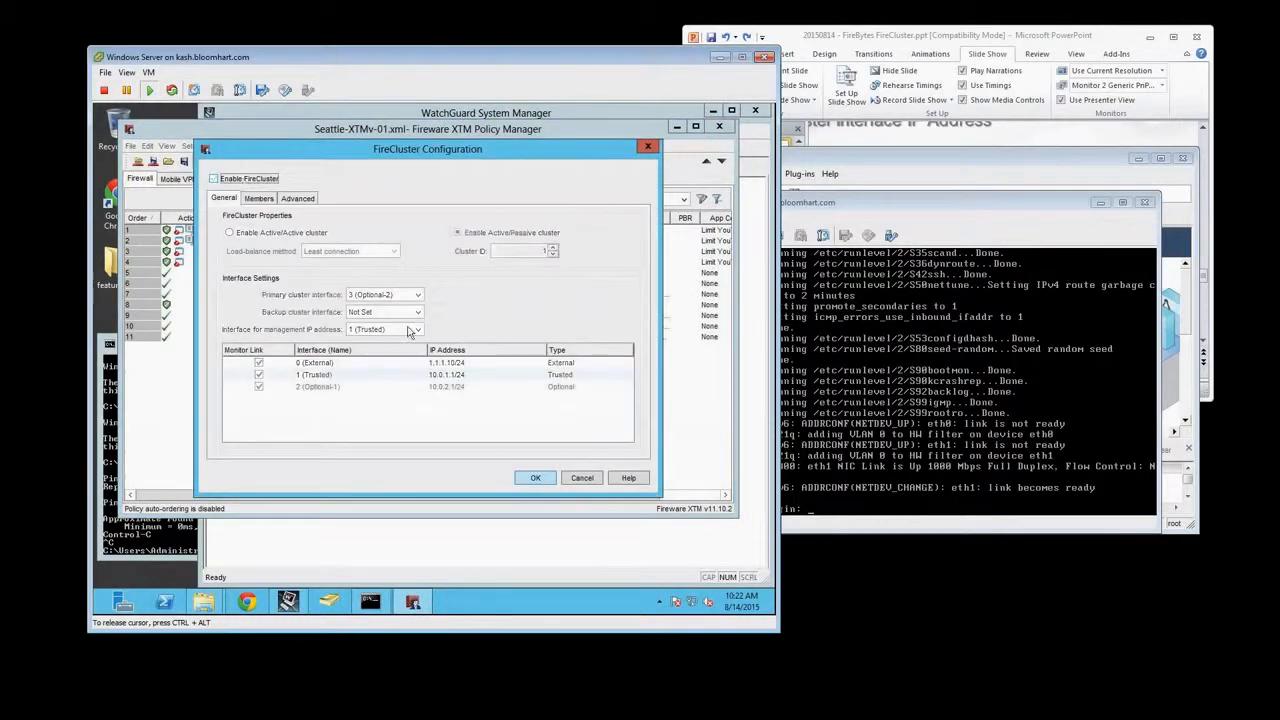
click(531, 478)
Review the interface types and IPv4 addresses in the network configuration, and close it without changes
click(221, 147)
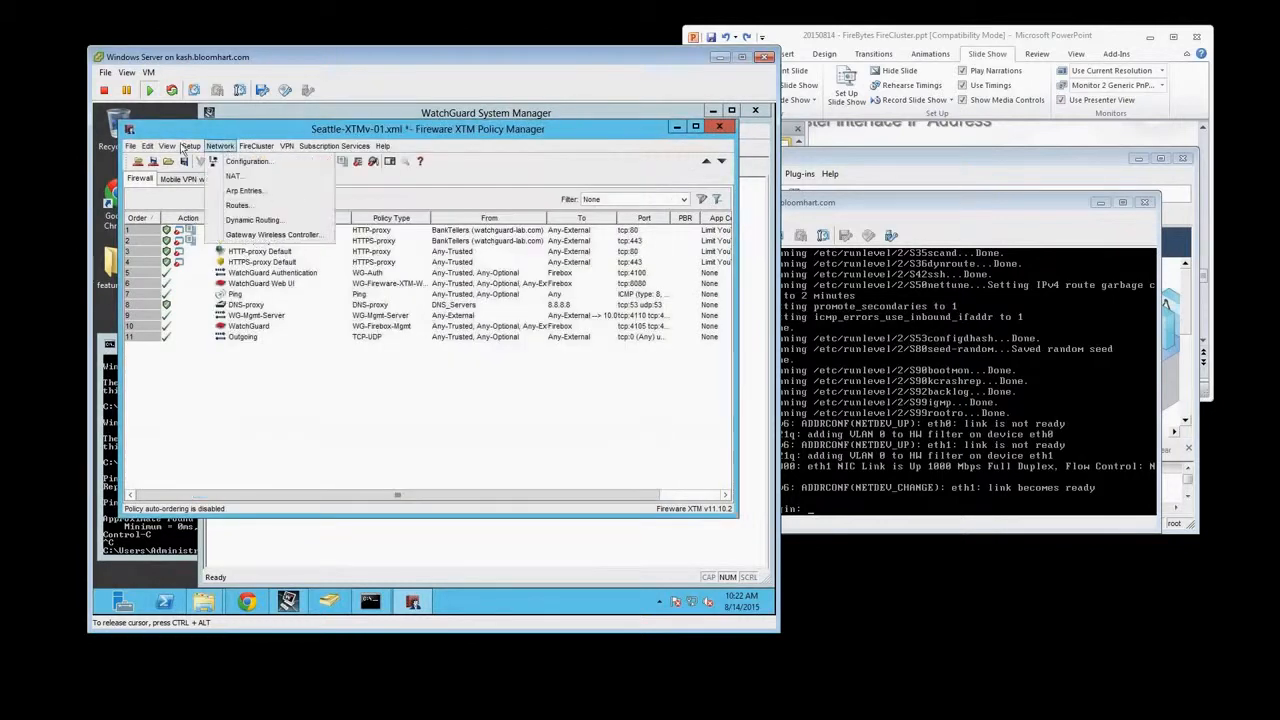
click(167, 147)
click(221, 147)
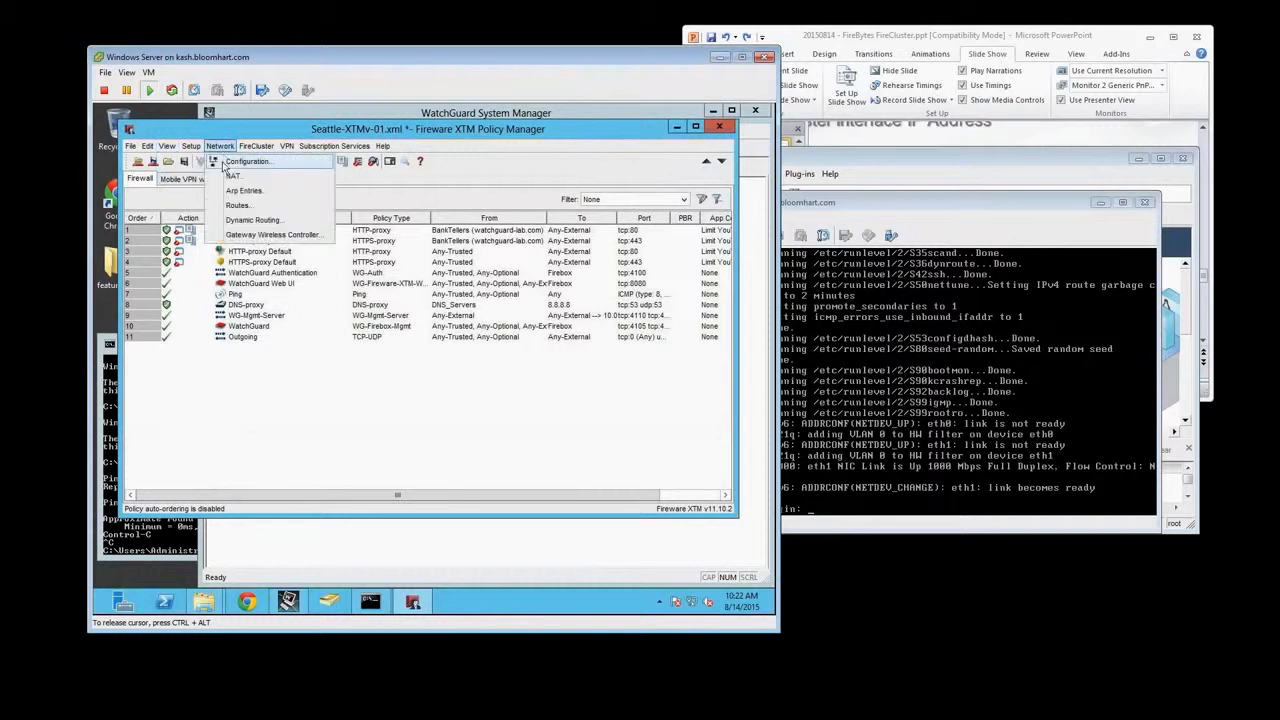
click(244, 165)
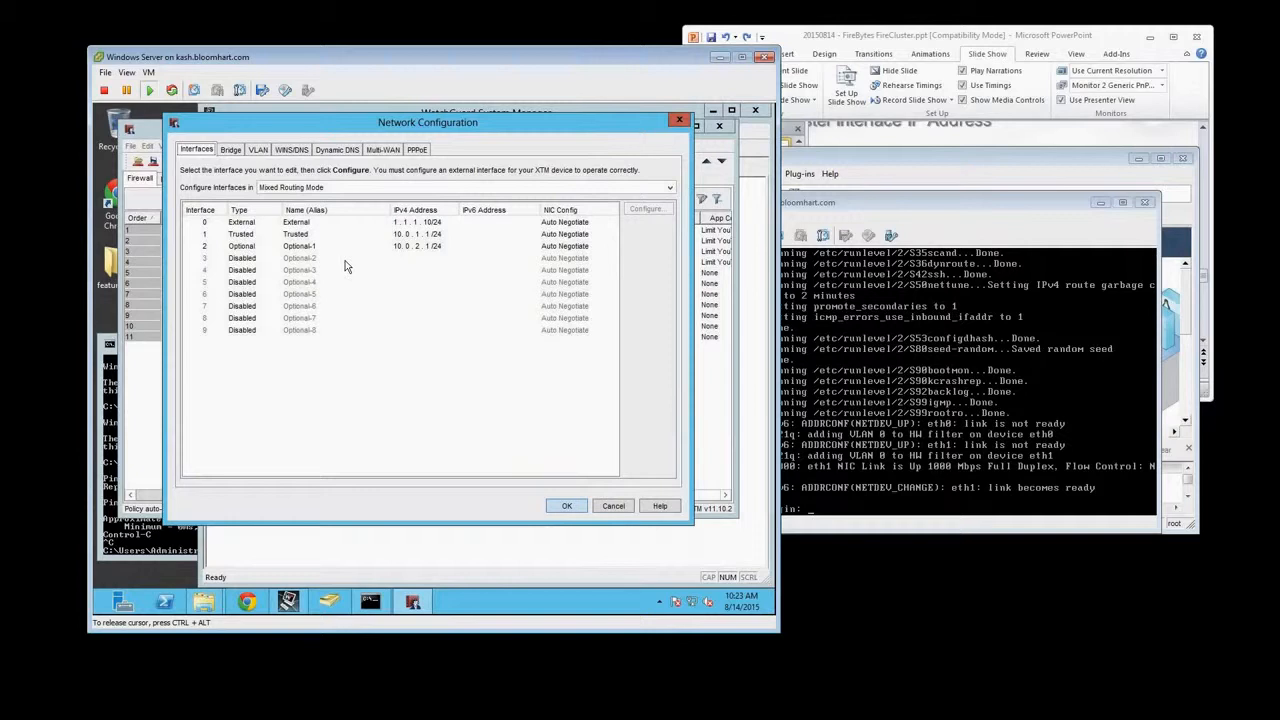
key(Escape)
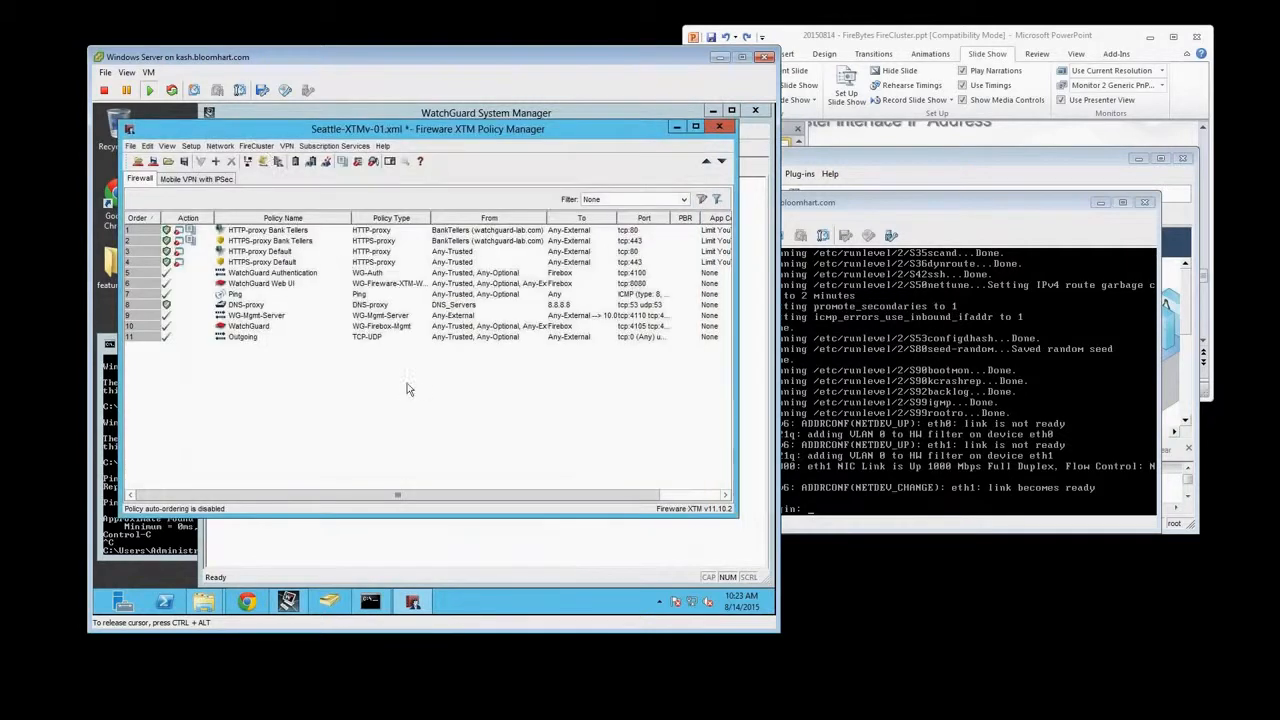
Start the FireCluster Setup Wizard for the Seattle-XTMv-01.xml configuration
click(257, 147)
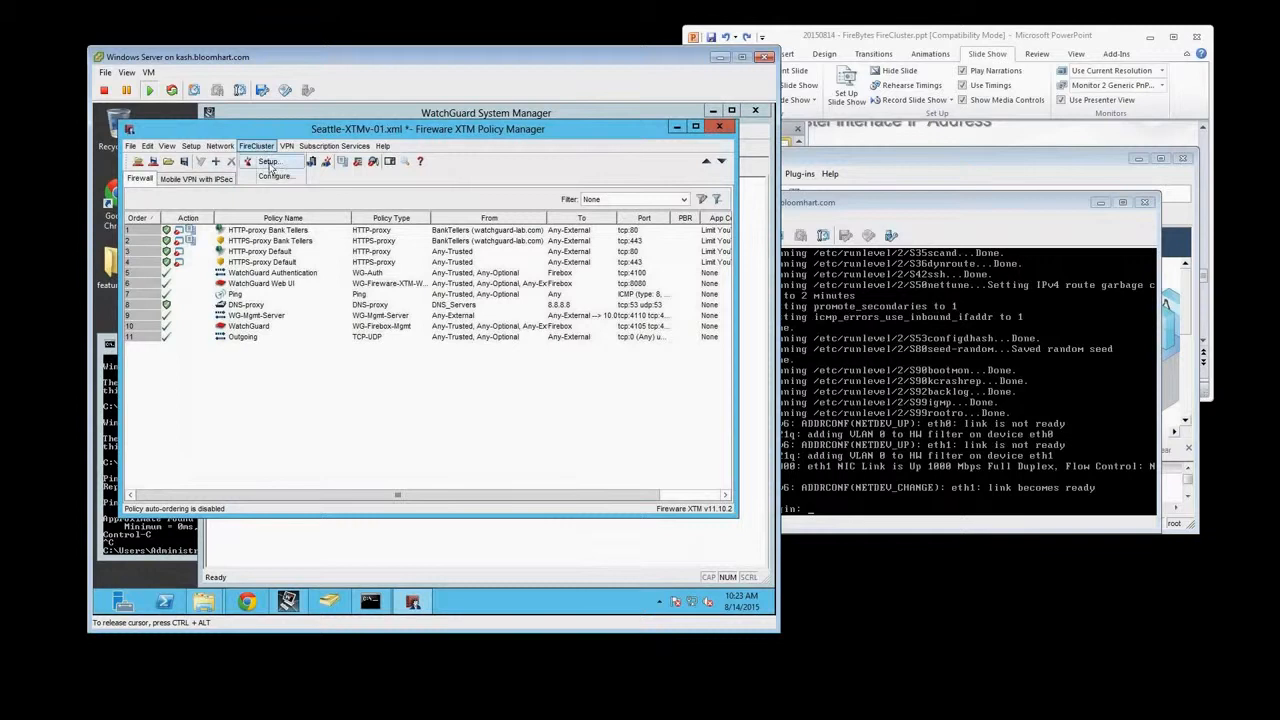
click(269, 163)
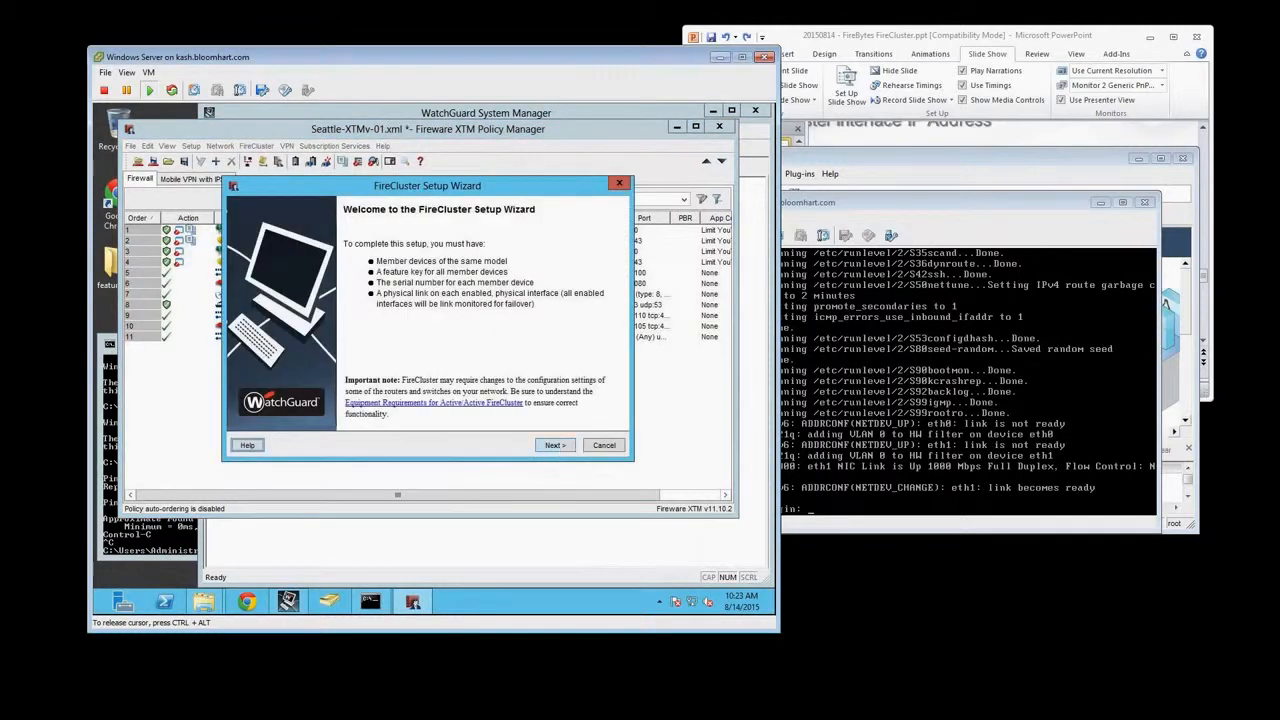
Move the Seattle-XTMv-01 console and the vSphere Client aside to check the virtual machine inventory, and return to the wizard
click(840, 207)
drag(840, 207, 0, 376)
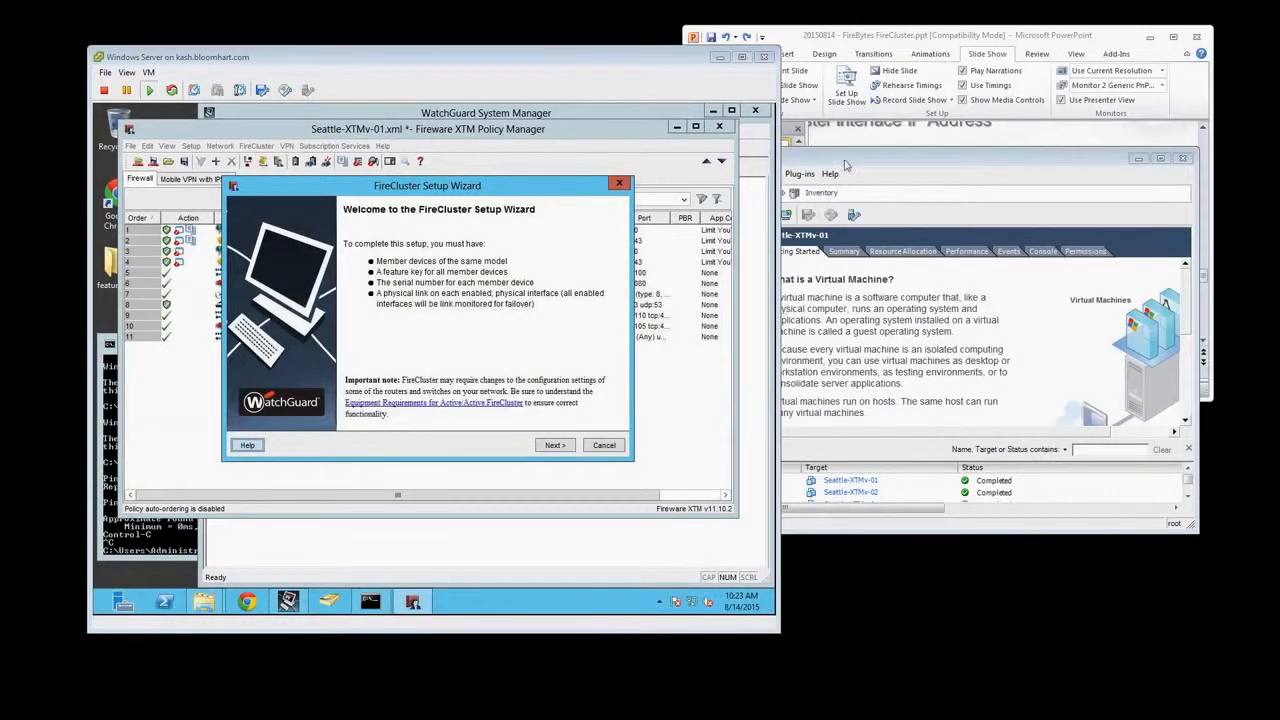
drag(843, 160, 949, 150)
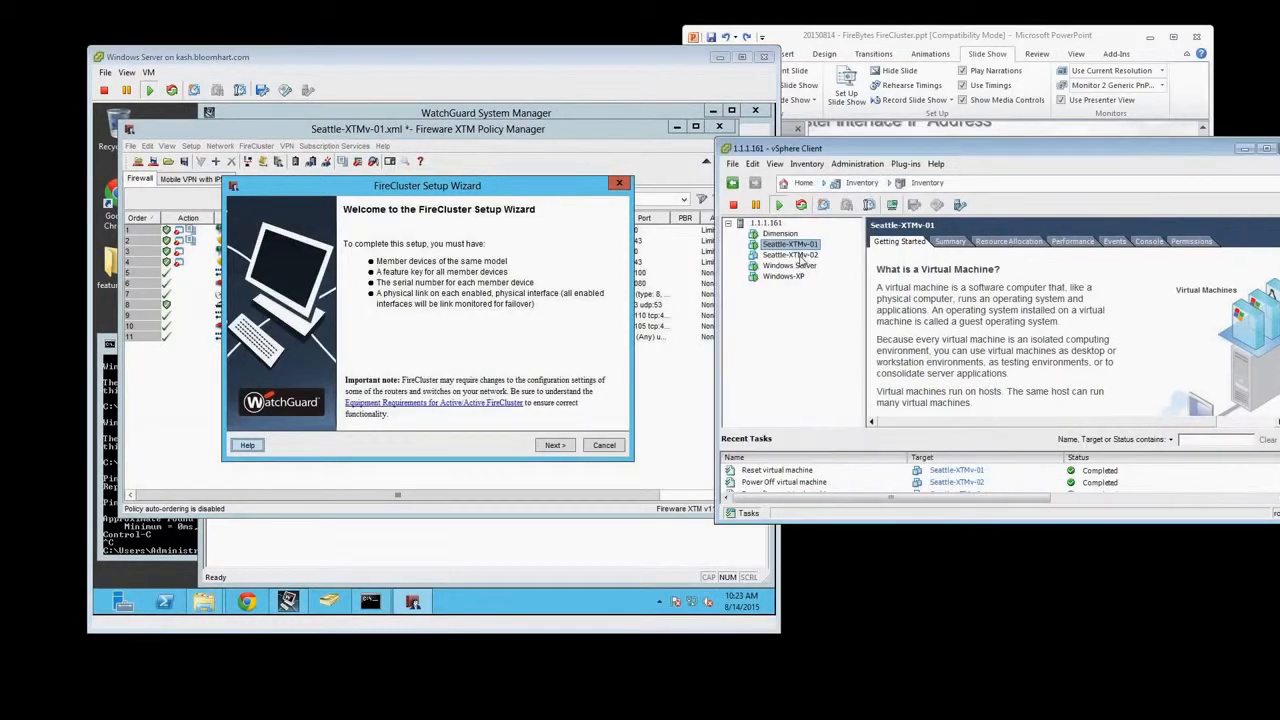
click(532, 342)
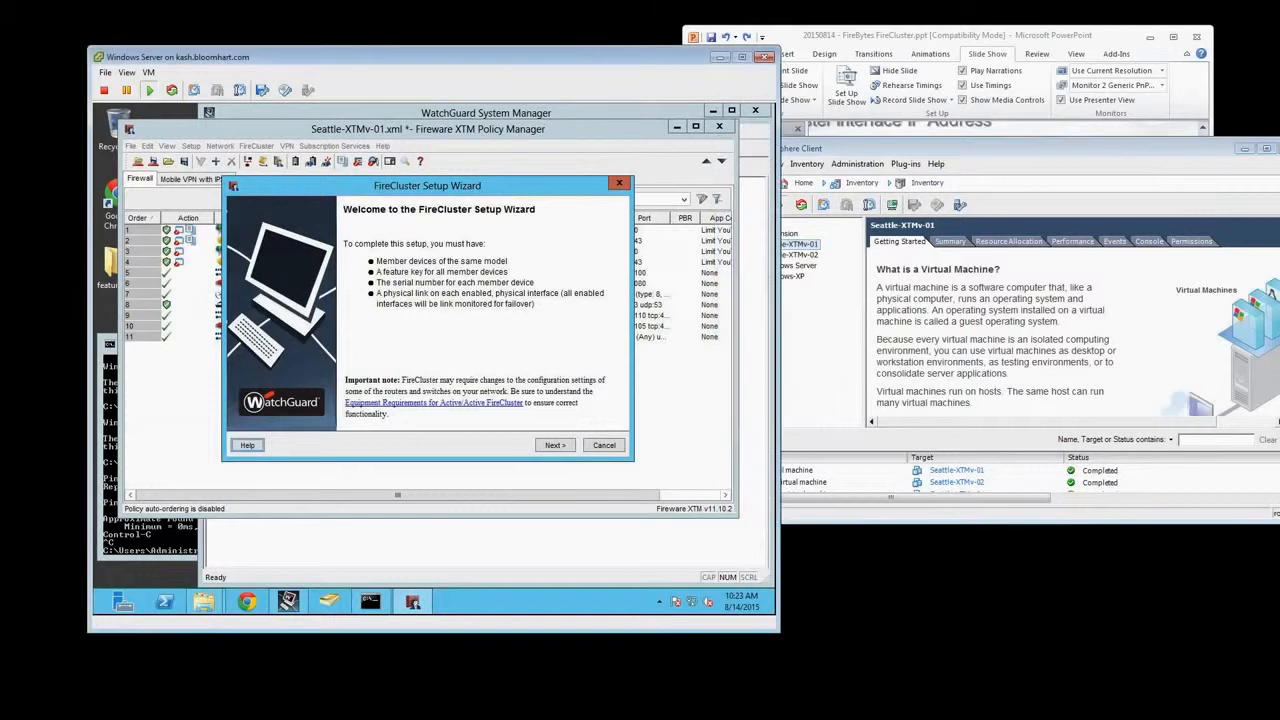
Pass the wizard's welcome page and accept an Active/Passive cluster with cluster ID 1
click(556, 446)
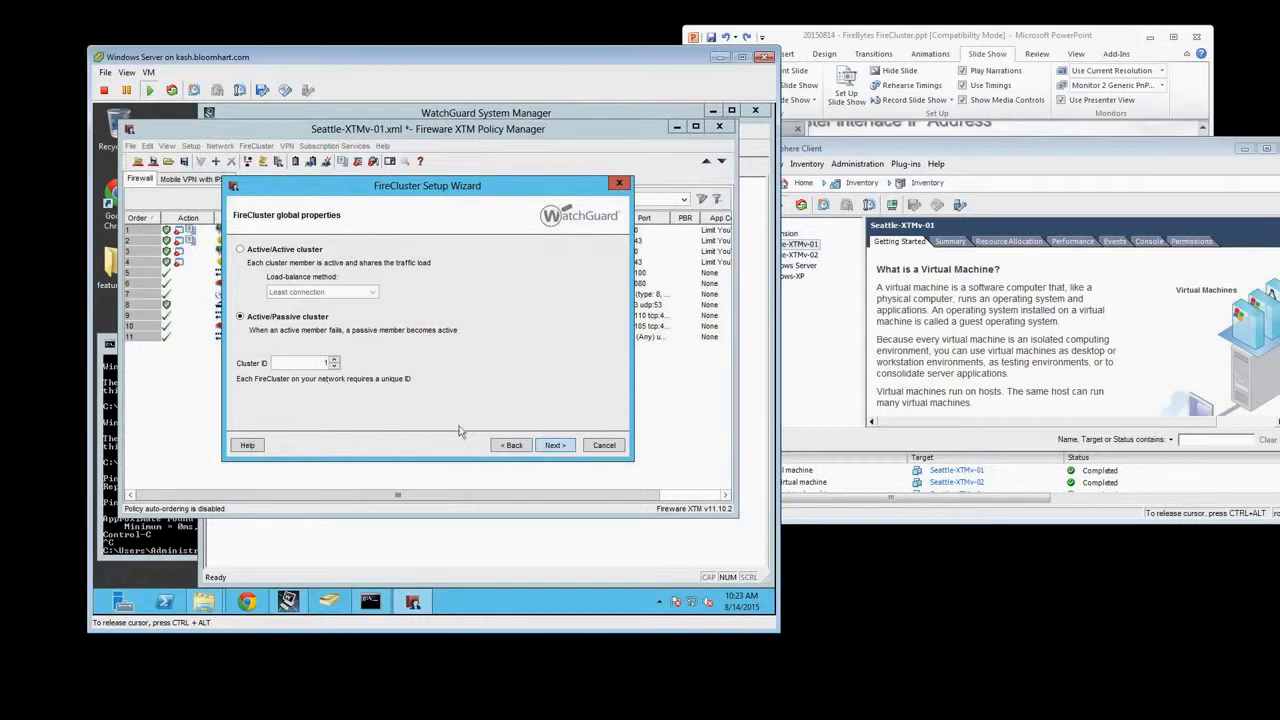
click(555, 445)
click(554, 447)
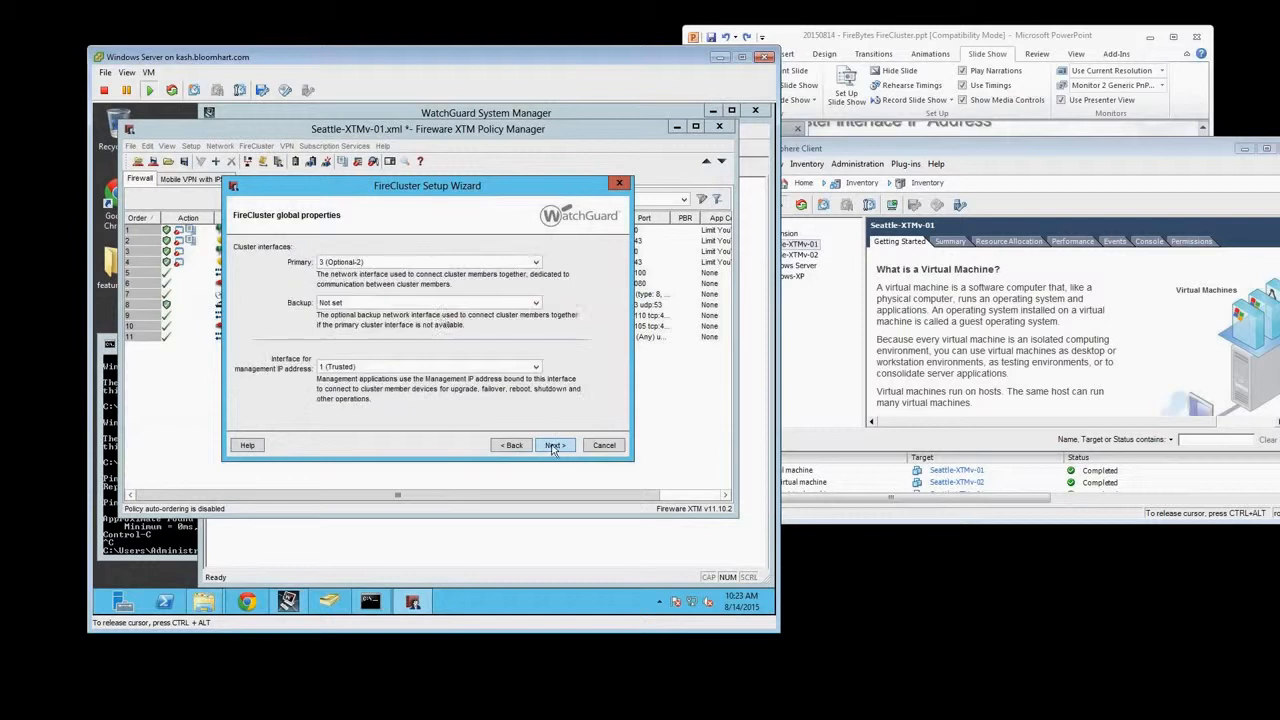
Set the primary cluster interface to 3 (Optional-2), keep backup not set and management on 1 (Trusted), and continue to the member feature key
click(345, 263)
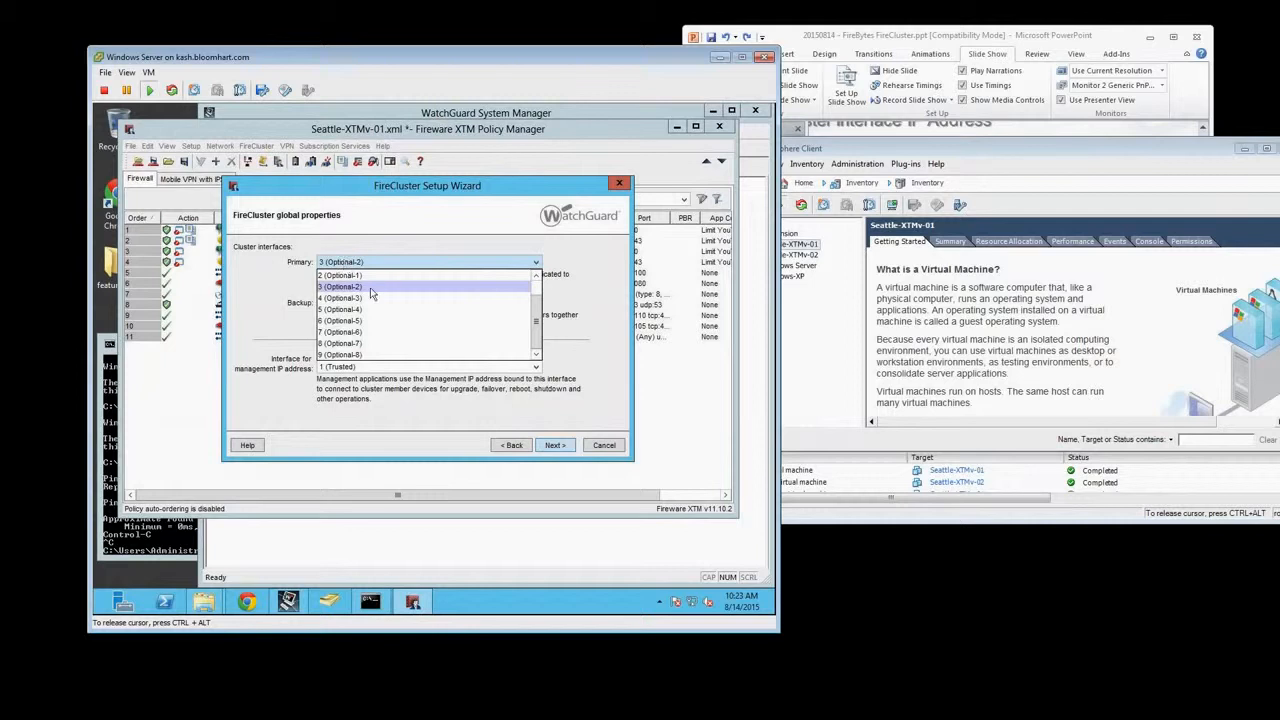
click(371, 292)
click(506, 263)
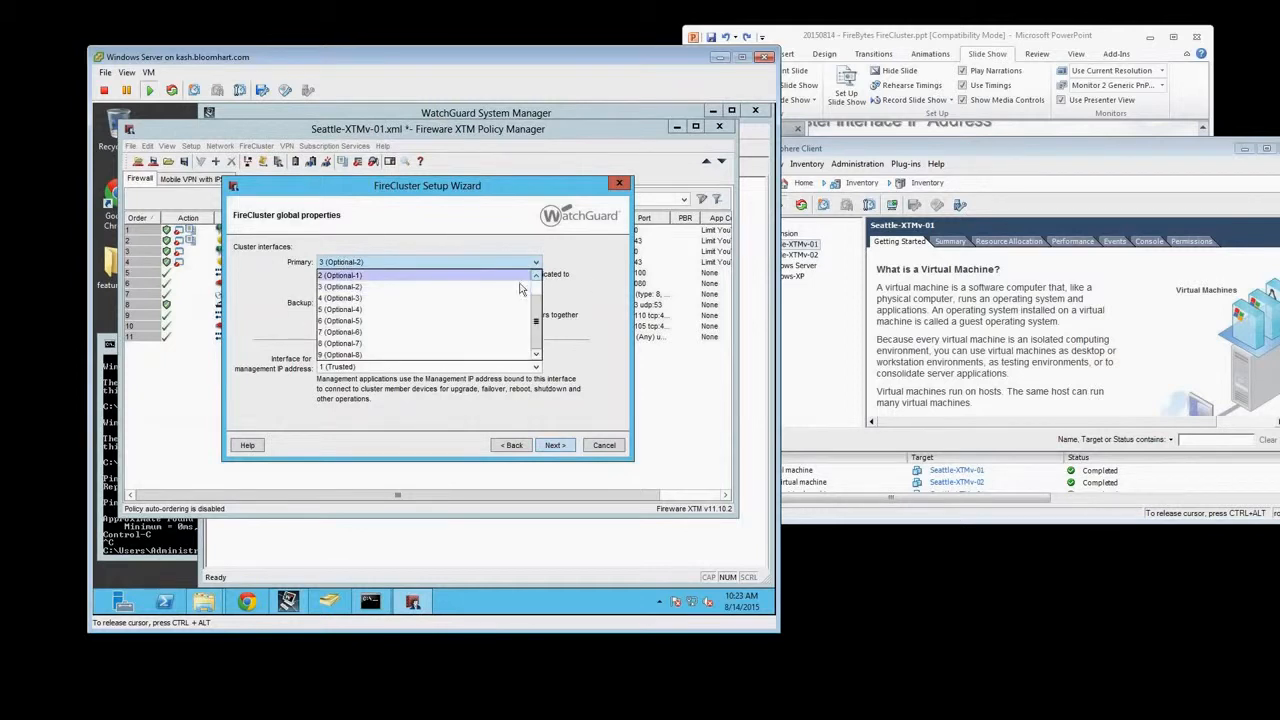
click(536, 275)
click(536, 275)
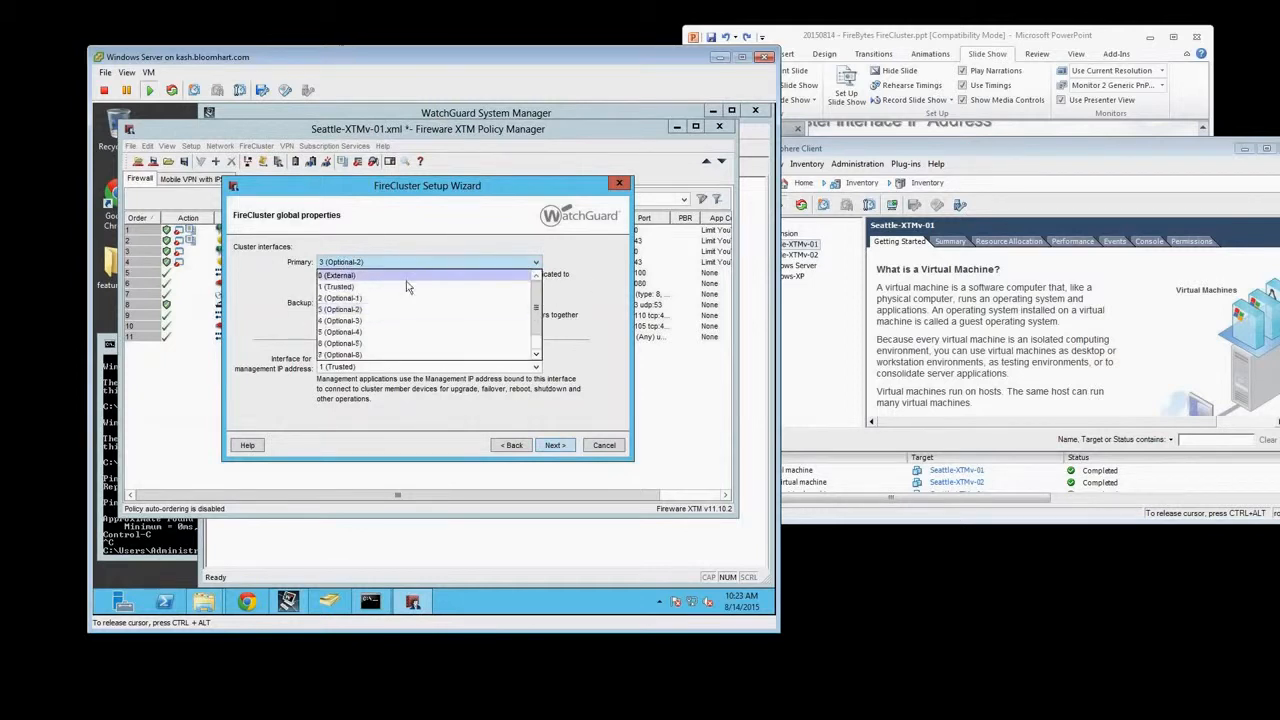
click(357, 310)
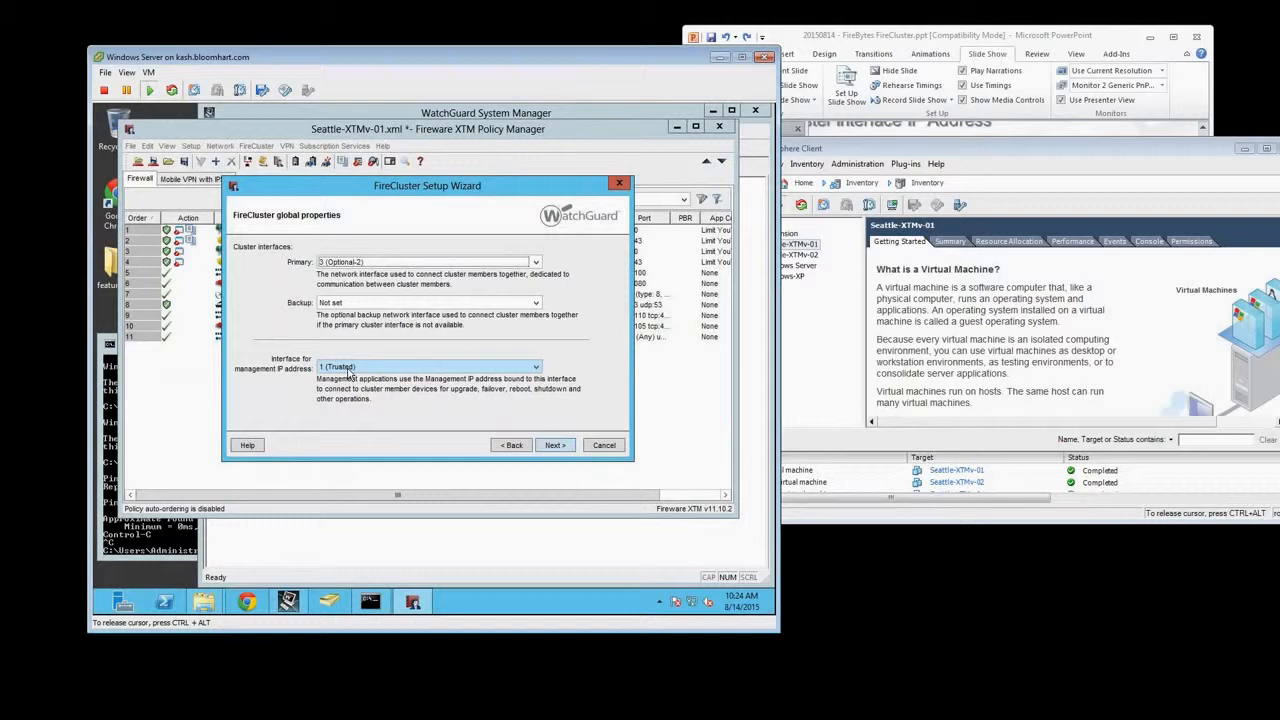
click(562, 450)
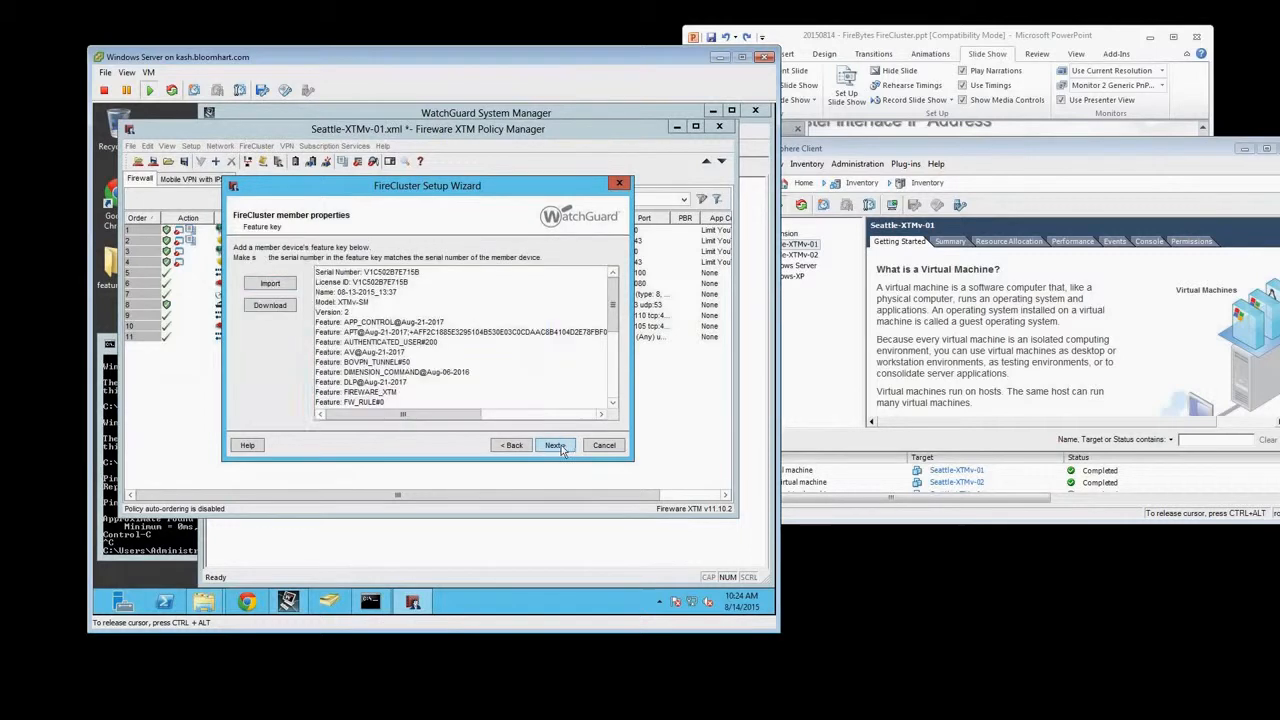
Load seattle-xtmv-01.txt from the Desktop's feature keys folder as the first member's feature key, listing all file types
click(275, 287)
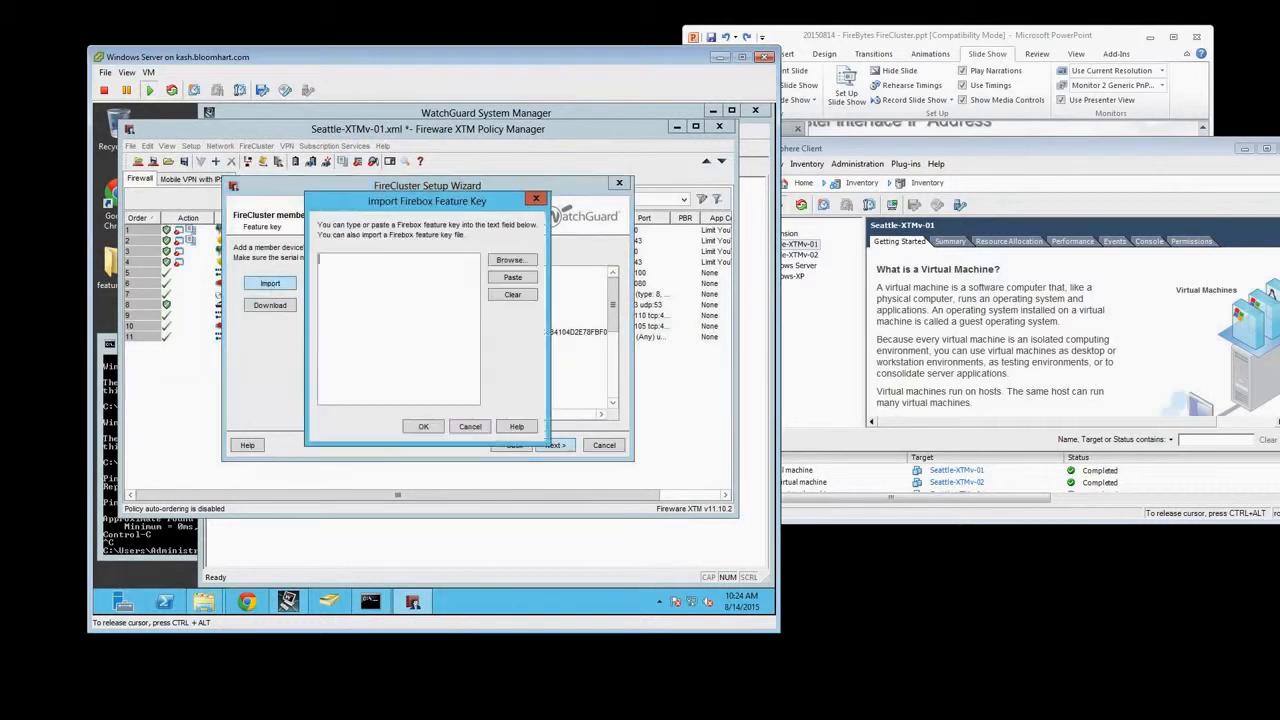
click(510, 259)
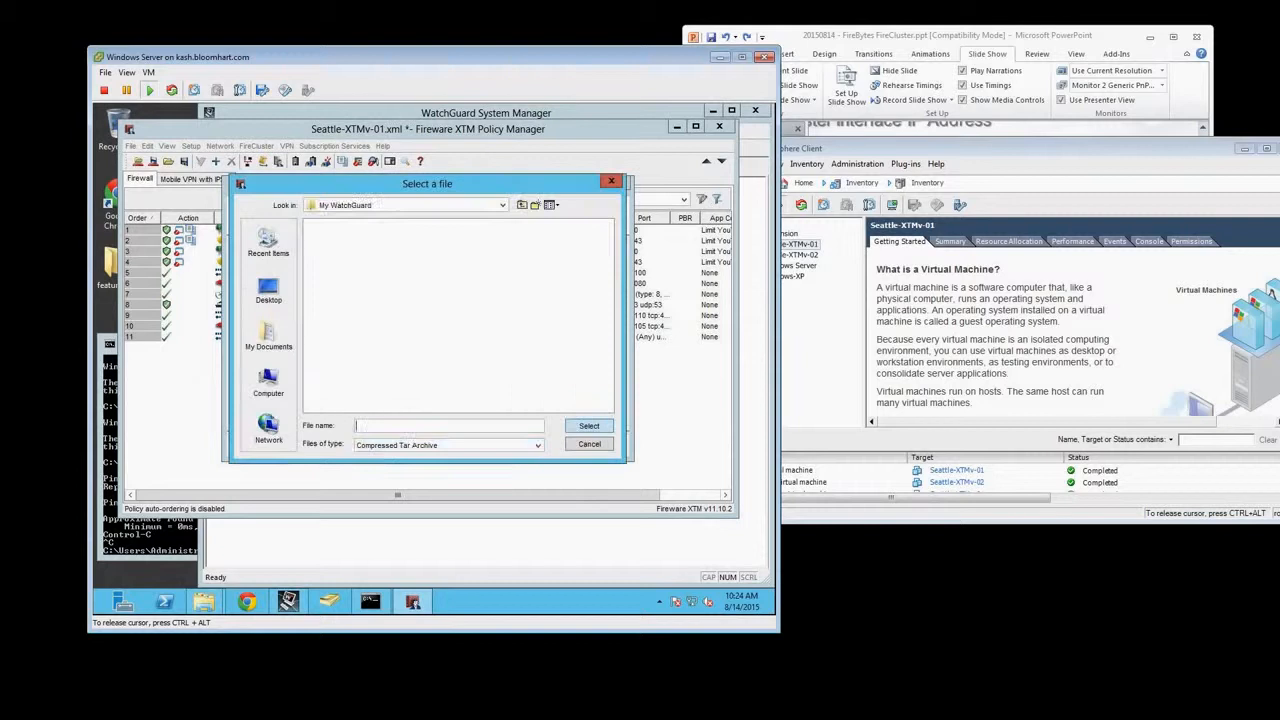
click(415, 450)
click(416, 472)
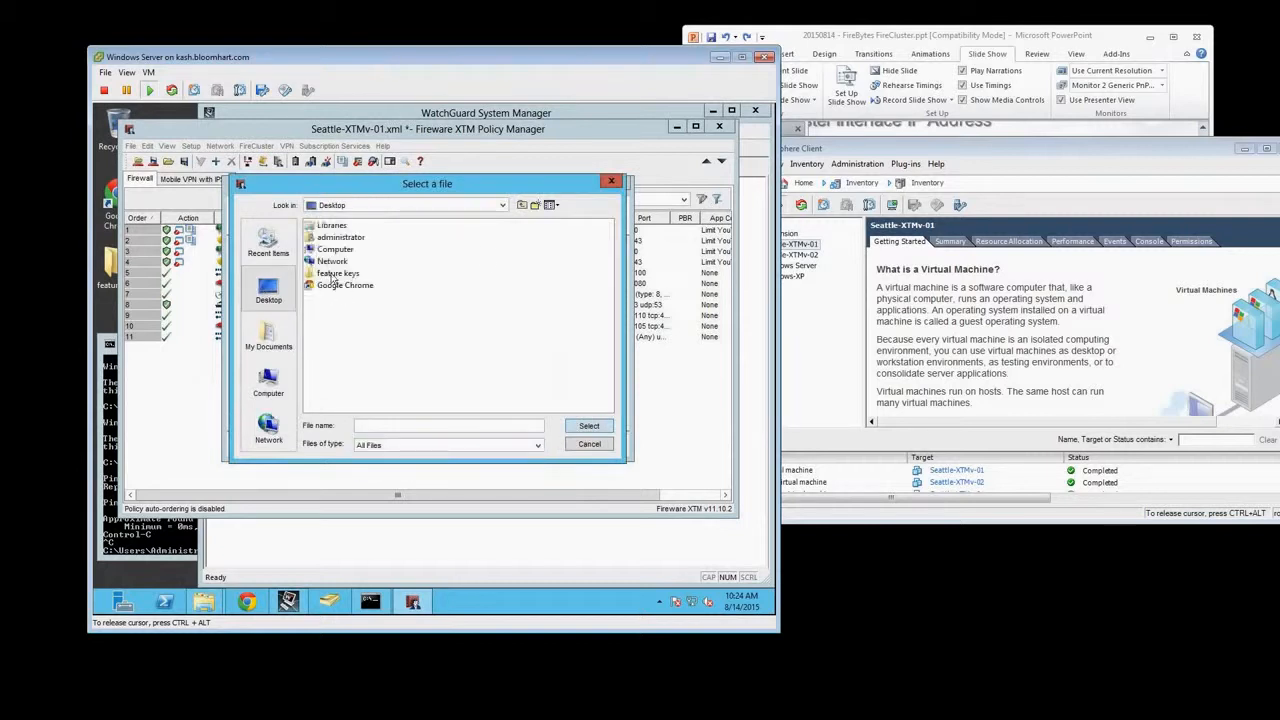
double_click(333, 274)
double_click(368, 226)
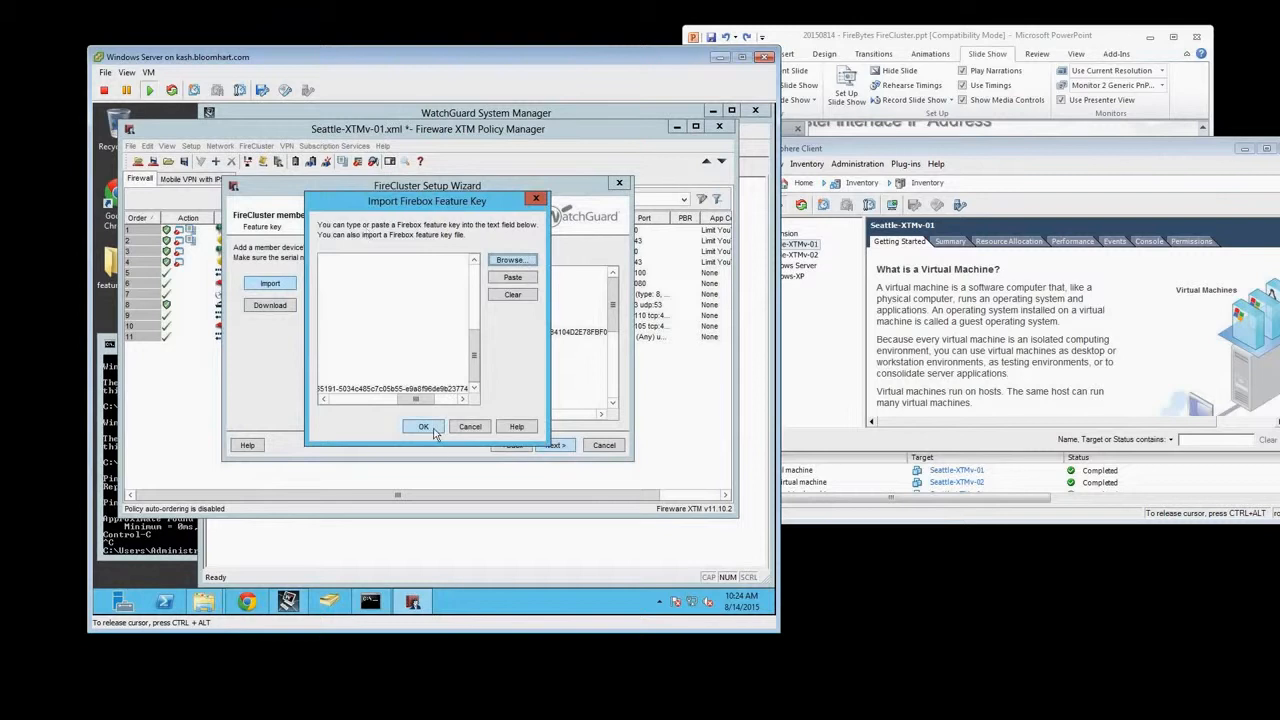
Browse back to the Desktop's feature keys folder and load seattle-xtmv-01.txt into the feature key import again
click(511, 260)
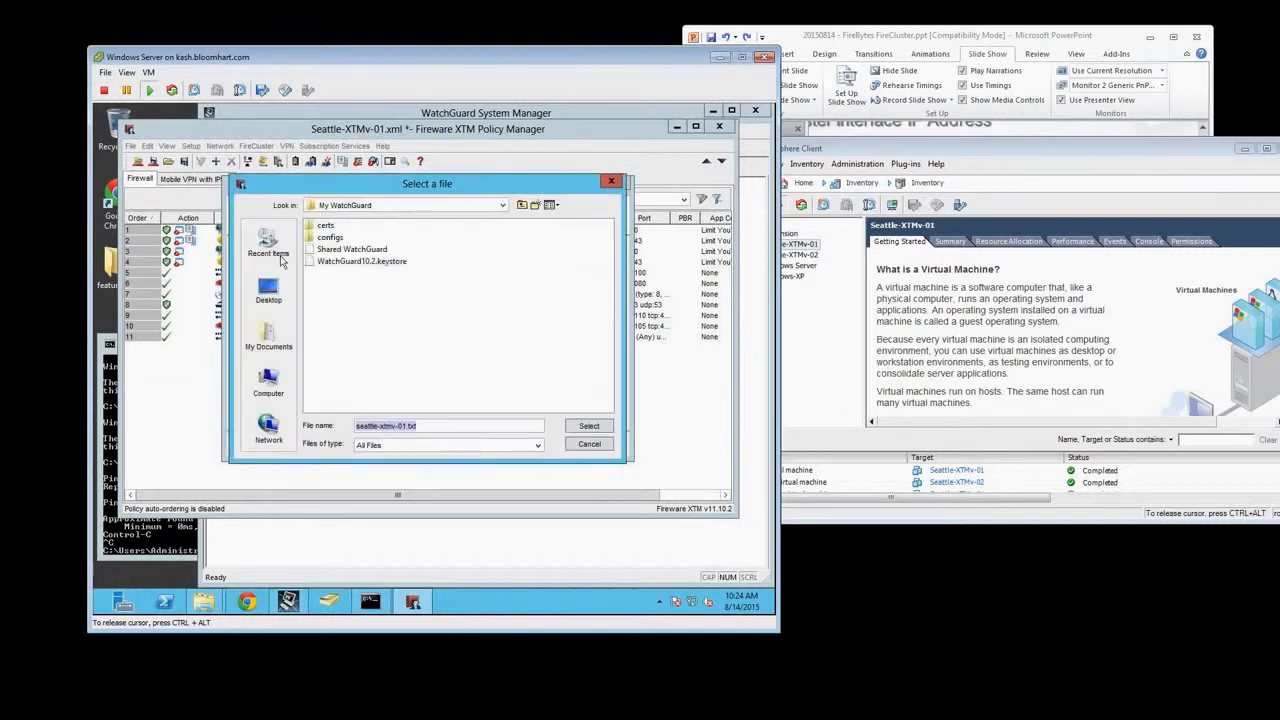
click(268, 290)
double_click(345, 278)
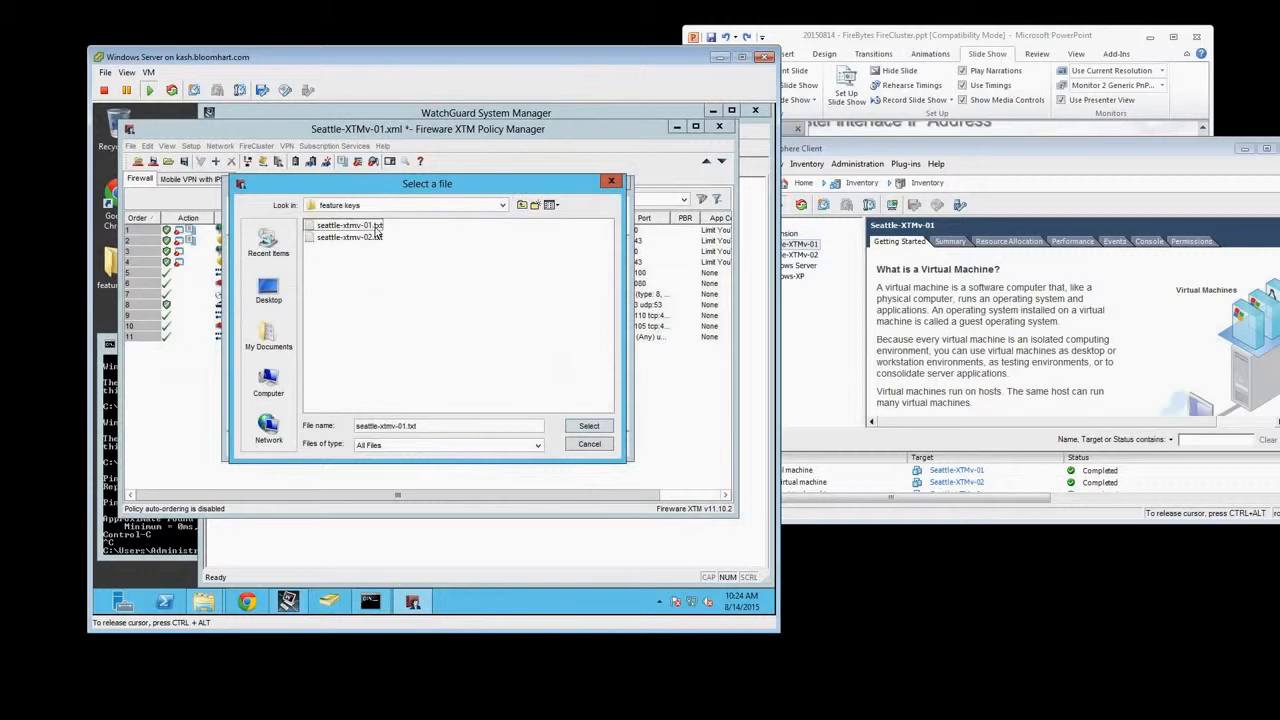
right_click(357, 231)
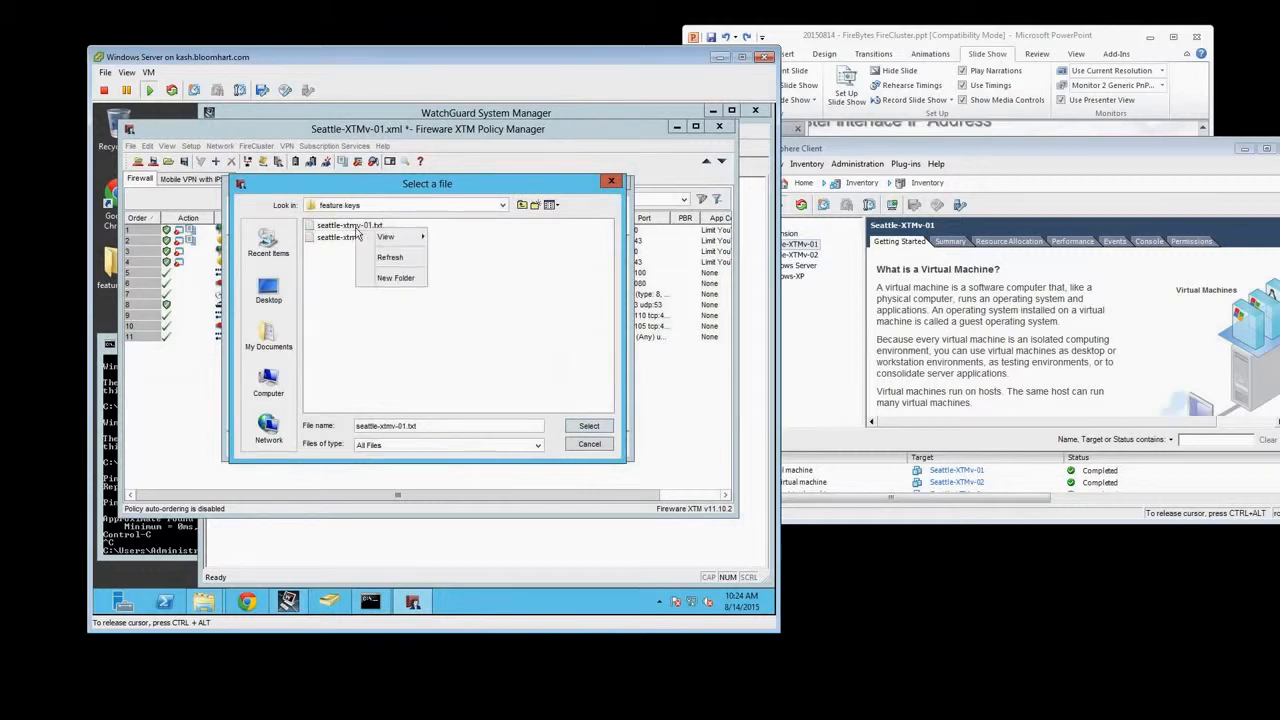
click(343, 230)
right_click(343, 230)
click(328, 235)
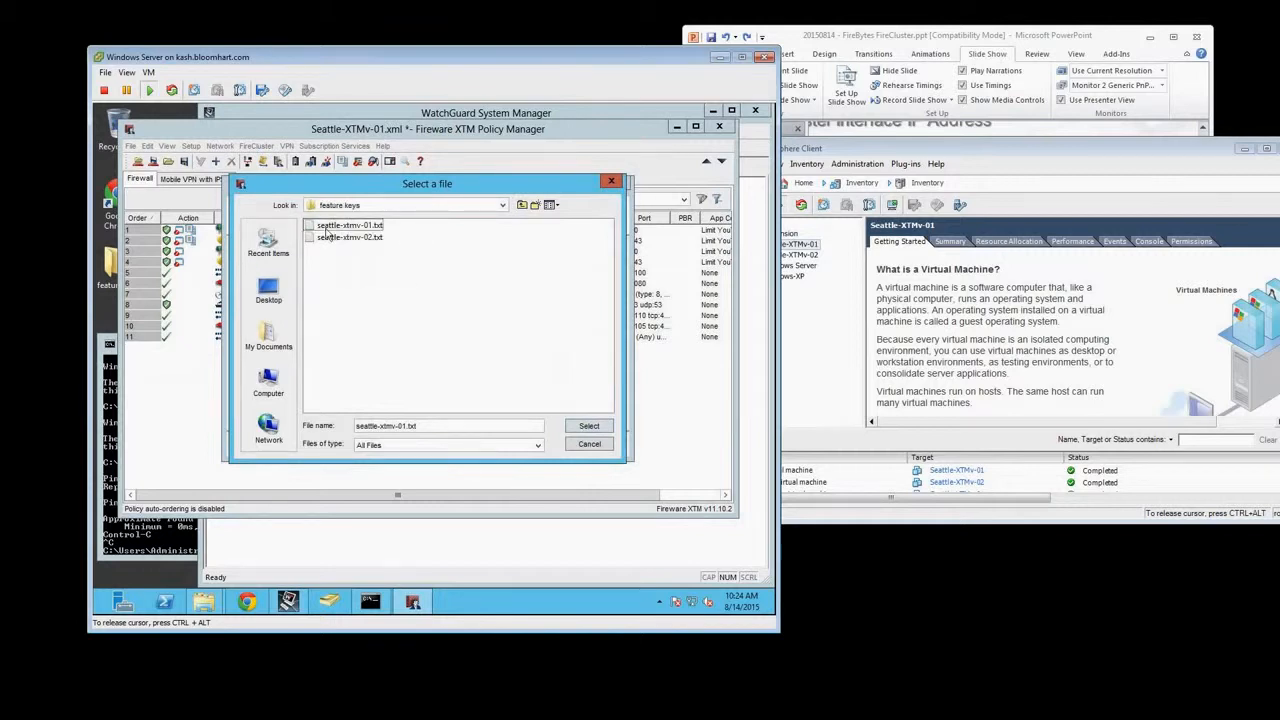
click(356, 230)
click(399, 231)
click(312, 229)
double_click(312, 229)
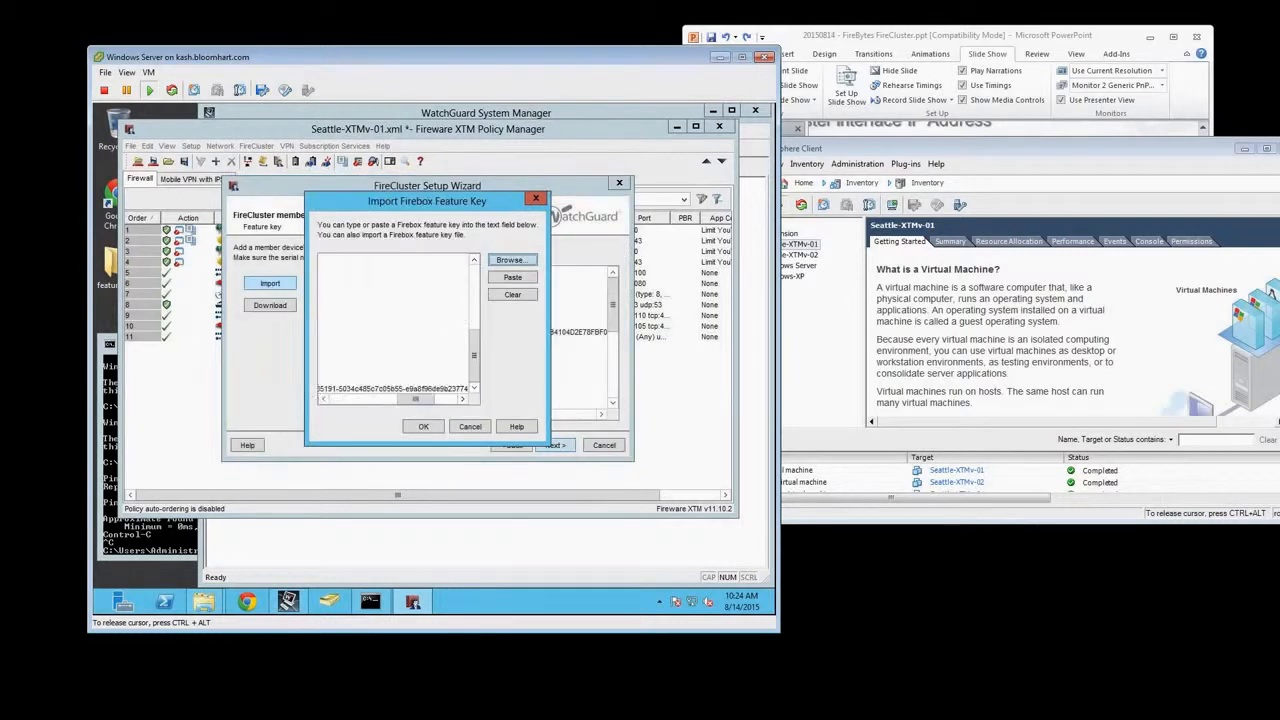
Check the feature list in the loaded key, including Dimension Command, and accept it as the first member's feature key
drag(474, 341, 473, 262)
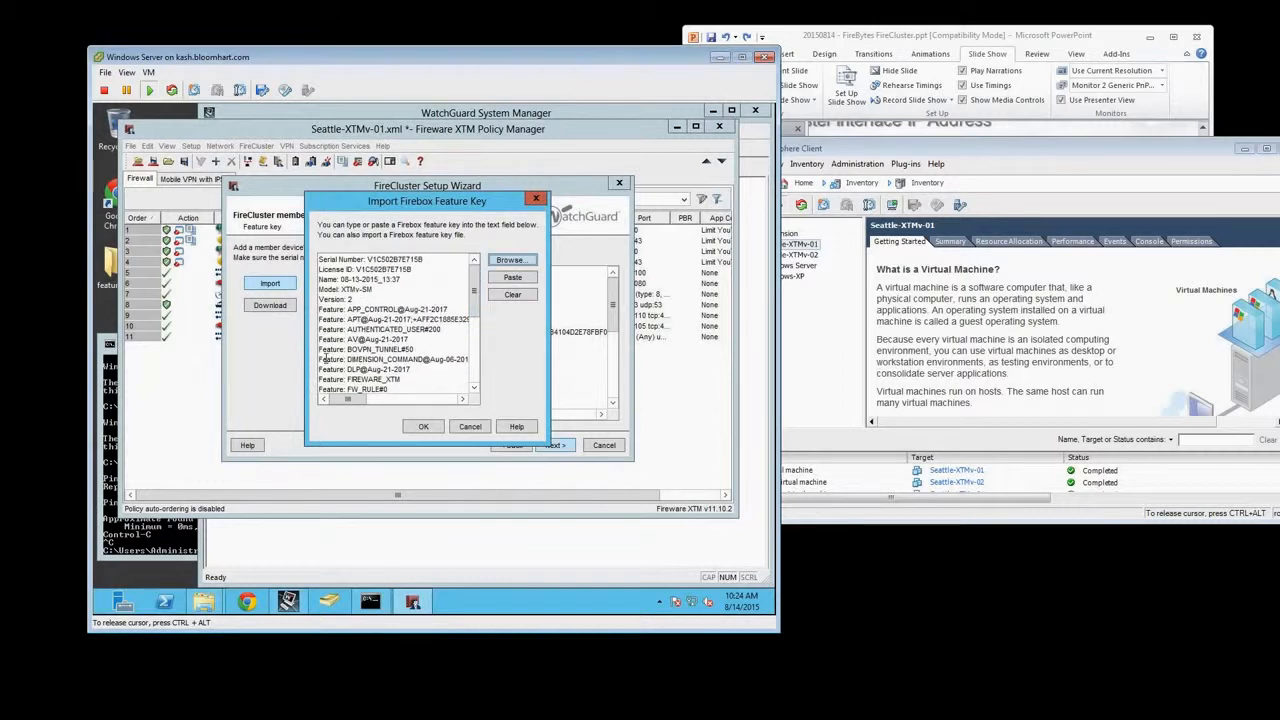
drag(318, 359, 384, 359)
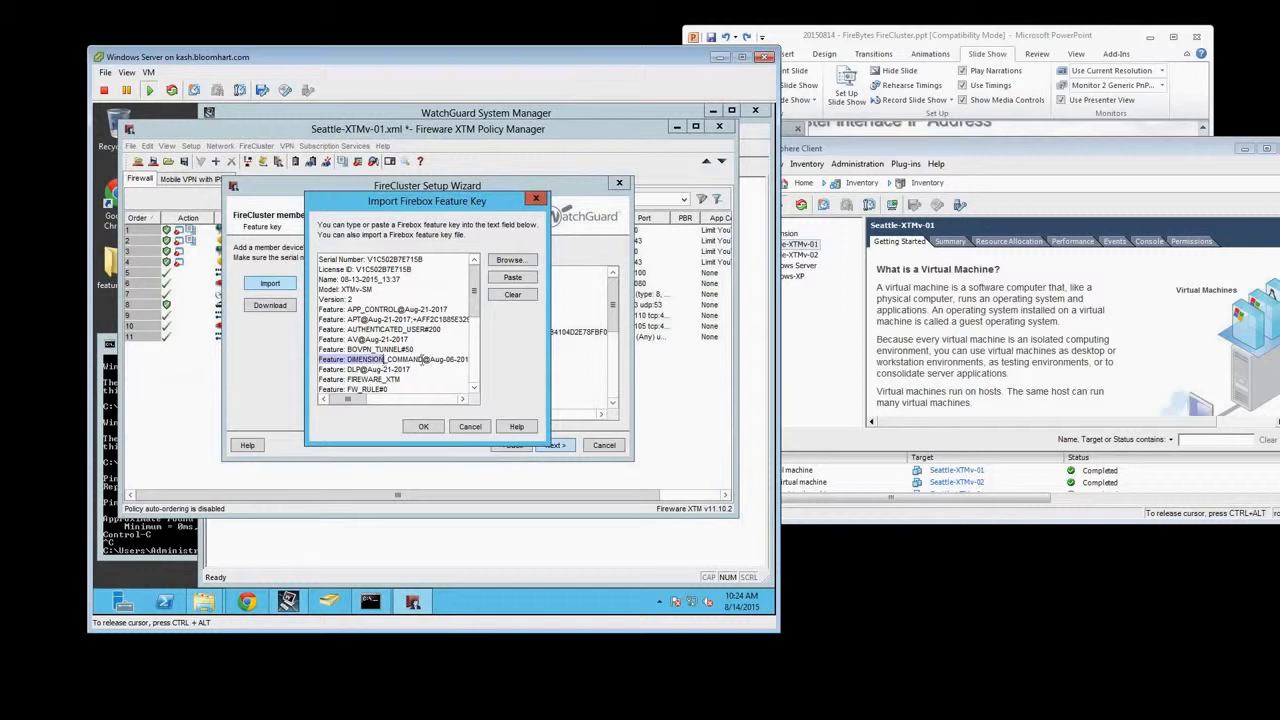
click(321, 359)
click(424, 428)
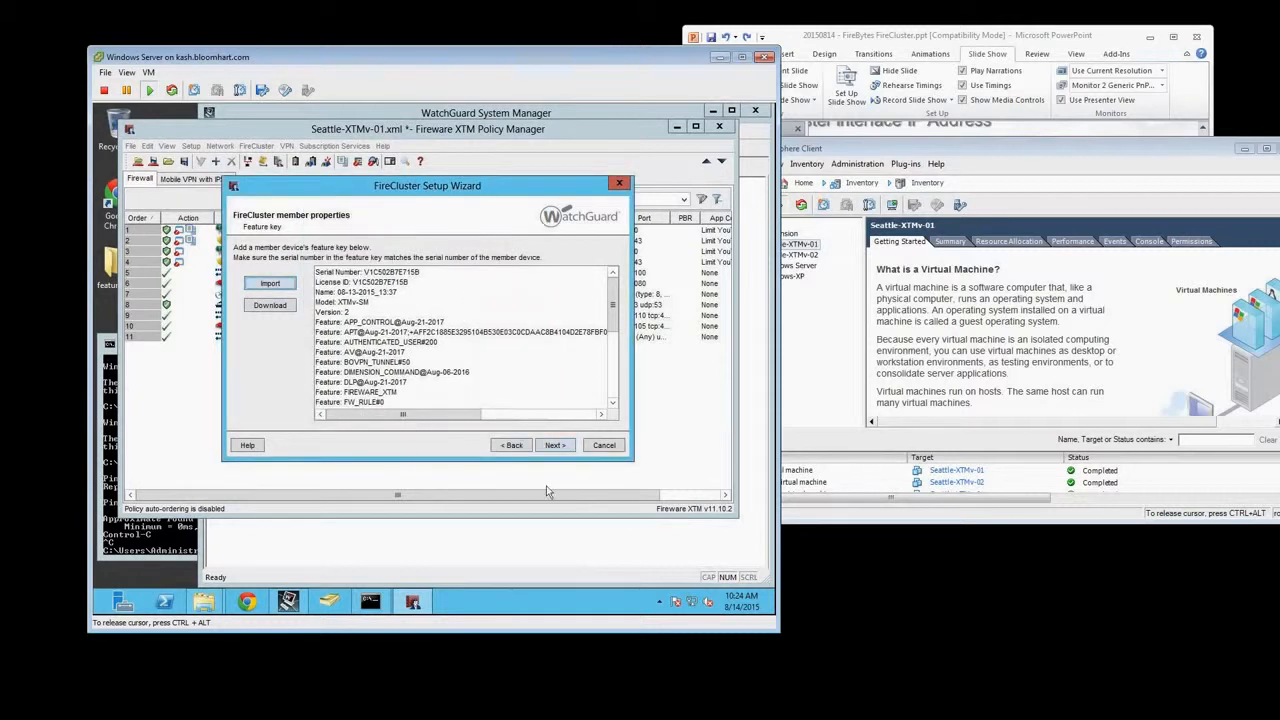
click(554, 446)
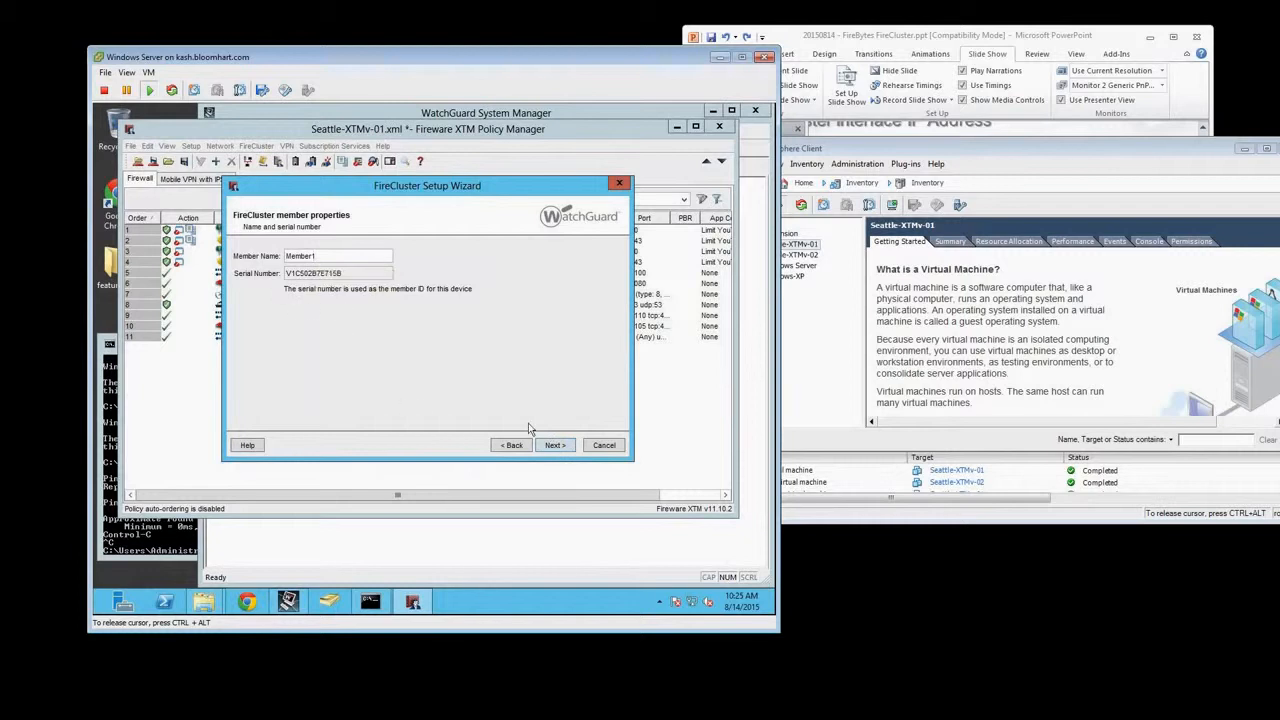
Keep the name Member1 and accept primary cluster IP 169.254.3.1/24 and management IP 10.0.1.101/24, consulting the PowerPoint address table
click(558, 446)
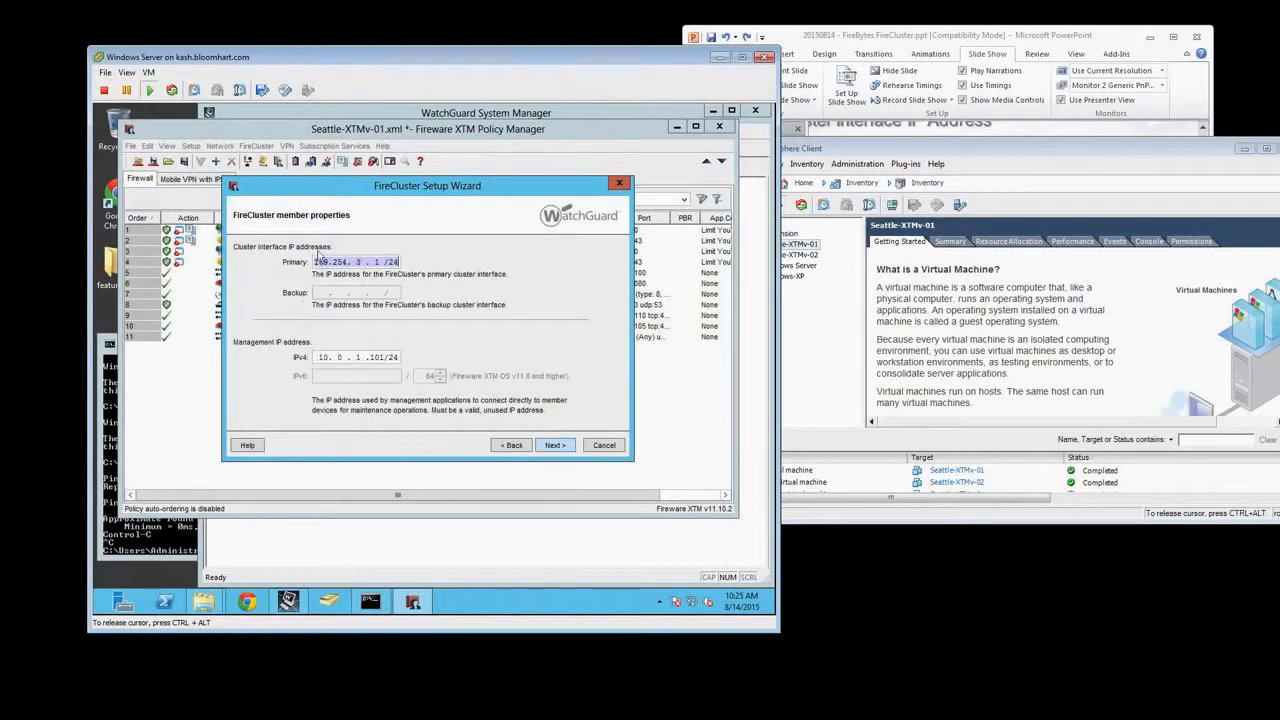
click(897, 34)
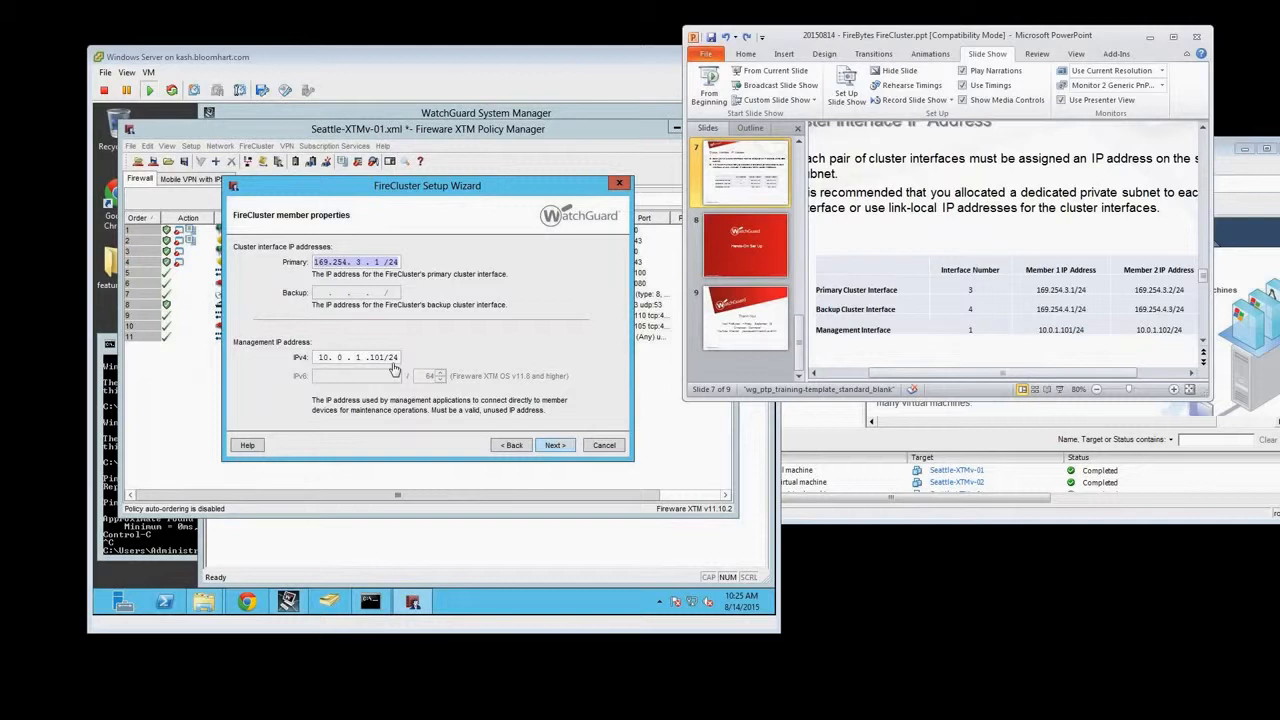
click(557, 449)
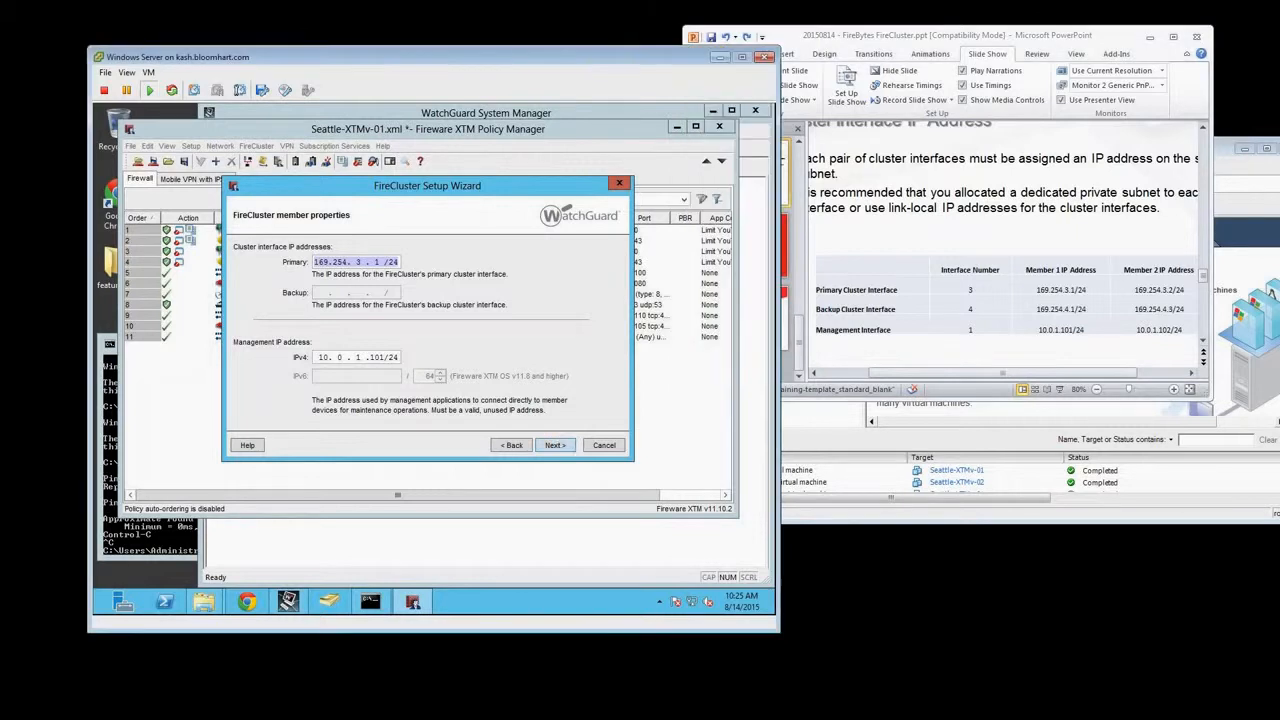
click(557, 449)
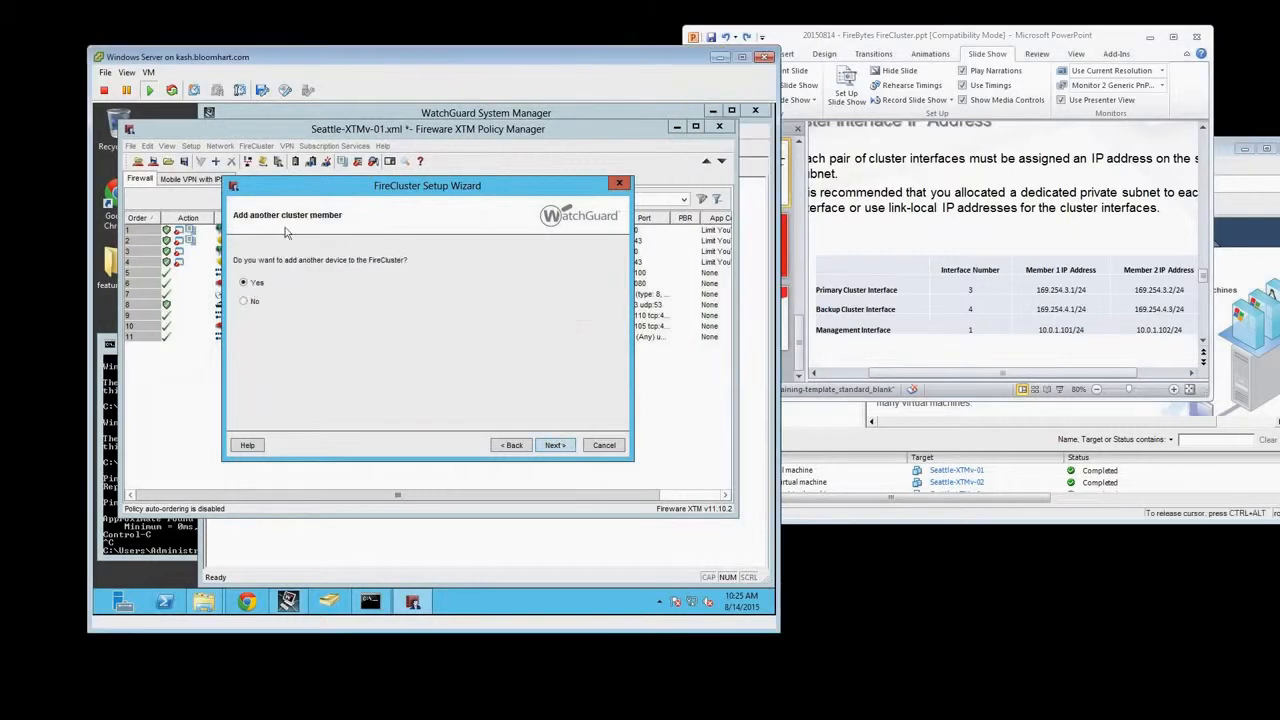
Add another device to the FireCluster and import its feature key from seattle-xtmv-02.txt in the Desktop's feature keys folder
click(247, 282)
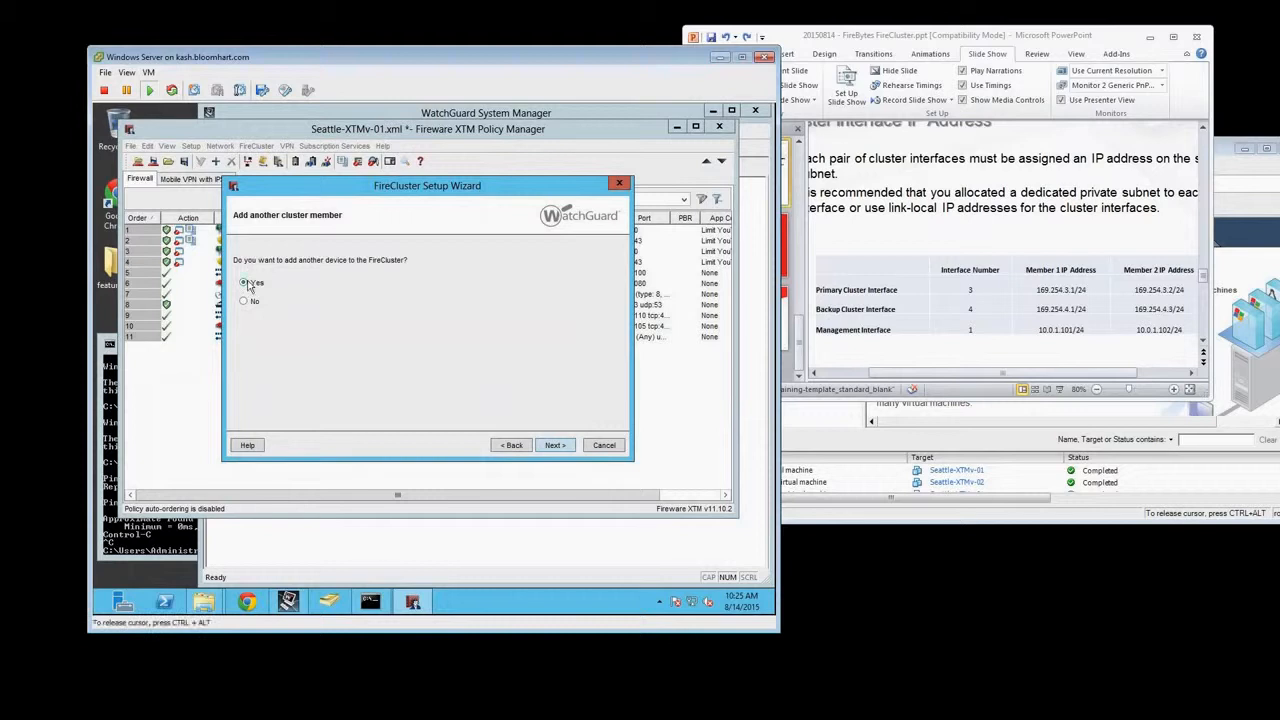
click(555, 446)
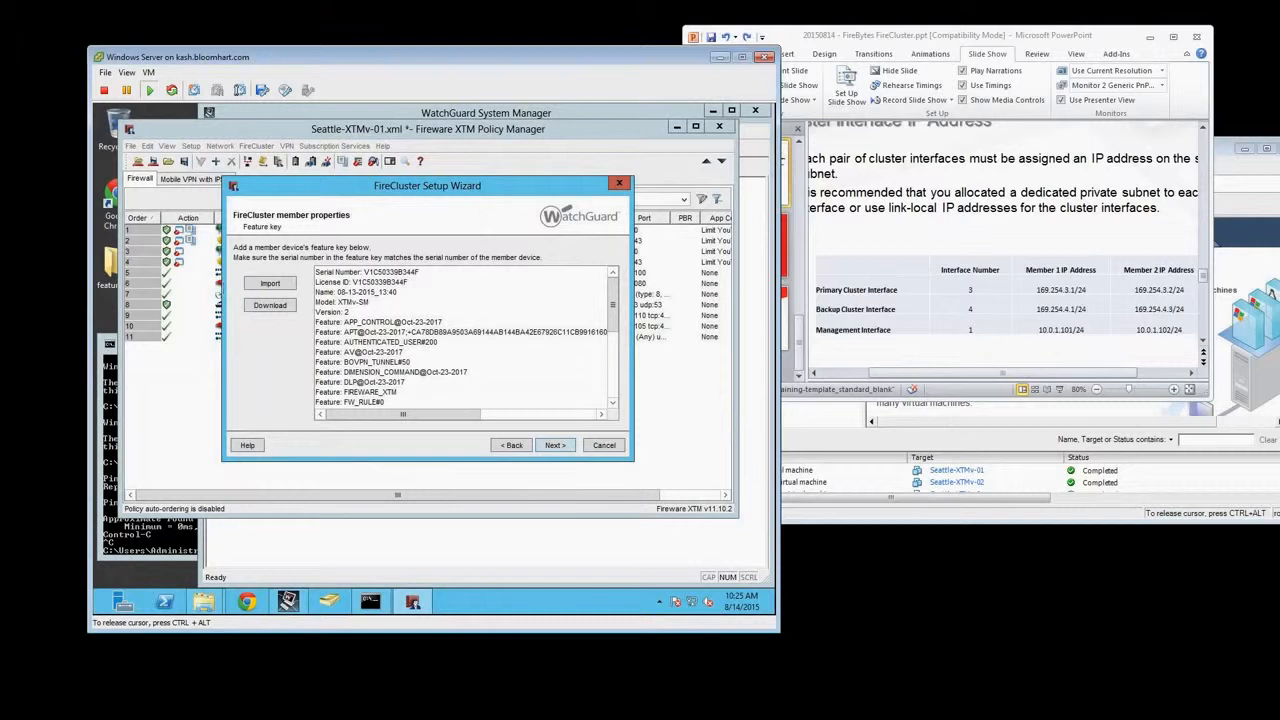
click(270, 283)
click(509, 260)
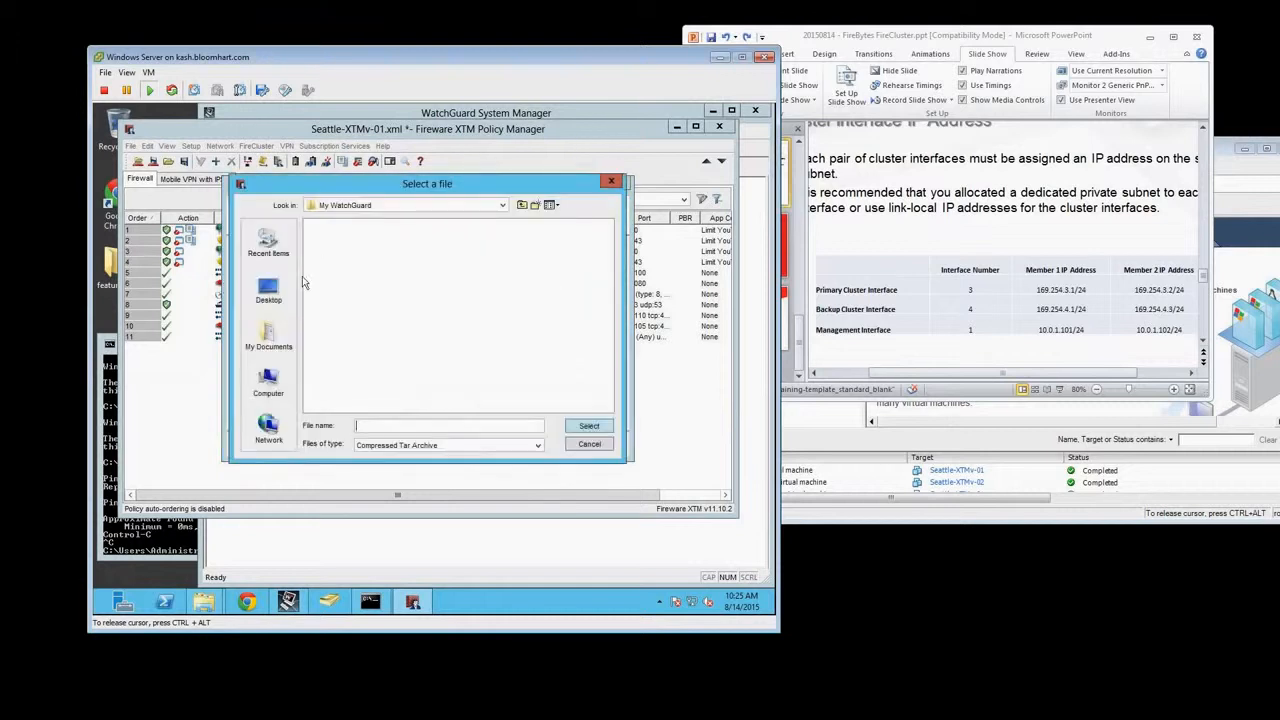
click(268, 290)
click(448, 445)
click(405, 470)
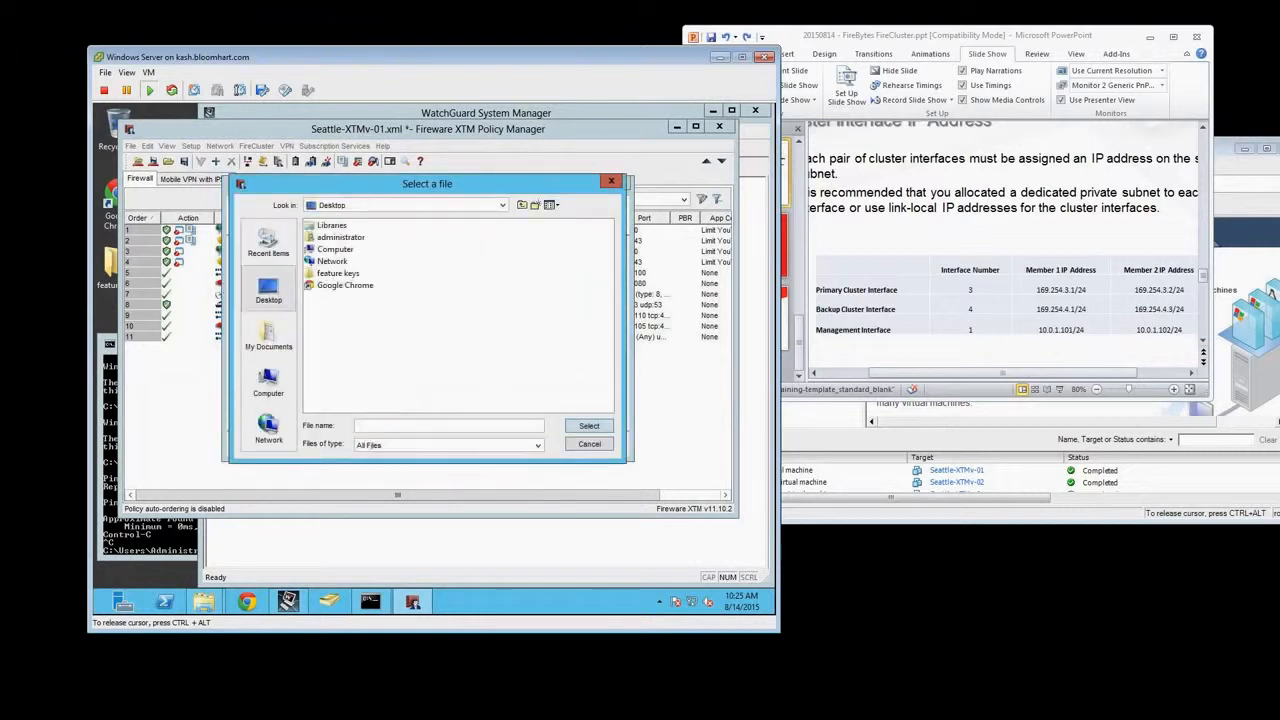
double_click(330, 273)
click(340, 238)
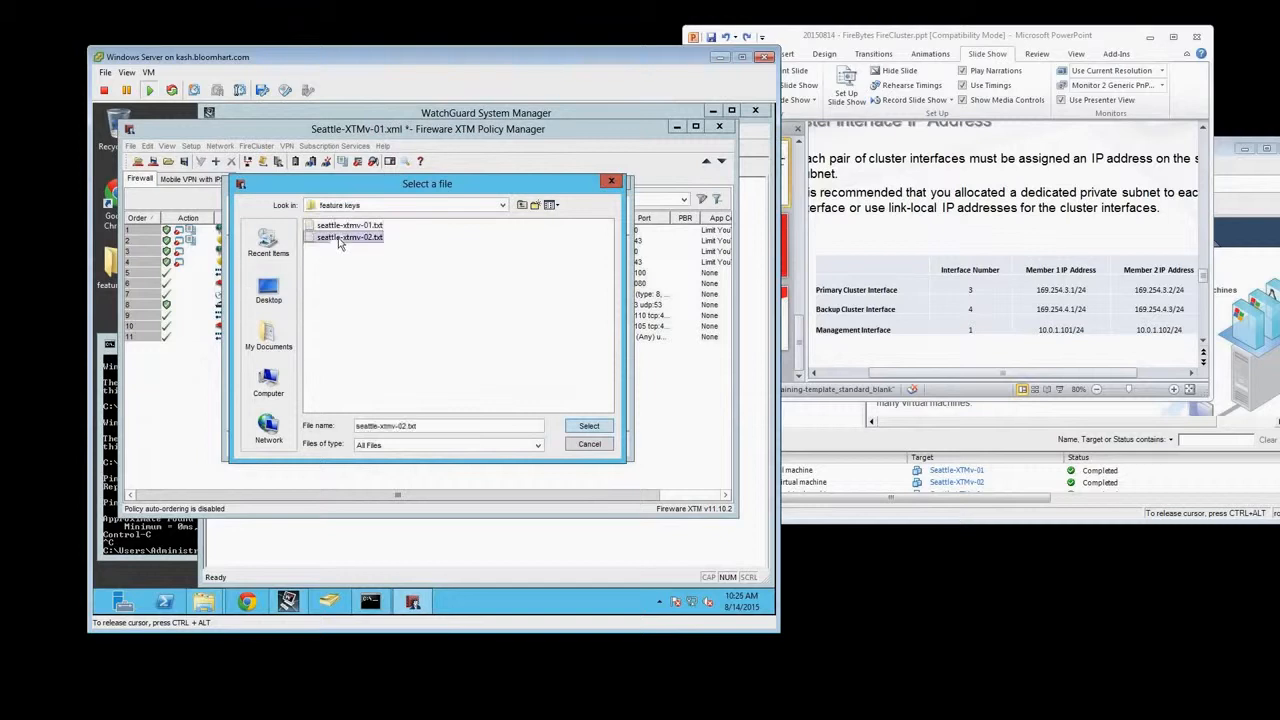
double_click(340, 238)
drag(414, 399, 347, 399)
click(423, 426)
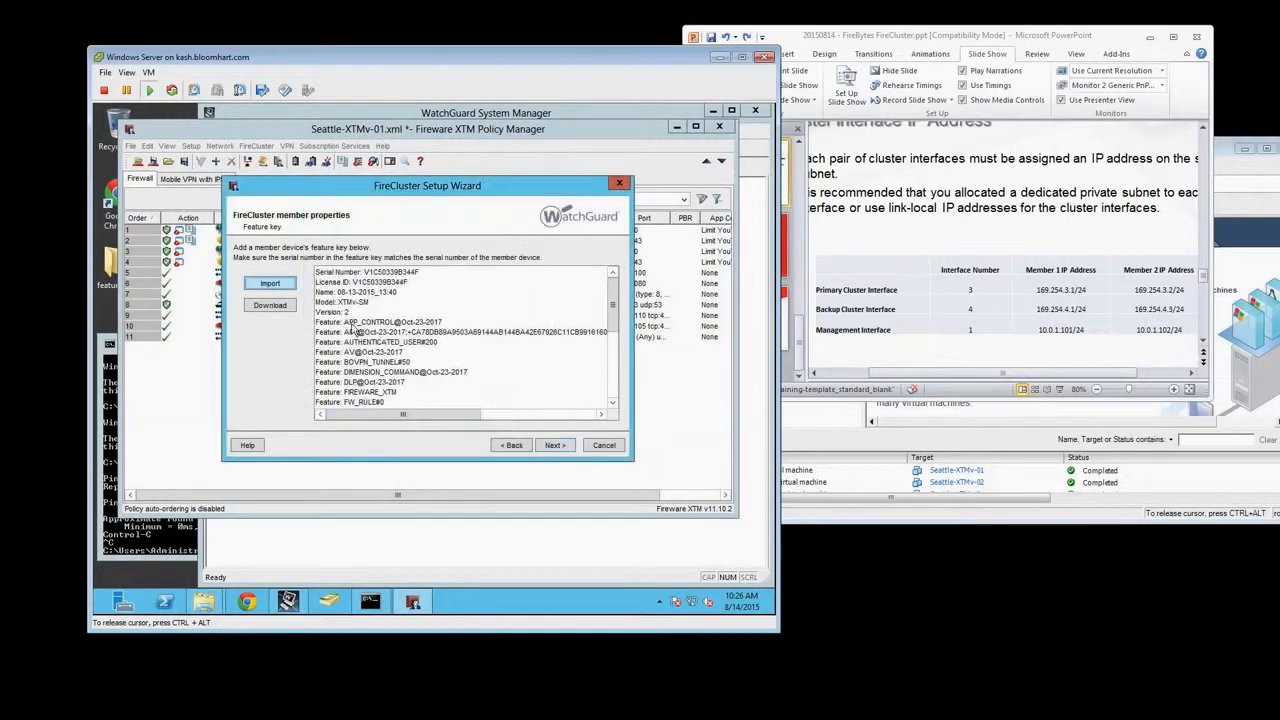
click(552, 445)
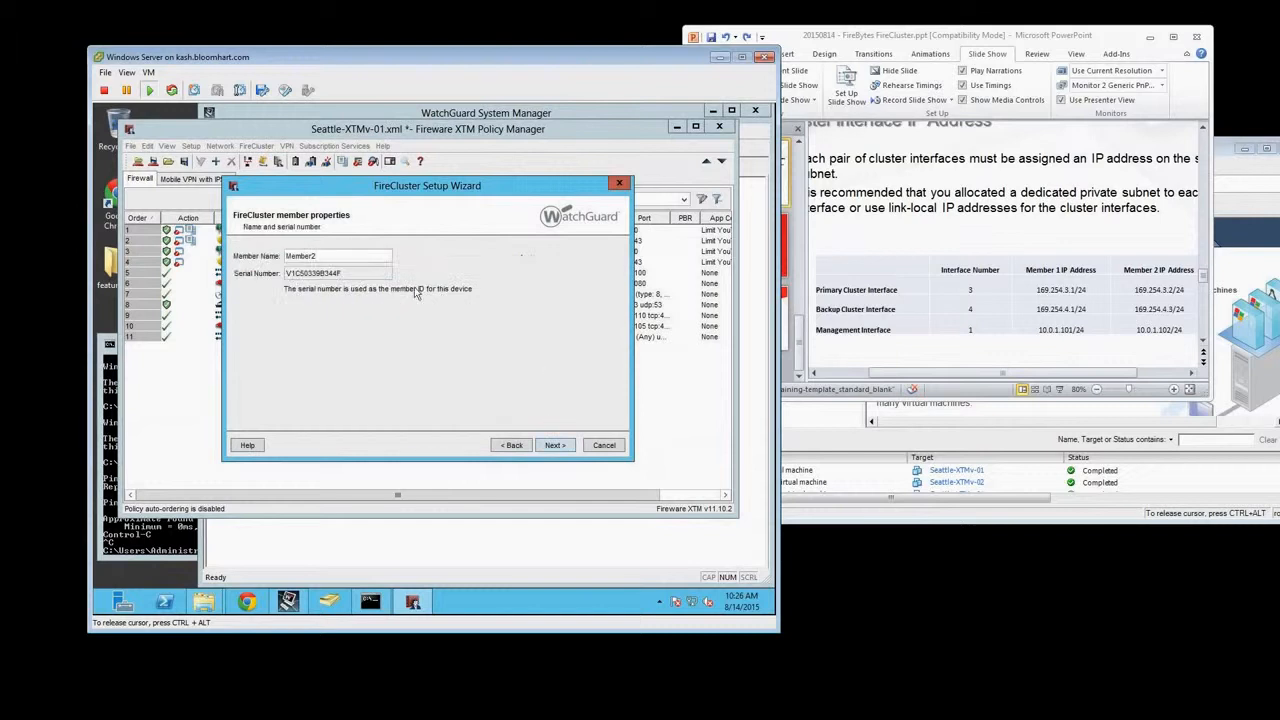
Accept Member2 with primary cluster IP 169.254.3.2/24 and management IP 10.0.1.102/24, and finish the wizard, keeping the configuration dialog set to open
click(558, 445)
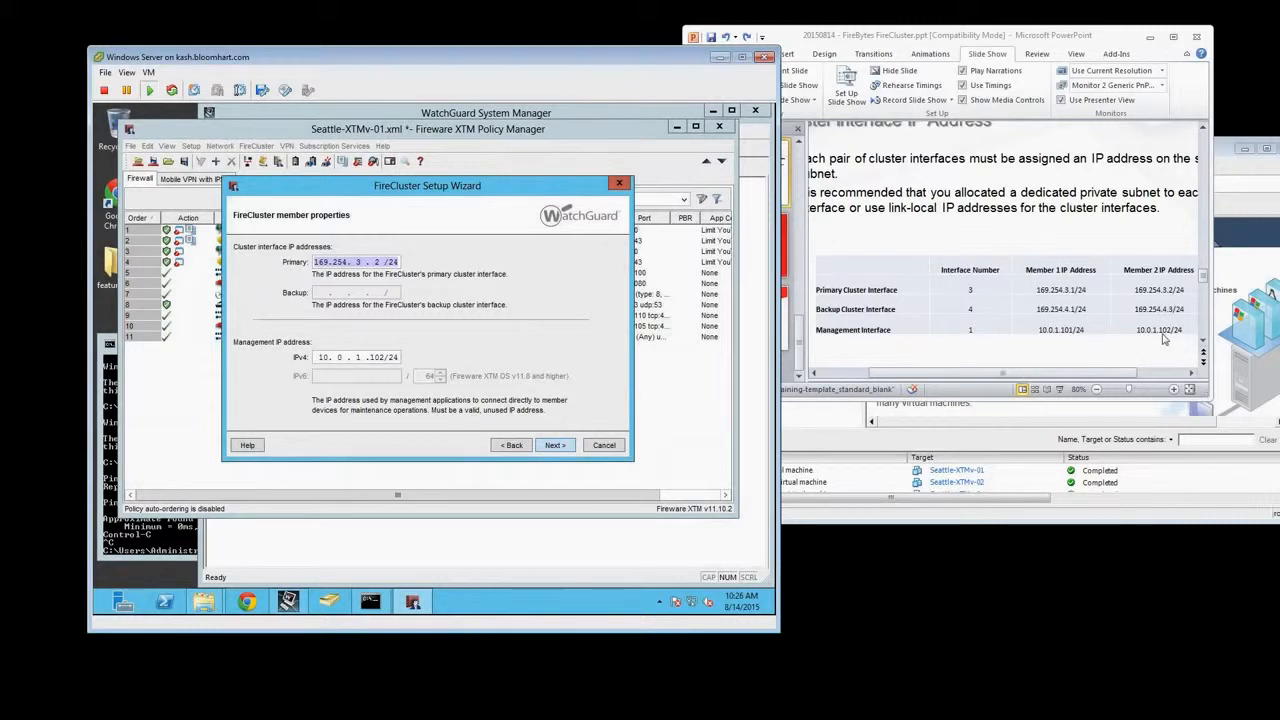
click(381, 357)
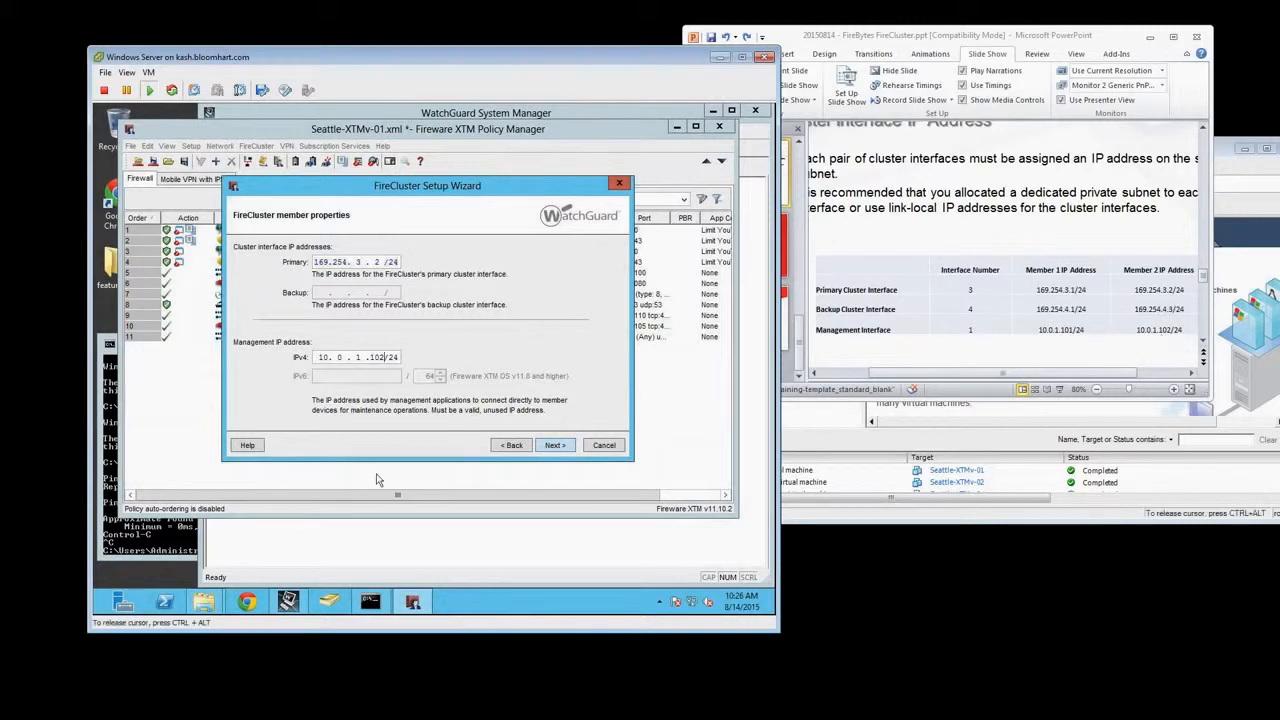
click(555, 445)
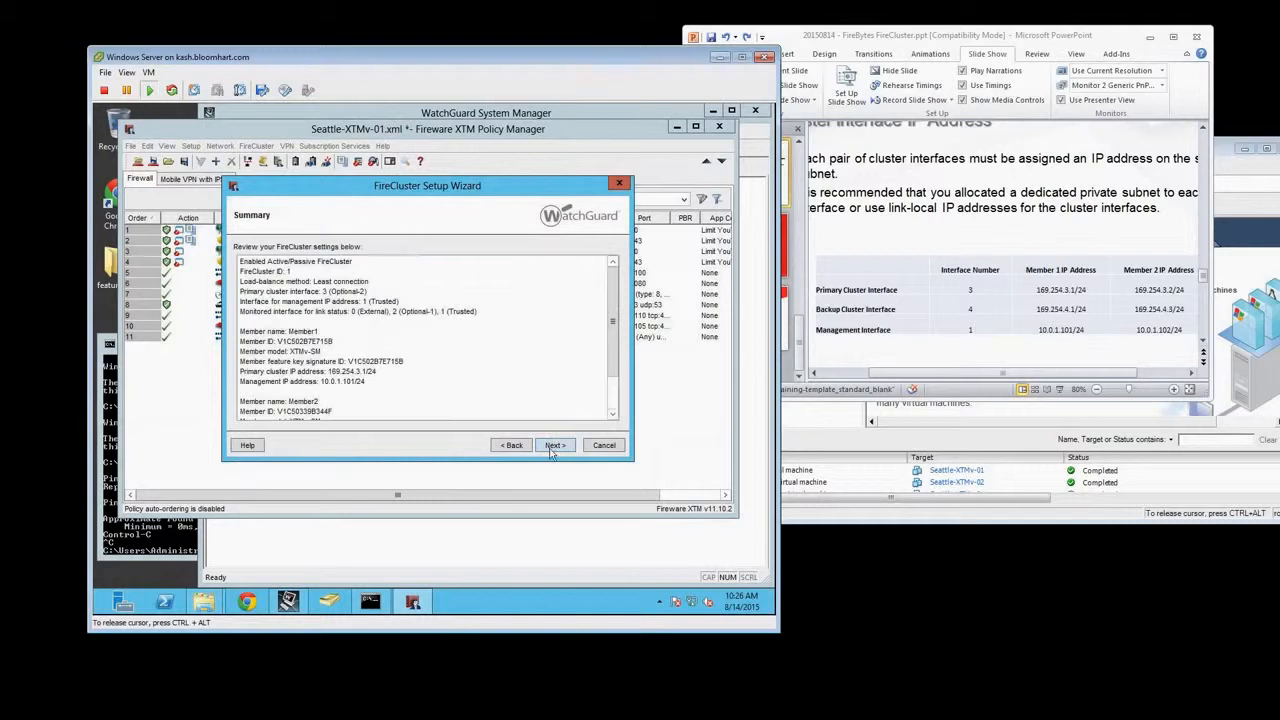
click(553, 445)
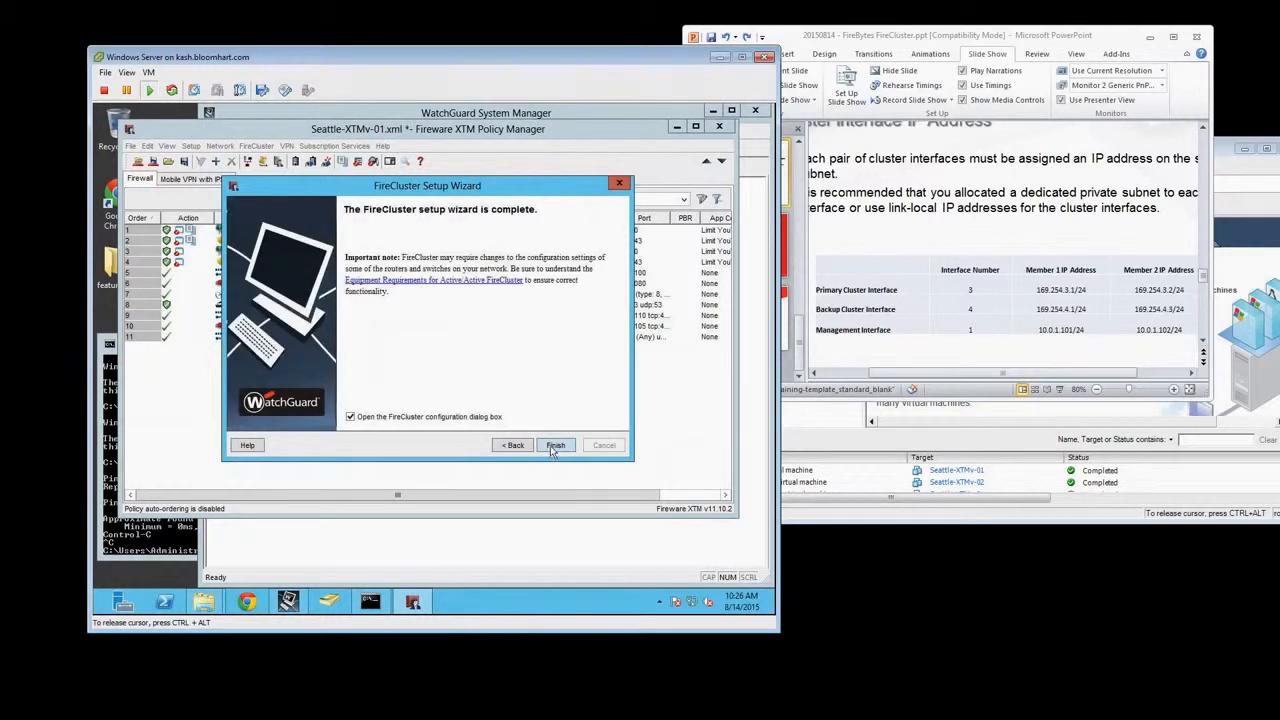
click(555, 445)
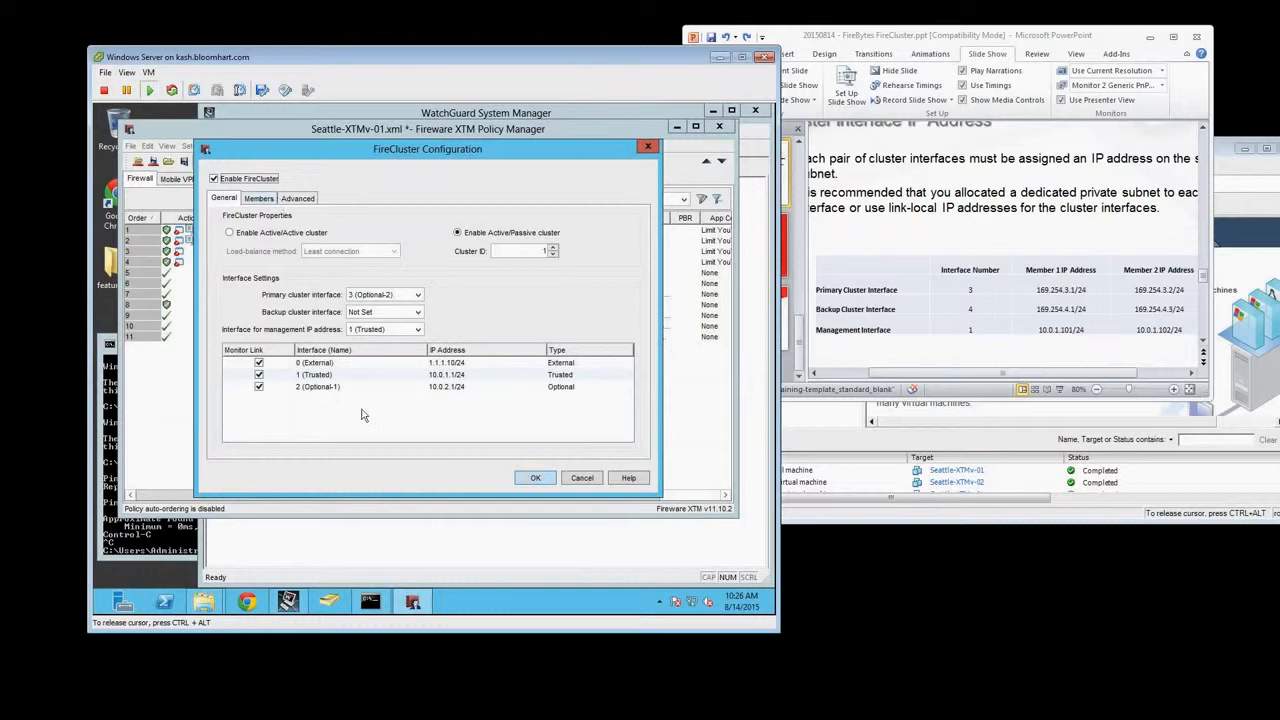
Look through the advanced and member settings of the FireCluster configuration, checking the details of Member1 and Member2
click(270, 204)
click(303, 204)
click(259, 198)
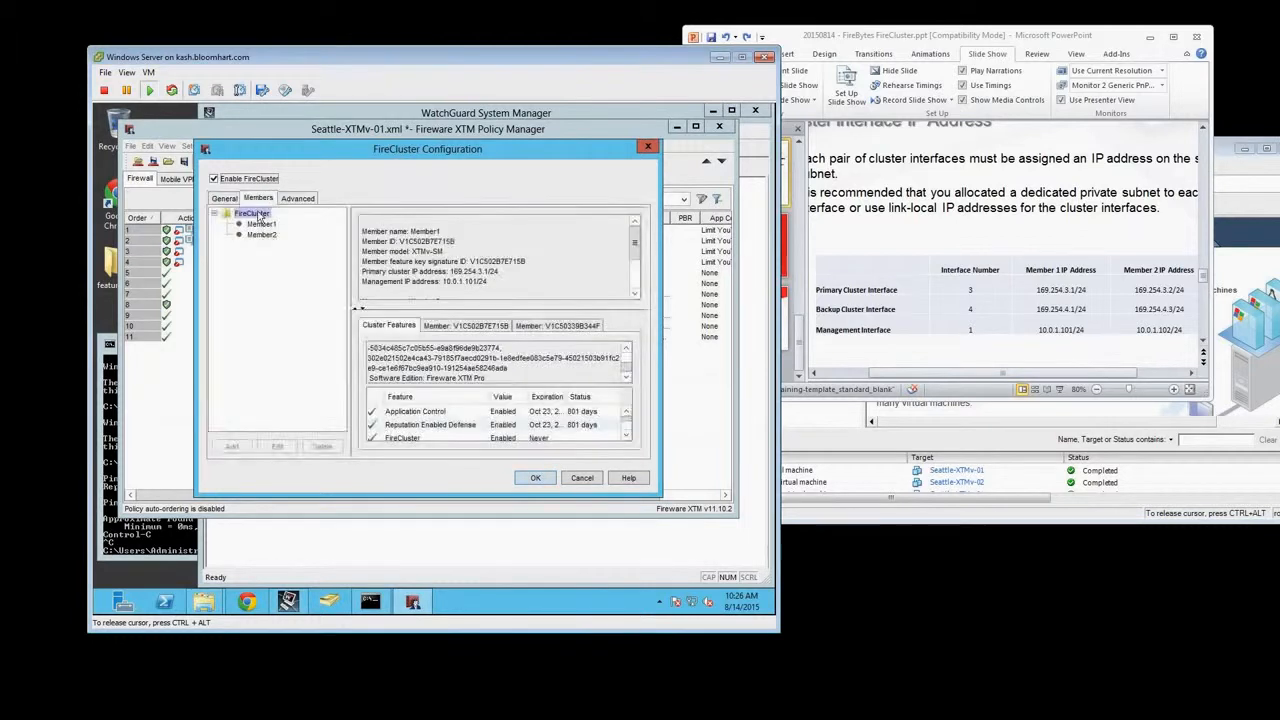
click(258, 224)
click(256, 234)
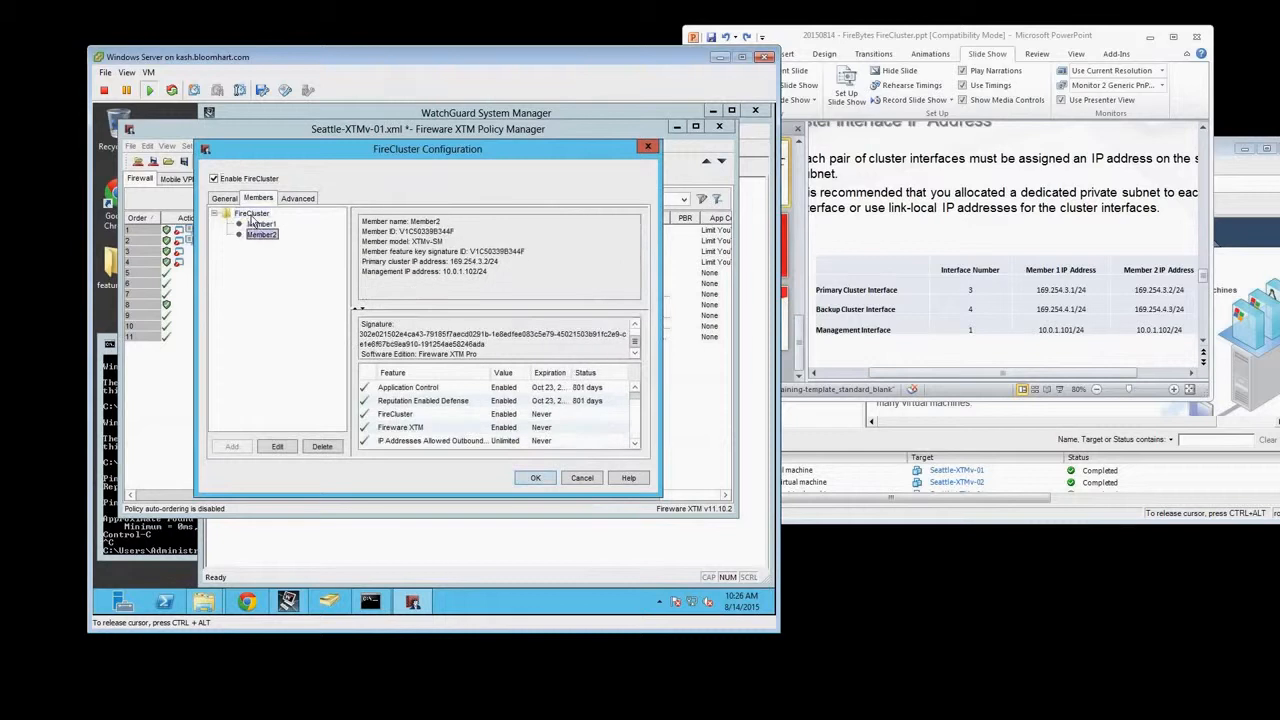
Examine Member2's configuration and feature key list, leave it without changes, and return to the general FireCluster settings
click(277, 447)
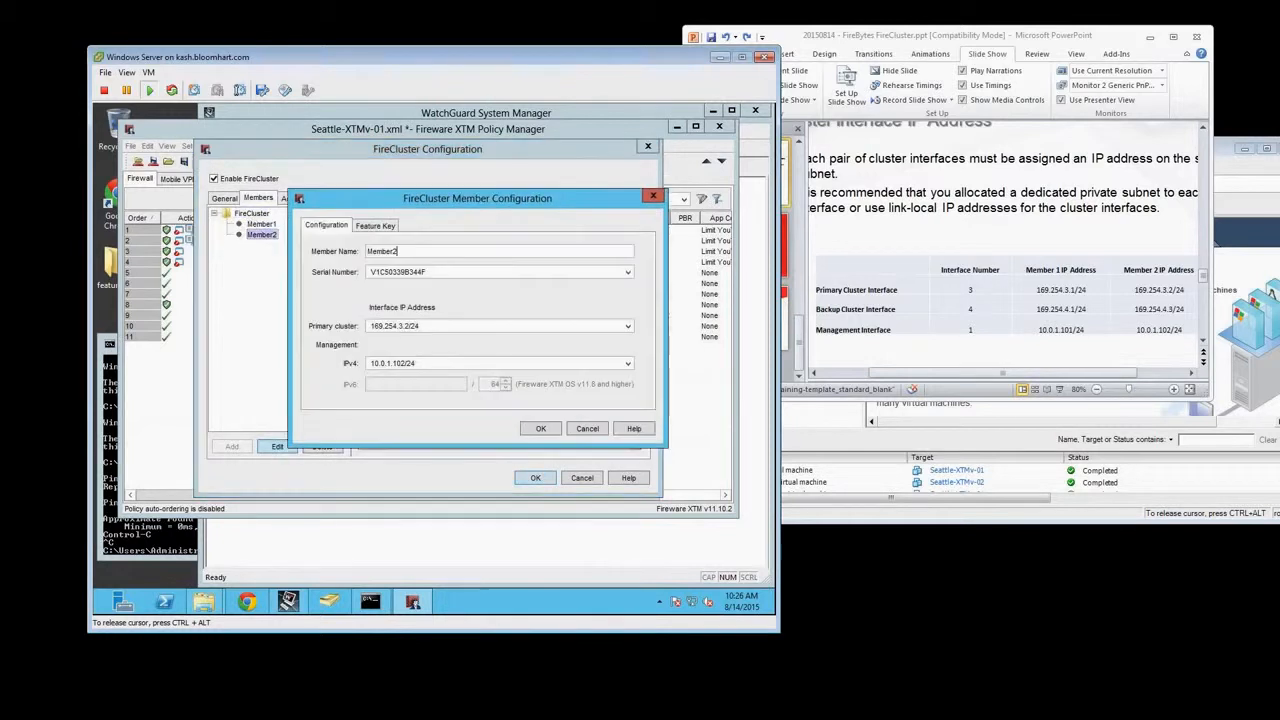
click(376, 226)
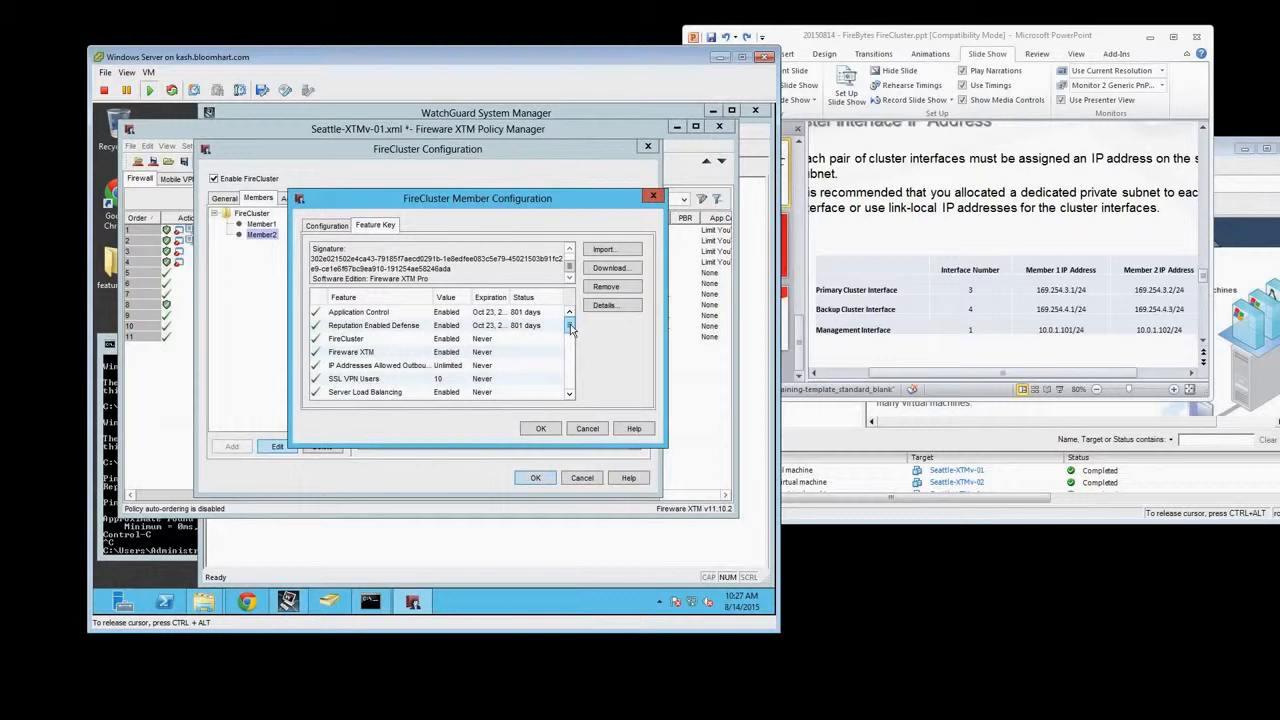
drag(570, 328, 569, 380)
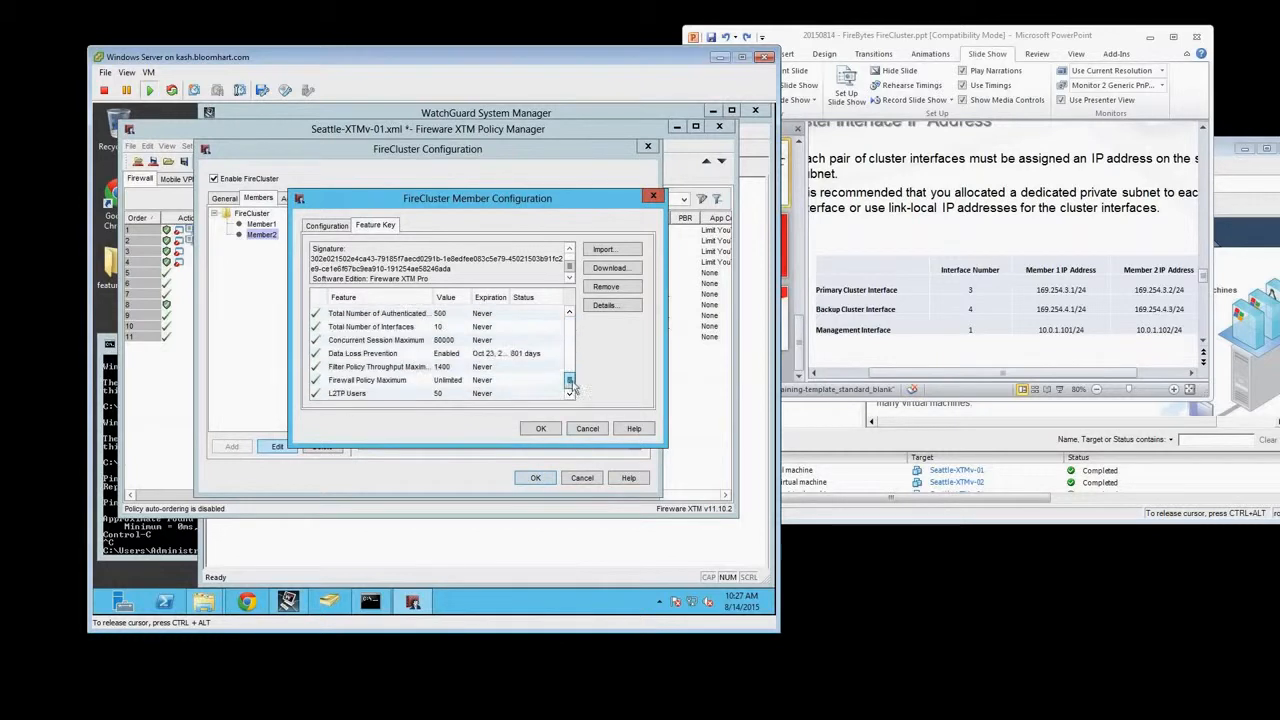
click(587, 429)
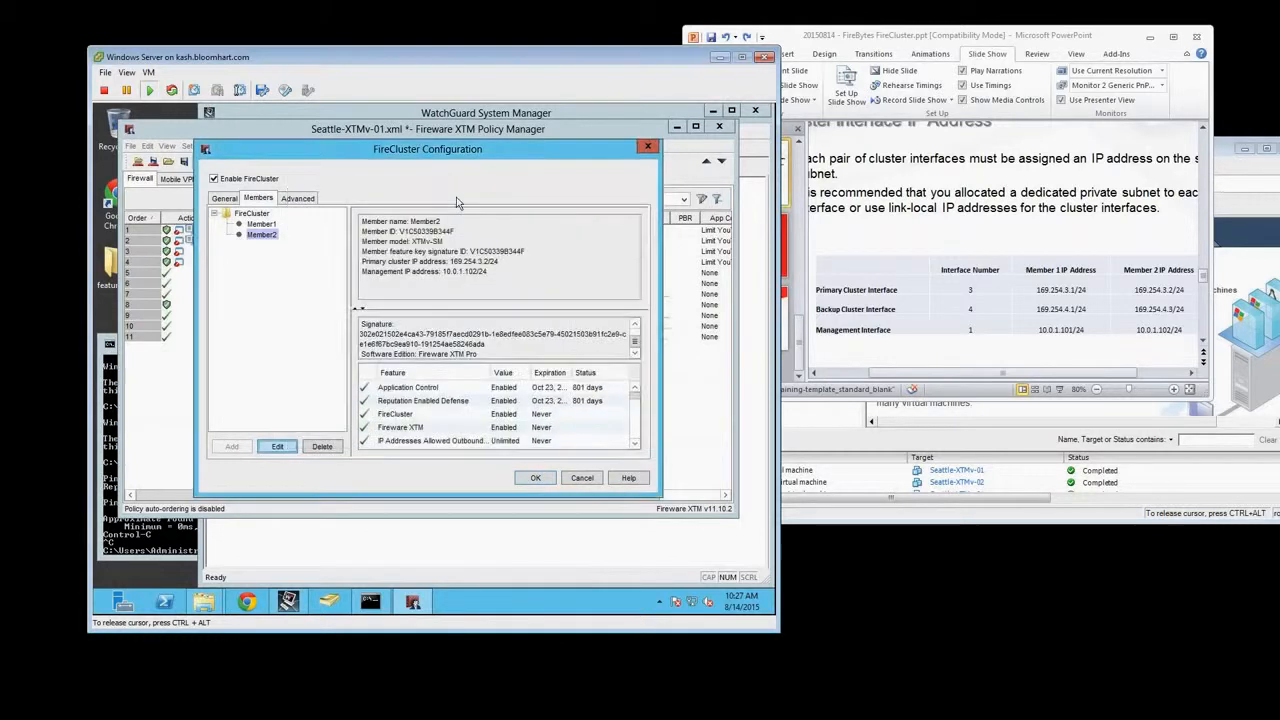
click(224, 199)
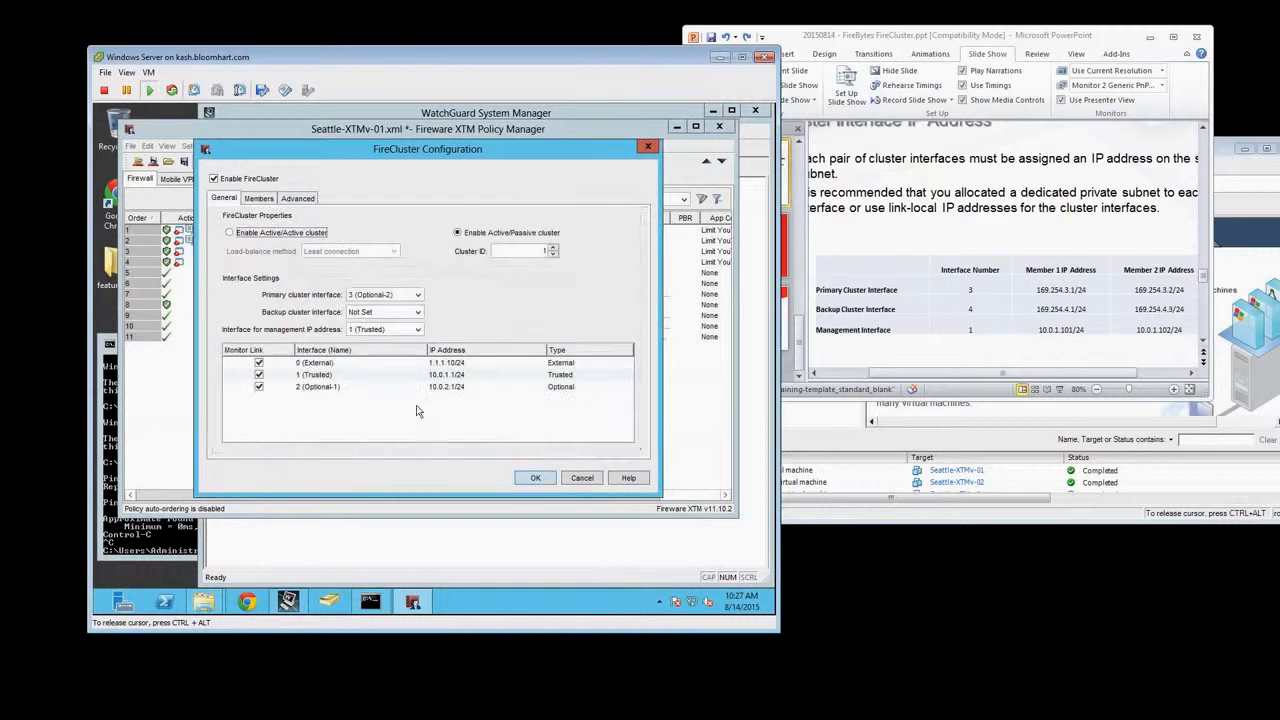
Accept the FireCluster configuration and save it to the Firebox at 10.0.1.1 with the administrator passphrase, overwriting Seattle-XTMv-01.xml
click(533, 478)
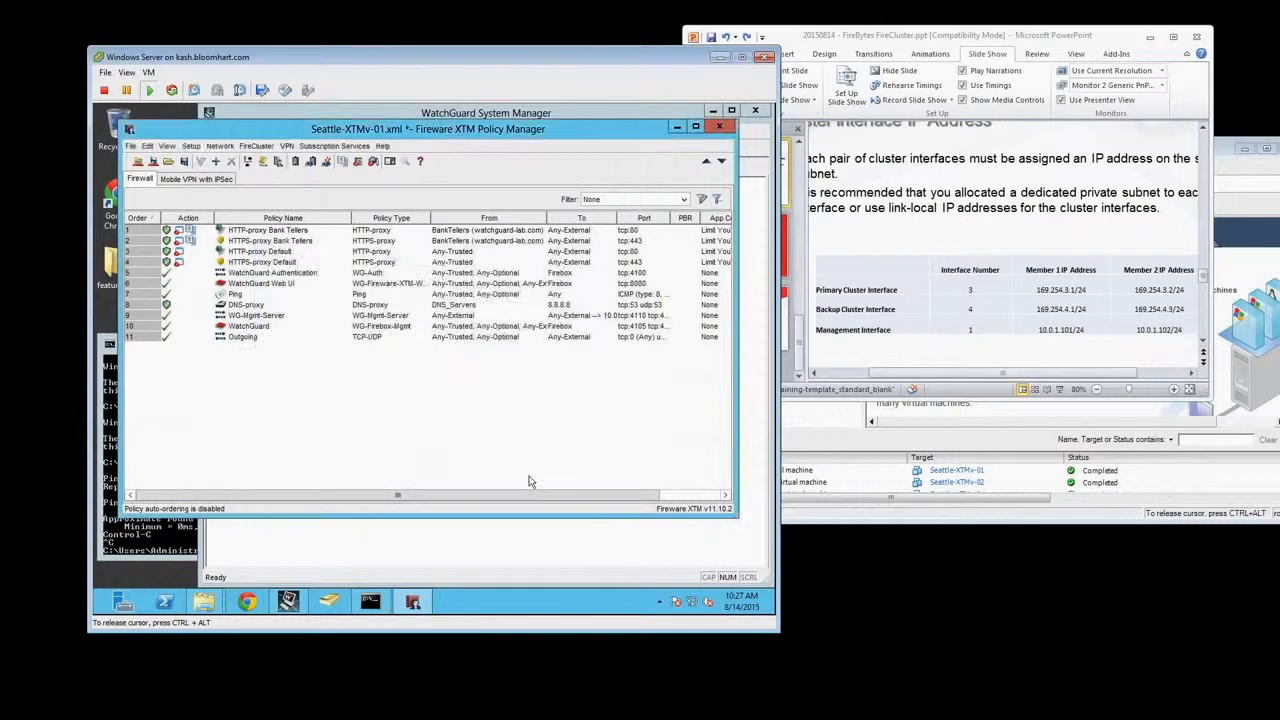
click(153, 161)
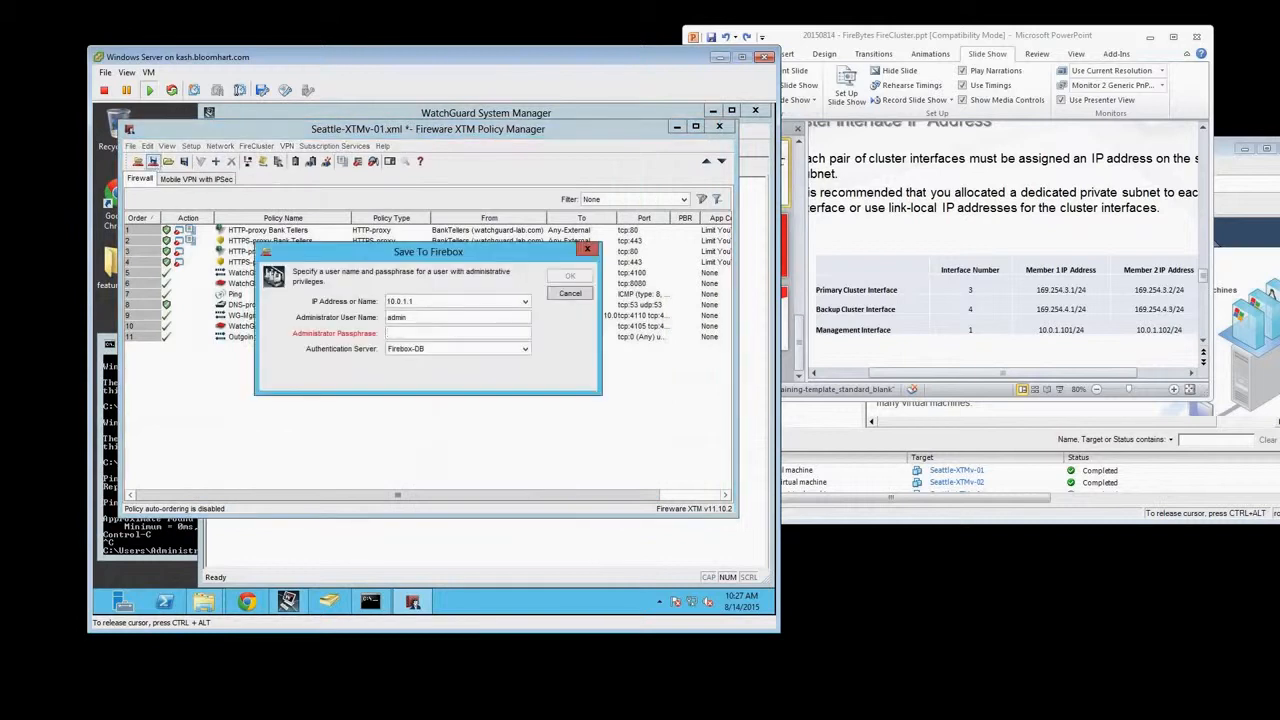
text(r)
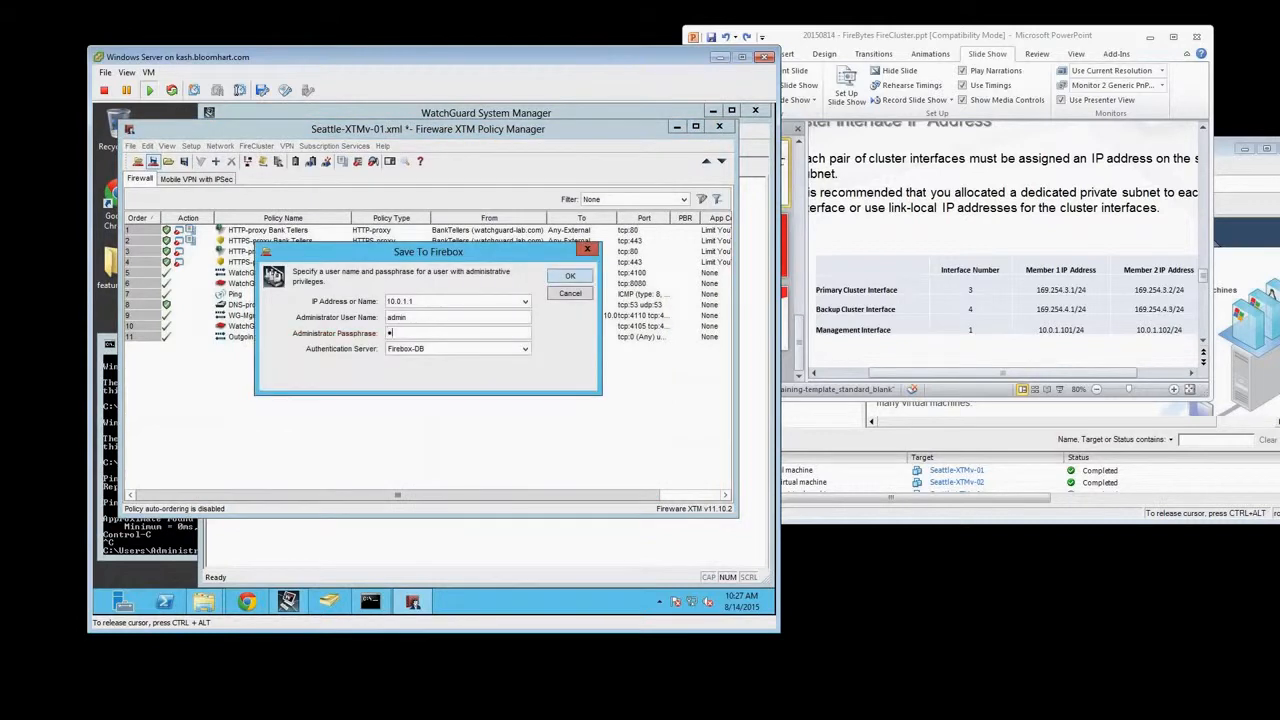
key(Return)
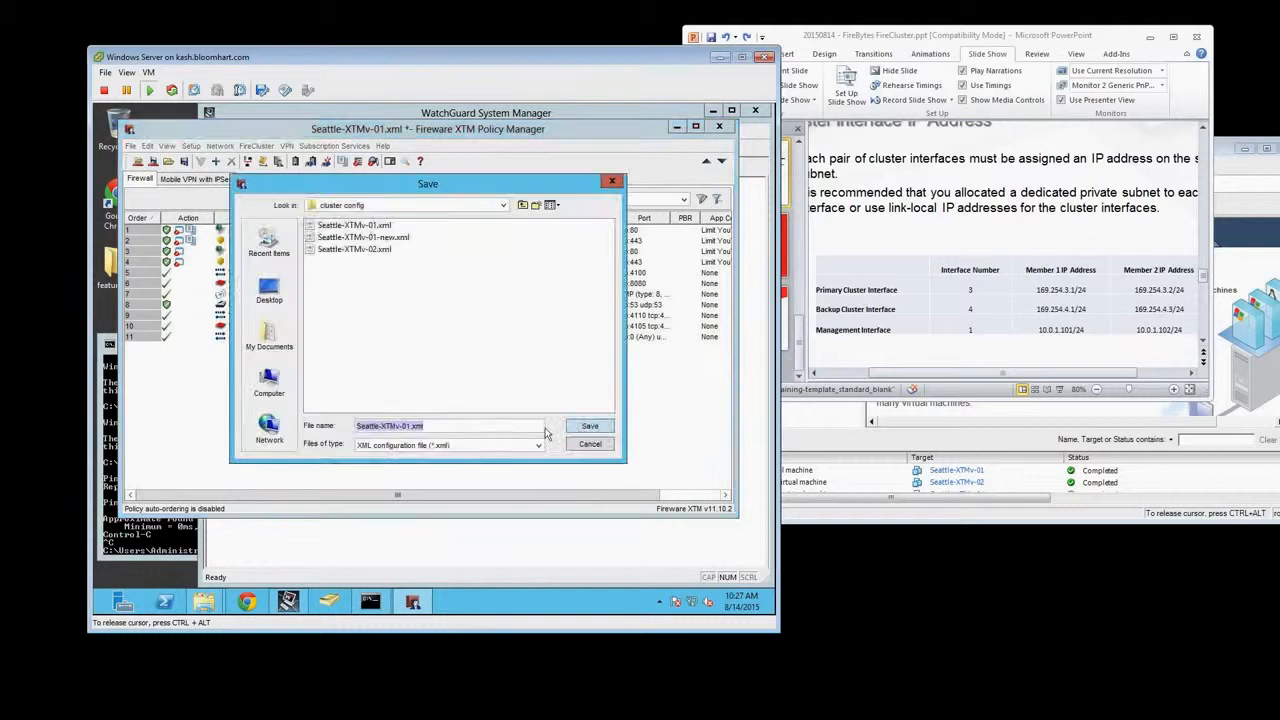
click(588, 428)
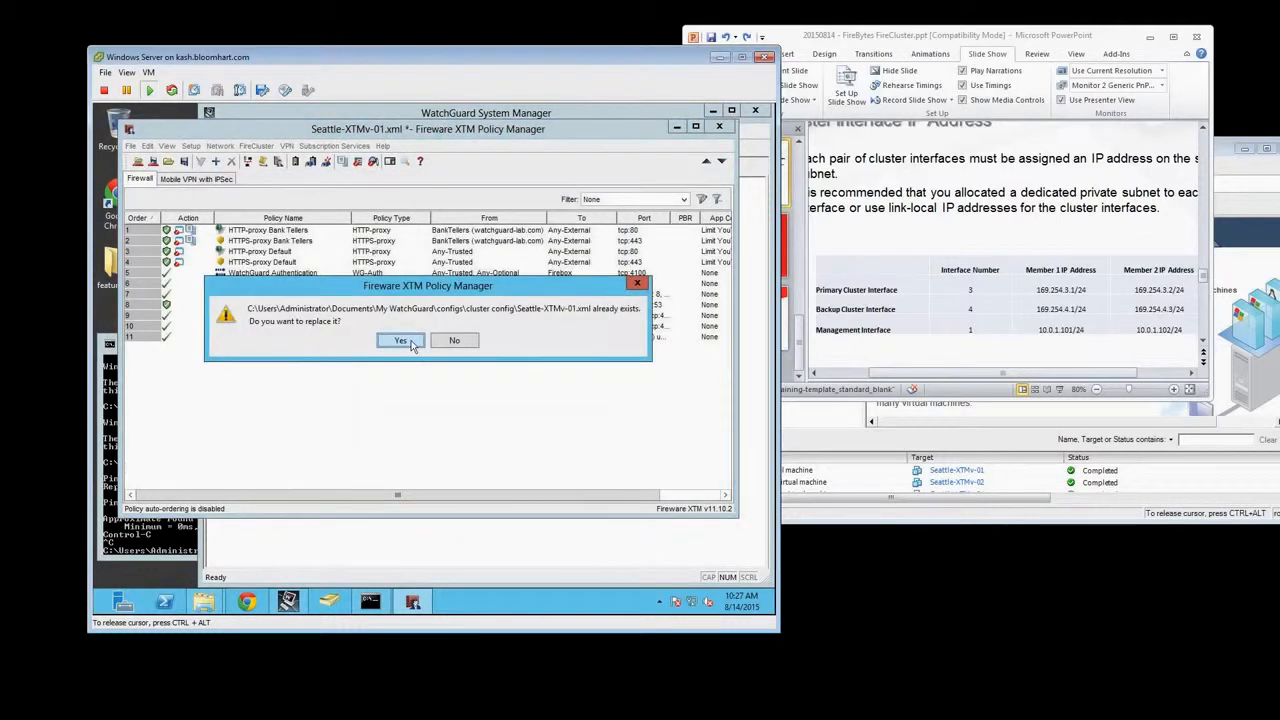
click(408, 342)
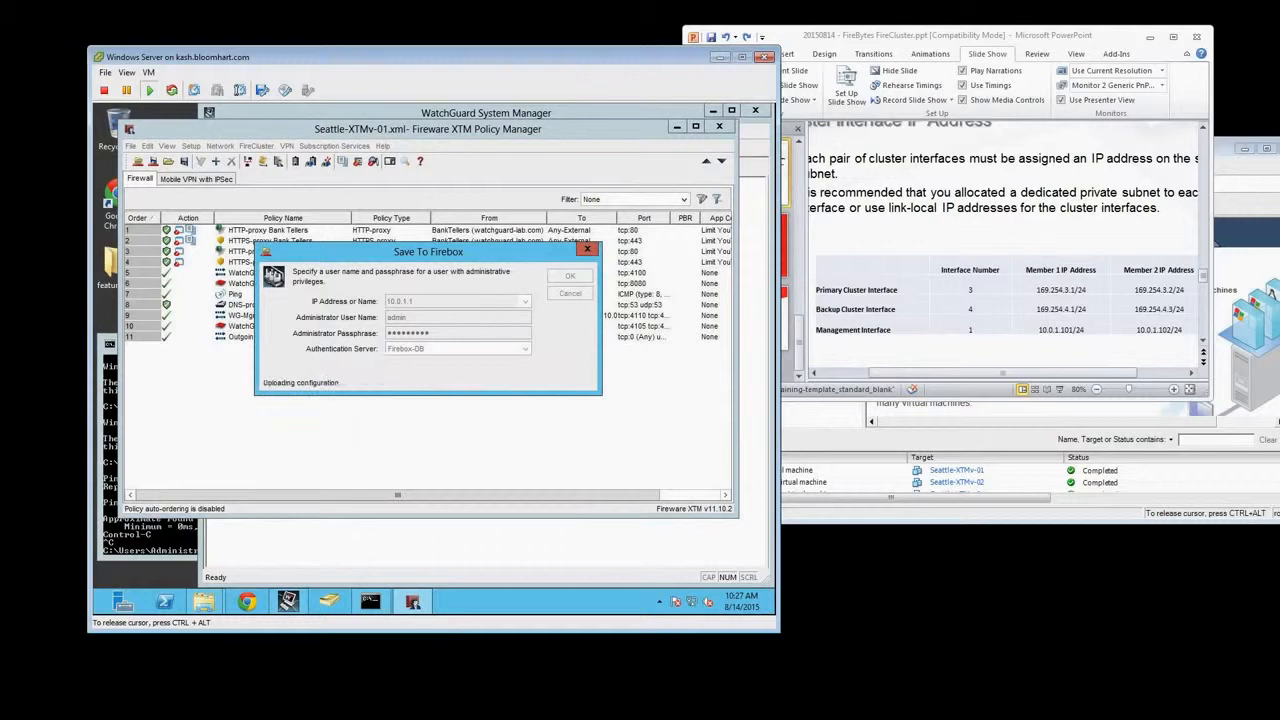
click(409, 342)
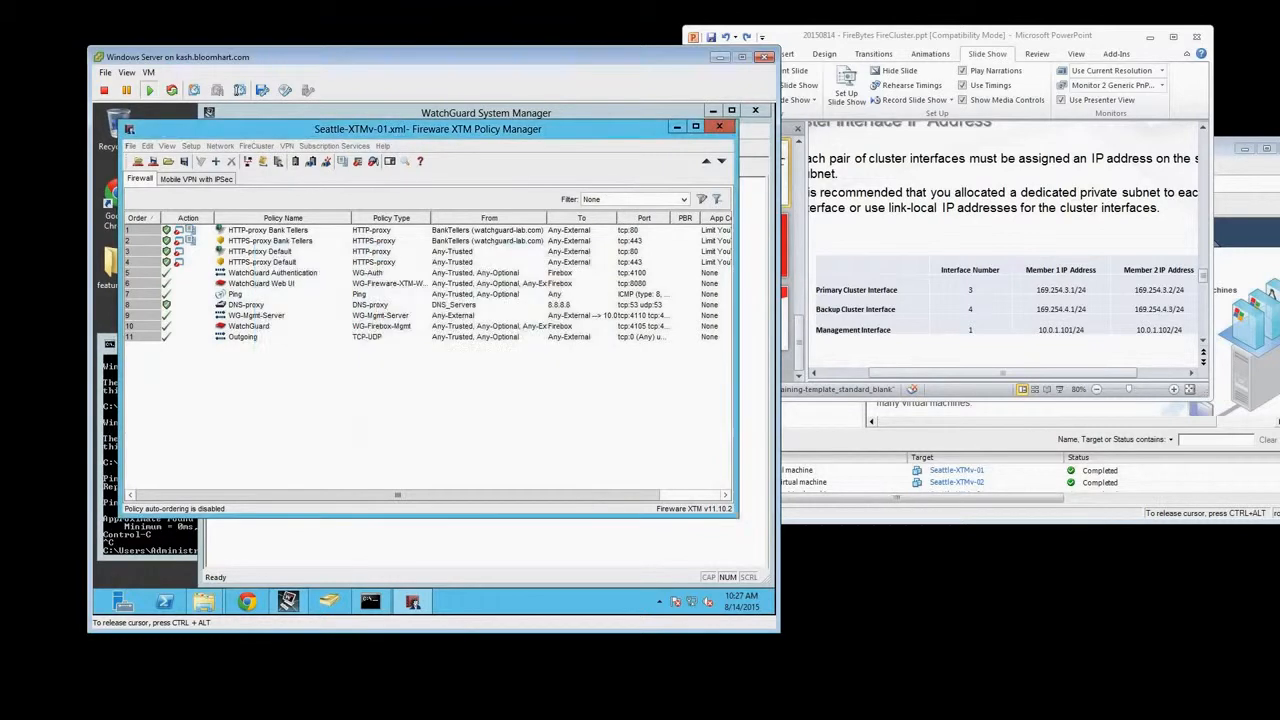
Switch to vSphere Client and power off the Seattle-XTMv-01 virtual machine, confirming the shutdown
click(148, 538)
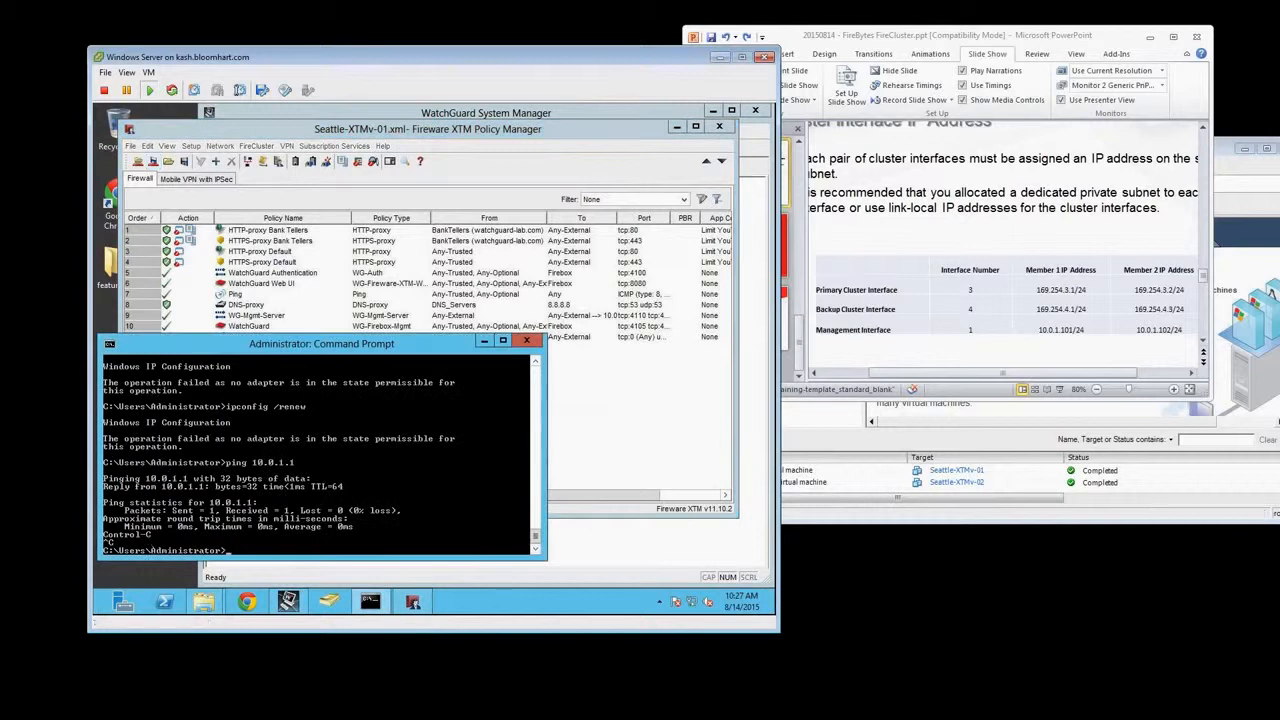
click(983, 507)
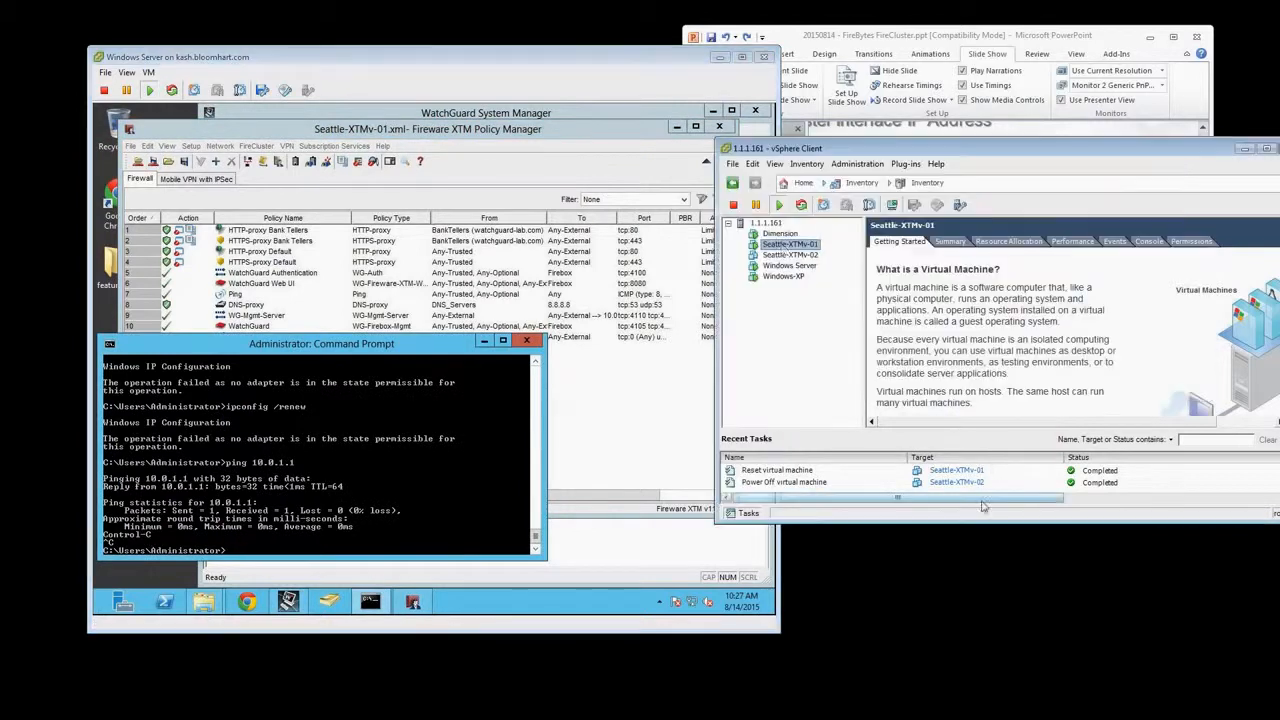
right_click(783, 250)
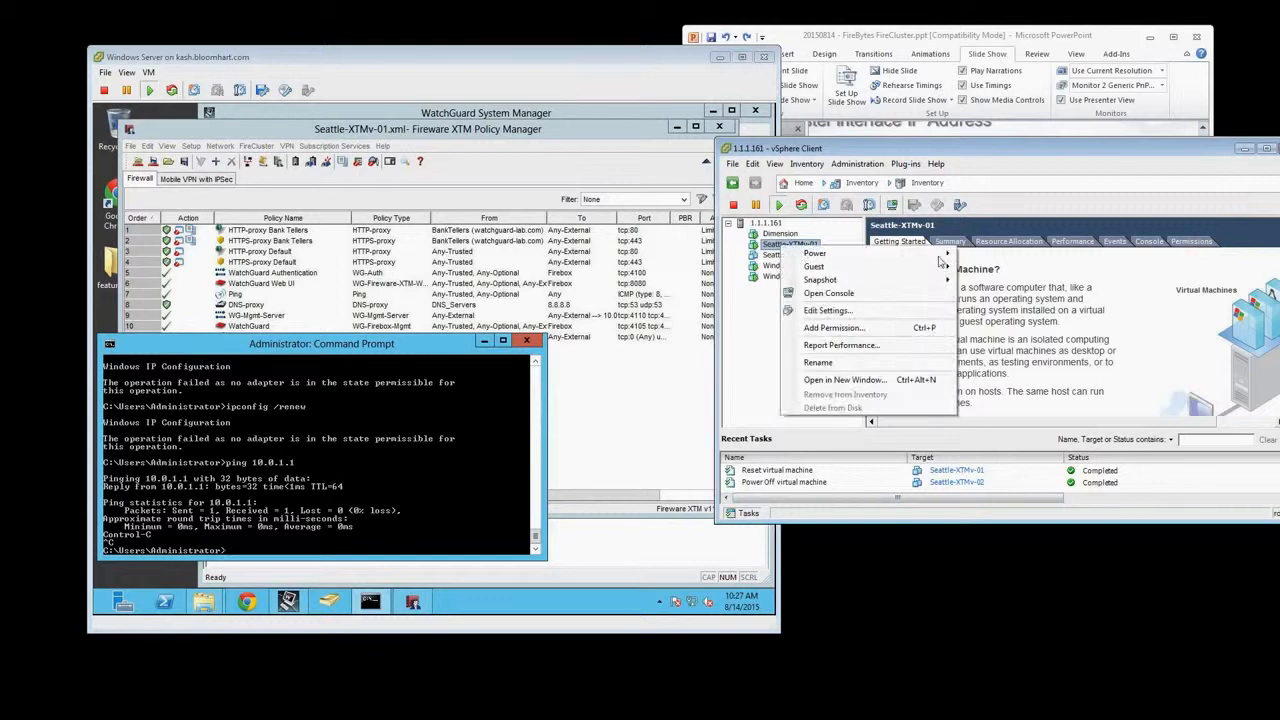
mouse_move(941, 258)
click(1000, 271)
click(692, 416)
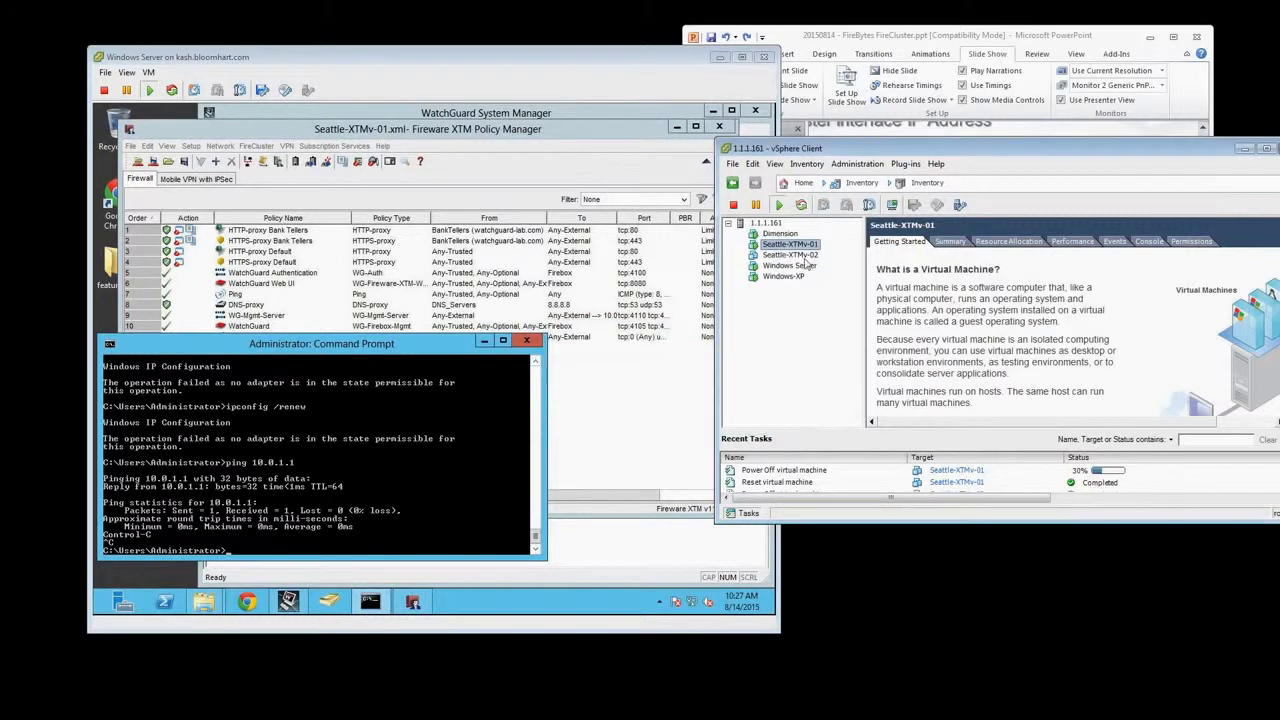
Power on the Seattle-XTMv-02 virtual machine
right_click(787, 256)
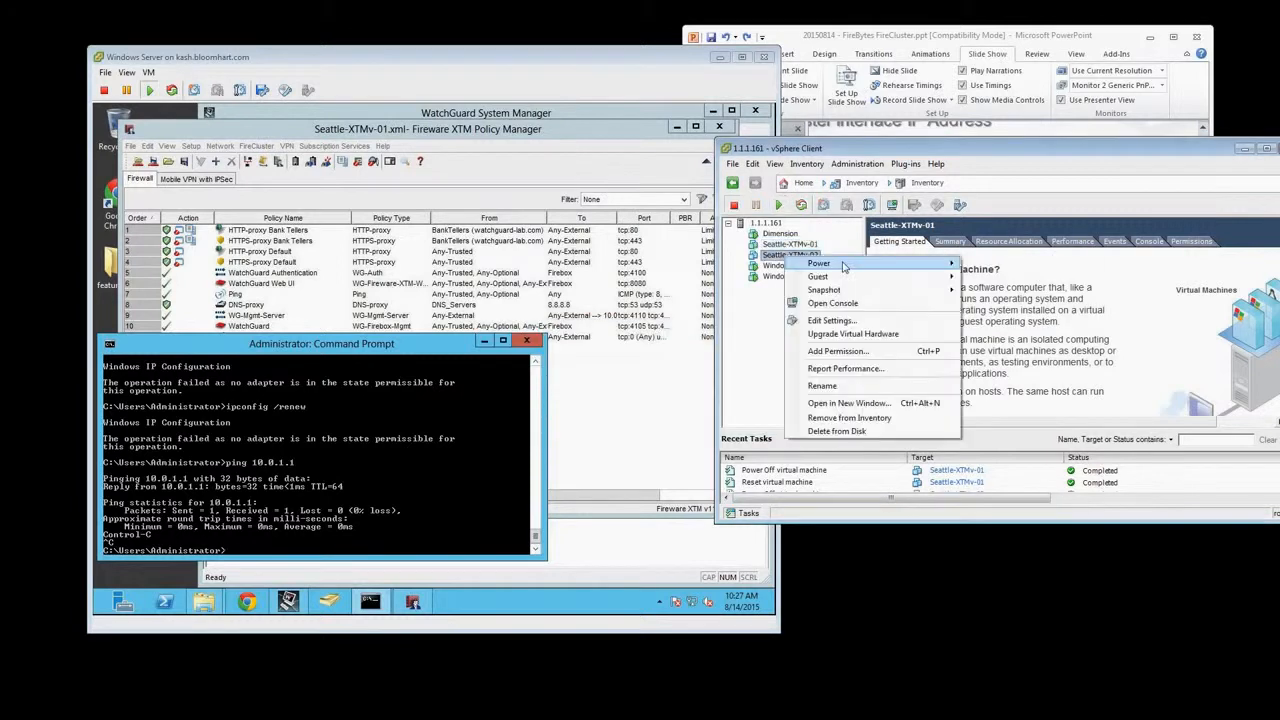
mouse_move(844, 265)
click(1000, 264)
click(789, 258)
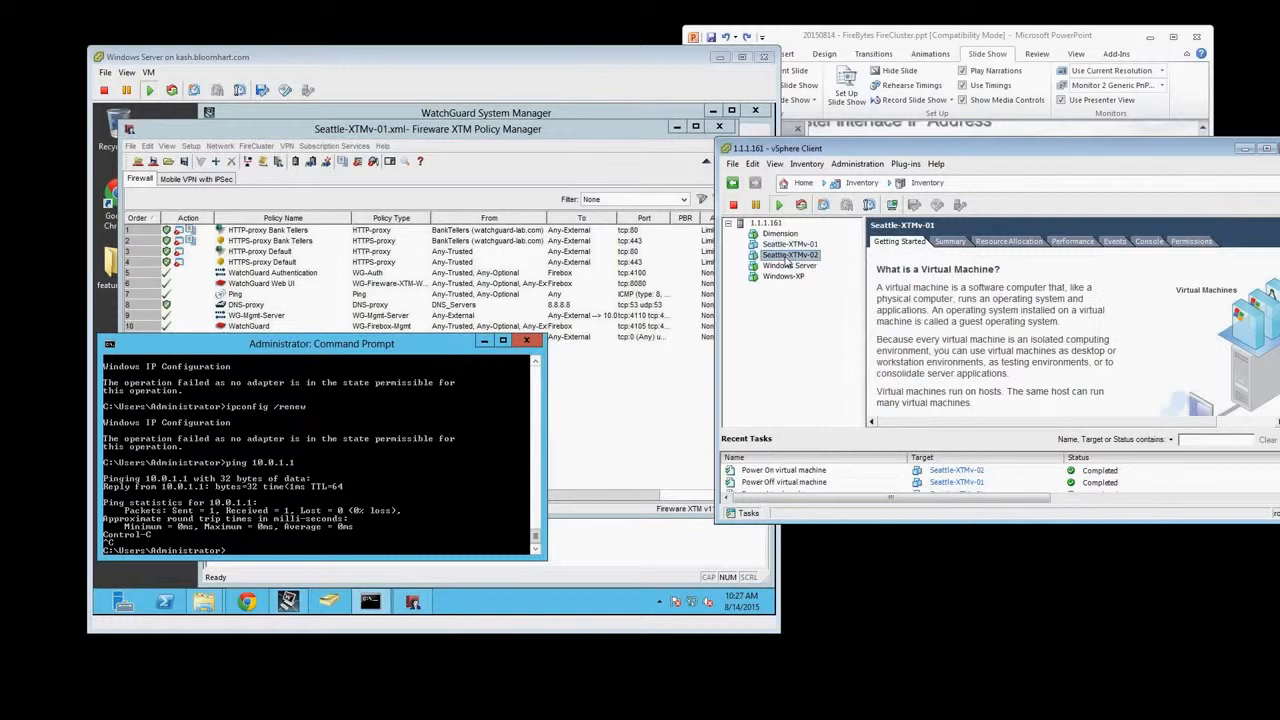
Close the Seattle-XTMv-01 console and open the Seattle-XTMv-02 console to watch it boot
drag(925, 719, 953, 298)
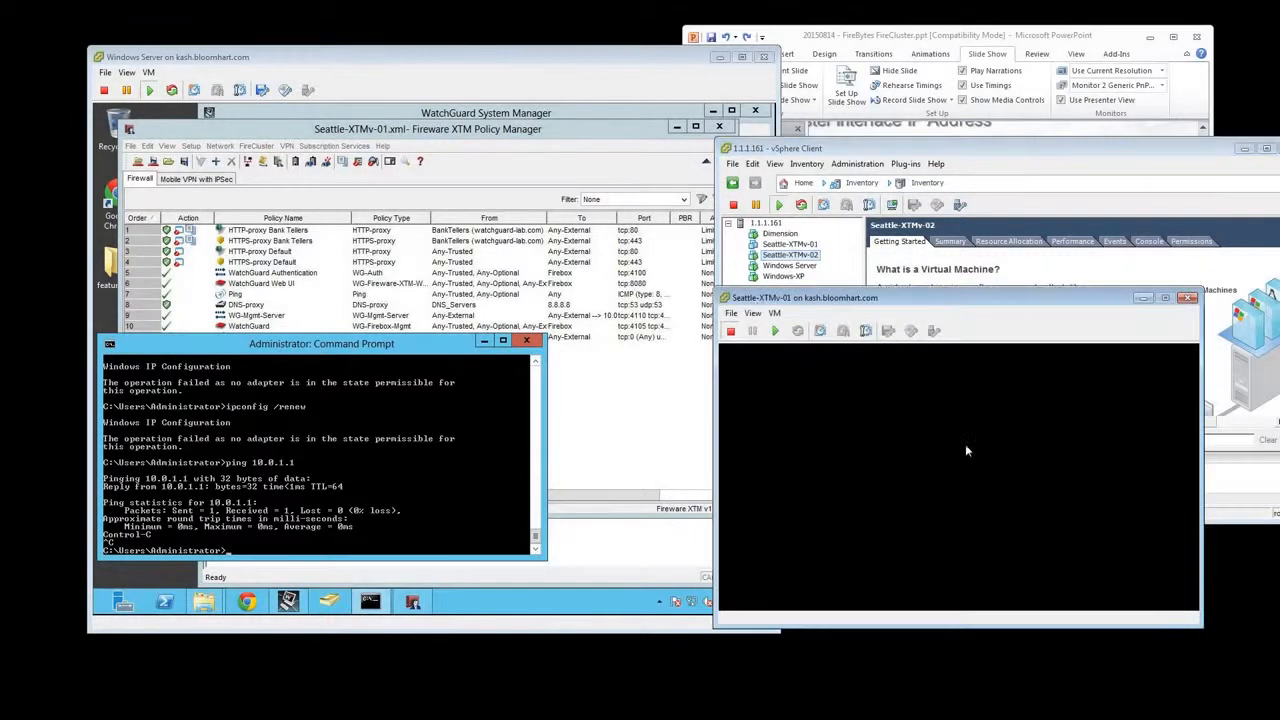
double_click(724, 298)
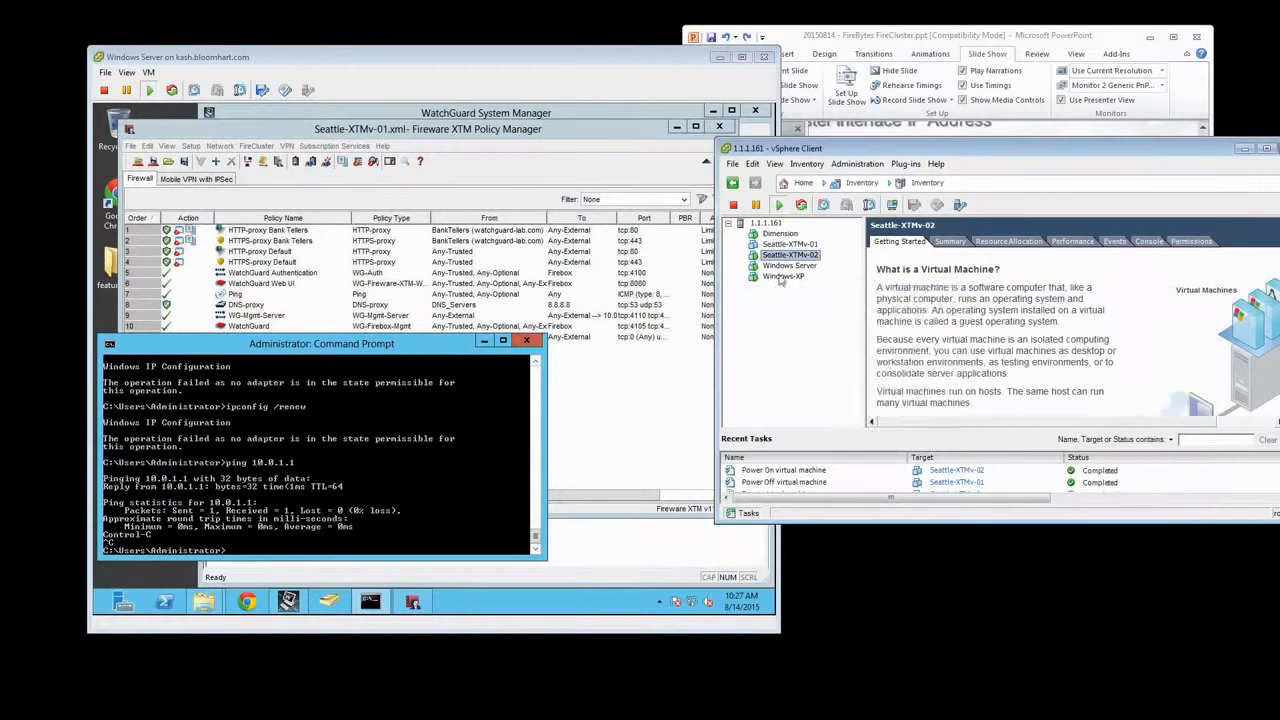
right_click(797, 259)
click(853, 302)
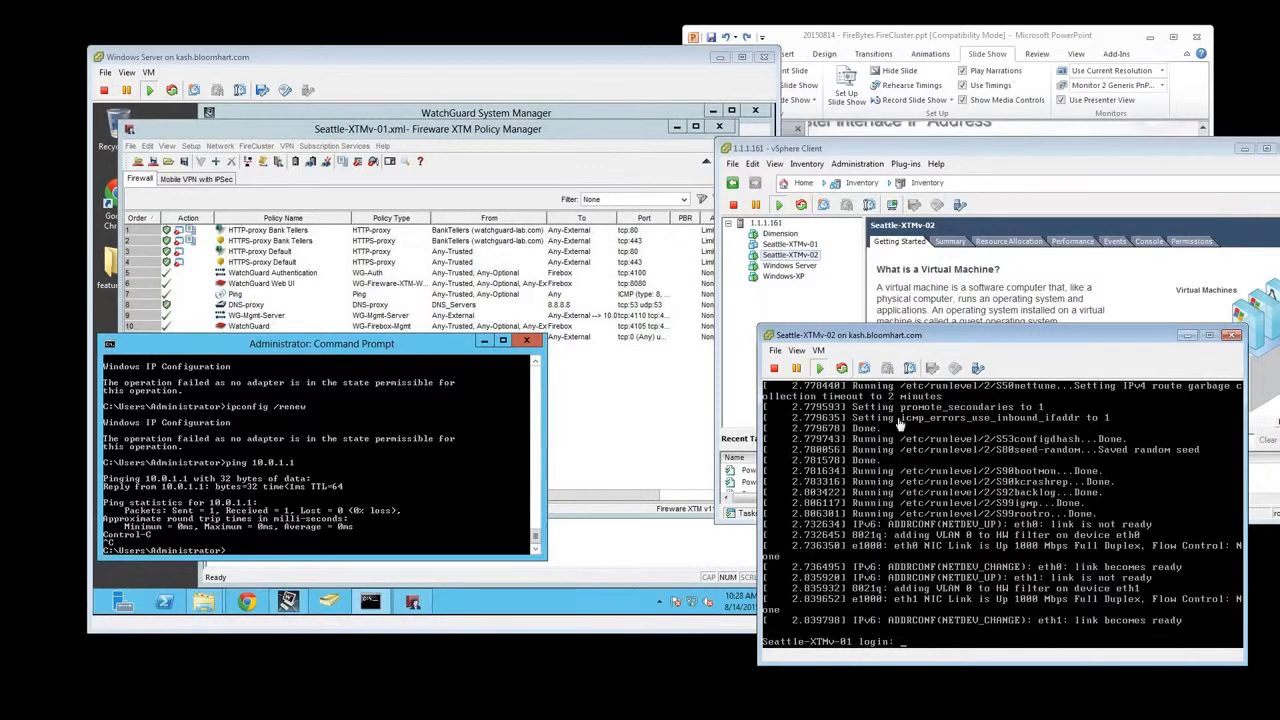
drag(903, 340, 836, 251)
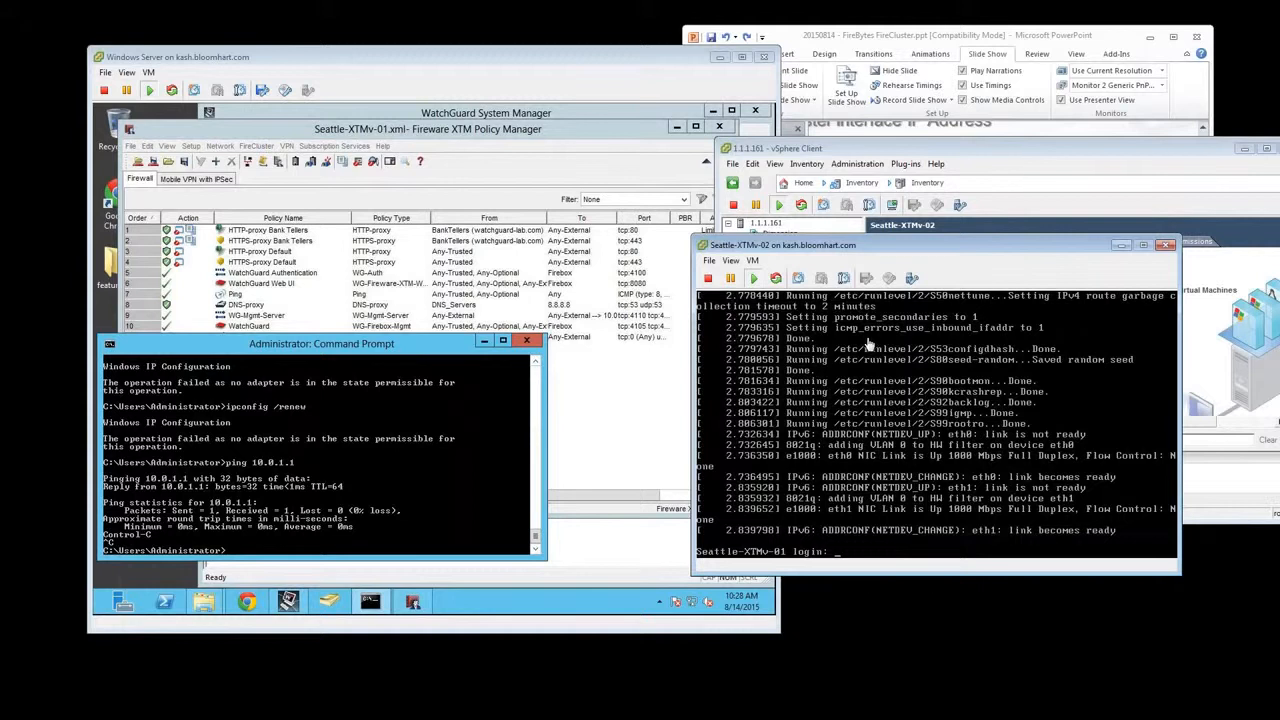
In the Windows Server command prompt, run ipconfig and start a continuous ping with ping 10.0.1.1 -t
click(387, 450)
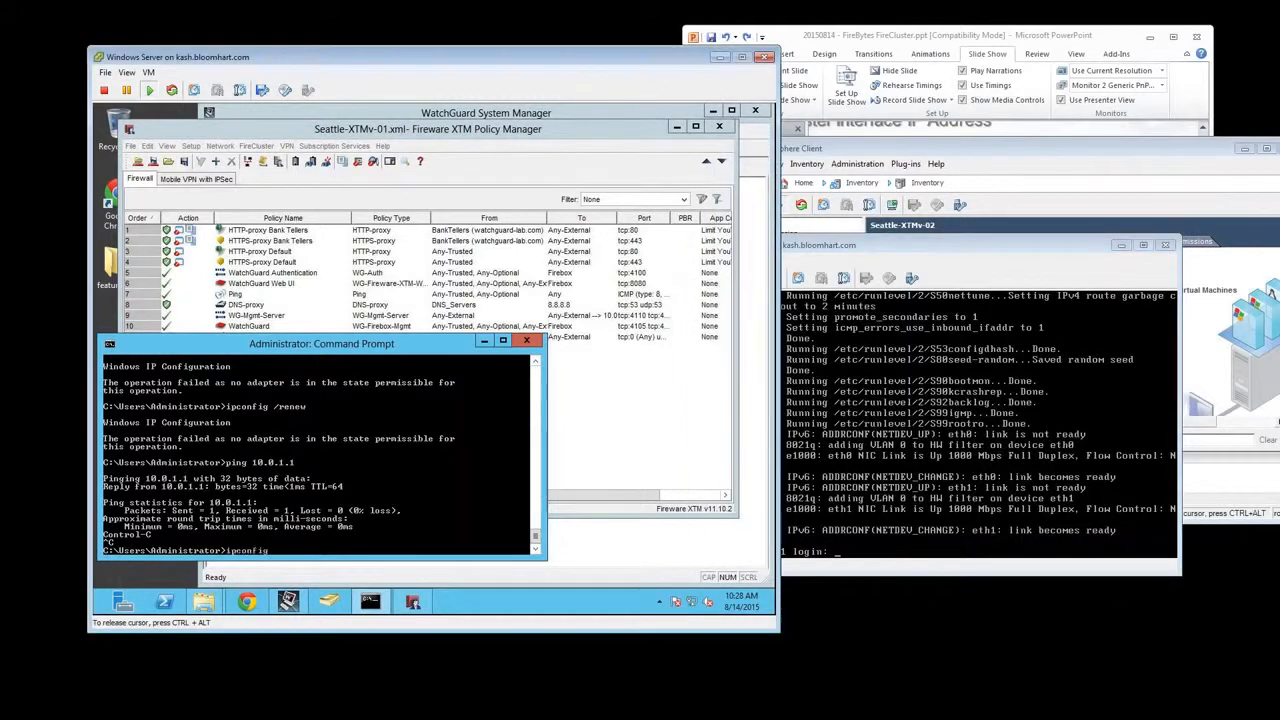
key(Return)
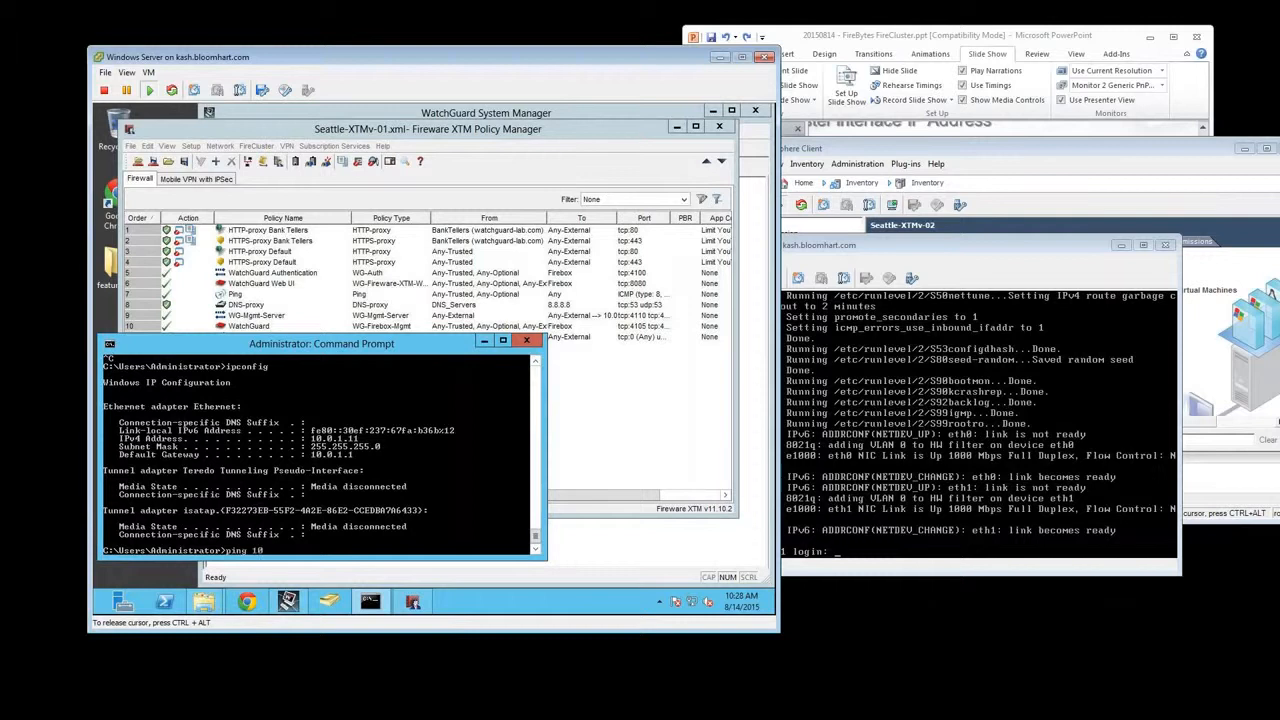
text(ping 10.0.1.1 -t)
key(Return)
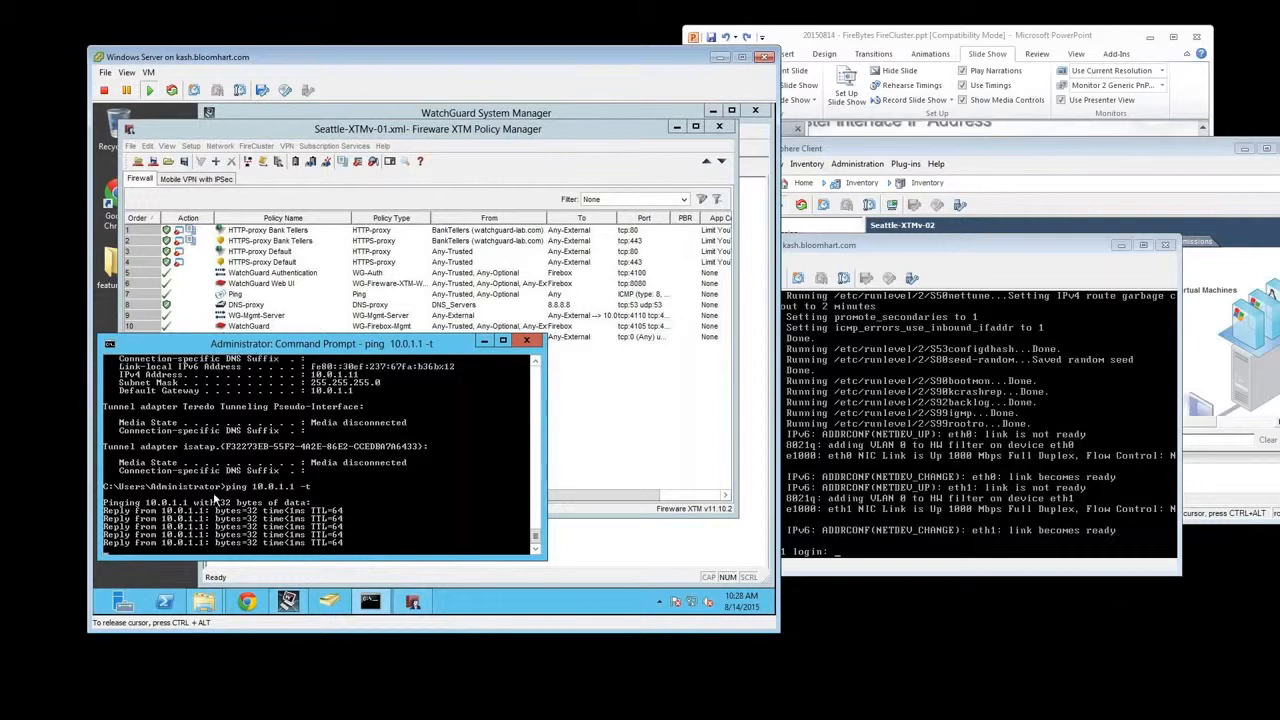
Save the Policy Manager configuration to the Firebox at 10.0.1.1 as admin, entering the administrator passphrase
click(131, 146)
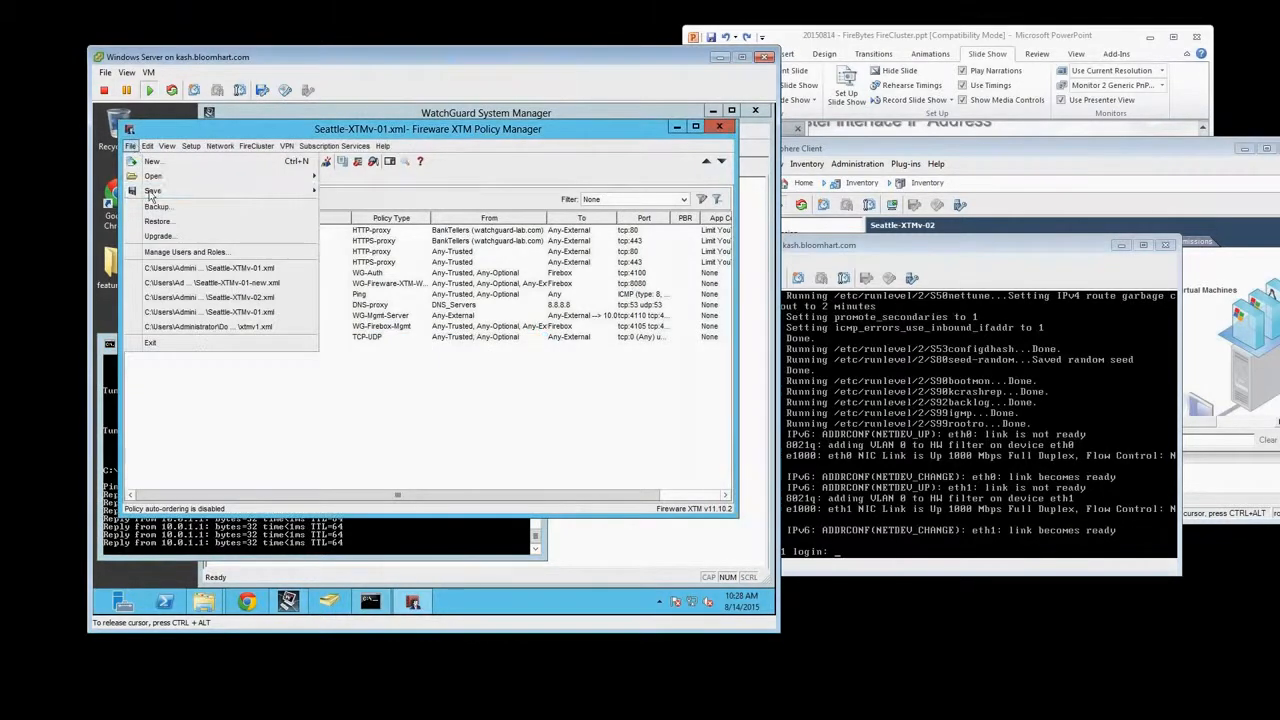
mouse_move(150, 196)
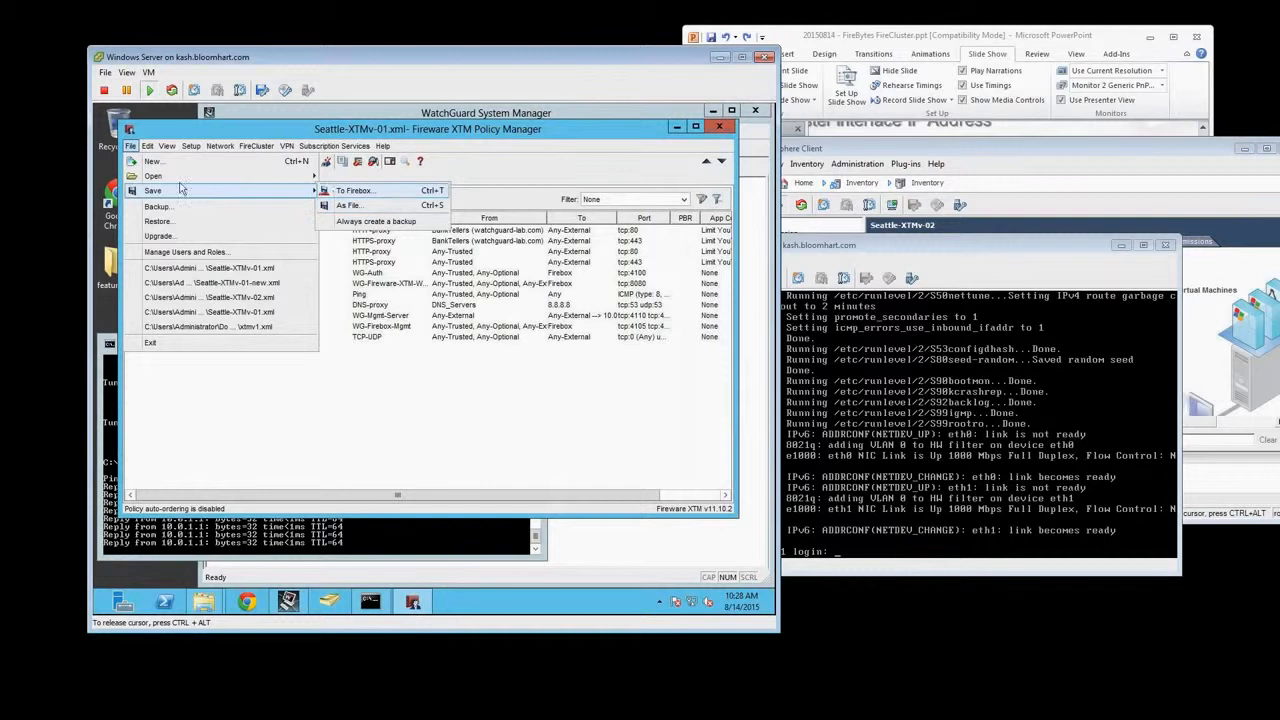
click(352, 190)
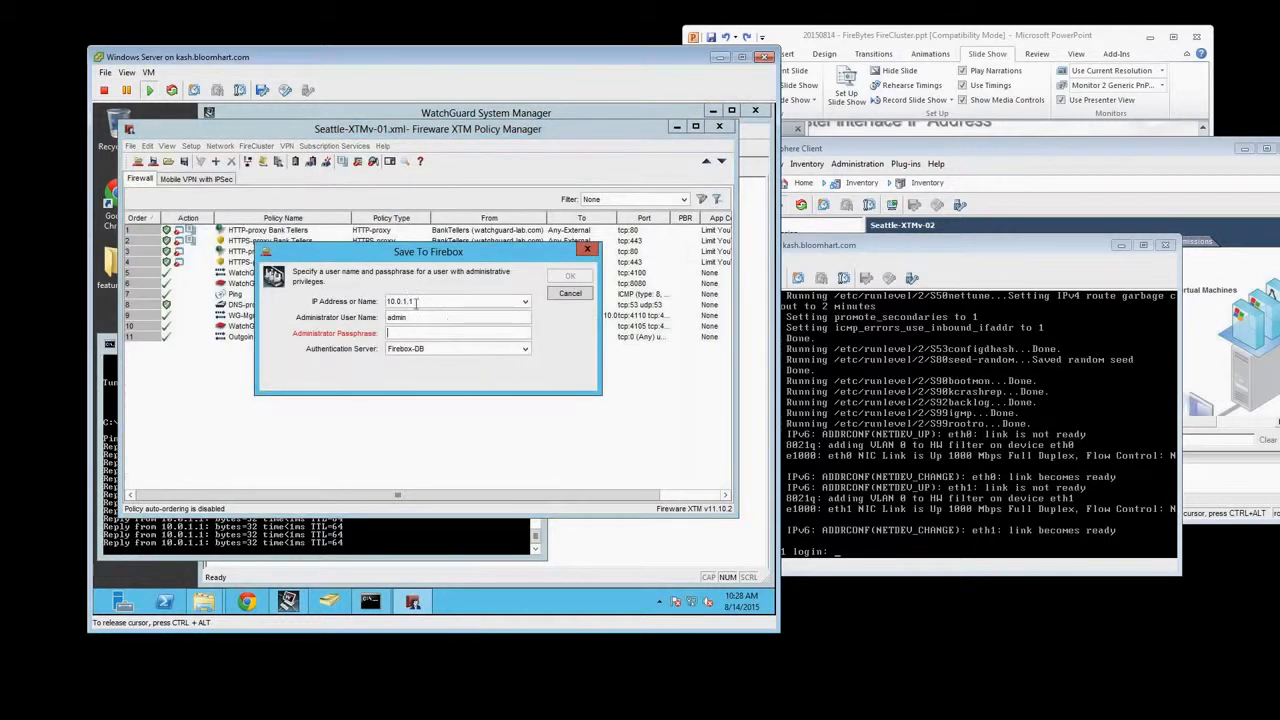
text(readwrite)
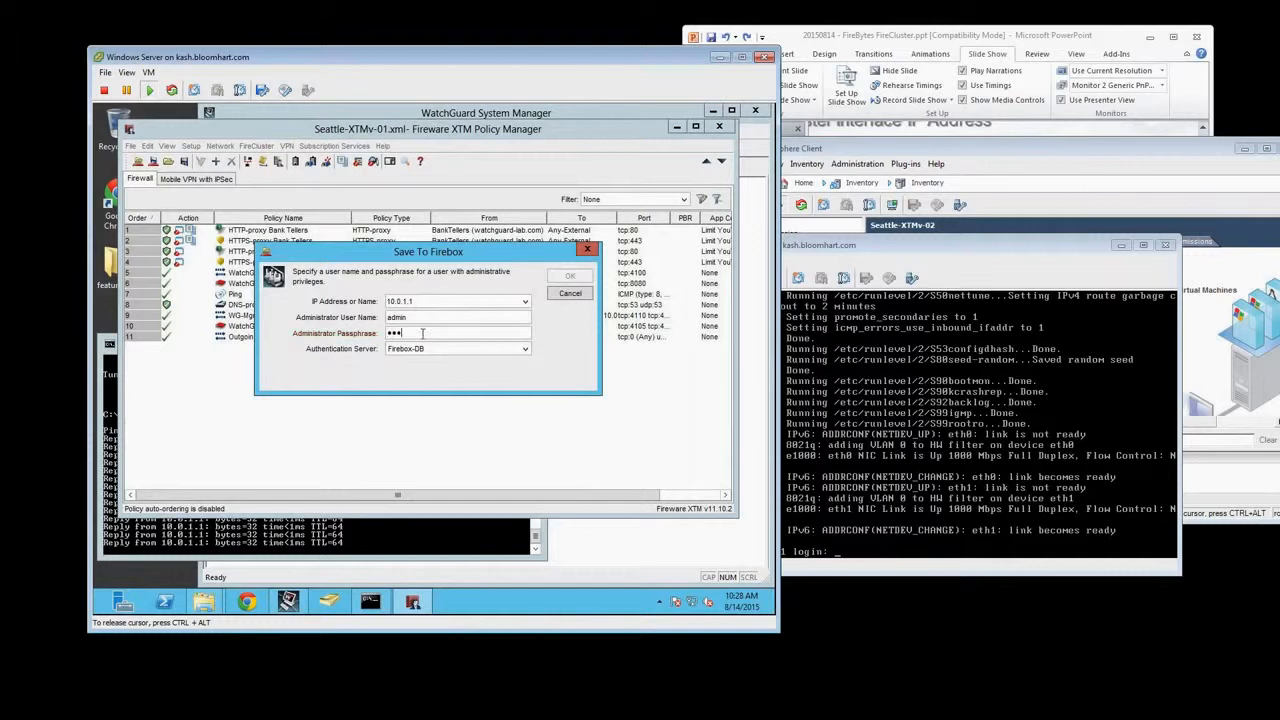
key(Return)
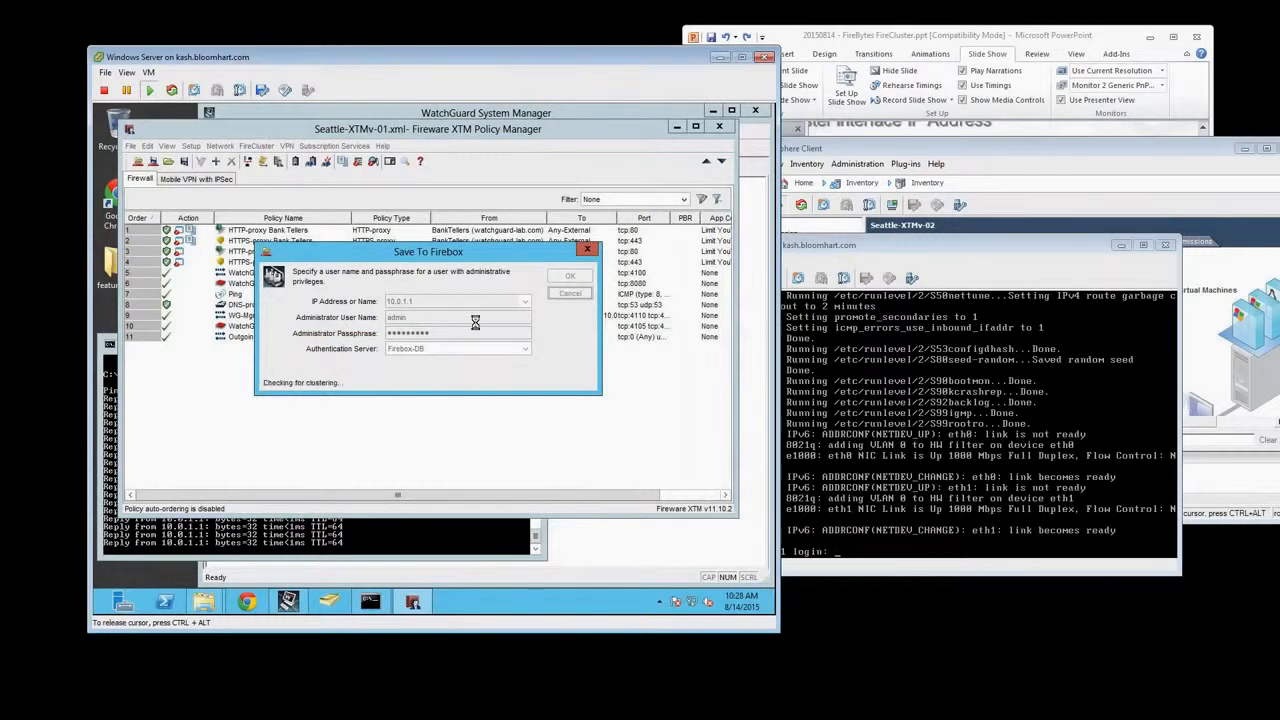
click(429, 339)
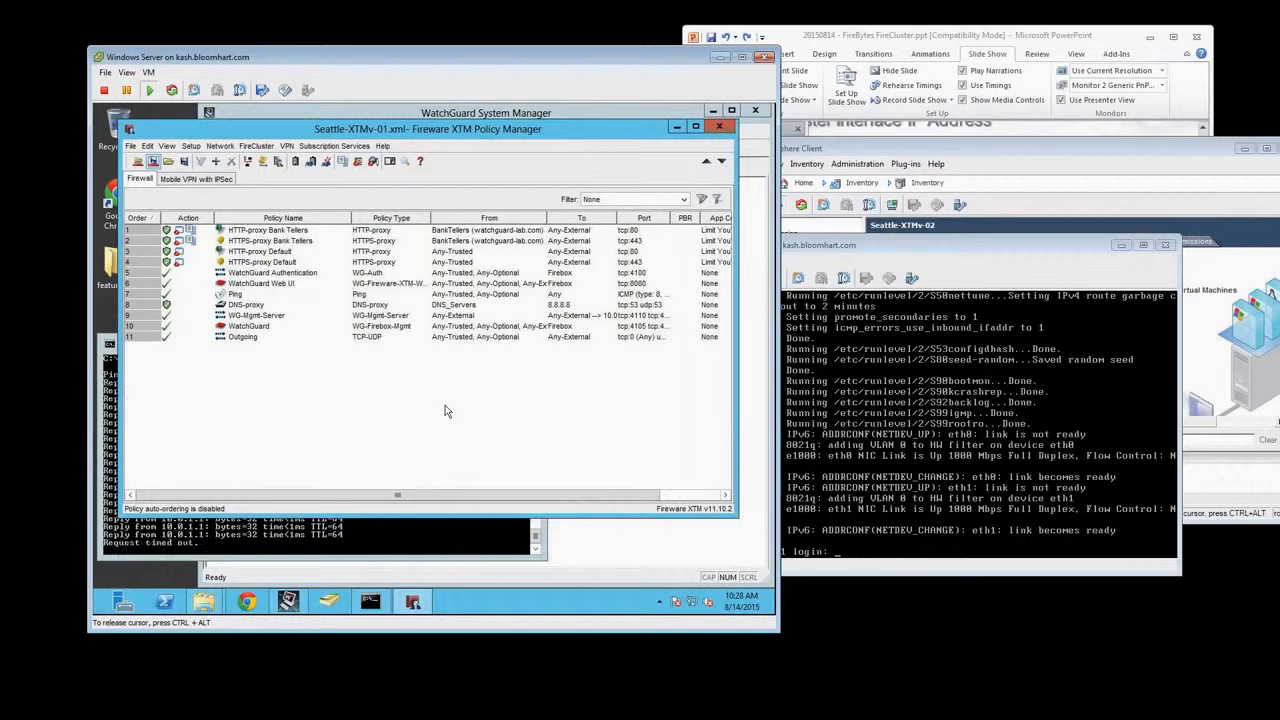
Move the Seattle-XTMv-02 console out of the way and power on Seattle-XTMv-01 in vSphere Client
drag(1042, 245, 1107, 413)
click(815, 247)
right_click(787, 245)
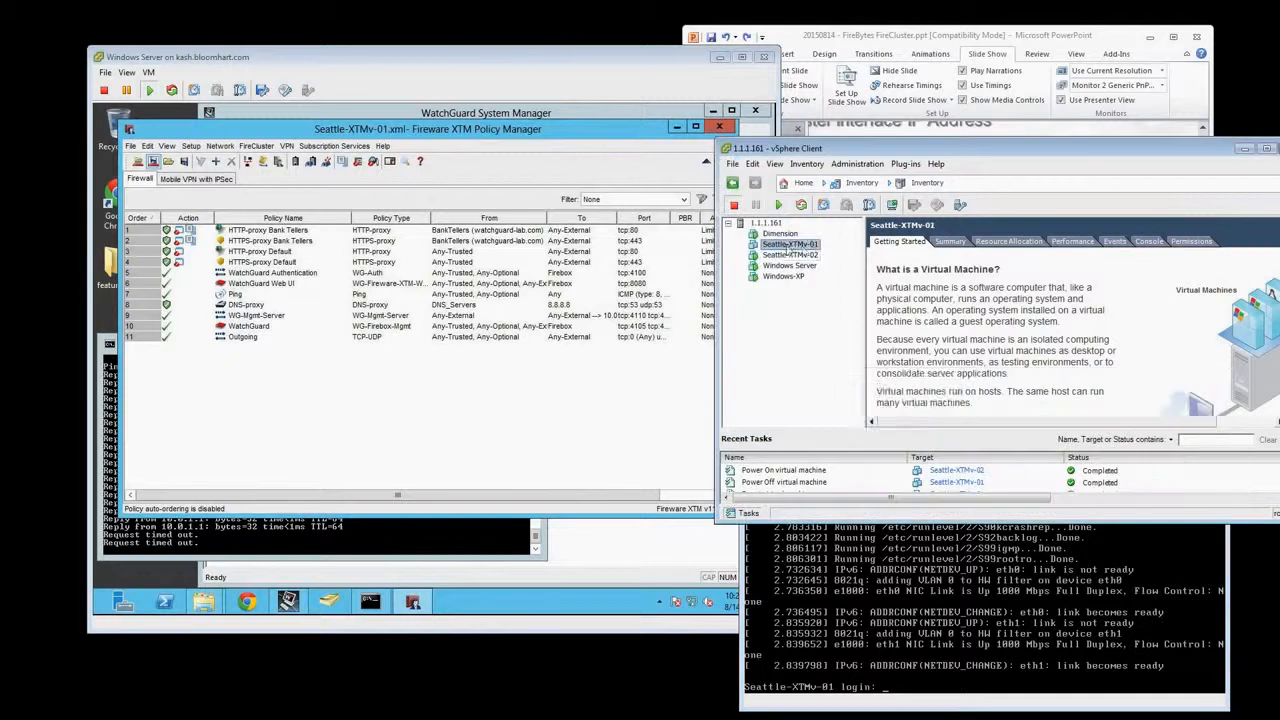
mouse_move(867, 263)
click(990, 259)
Open the Seattle-XTMv-01 console and enlarge its window to show the full boot output and login prompt
right_click(791, 244)
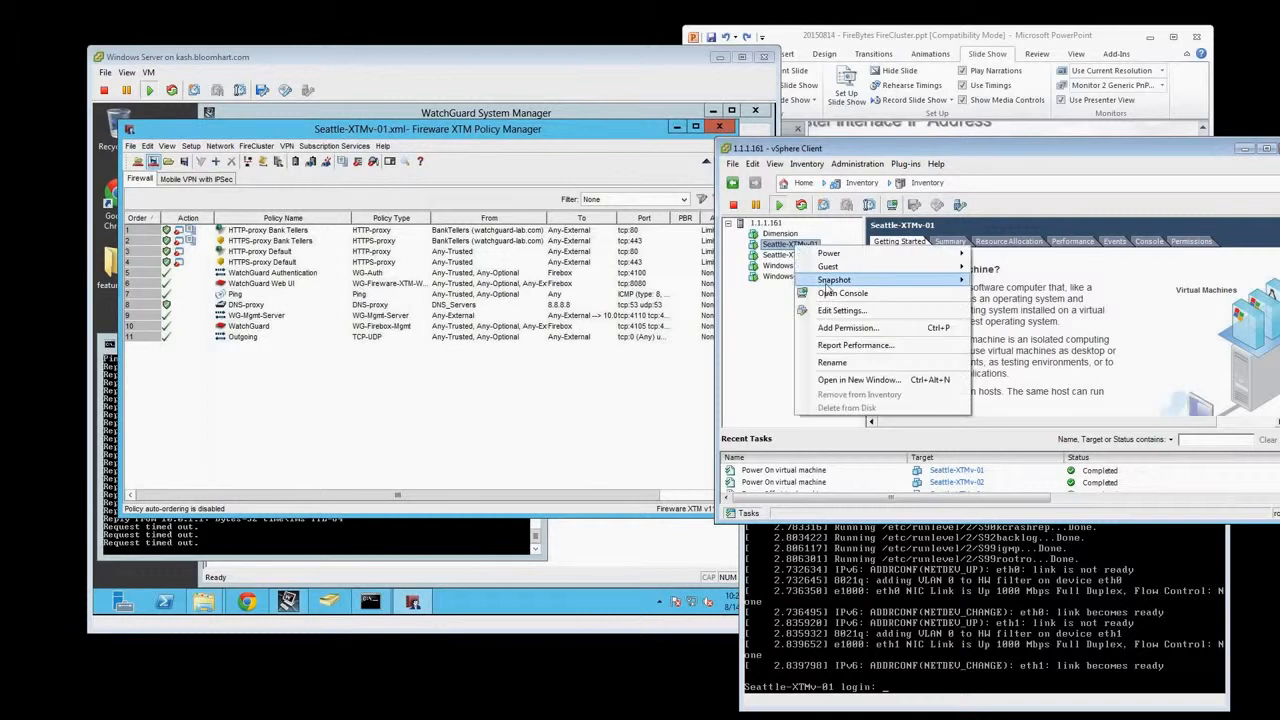
click(828, 292)
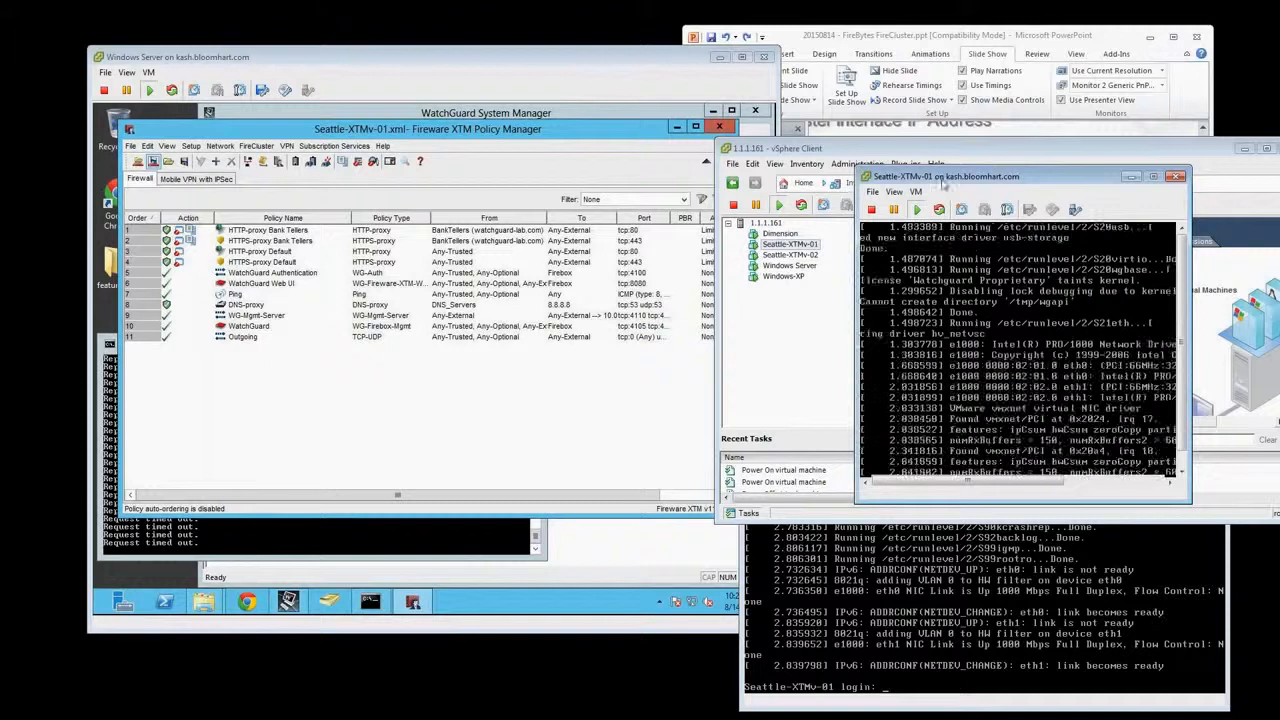
drag(943, 183, 813, 281)
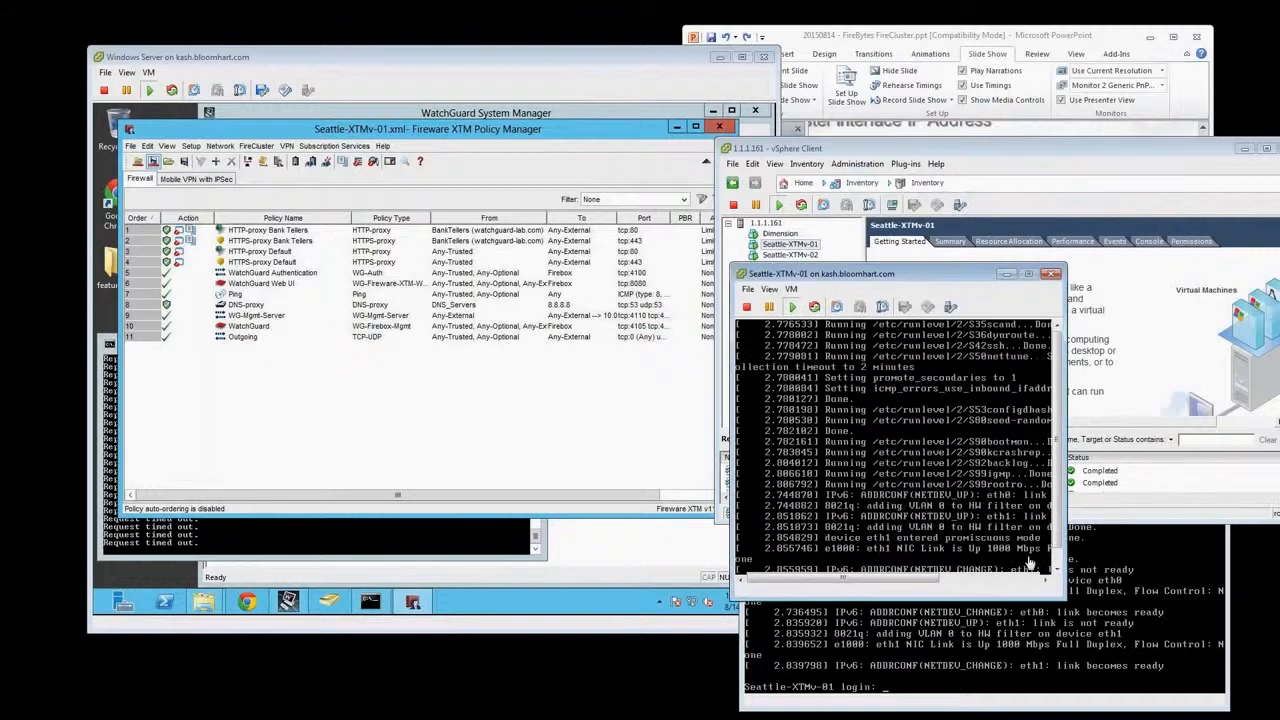
drag(1066, 598, 1240, 643)
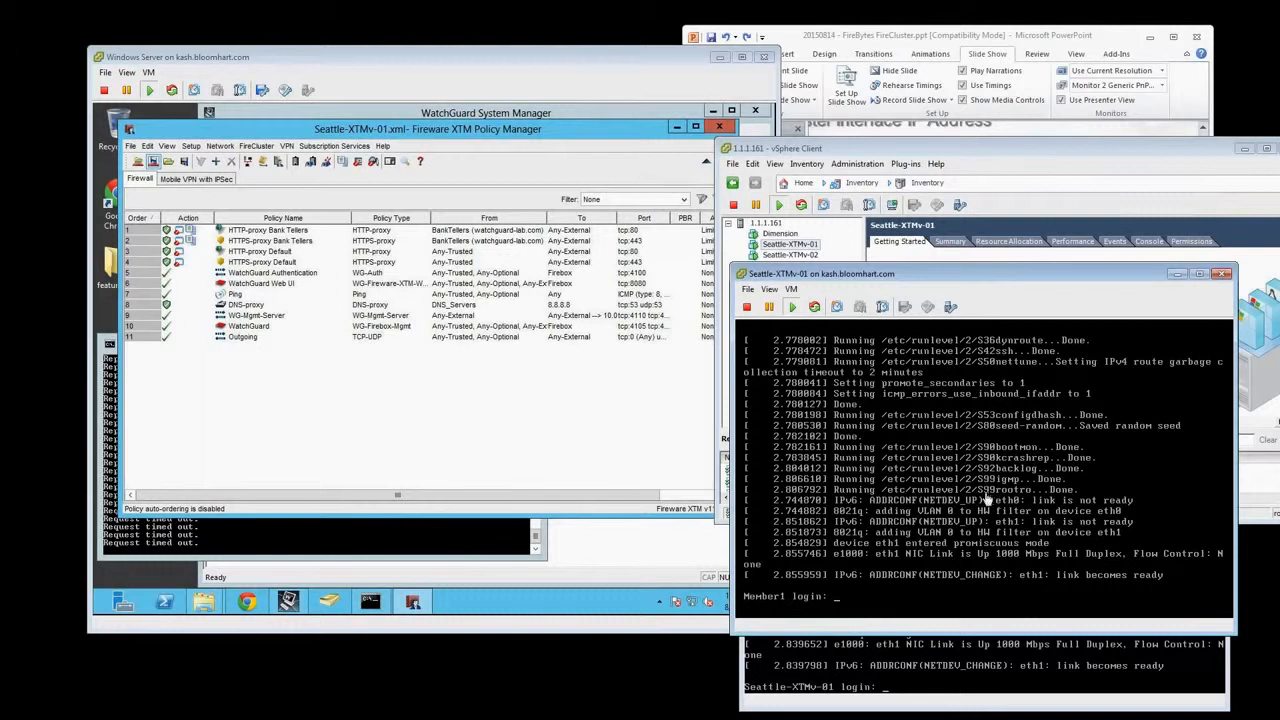
Refresh the login prompt in the Seattle-XTMv-02 console to check its device name, and return to Policy Manager on the Windows Server
click(938, 675)
key(Return)
key(Return)
key(Return)
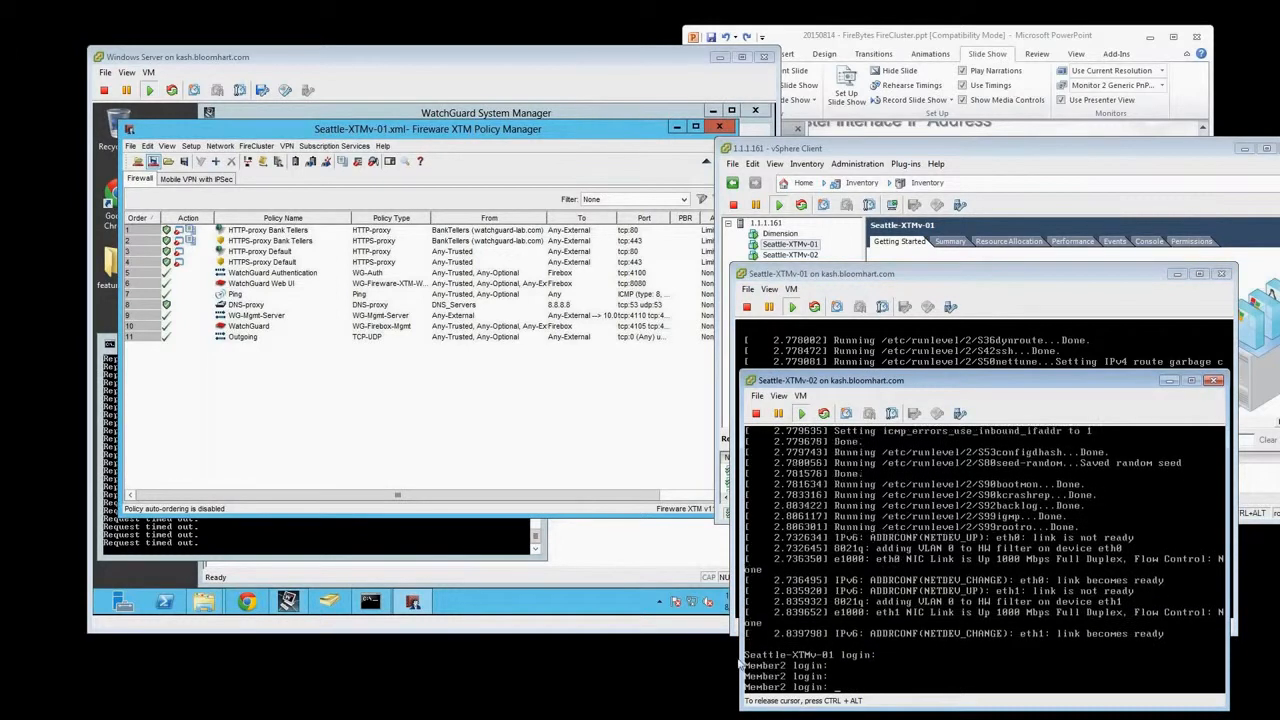
key(ctrl+alt)
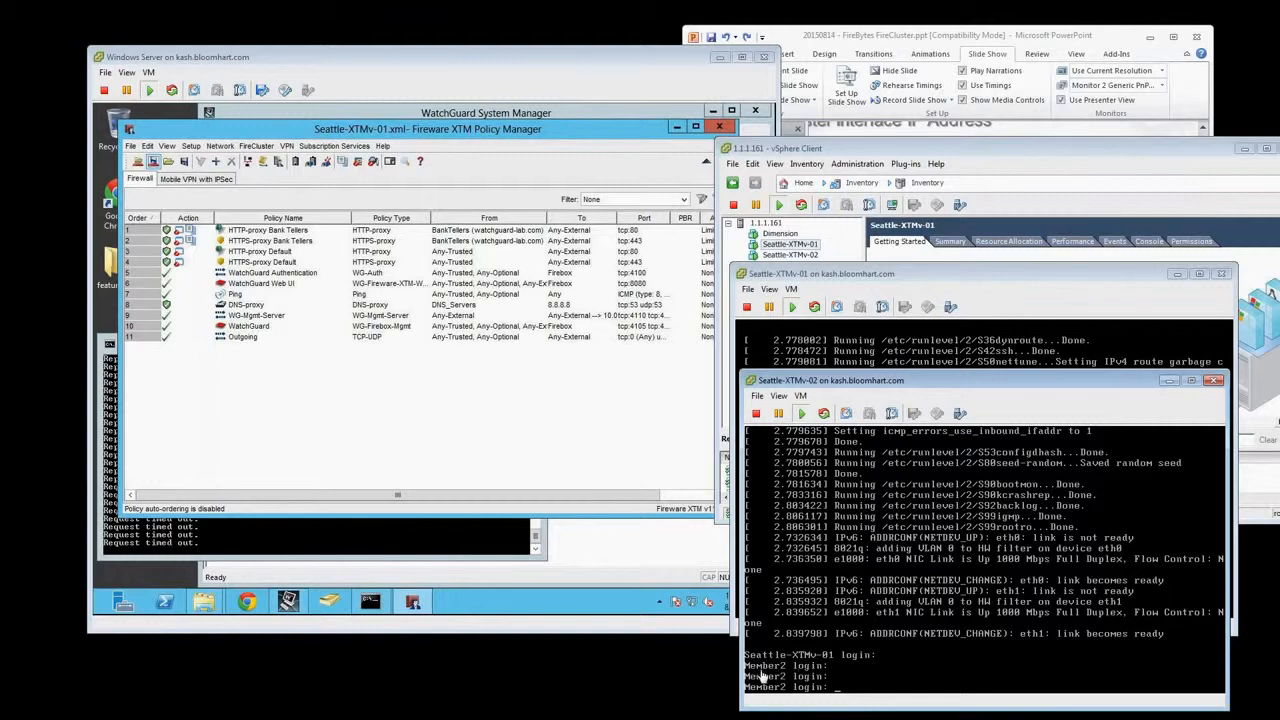
click(460, 421)
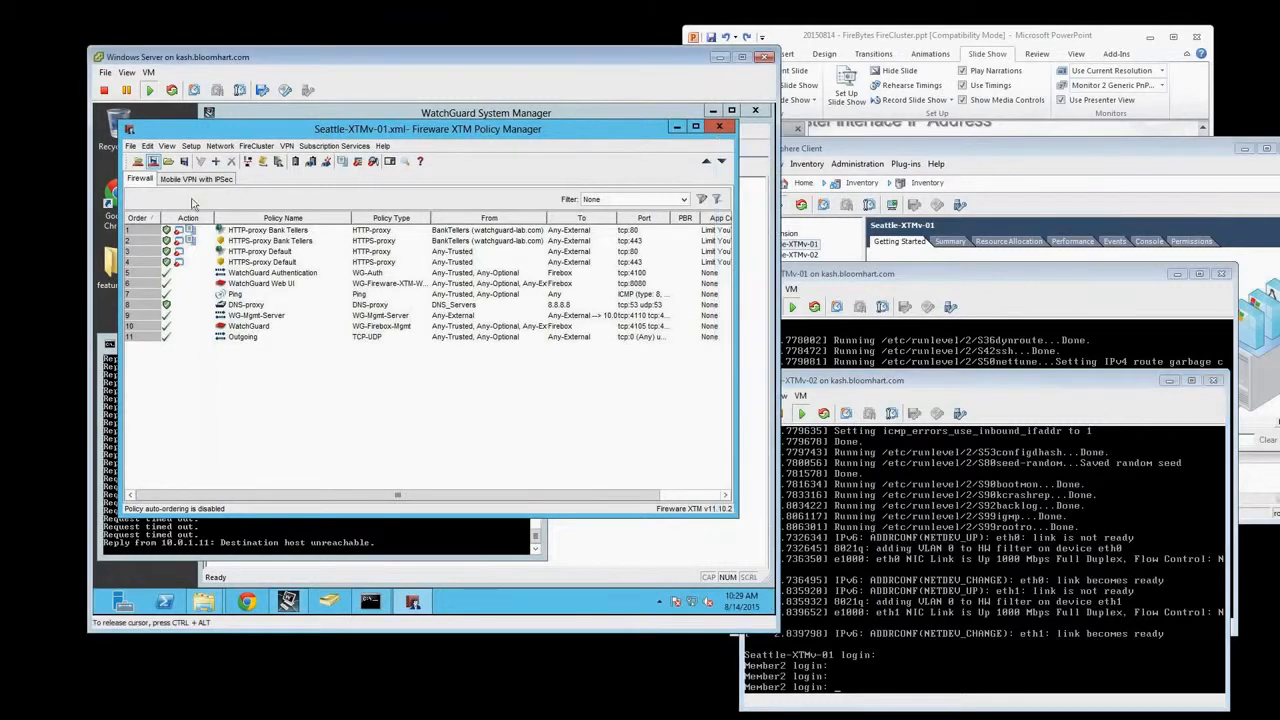
Close Policy Manager and disconnect all devices in WatchGuard System Manager
double_click(129, 131)
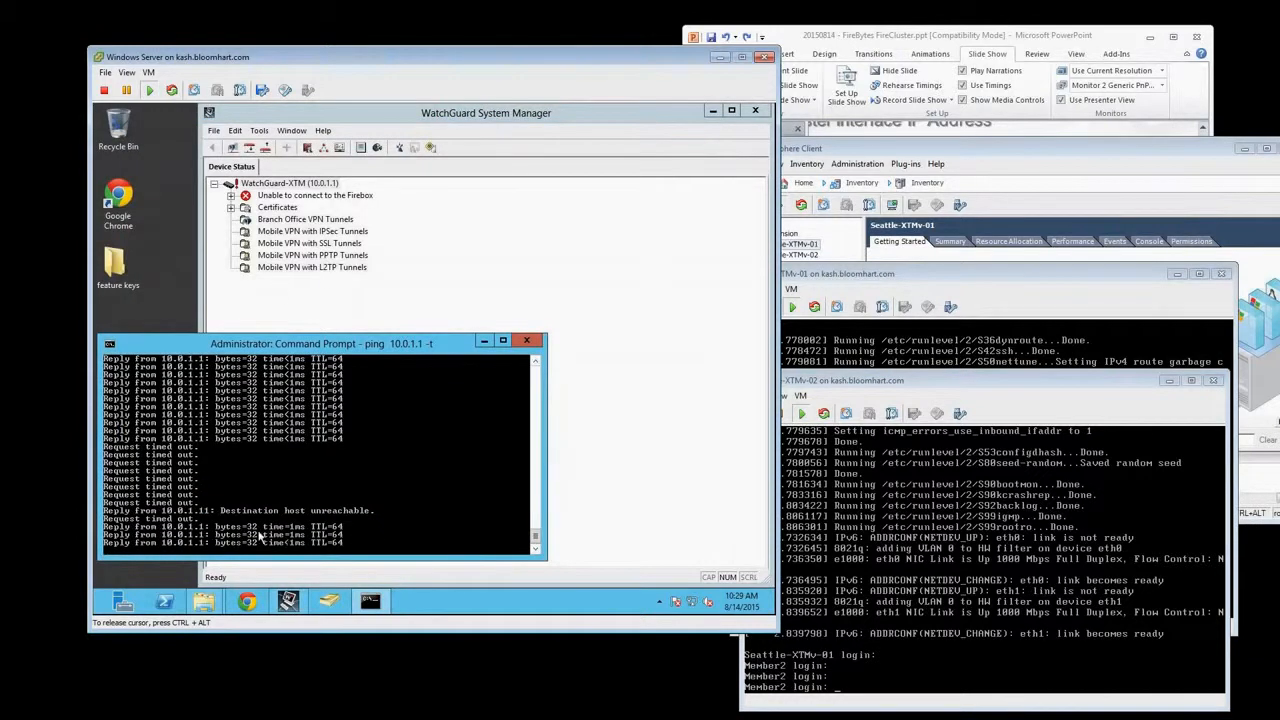
click(288, 183)
click(213, 130)
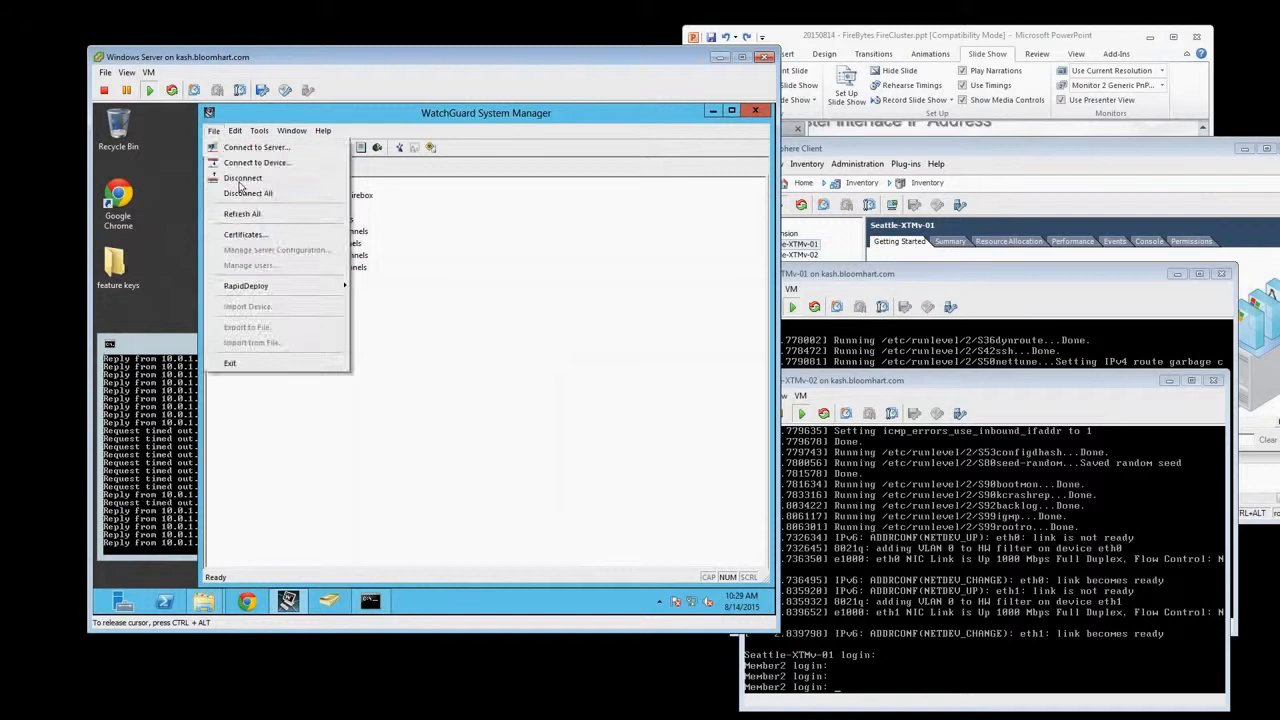
click(240, 197)
Connect to the Firebox at 10.0.1.1 with the status account, entering its passphrase
click(213, 130)
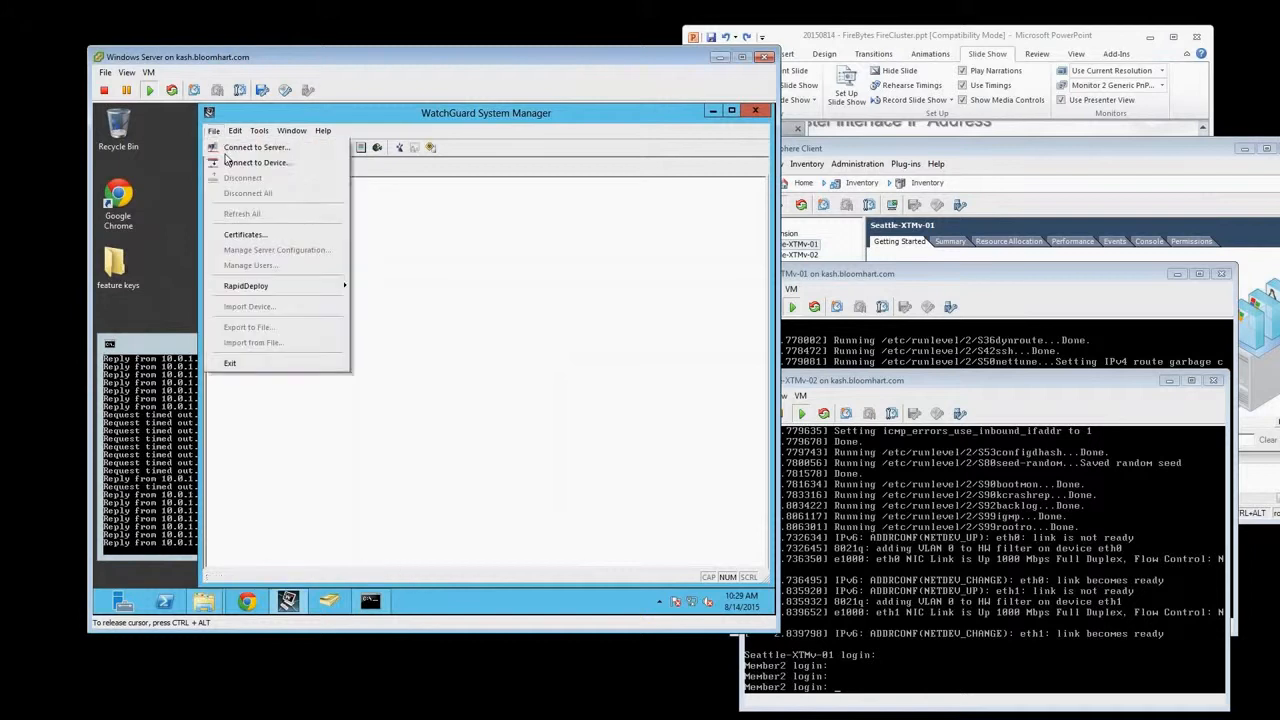
click(228, 166)
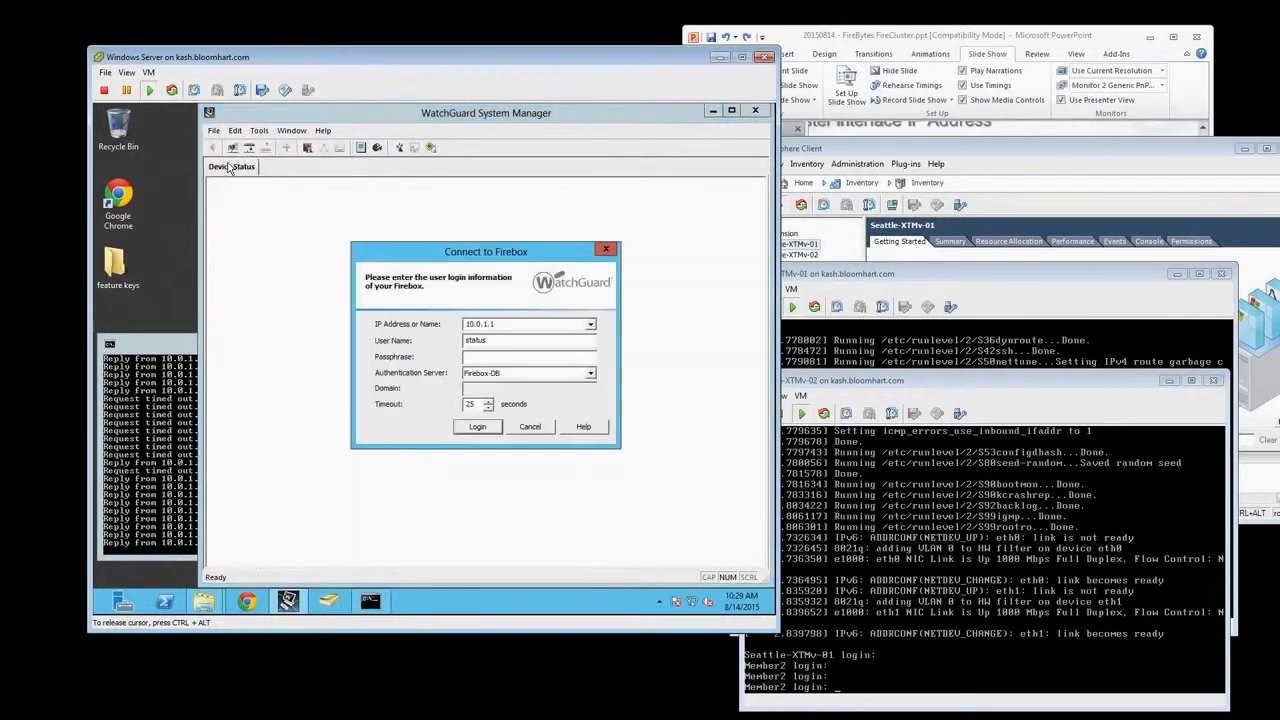
text(readonly)
key(Return)
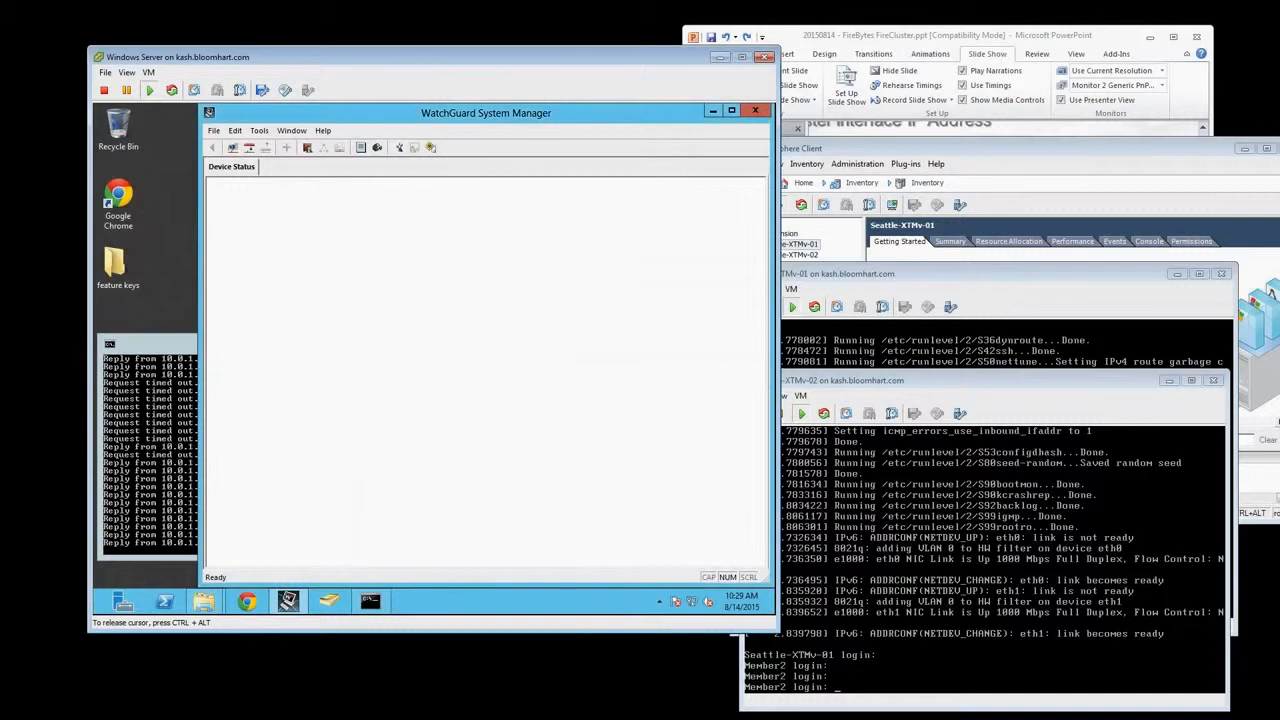
Launch Firebox System Manager for Seattle-XTMv-01 and expand its cluster in WatchGuard System Manager to examine the details of Member2 and Member1
right_click(253, 186)
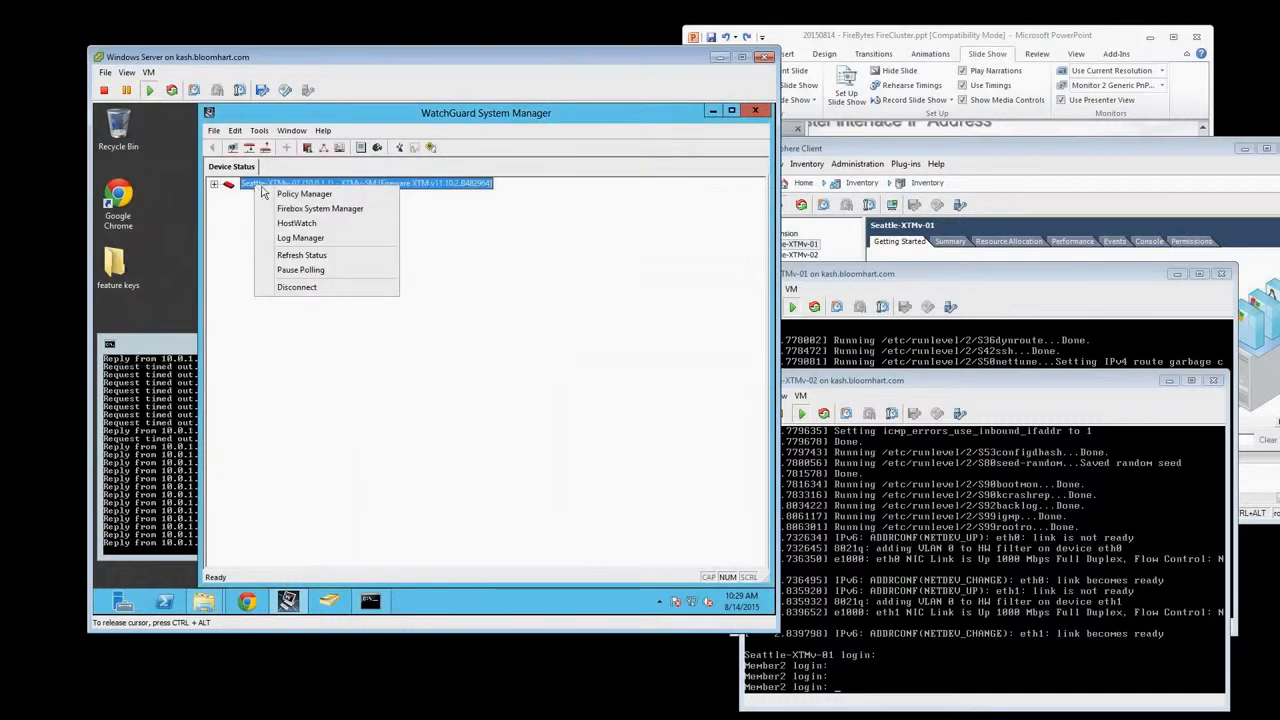
click(300, 209)
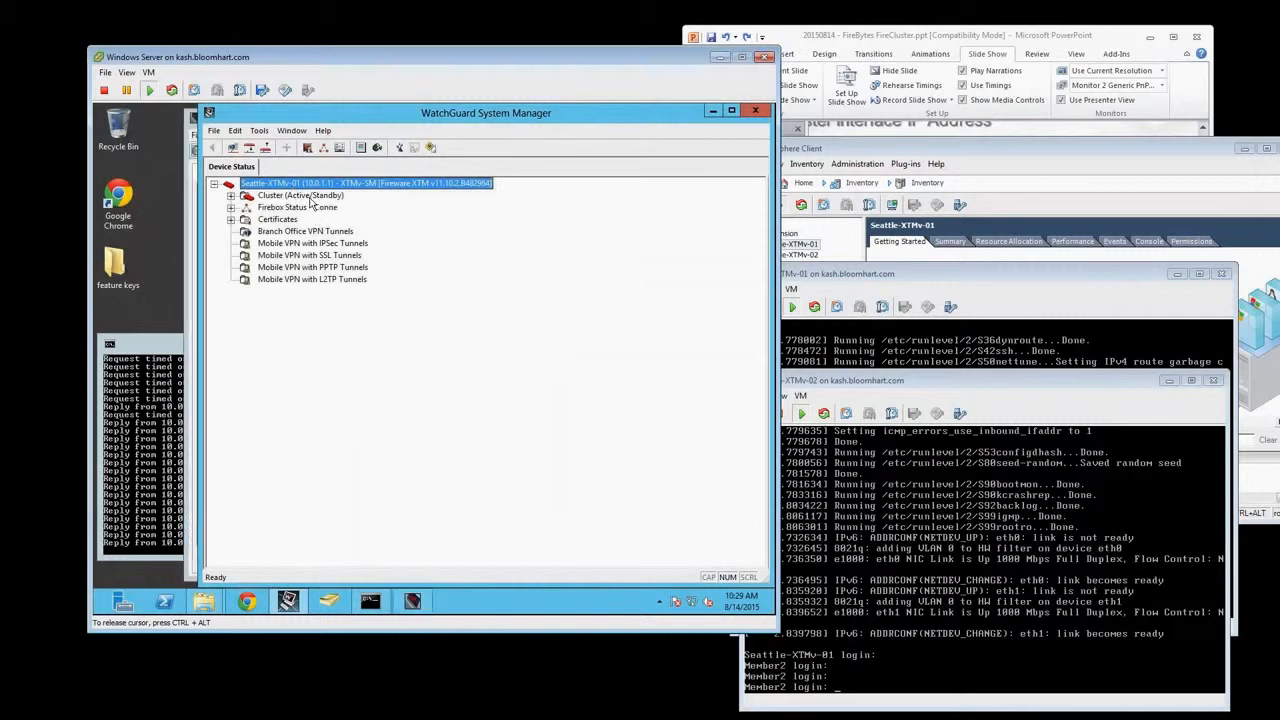
double_click(309, 197)
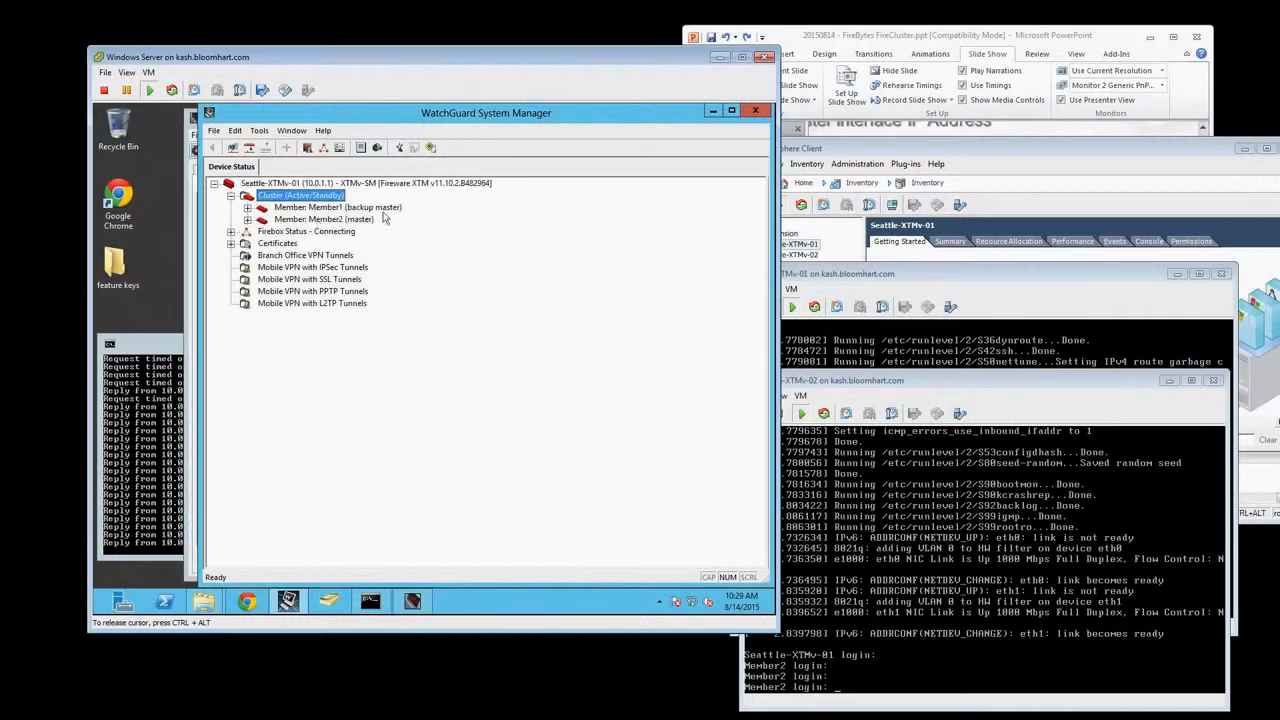
double_click(313, 220)
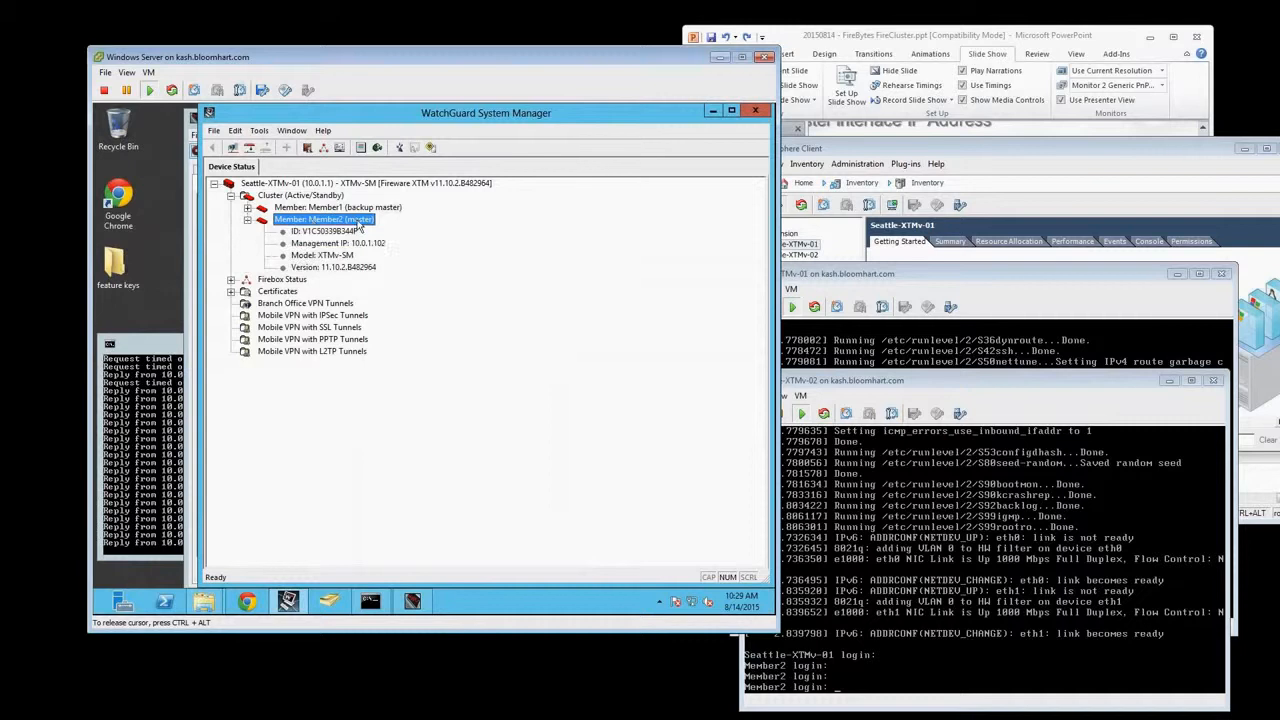
double_click(324, 208)
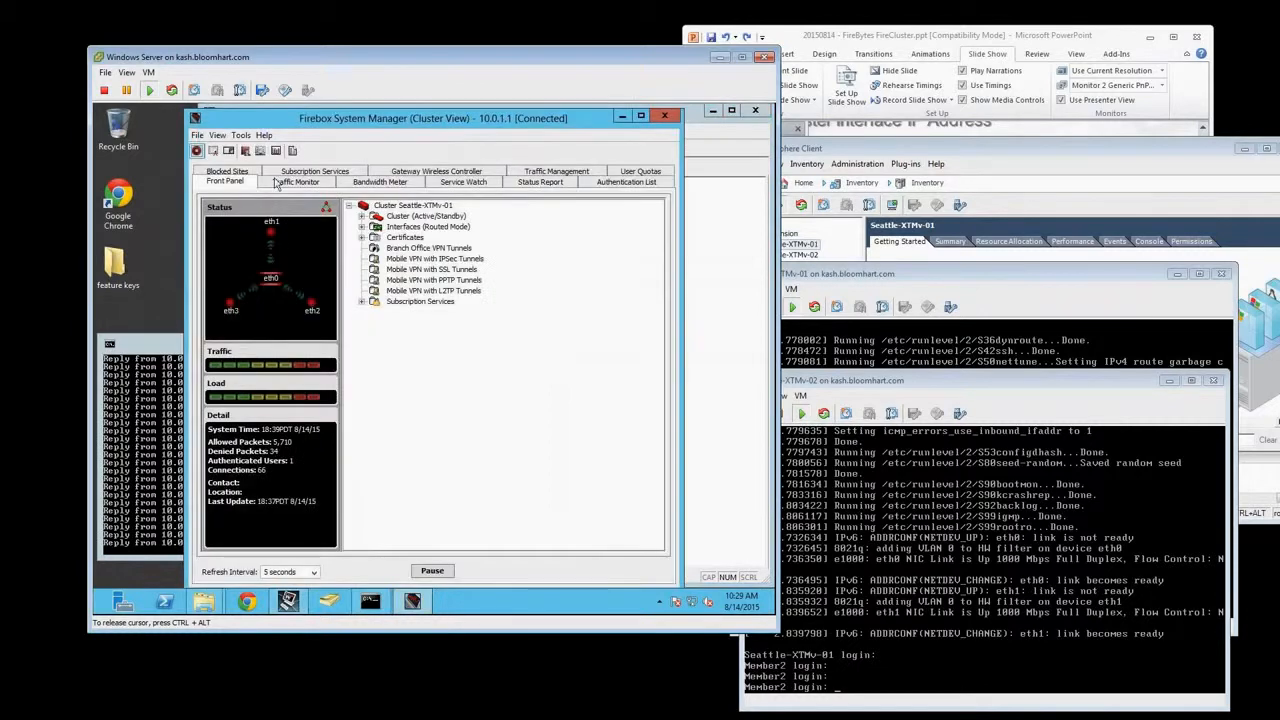
Expand the cluster in Firebox System Manager and review the available cluster member commands, returning to WatchGuard System Manager
double_click(410, 217)
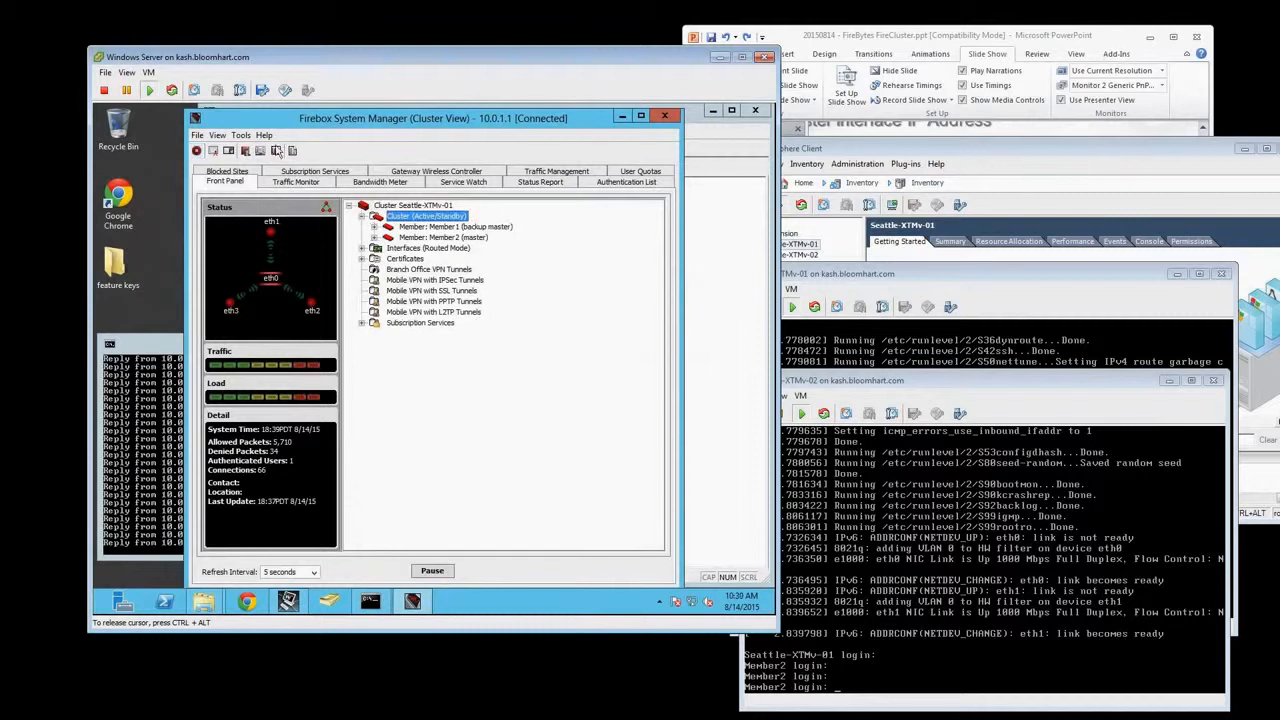
click(241, 135)
mouse_move(300, 342)
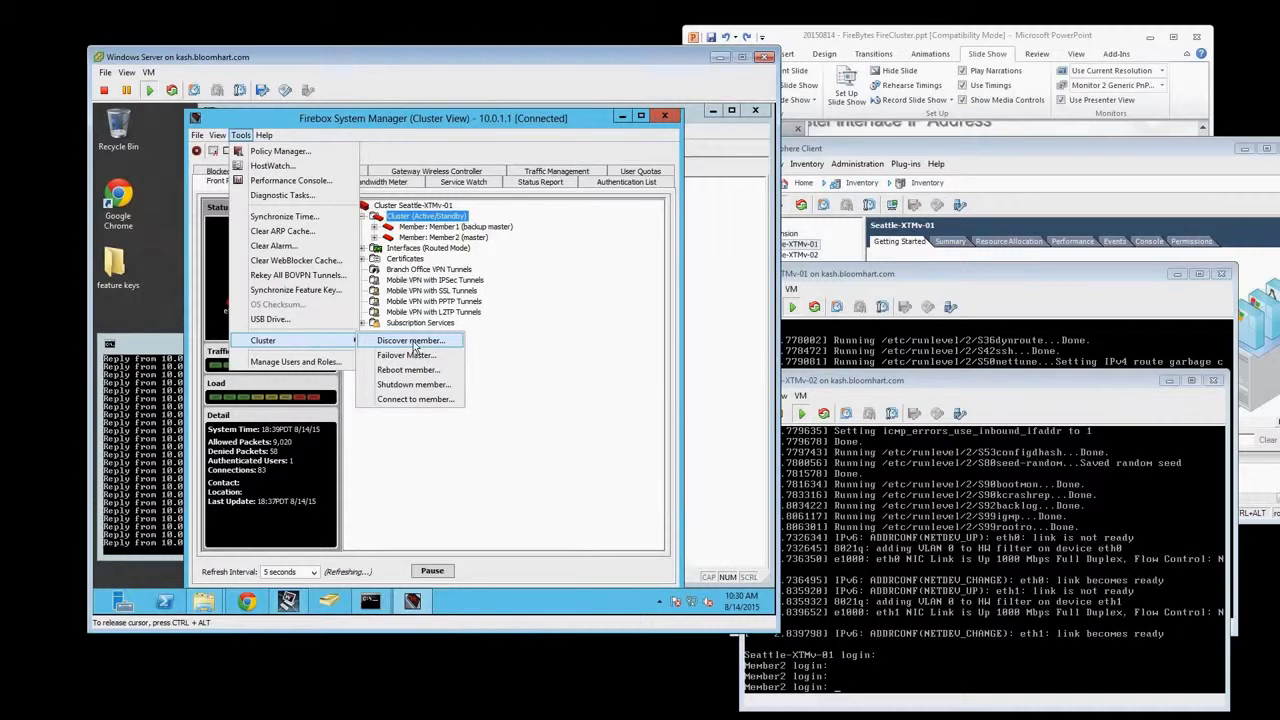
click(527, 356)
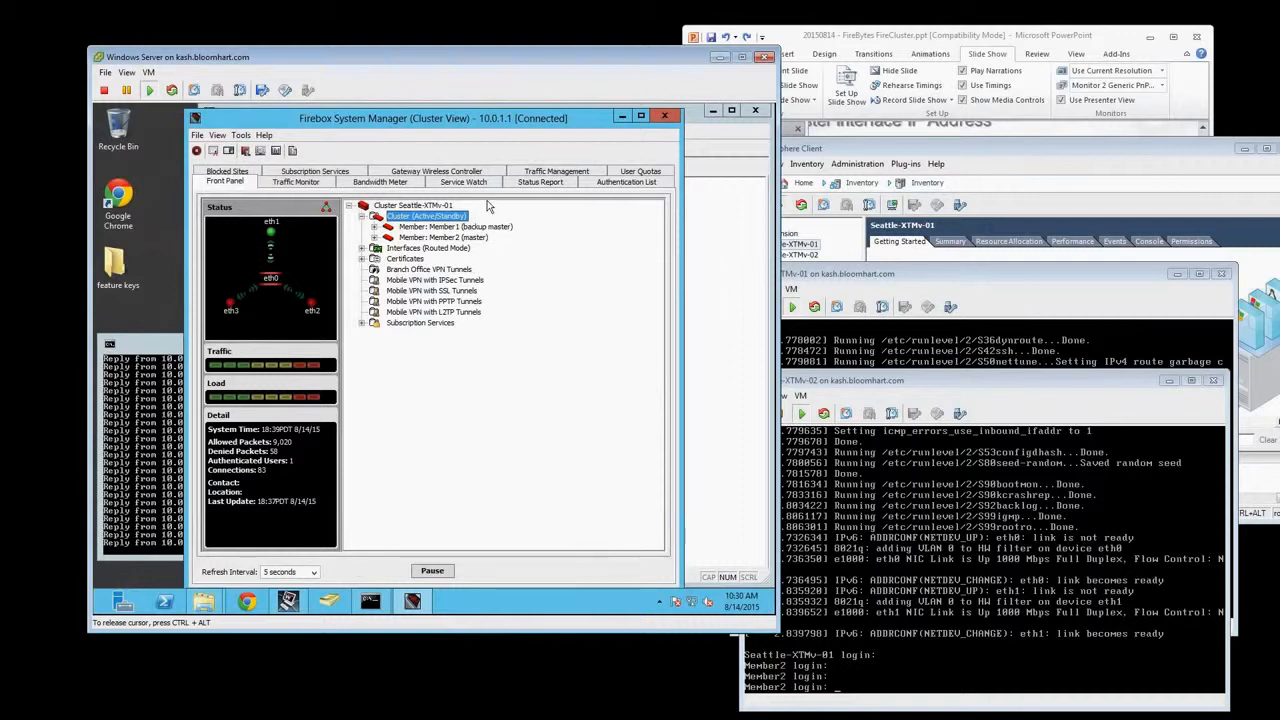
click(705, 218)
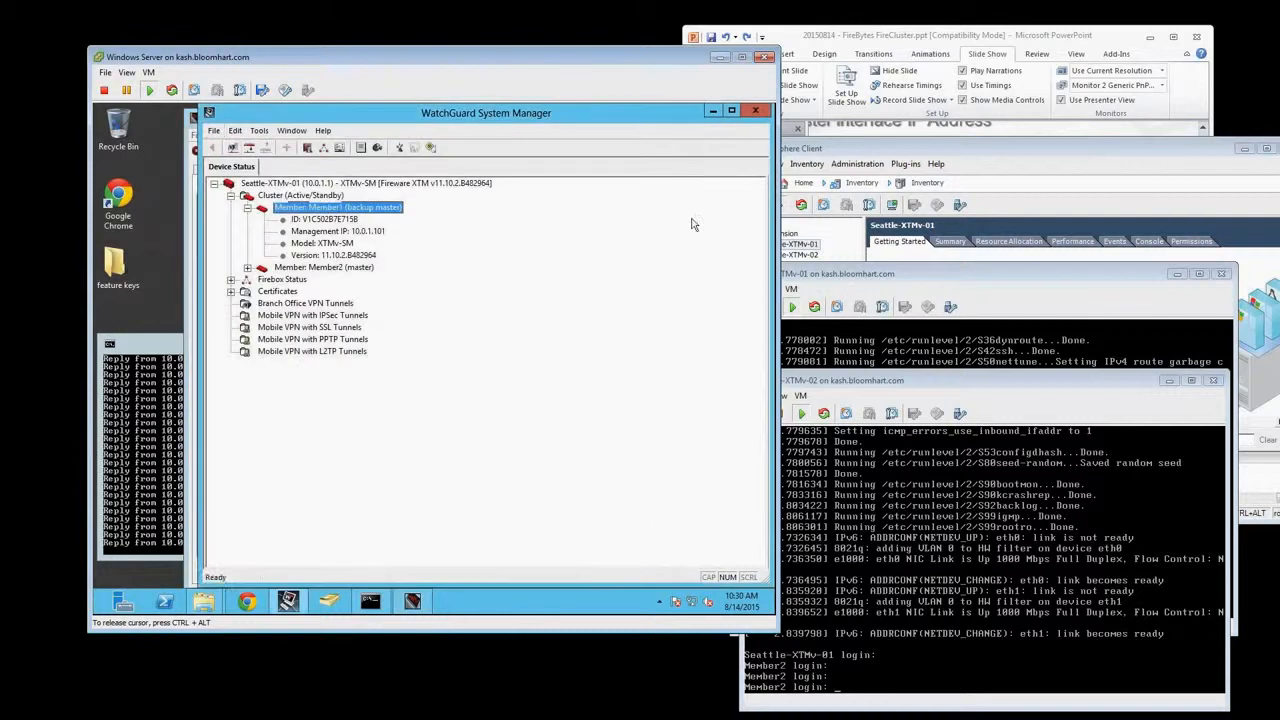
Close Firebox System Manager and open the Seattle-XTMv-01 configuration in Policy Manager
click(194, 140)
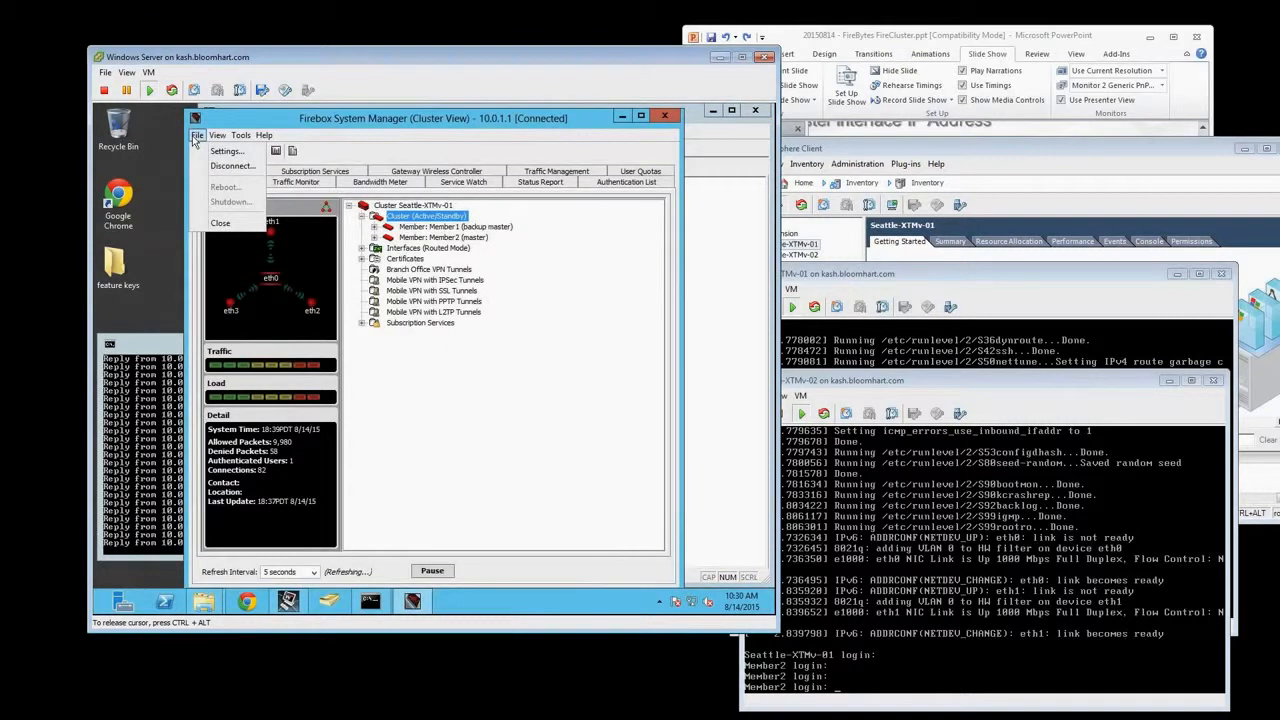
click(194, 119)
double_click(194, 119)
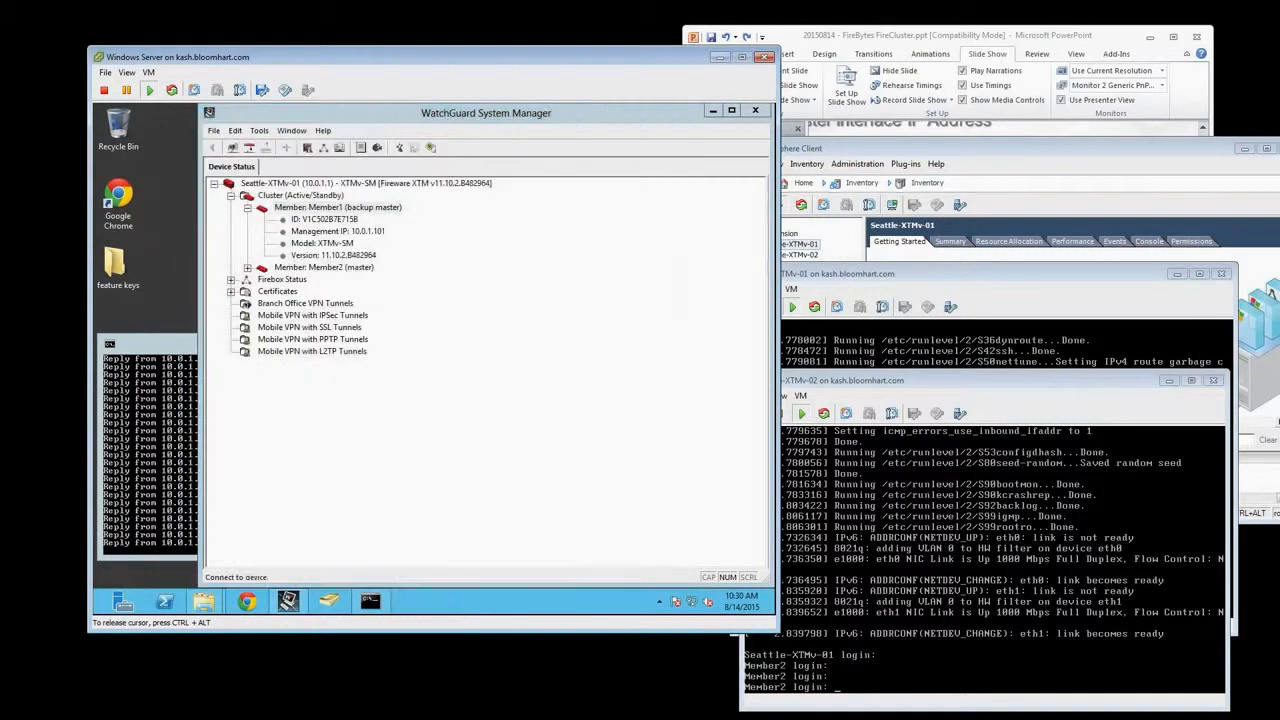
click(303, 185)
right_click(303, 185)
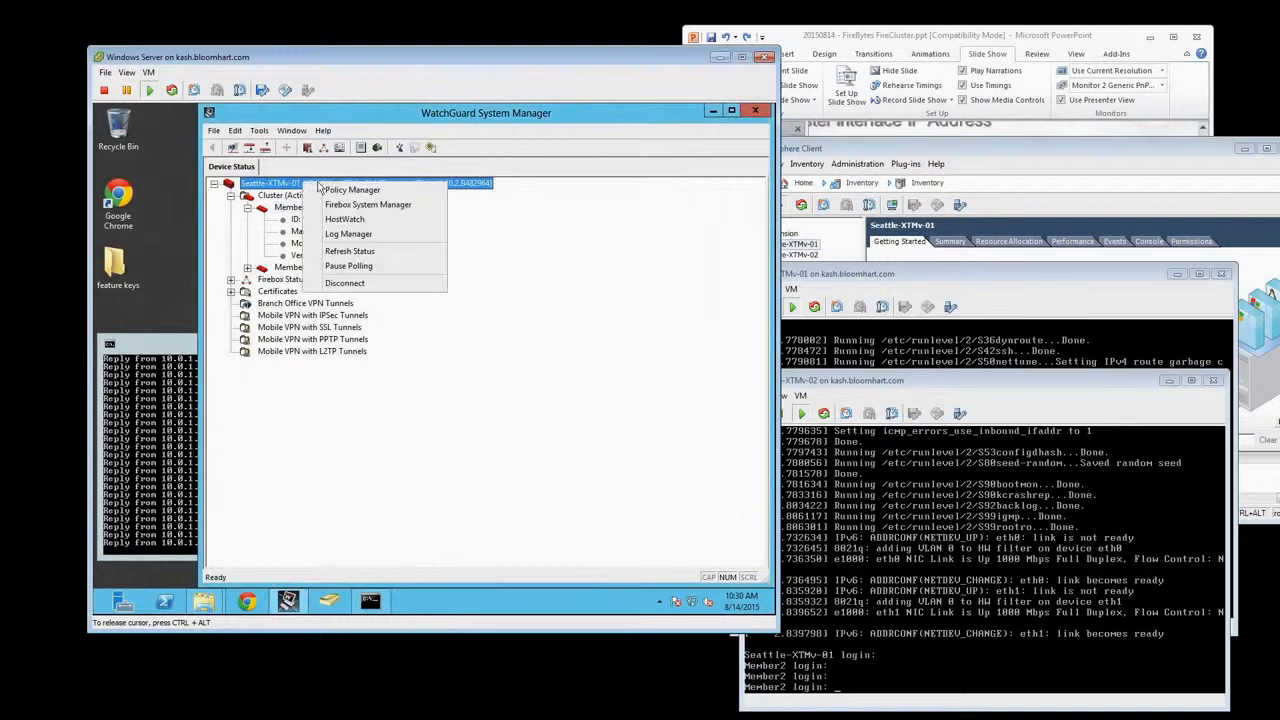
click(336, 204)
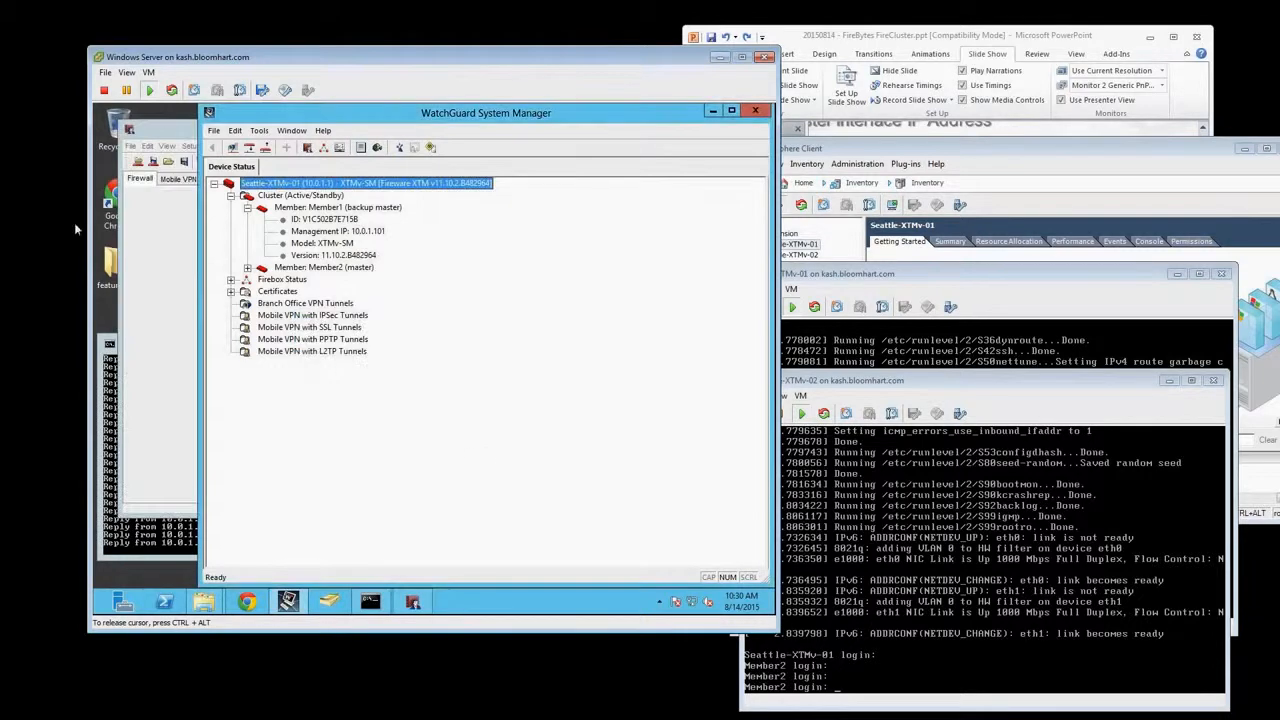
click(165, 224)
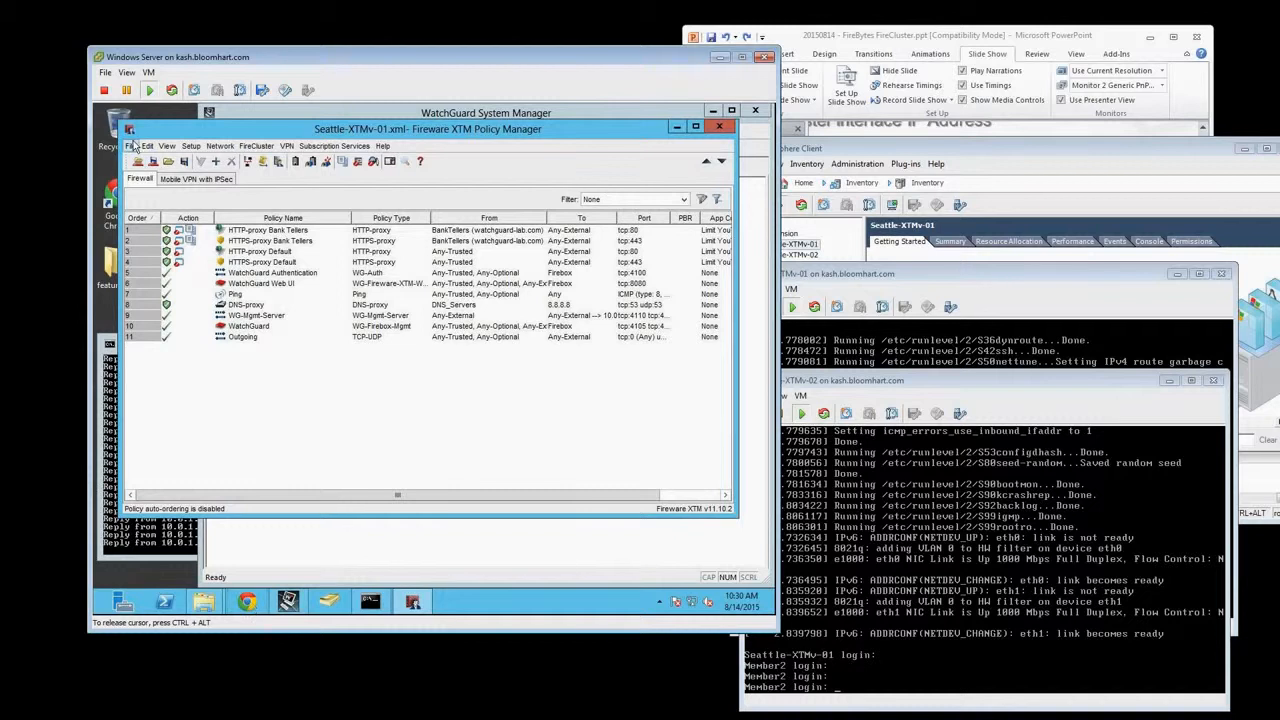
drag(165, 135, 189, 131)
Start an OS upgrade of the Firebox at 10.0.1.1 as admin, entering the administrator passphrase
click(154, 144)
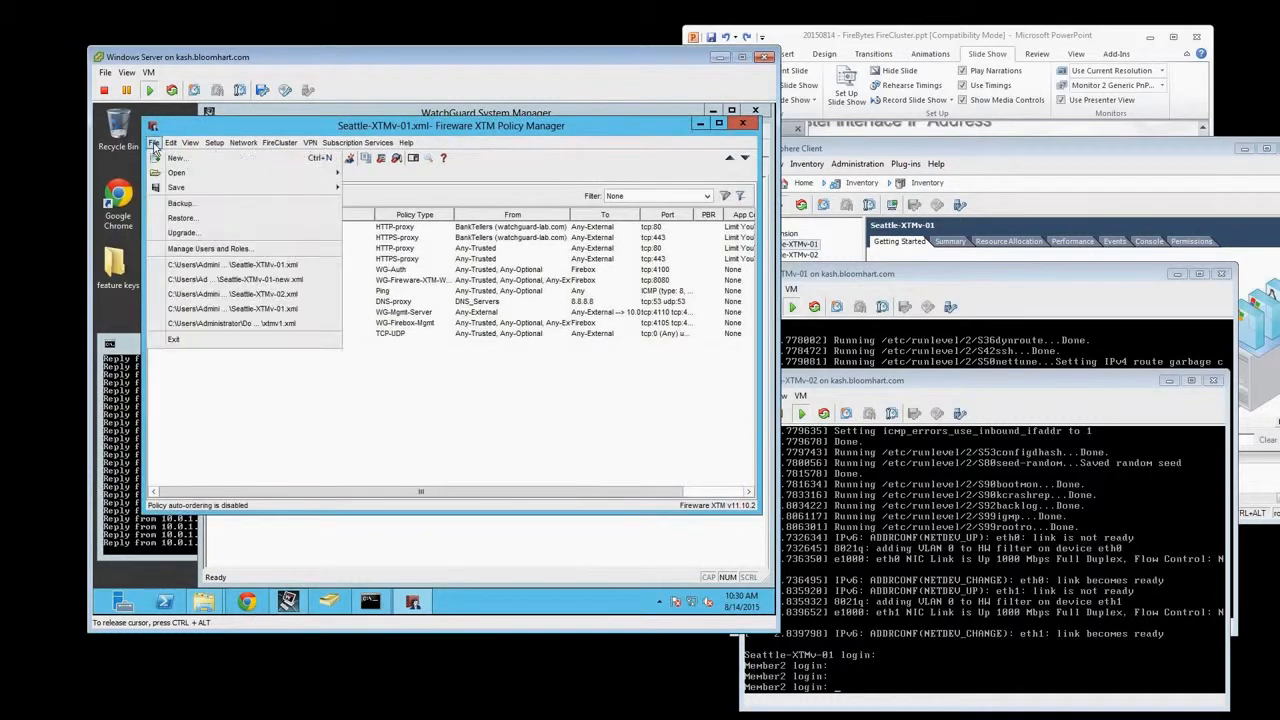
click(189, 236)
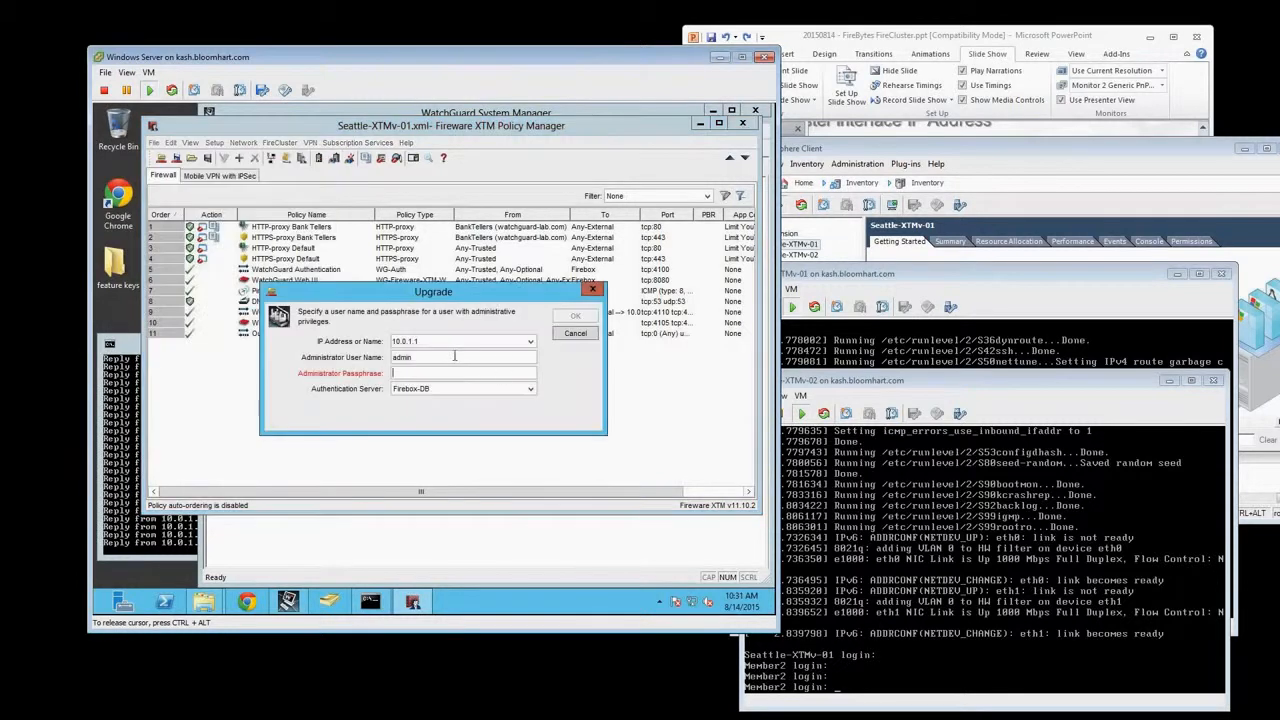
text(readwrite)
key(Return)
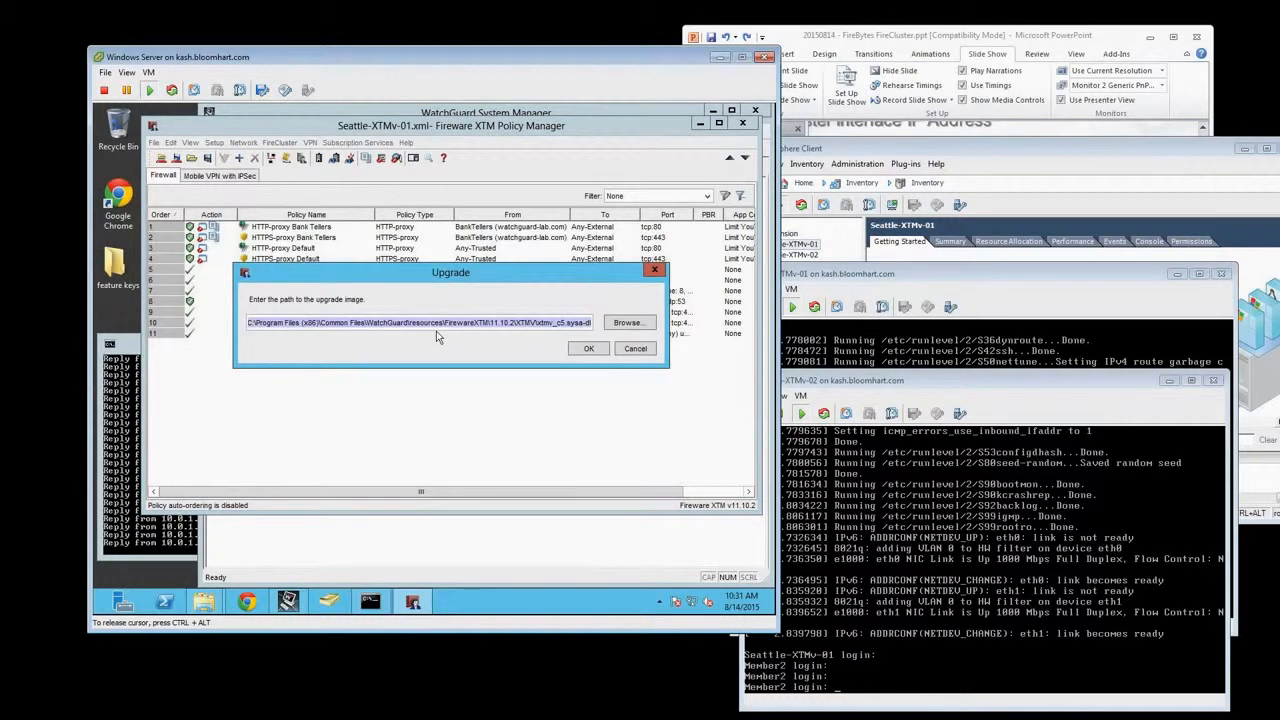
Upgrade both cluster members, Member1 and Member2, with the default 11.10.2 xtmv_c5.sysa-dl image, without creating a backup image
click(588, 348)
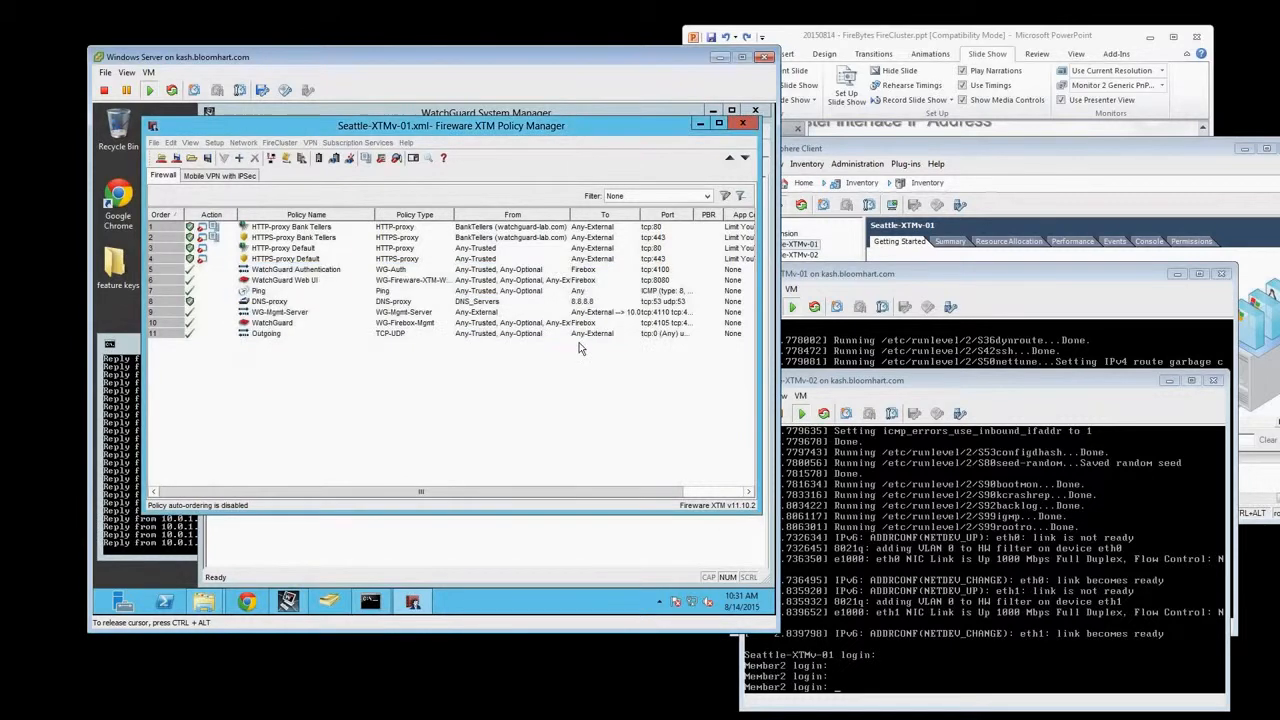
key(Return)
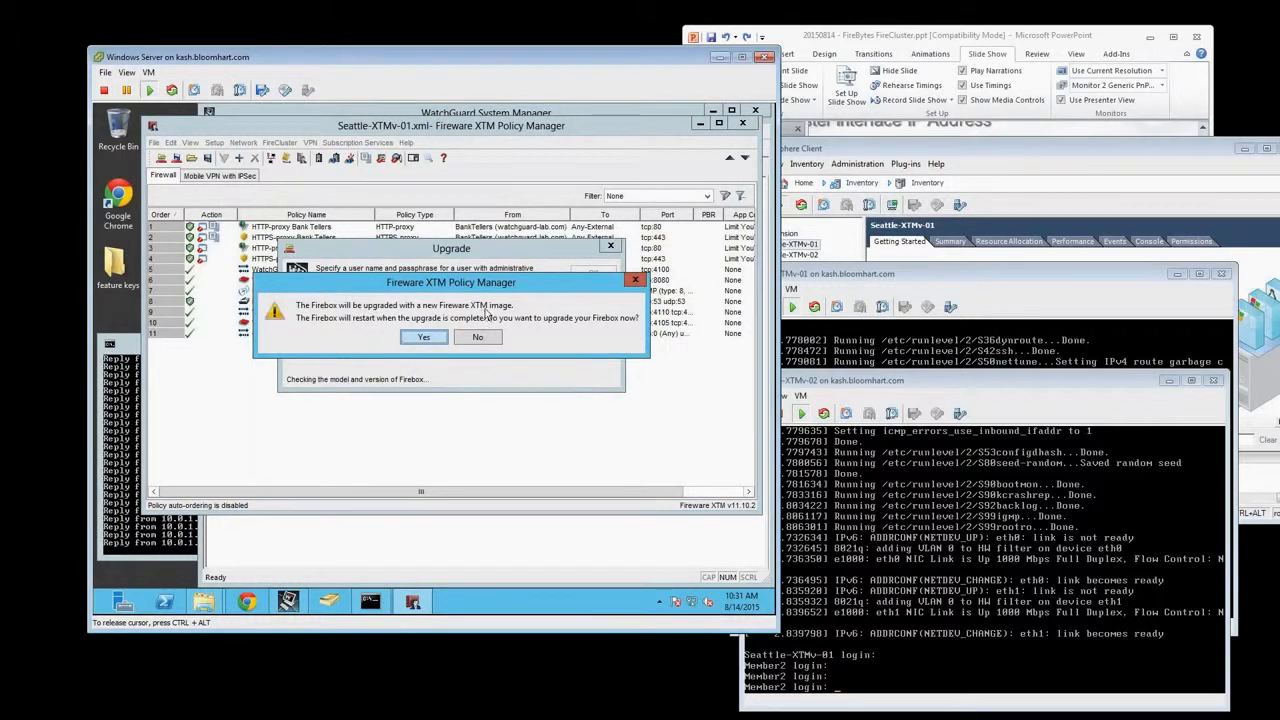
click(424, 337)
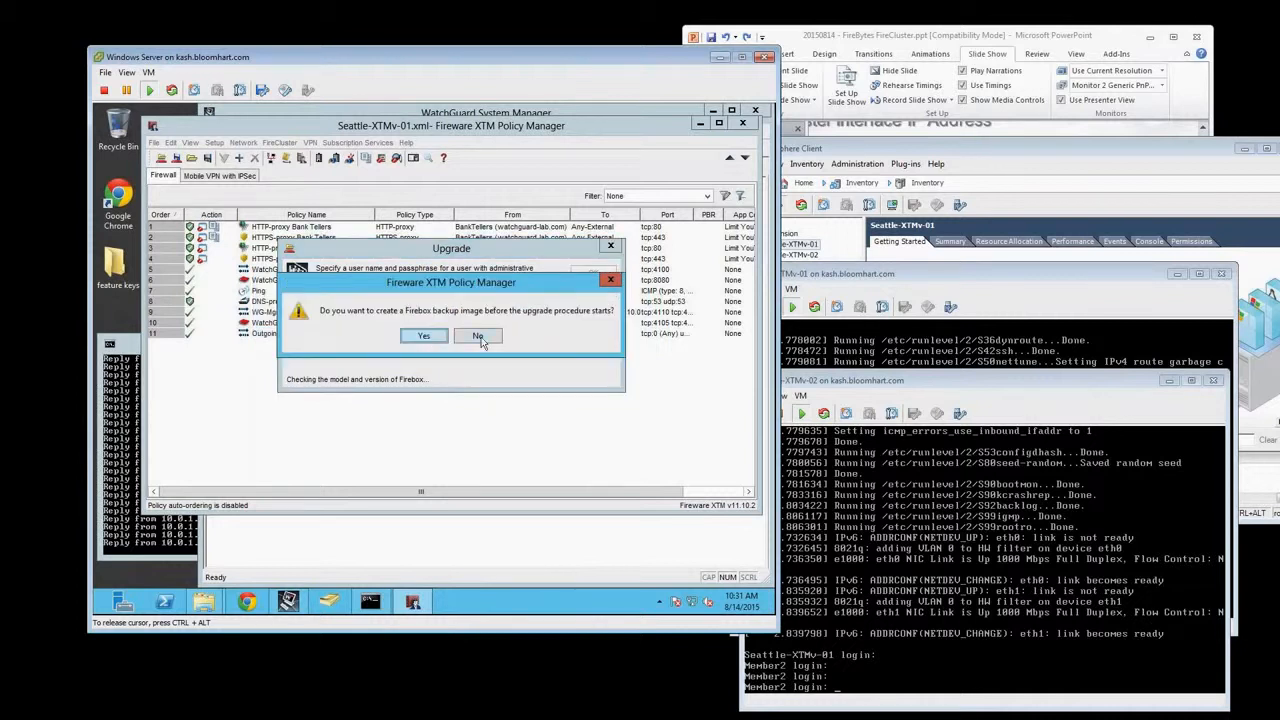
click(481, 339)
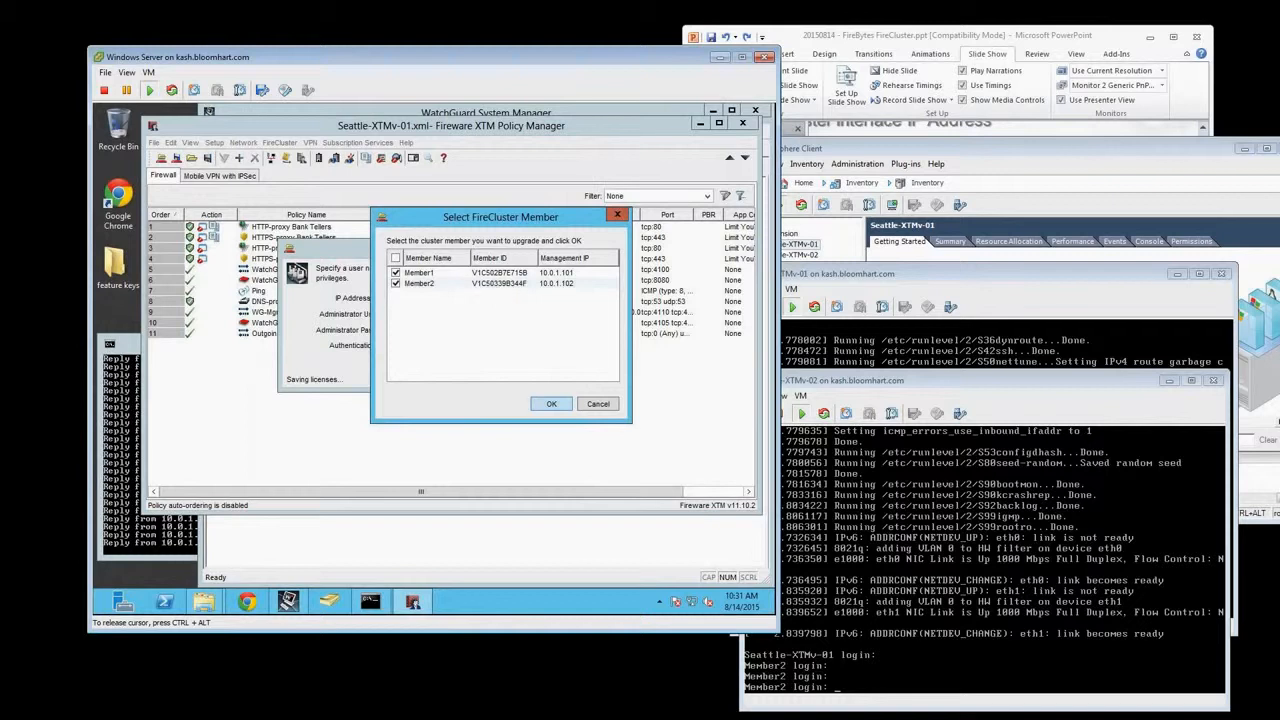
click(543, 404)
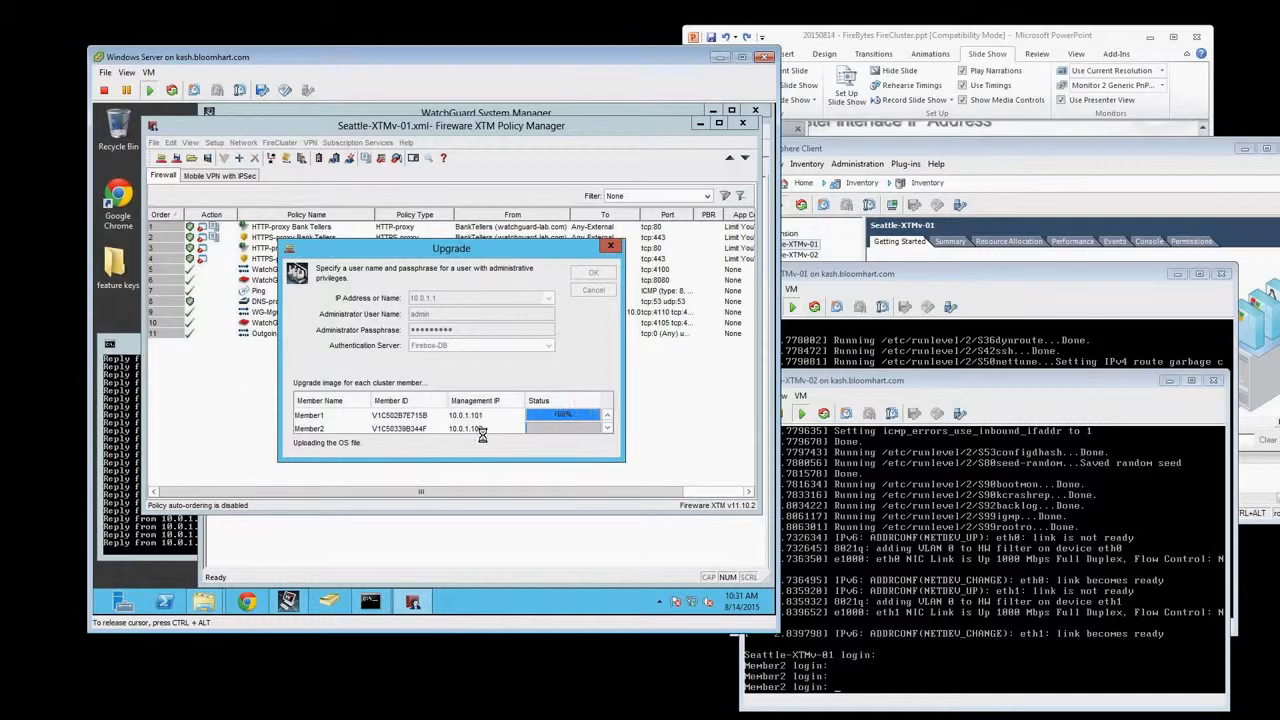
Open the Seattle-XTMv-01 console from vSphere Client to watch the firmware installation
click(848, 152)
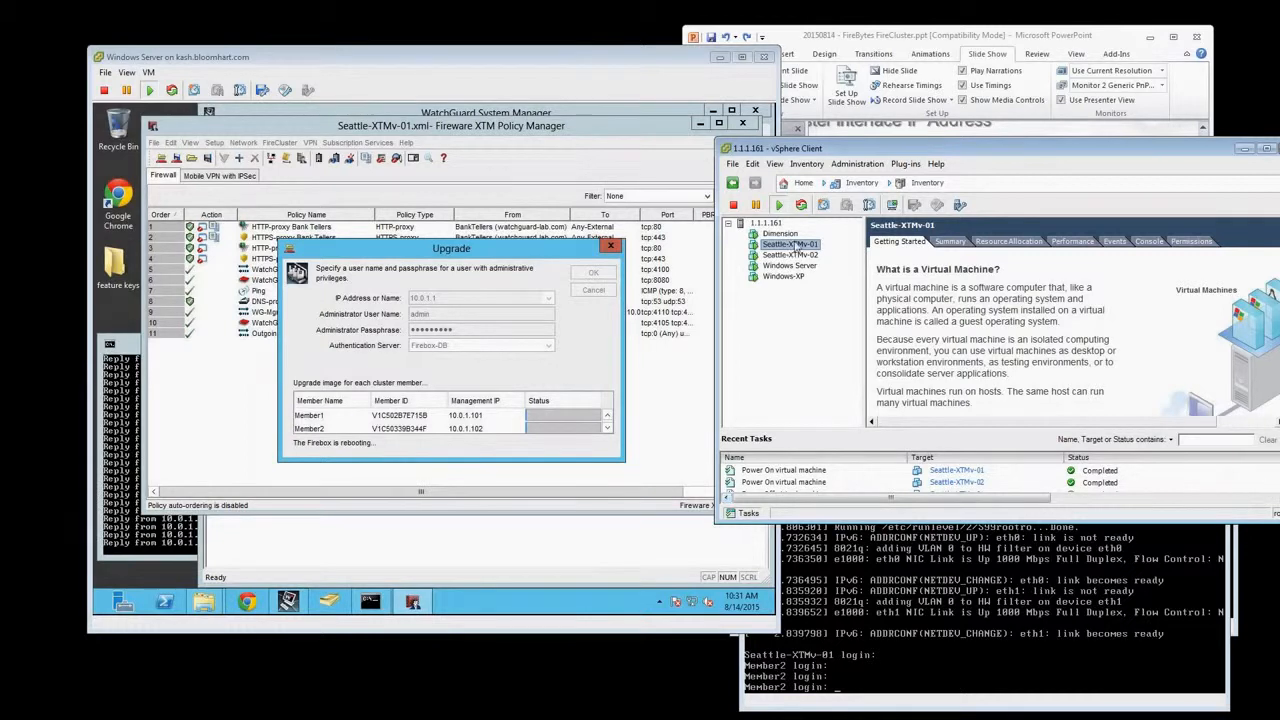
right_click(795, 246)
click(858, 304)
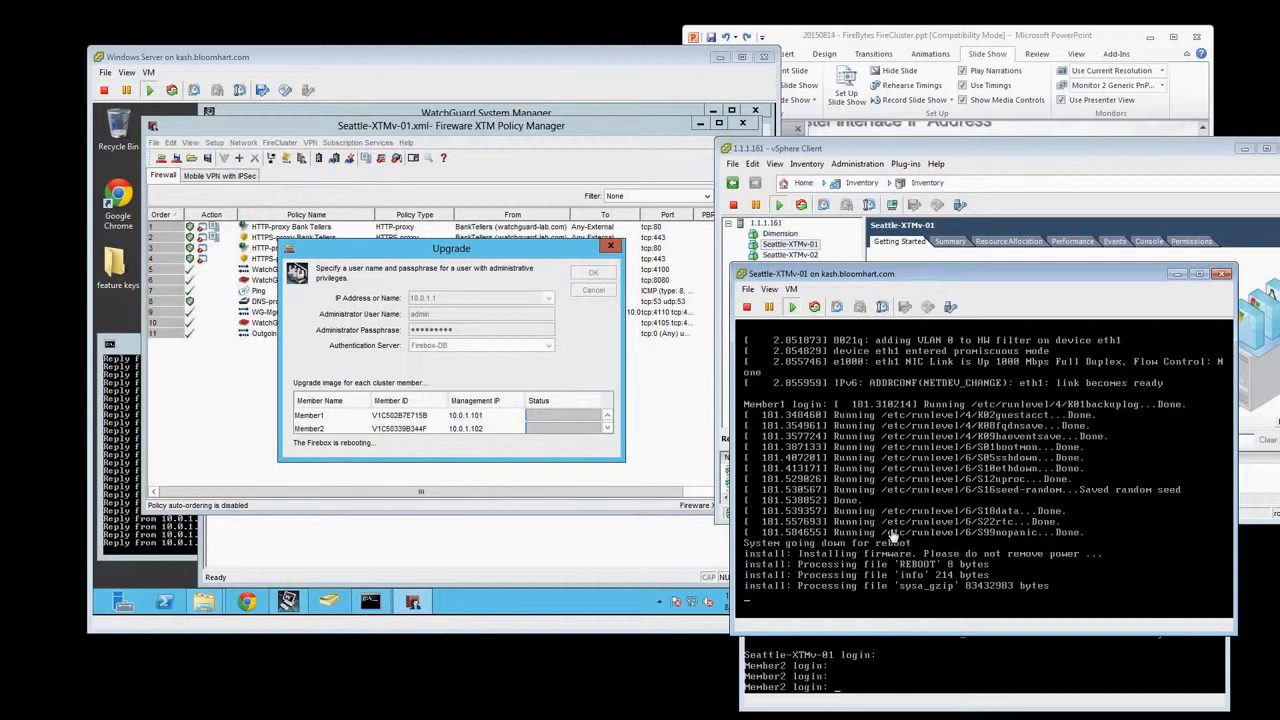
Stop the running ping to 10.0.1.1 in the Command Prompt and start a continuous ping to 8.8.8.8
click(150, 536)
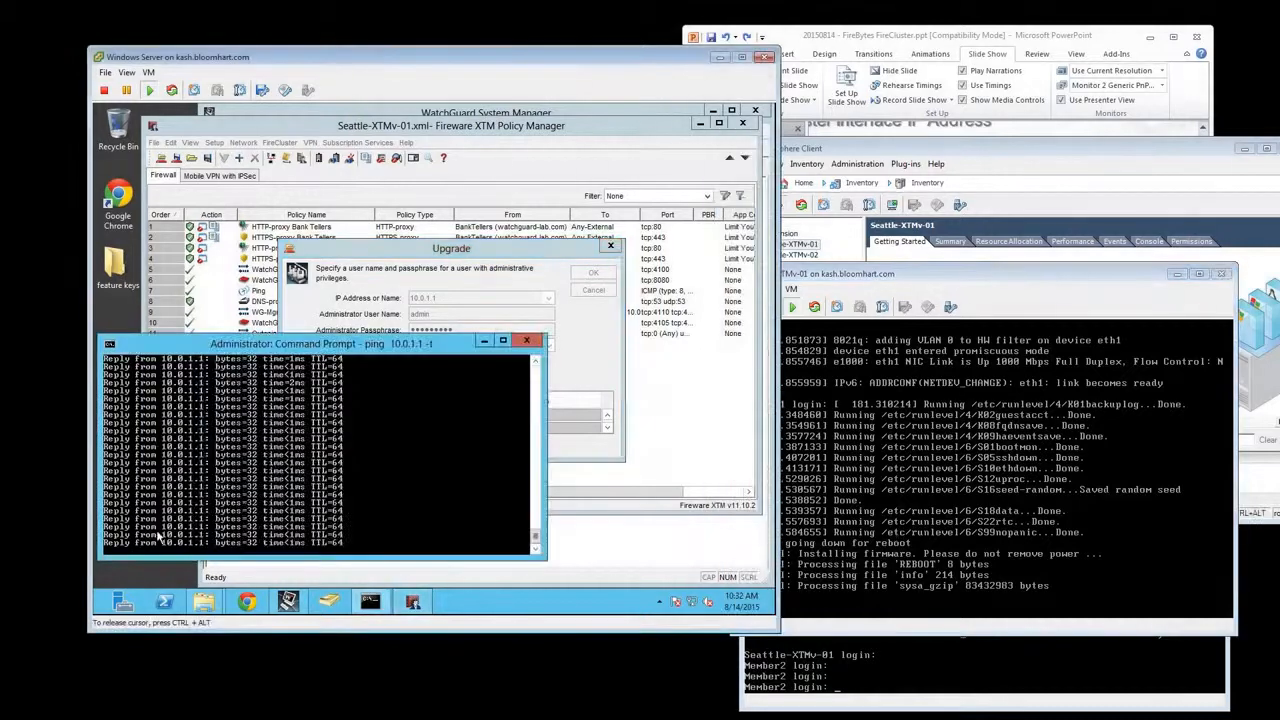
key(ctrl+c)
text(fo)
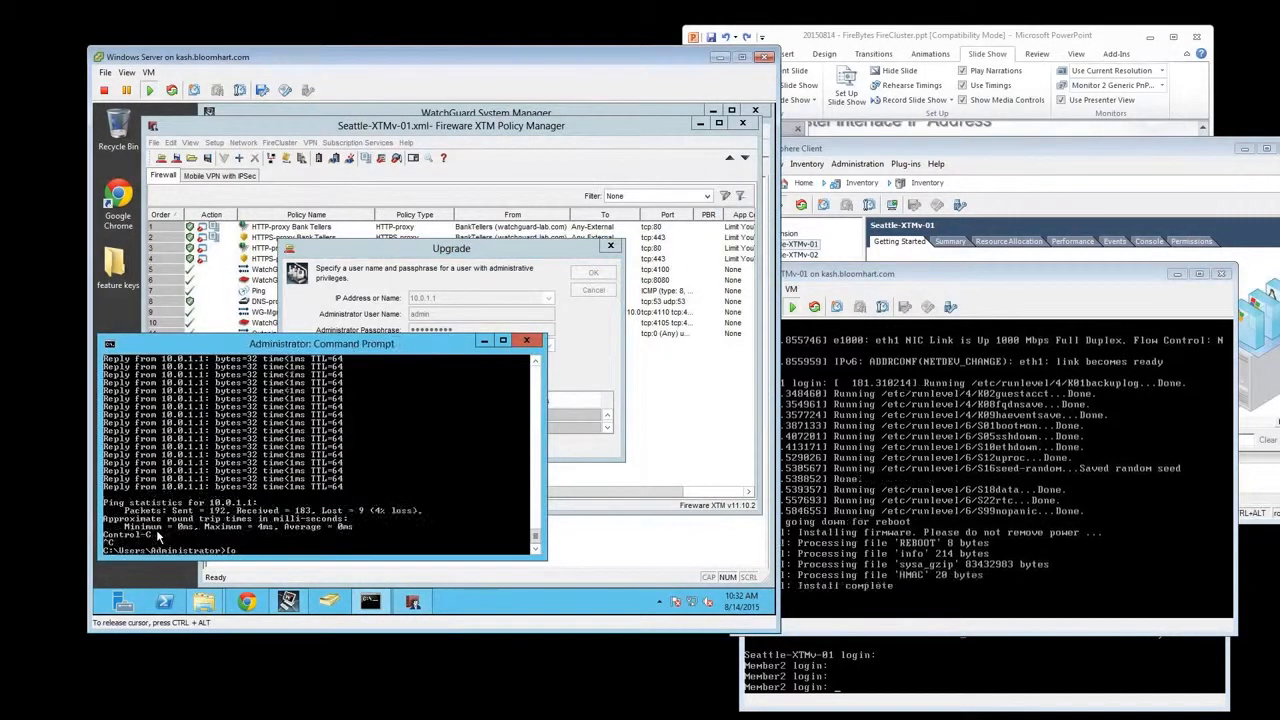
key(BackSpace)
key(BackSpace)
text(ping 8.8.8.8 -t)
key(Return)
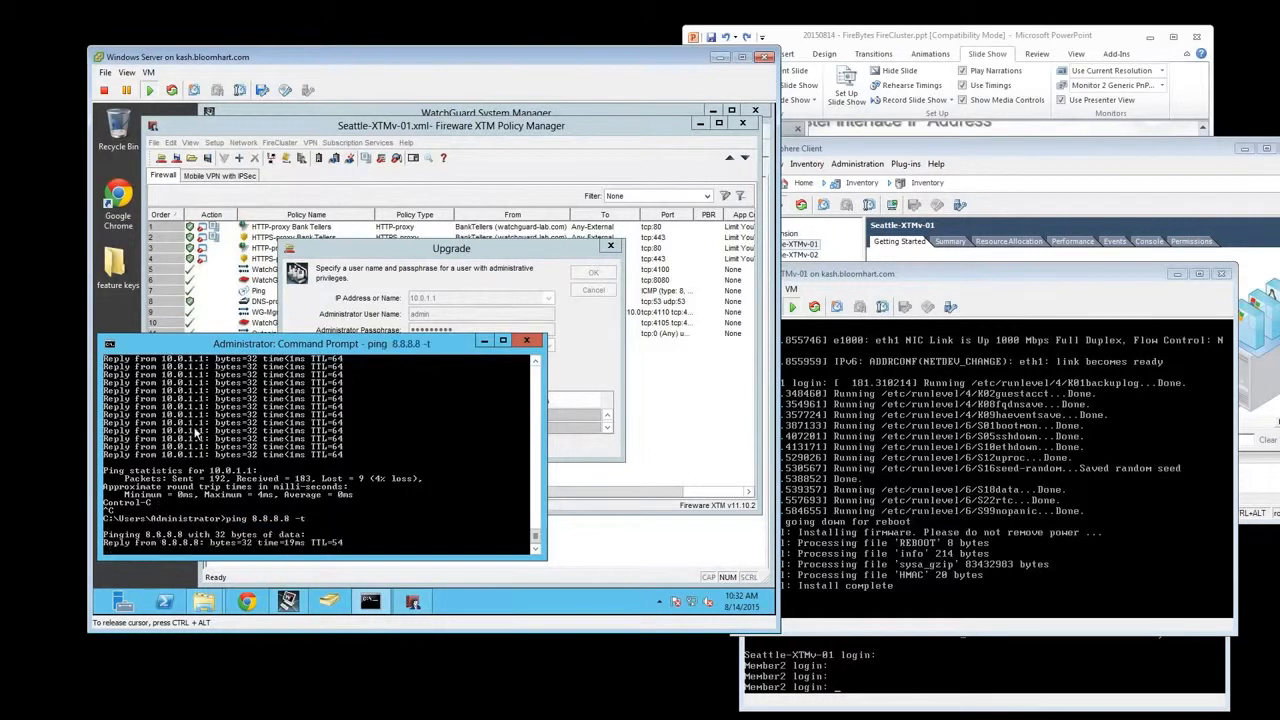
Check the cluster upgrade progress in Policy Manager and the reboot of Seattle-XTMv-01 in its console
click(386, 258)
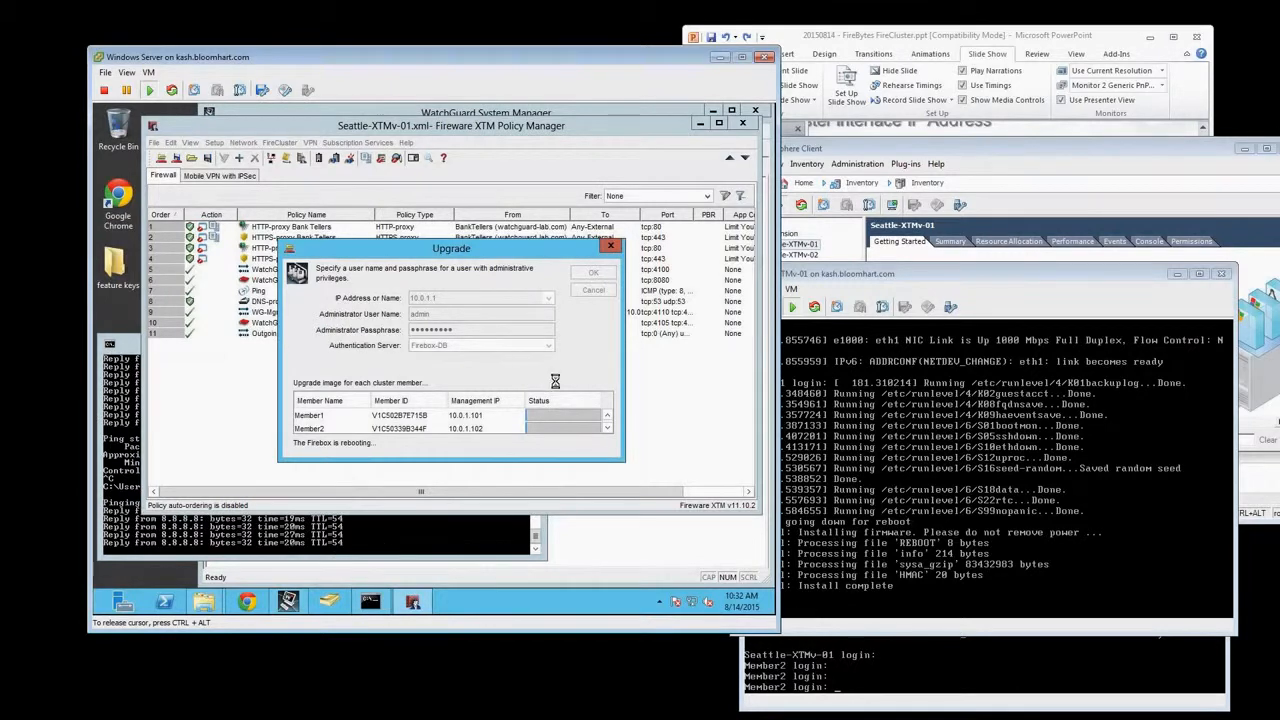
click(929, 499)
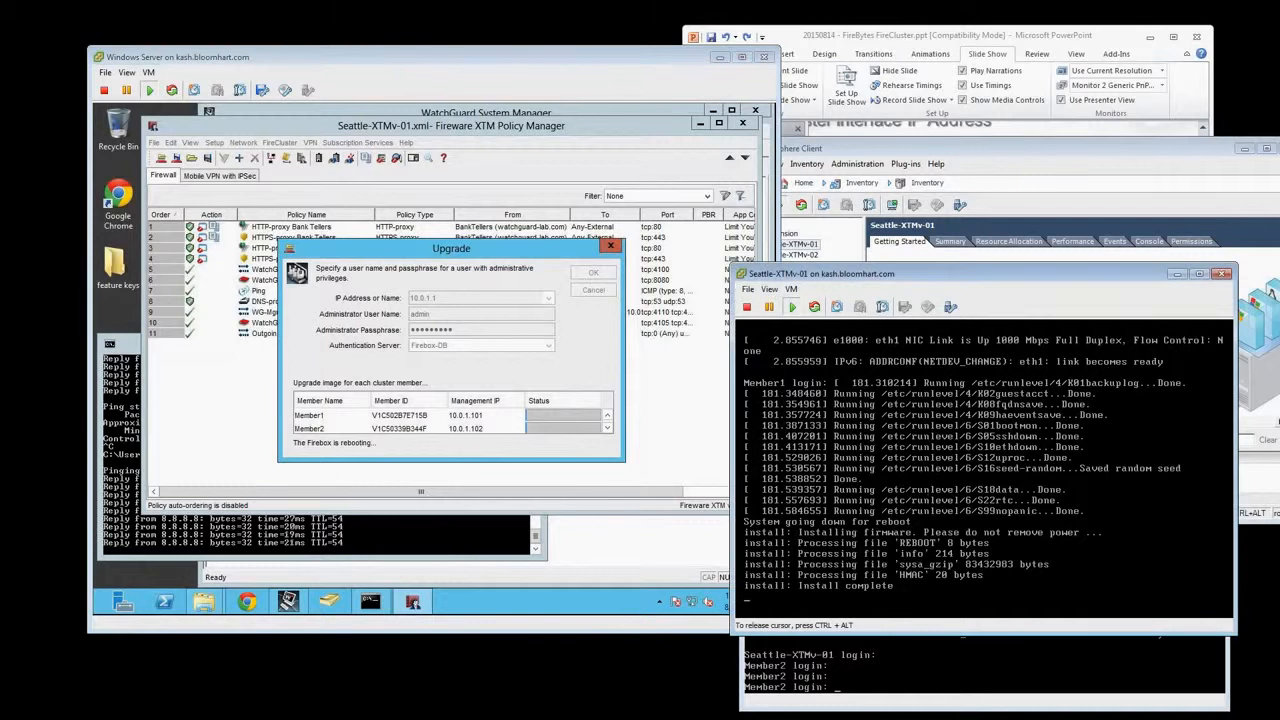
click(563, 375)
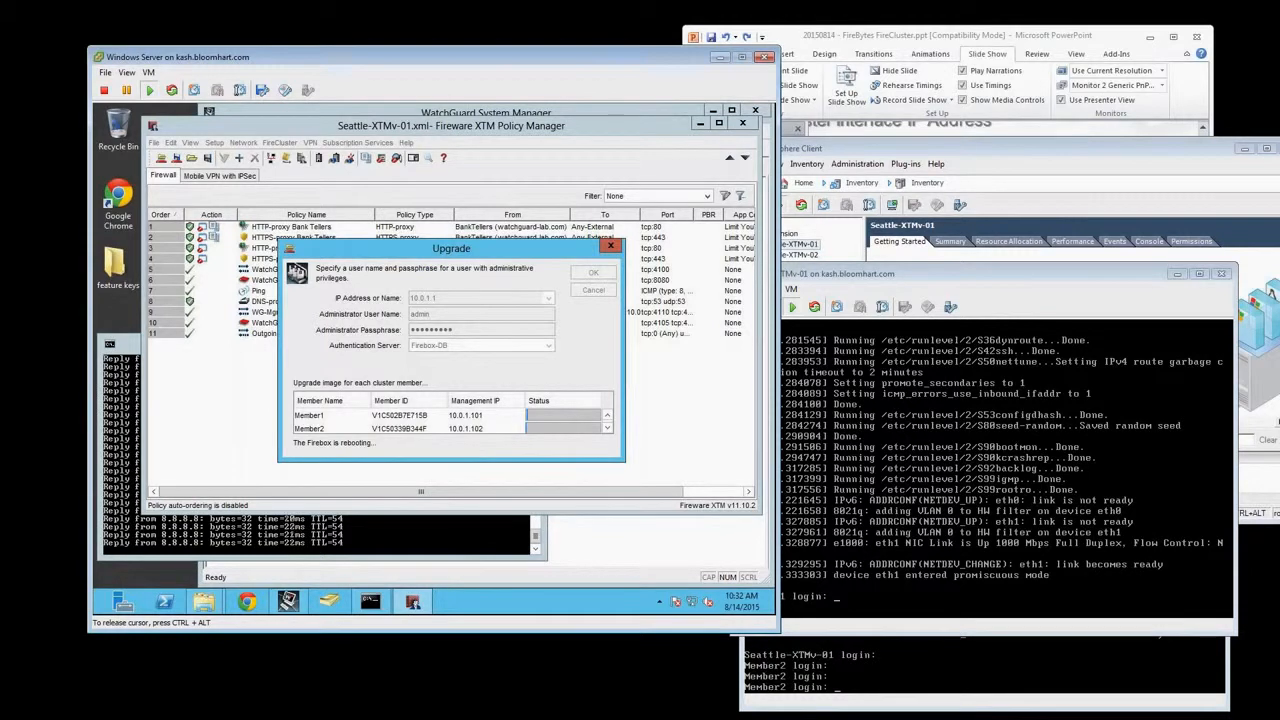
Inspect the boot output in the Seattle-XTMv-01 console, and return to the Windows Server to check each member's upgrade status
click(1087, 504)
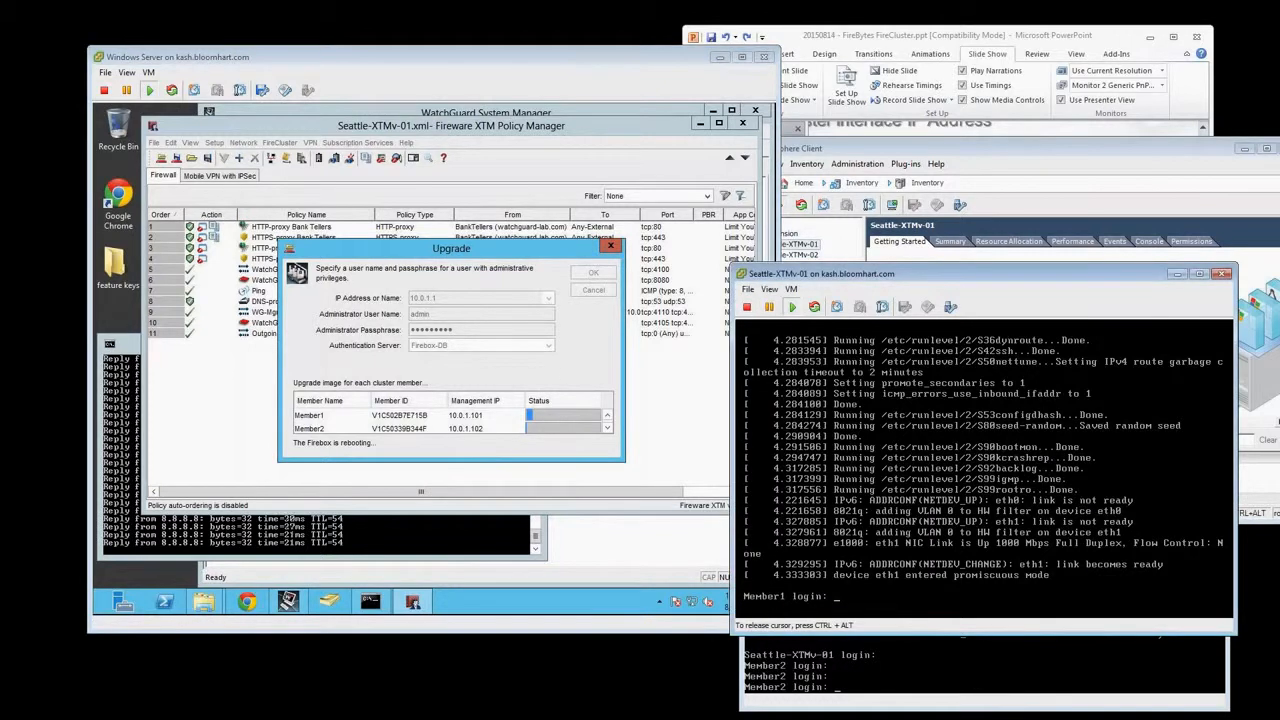
key(ctrl+alt)
click(583, 362)
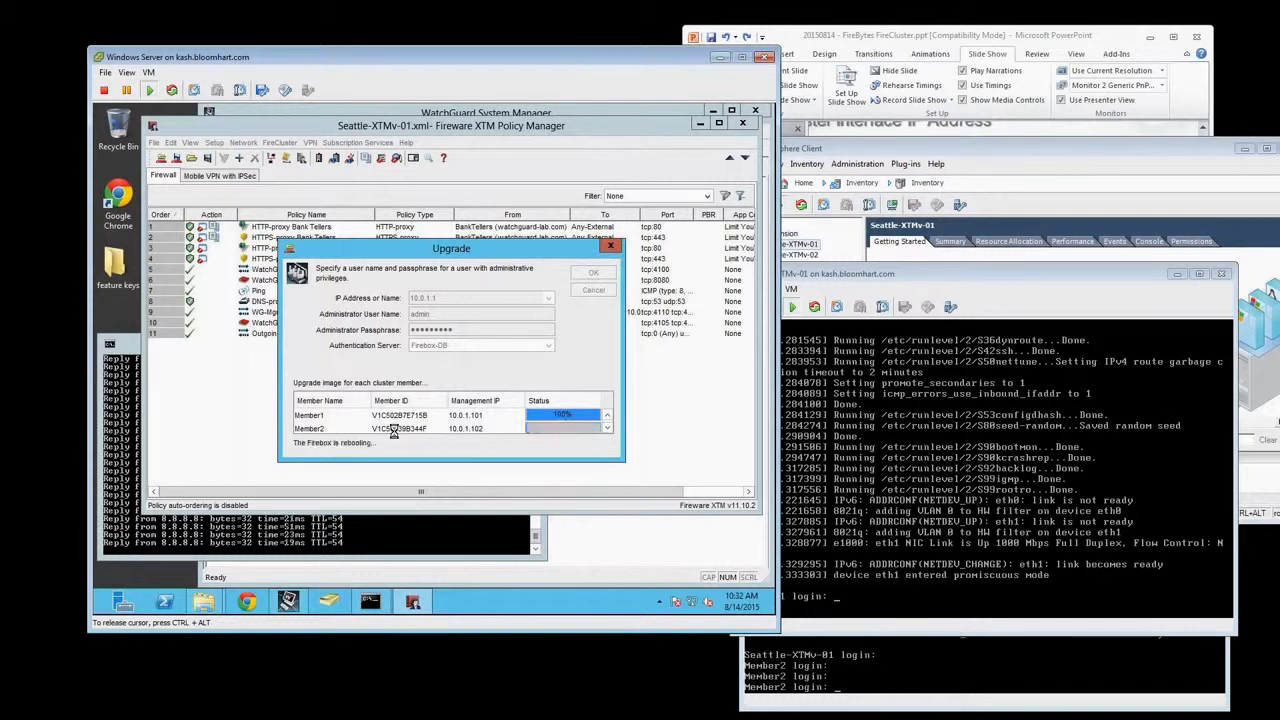
Expand Member2 in WatchGuard System Manager to compare both members' roles and versions, and check the continuous ping to 8.8.8.8
click(408, 113)
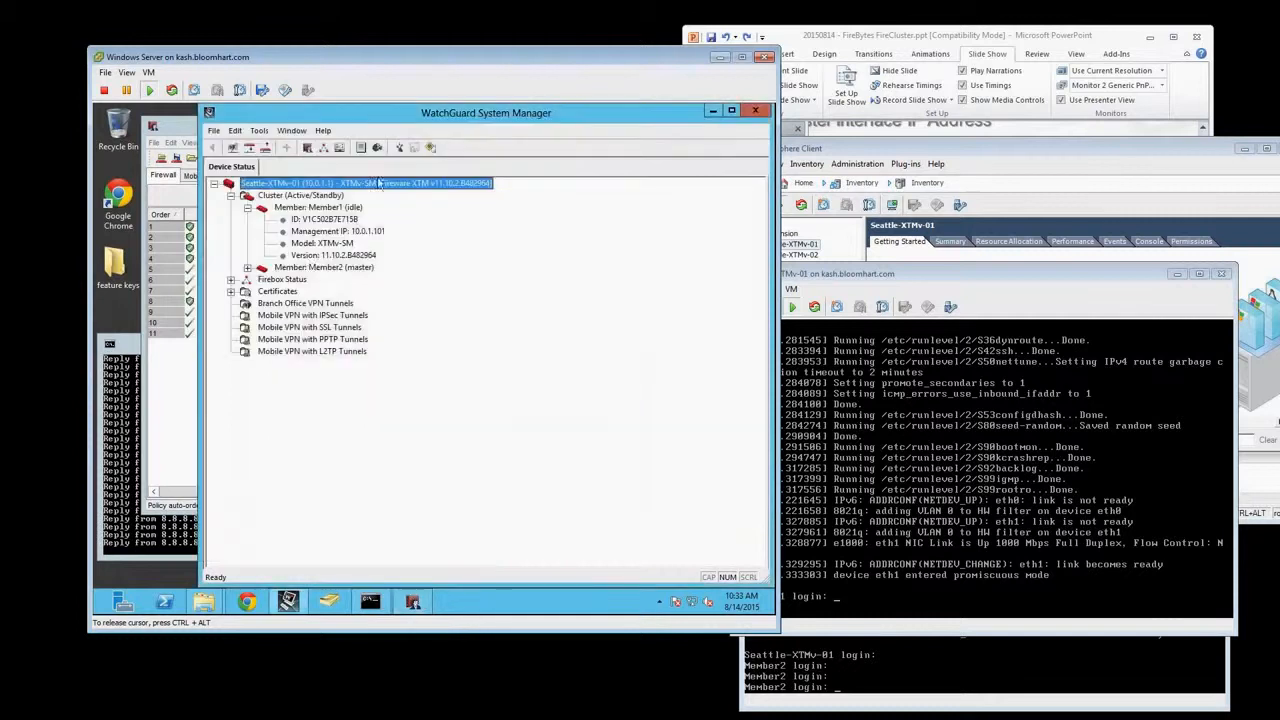
double_click(352, 270)
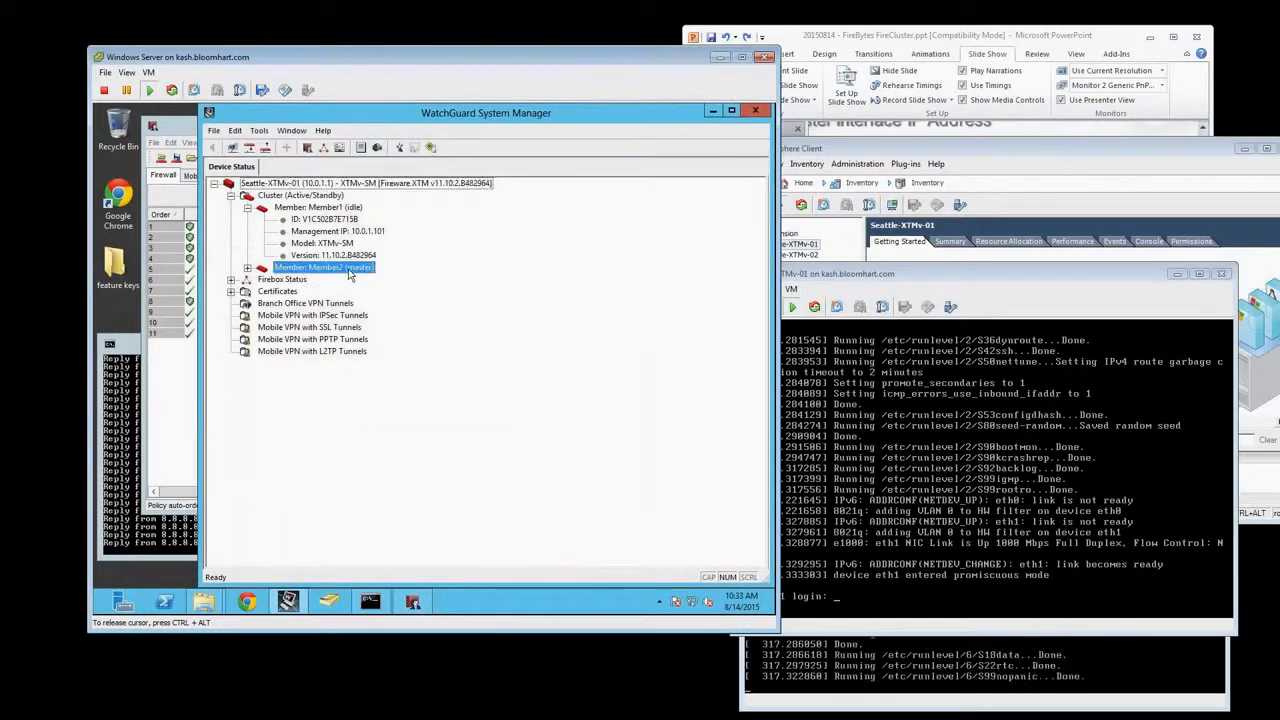
click(350, 210)
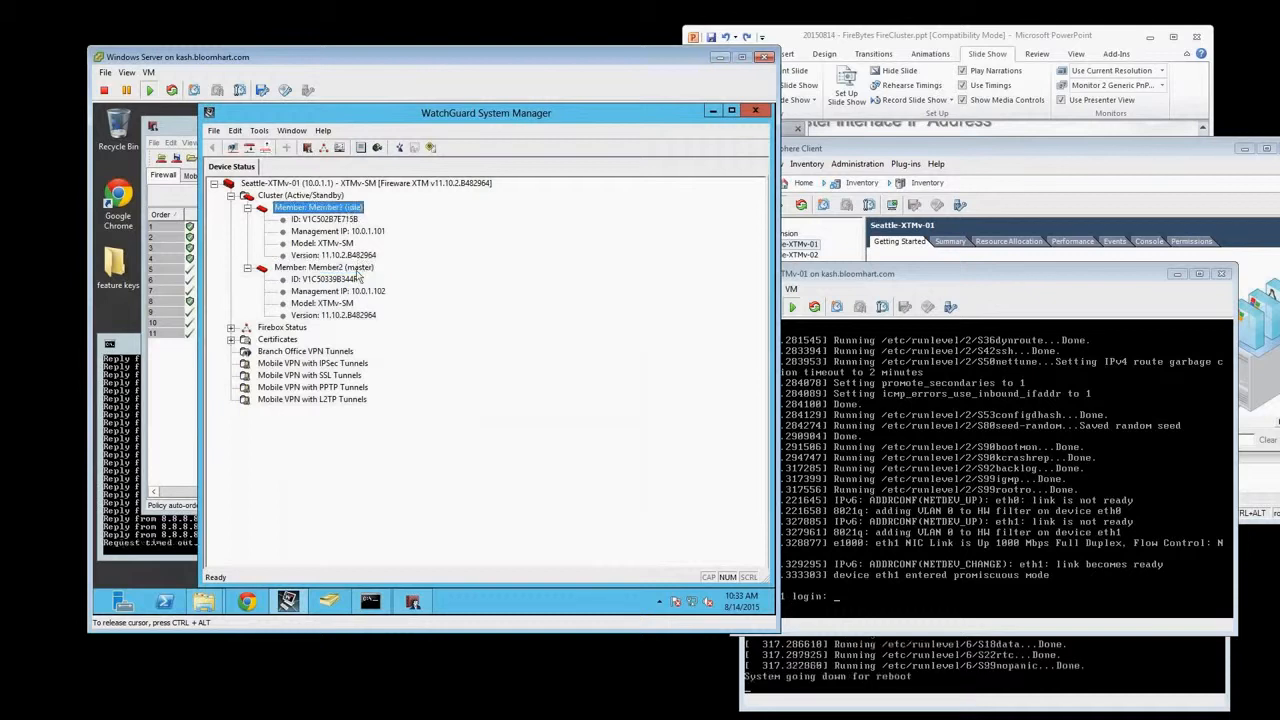
click(180, 545)
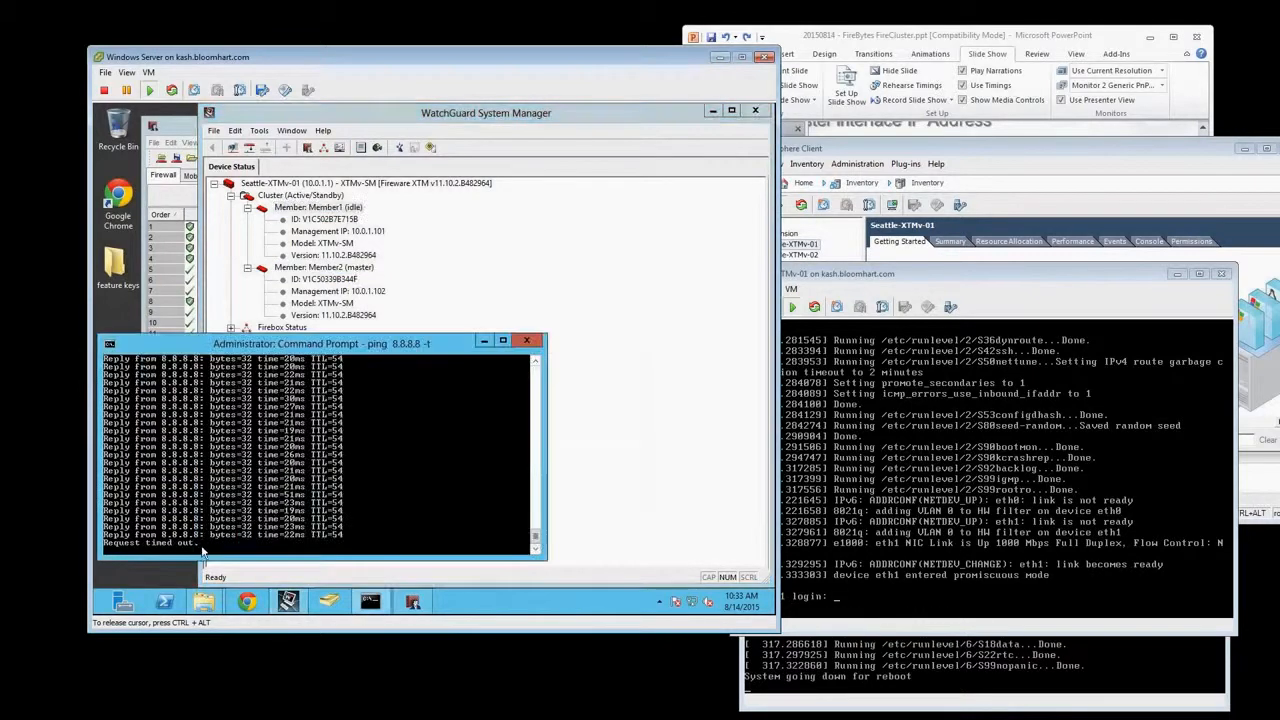
click(385, 120)
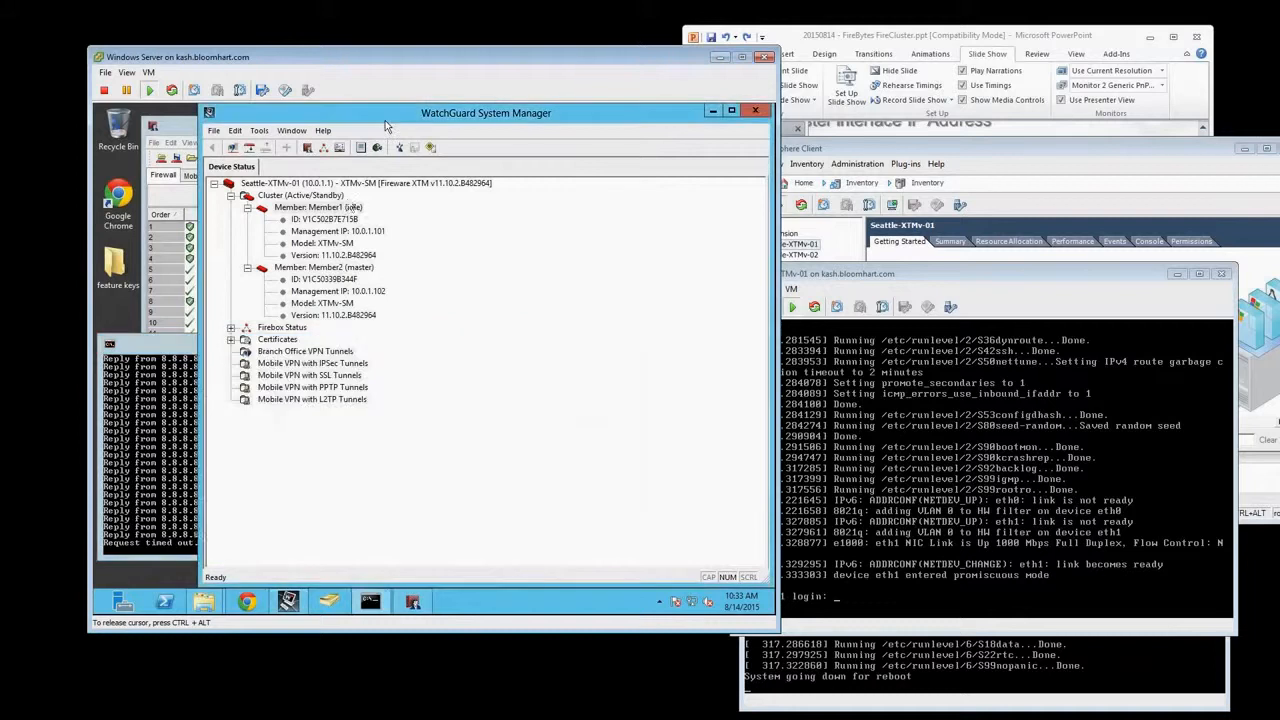